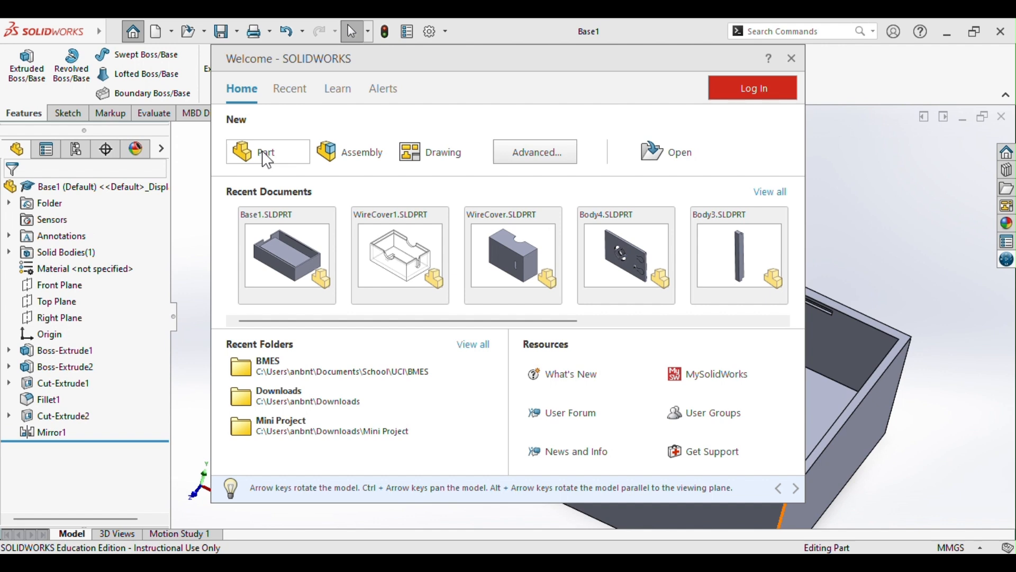
# - Create a new part with document units set to MMGS (millimeter, gram, second)
pyautogui.click(267, 156)
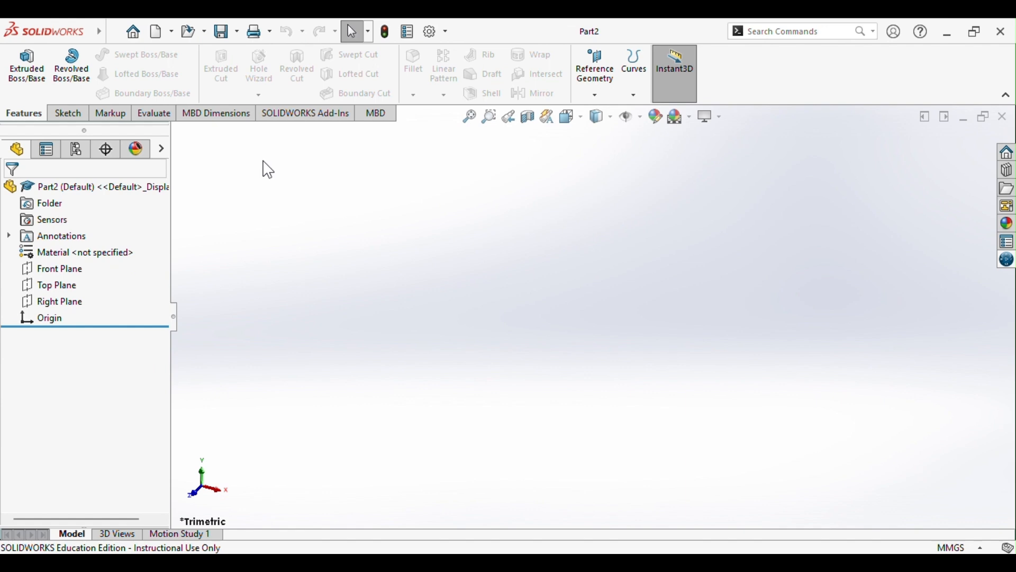
pyautogui.click(953, 548)
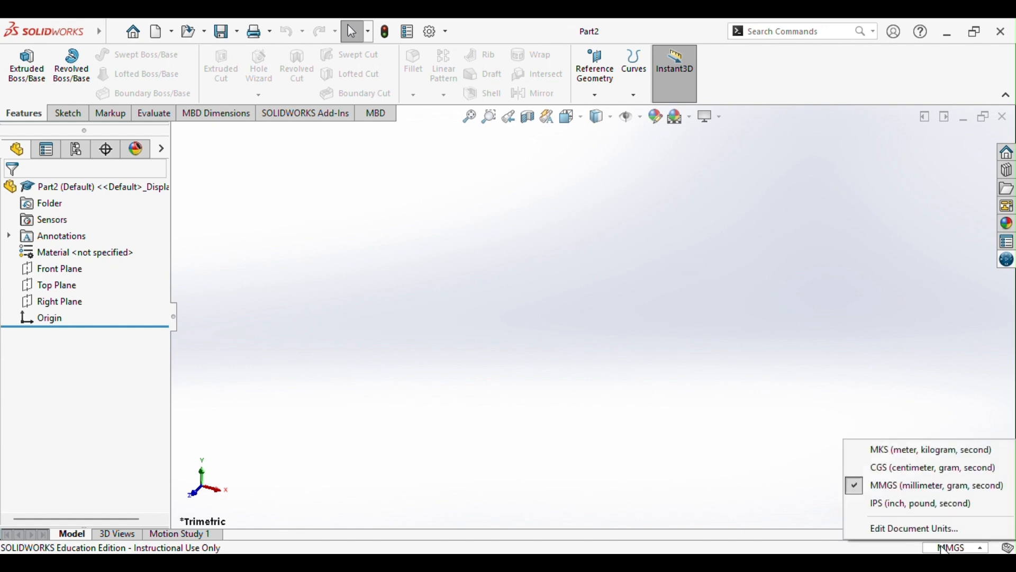
pyautogui.click(894, 483)
# - Sketch a center rectangle about 77 mm high on the Top Plane, centered on the origin
pyautogui.click(63, 287)
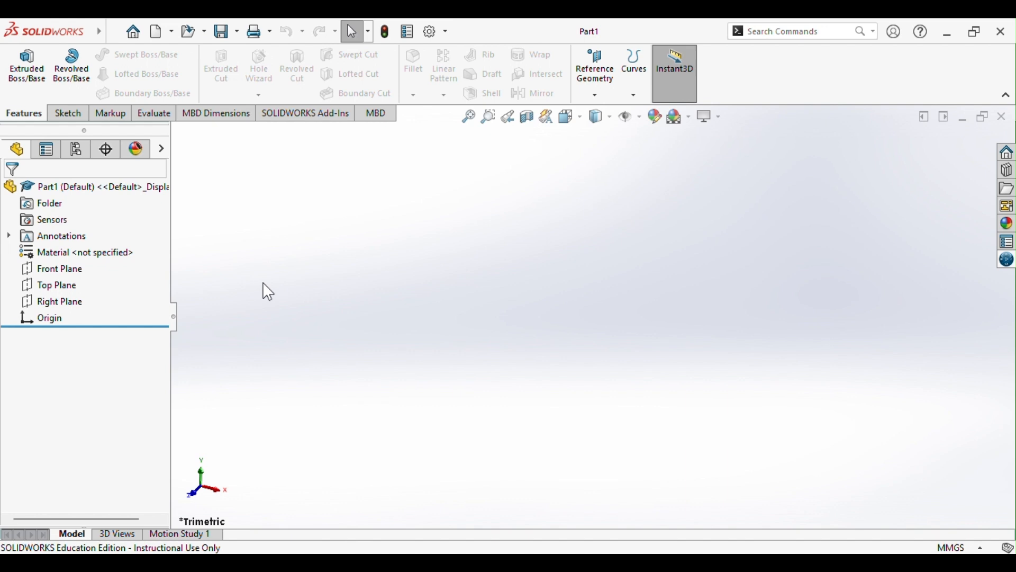
pyautogui.click(62, 288)
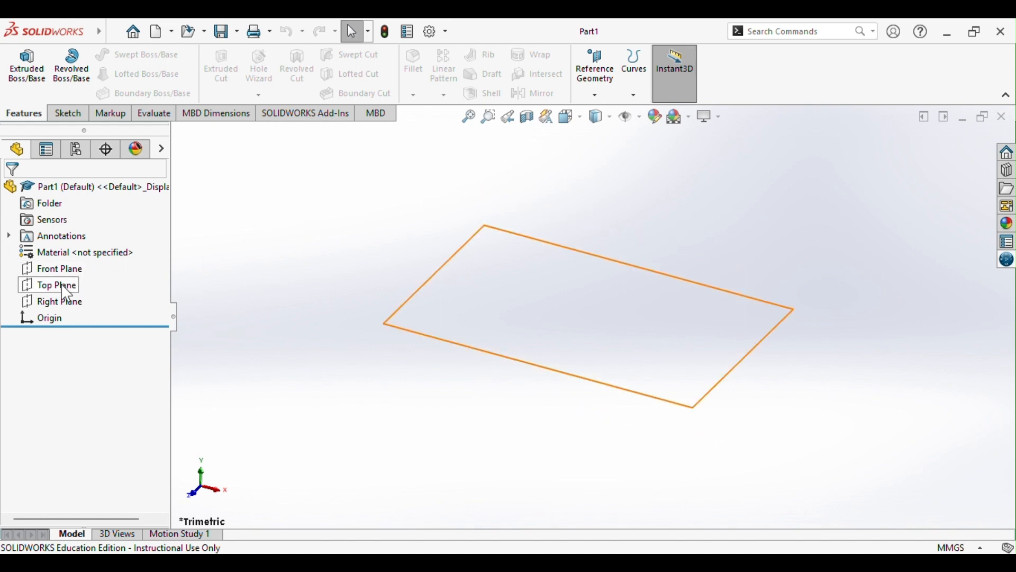
pyautogui.click(62, 286)
pyautogui.click(26, 71)
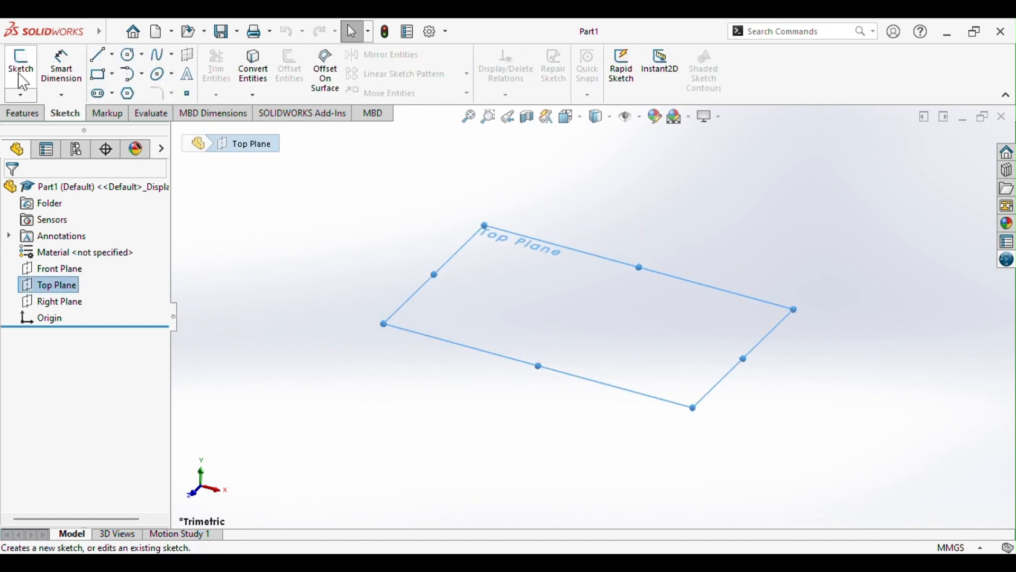
pyautogui.click(113, 74)
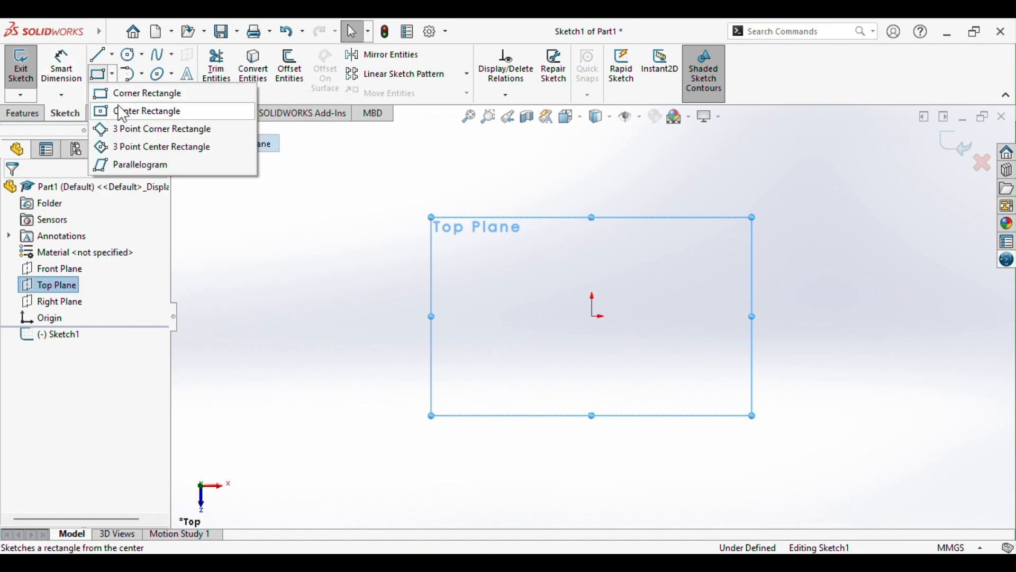
pyautogui.click(123, 112)
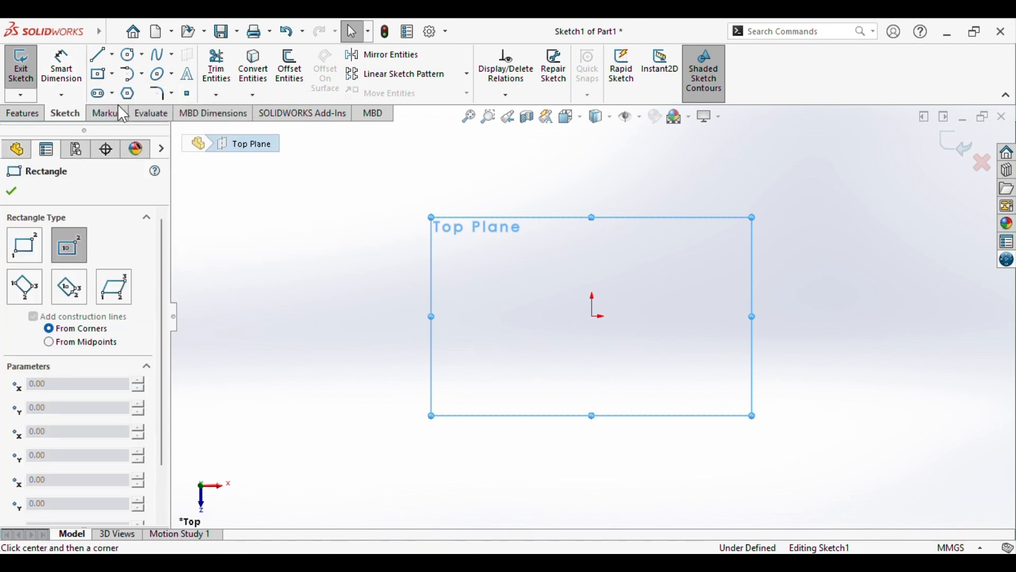
pyautogui.click(592, 316)
pyautogui.click(730, 386)
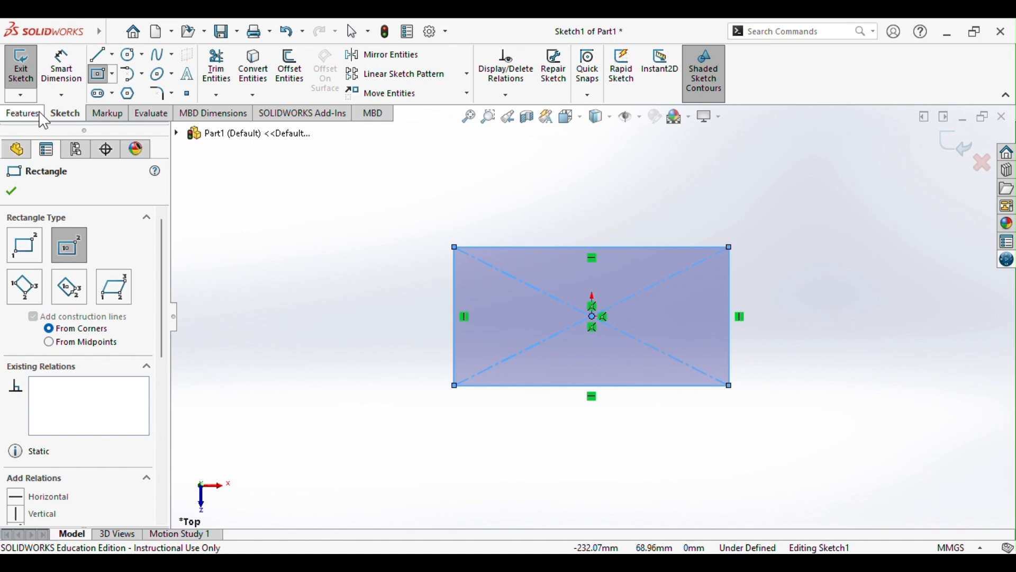
# - Dimension the rectangle's vertical side to 20.30 mm
pyautogui.click(61, 66)
pyautogui.click(455, 305)
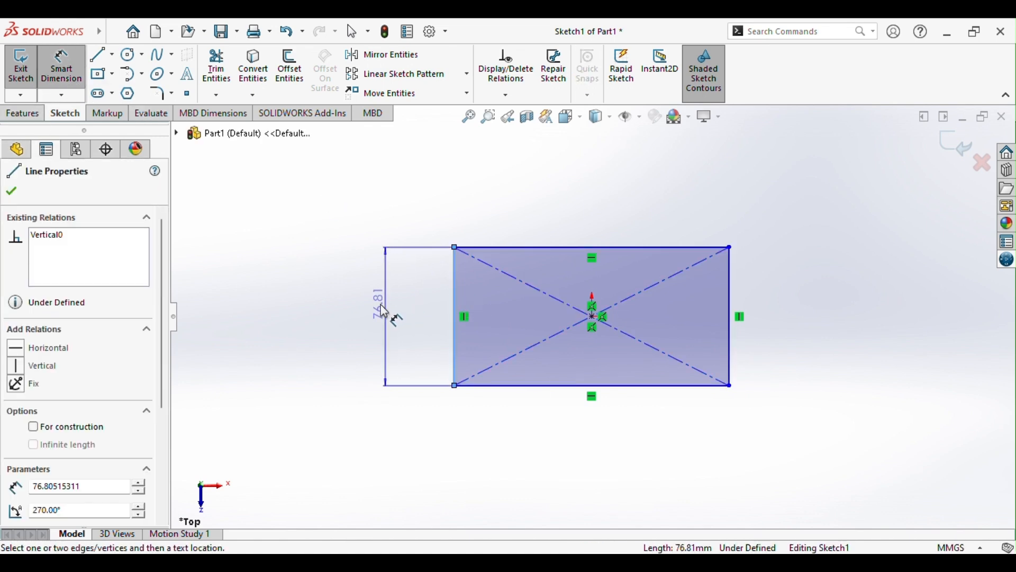
pyautogui.click(385, 311)
pyautogui.write('20.')
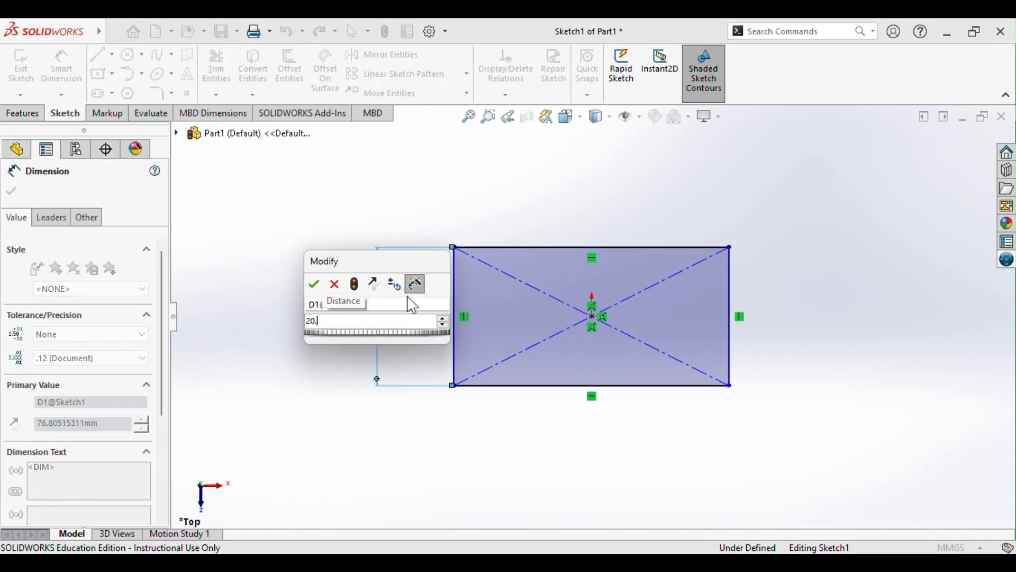
pyautogui.write('30mm')
pyautogui.press('Return')
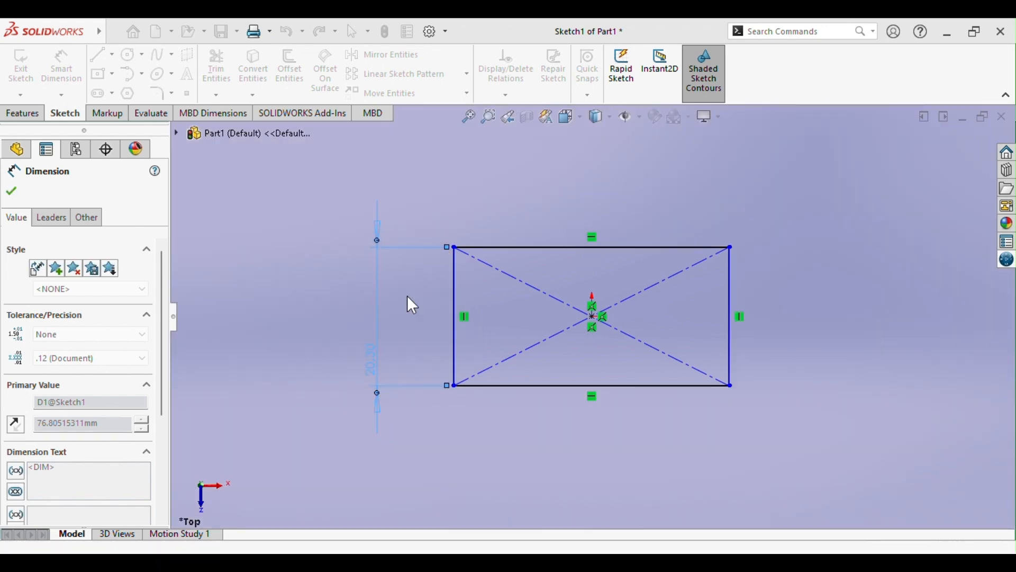
# - Dimension the rectangle's horizontal side to 53.90 mm
pyautogui.click(514, 248)
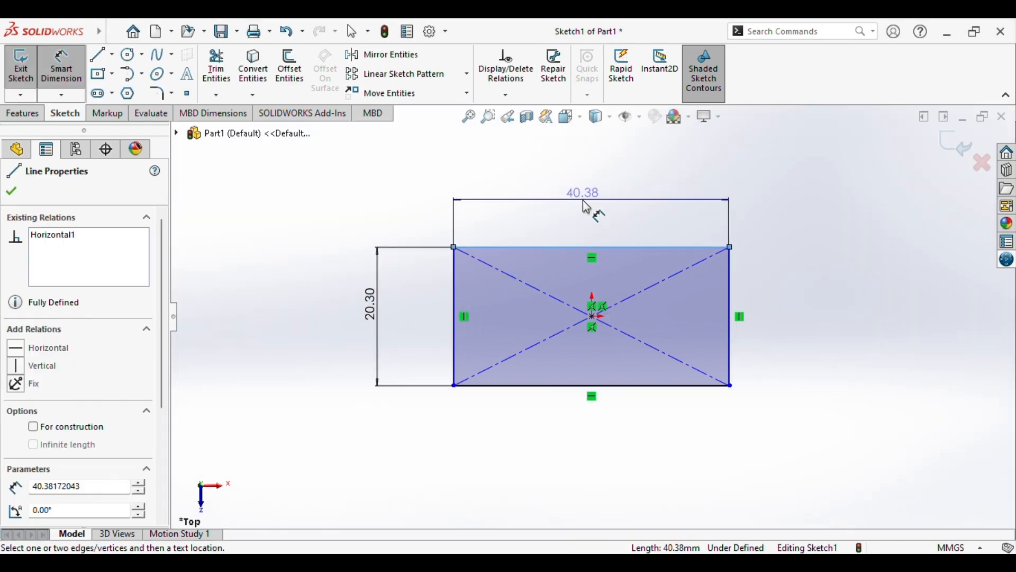
pyautogui.click(590, 201)
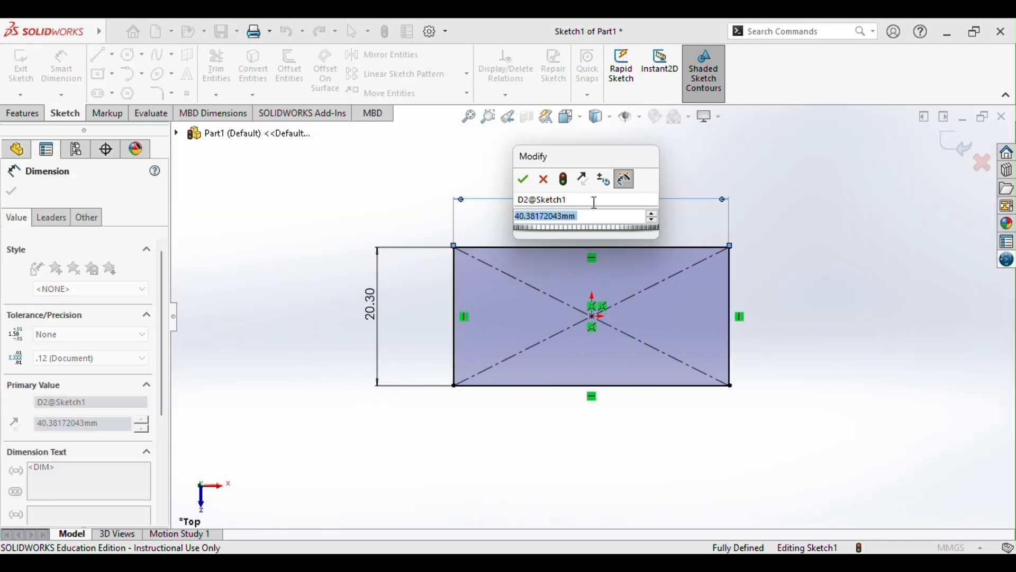
pyautogui.write('53')
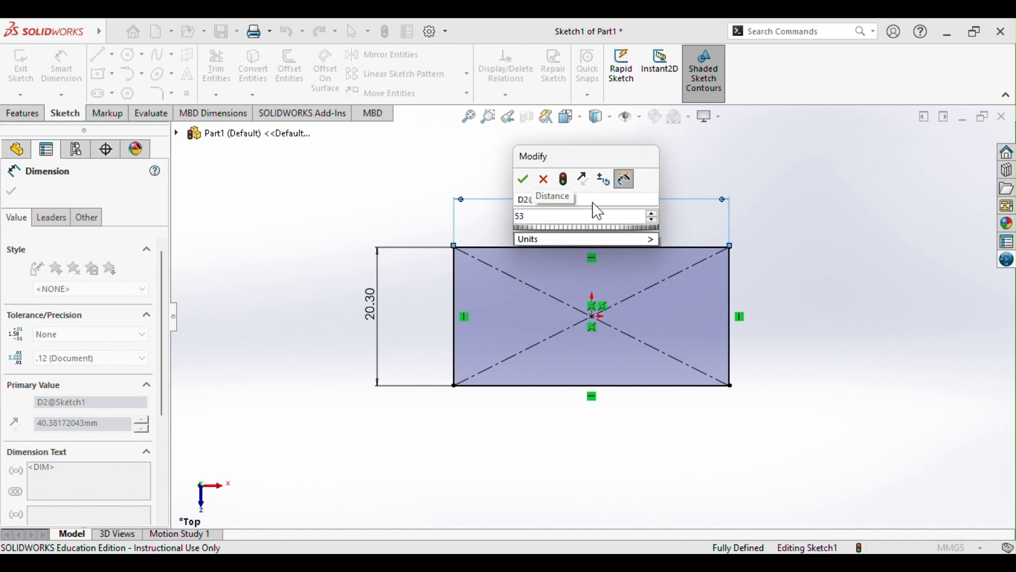
pyautogui.write('.90mm')
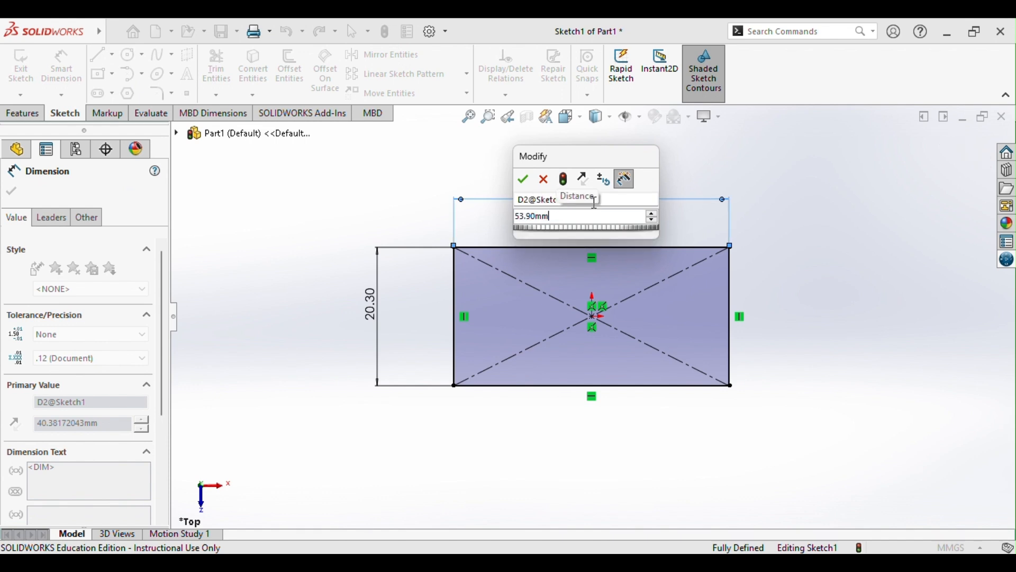
pyautogui.press('Return')
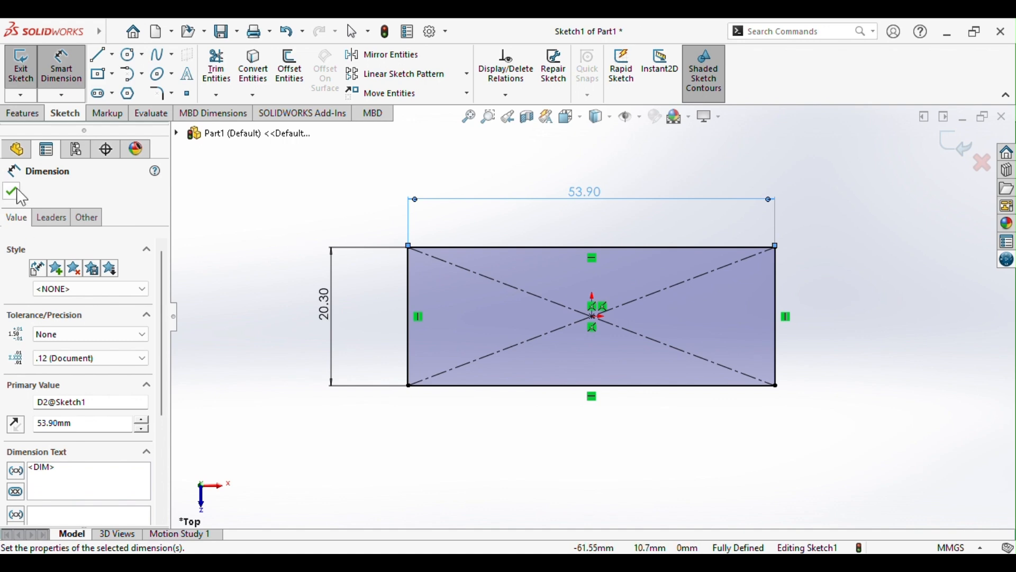
pyautogui.click(16, 193)
# - Extrude the rectangle as a blind boss 10 mm deep
pyautogui.click(22, 113)
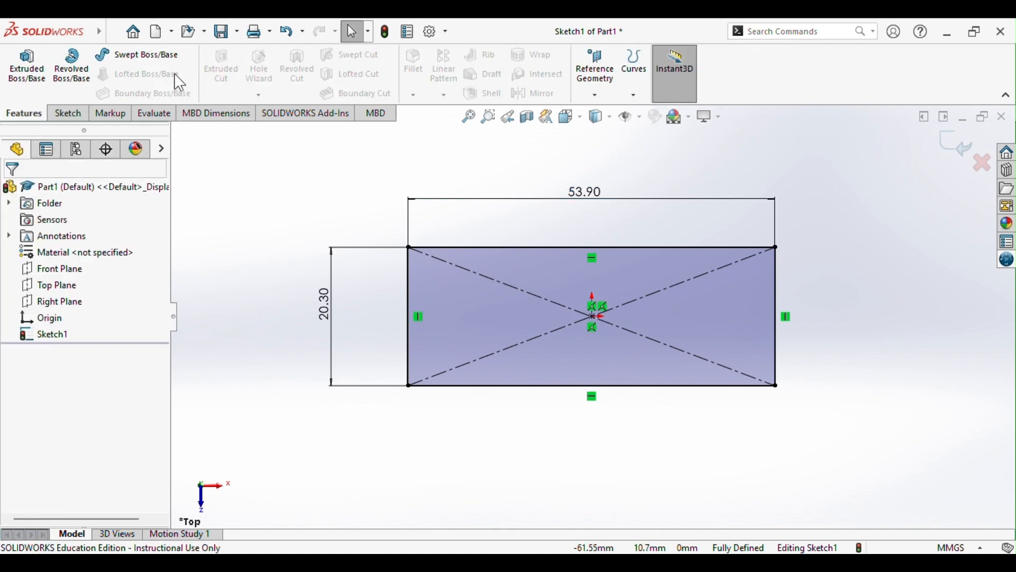
pyautogui.click(31, 93)
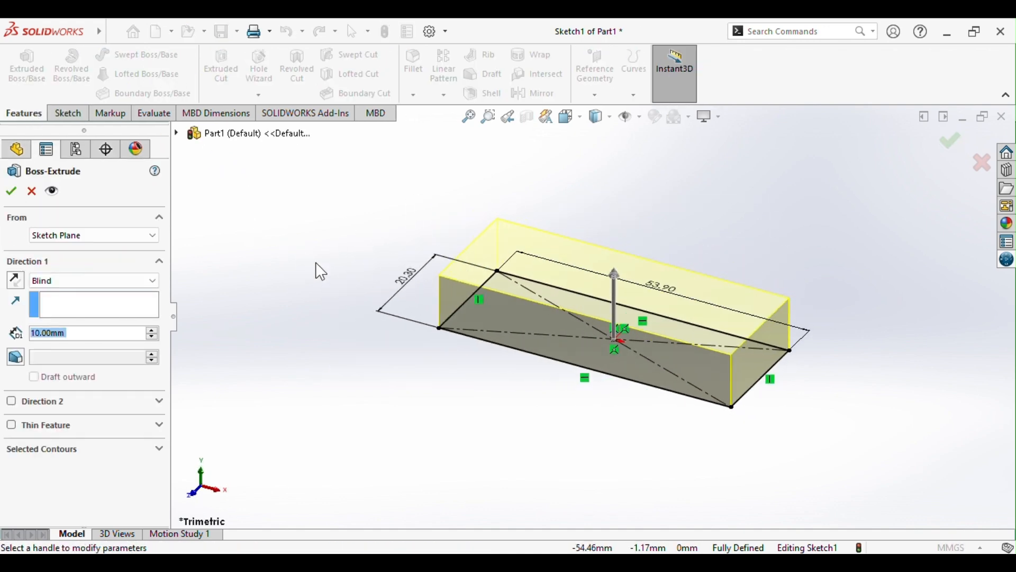
pyautogui.write('10mm')
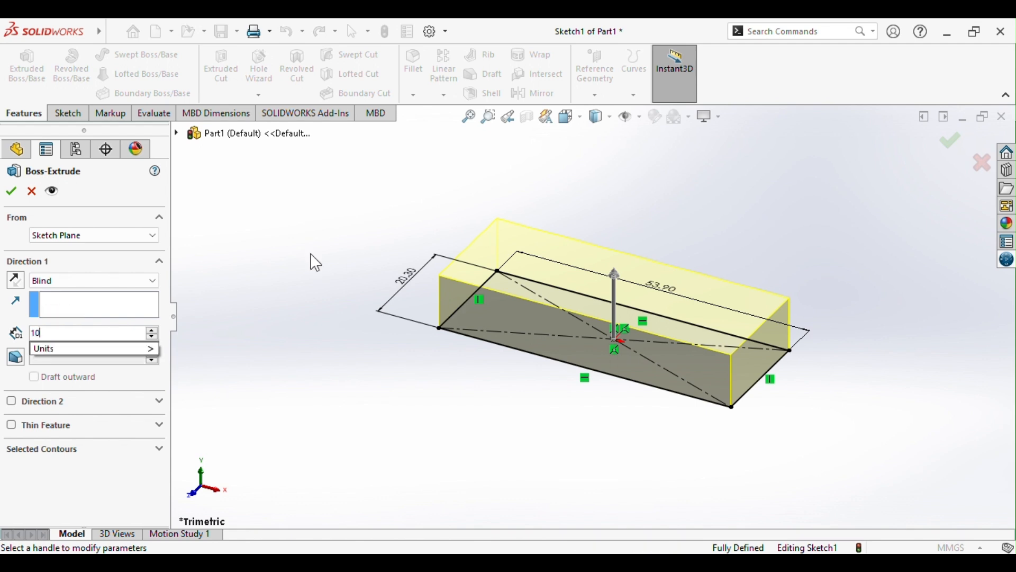
pyautogui.click(11, 192)
pyautogui.click(346, 329)
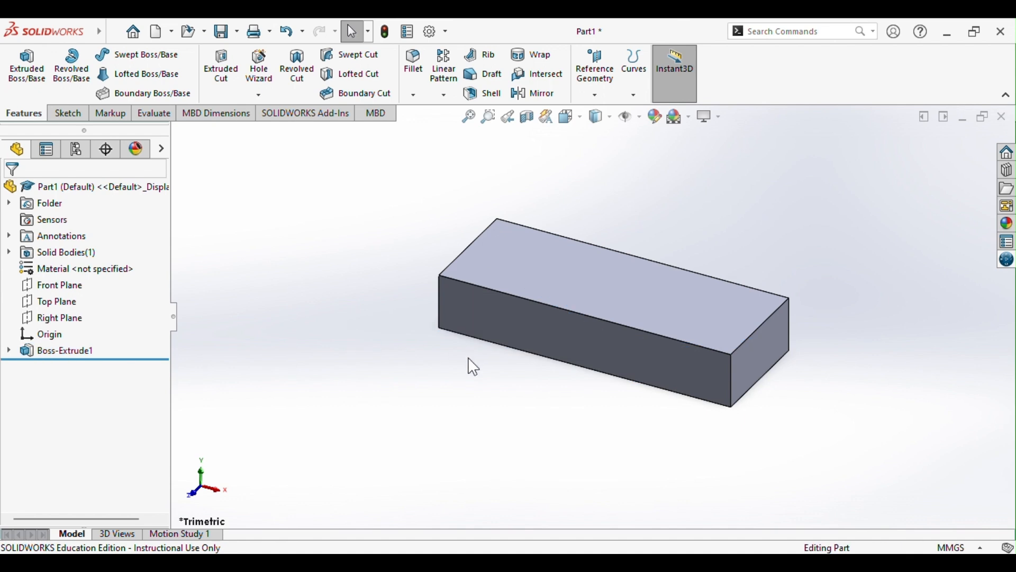
# - Sketch a center rectangle about 54 by 31 mm on the block's bottom face, centered on the origin
pyautogui.moveTo(513, 395)
pyautogui.mouseDown(button='middle')
pyautogui.moveTo(622, 370)
pyautogui.moveTo(559, 326)
pyautogui.mouseUp(button='middle')
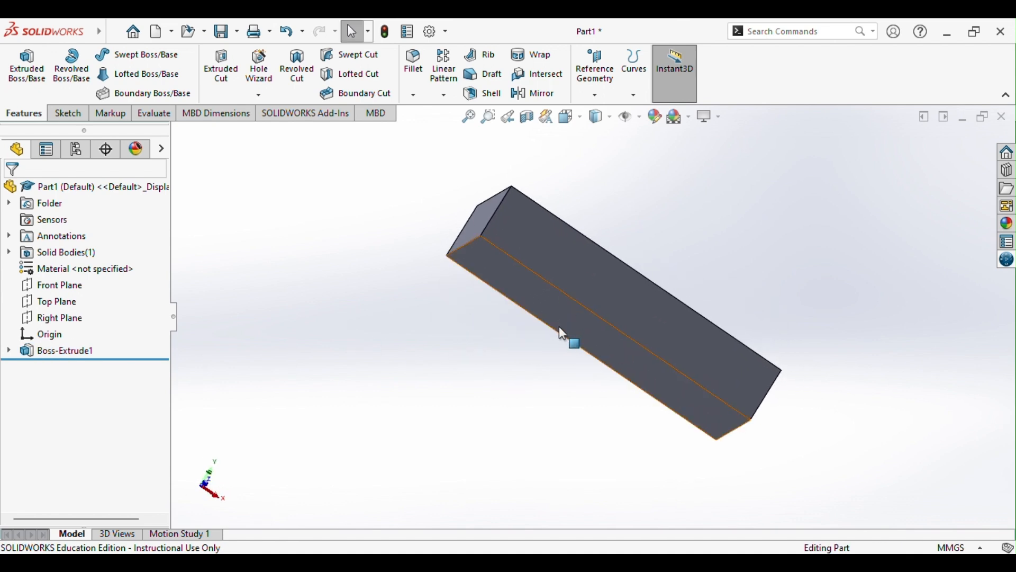
pyautogui.click(564, 320)
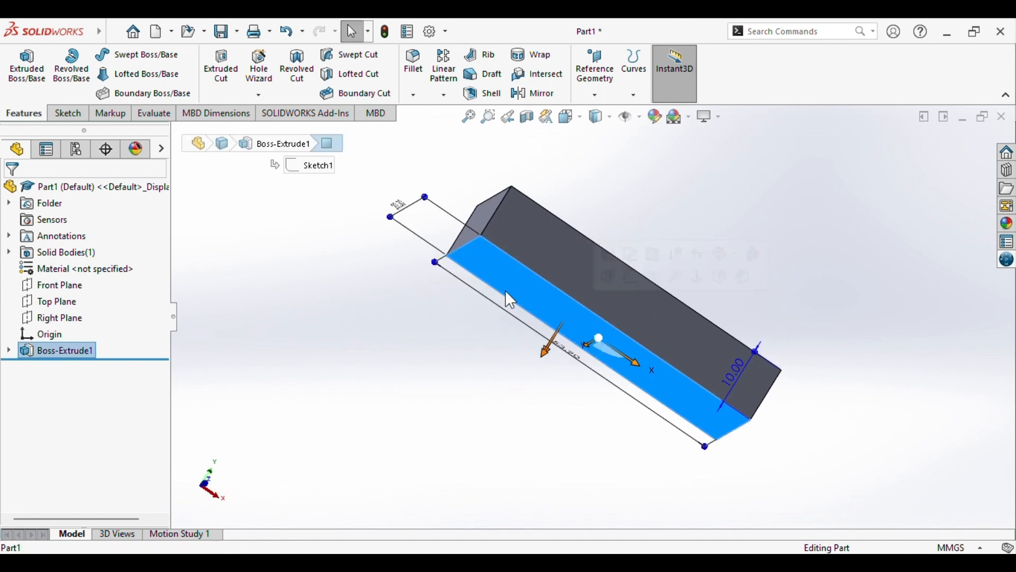
pyautogui.click(68, 113)
pyautogui.click(20, 62)
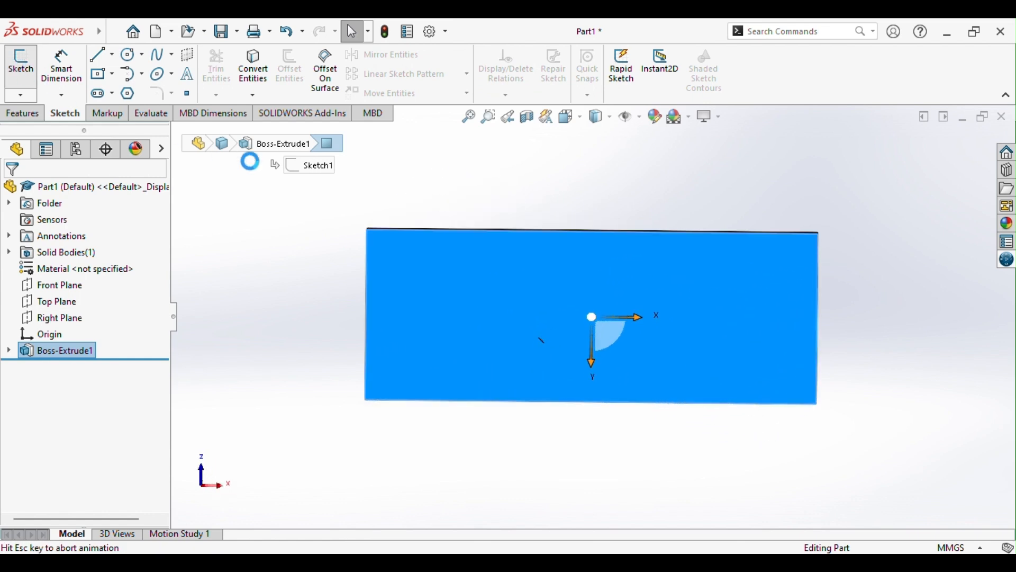
pyautogui.click(112, 74)
pyautogui.click(137, 109)
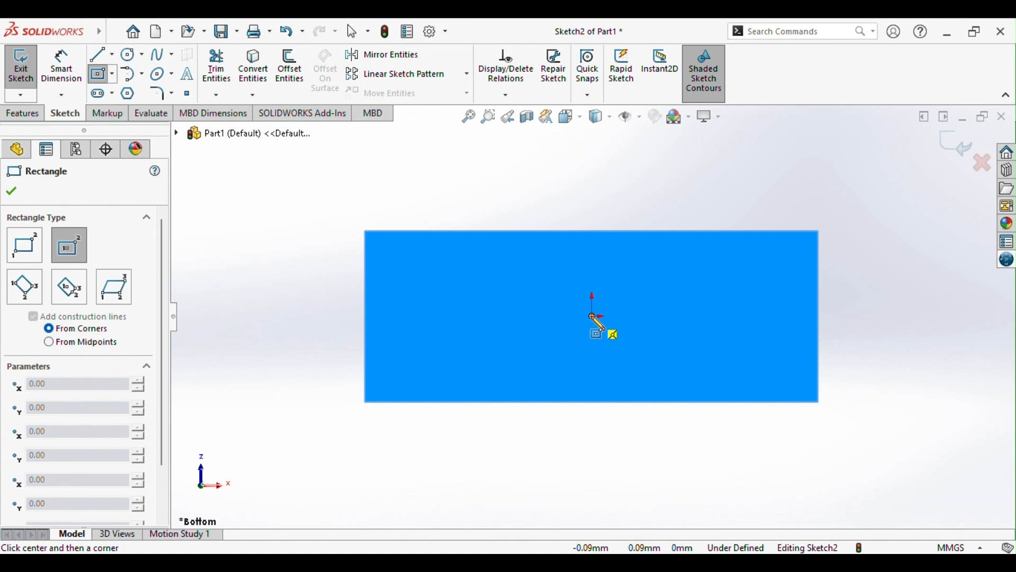
pyautogui.click(593, 316)
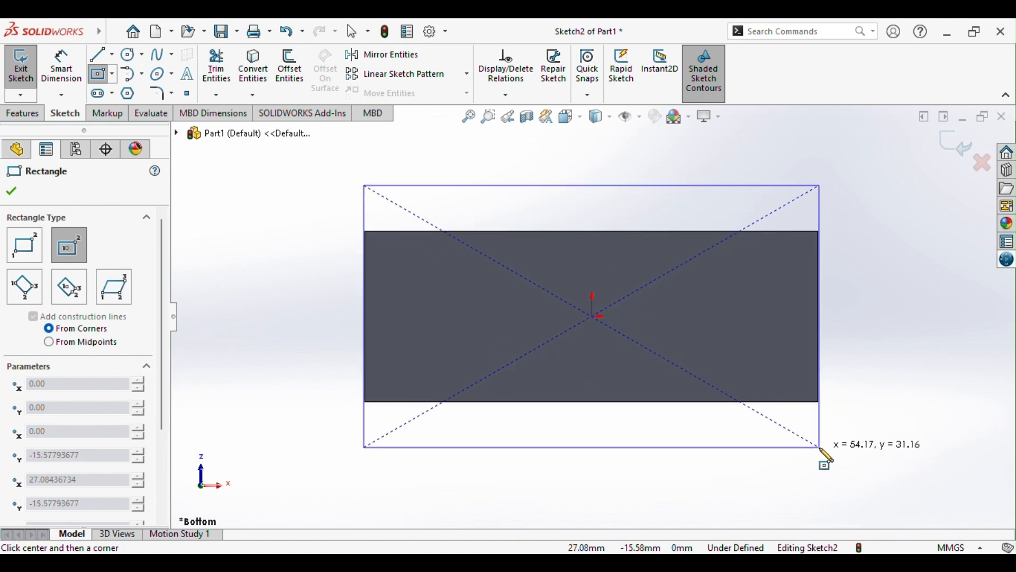
pyautogui.click(821, 448)
# - Dimension the horizontal side of the bottom-face rectangle to 53.90 mm
pyautogui.click(62, 66)
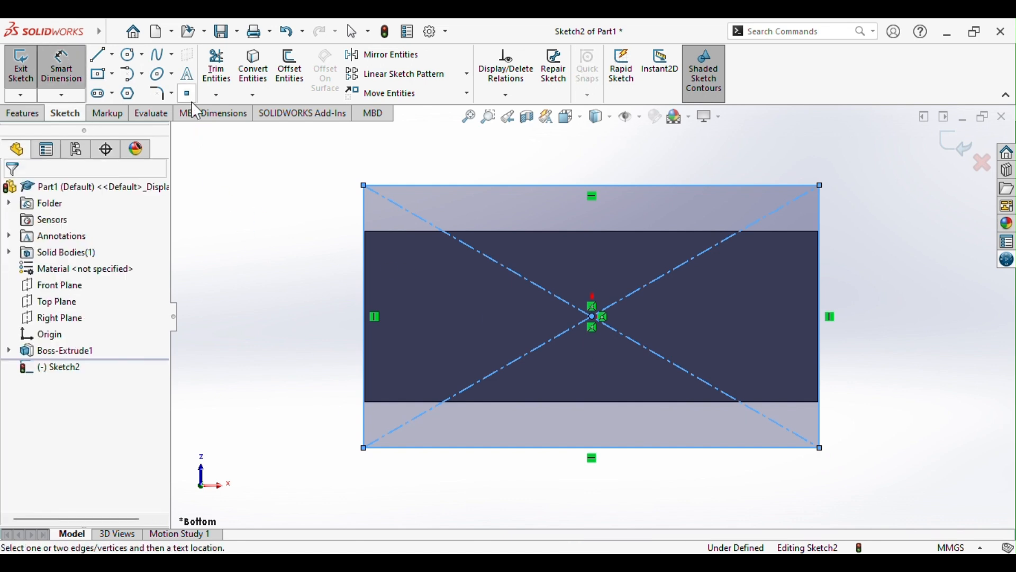
pyautogui.click(495, 185)
pyautogui.click(569, 152)
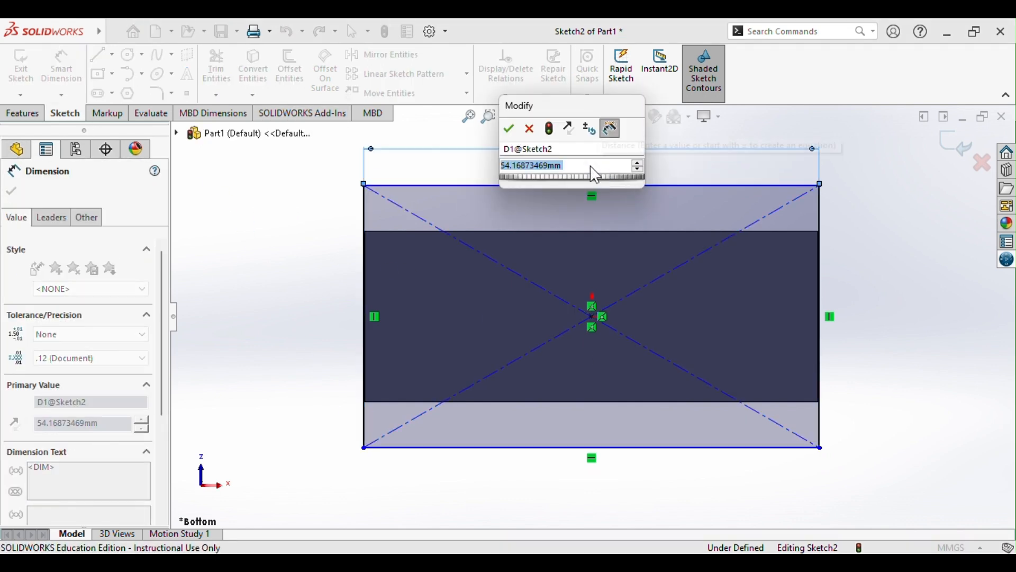
pyautogui.write('53.90')
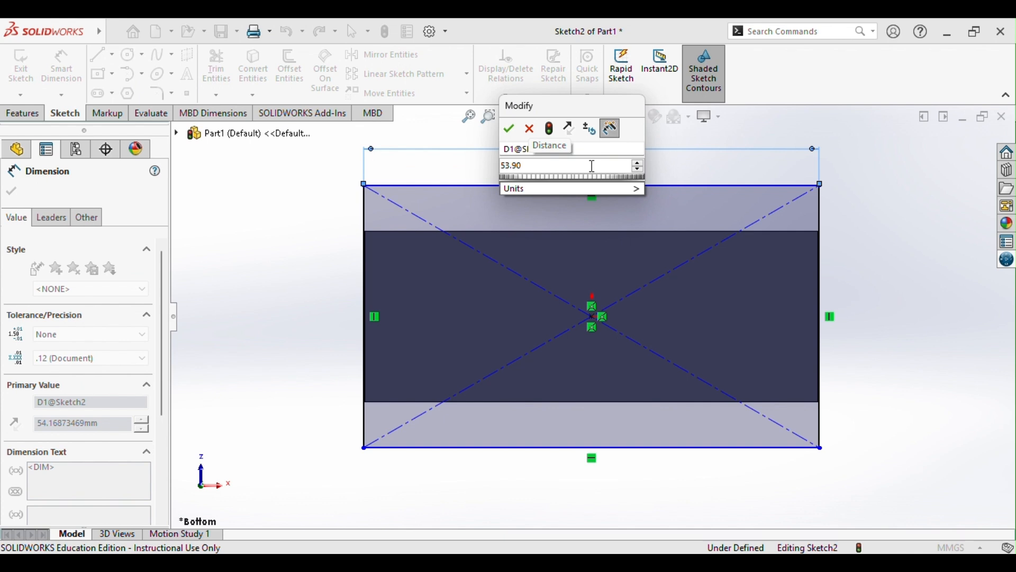
pyautogui.press('Return')
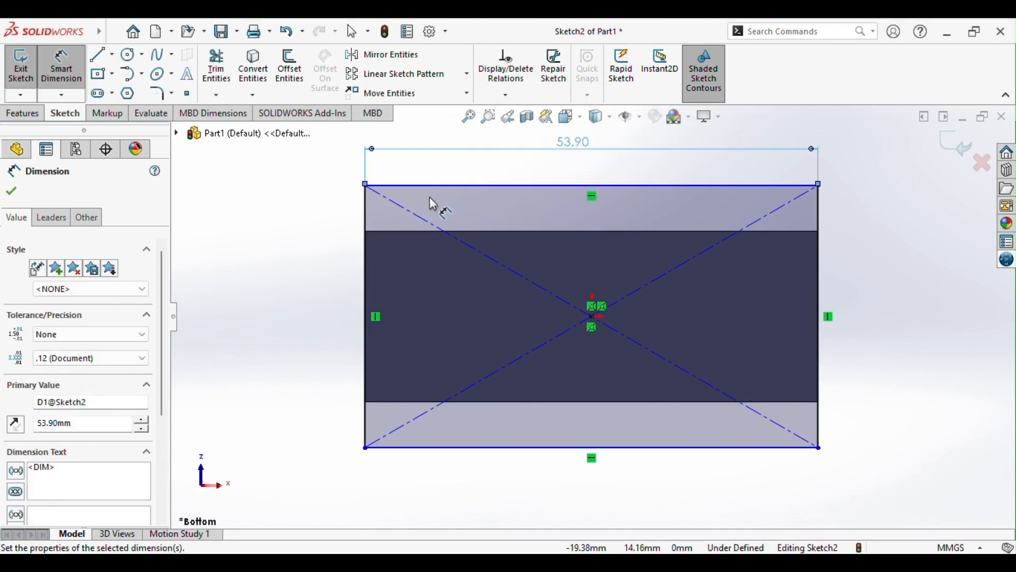
# - Dimension the vertical side of the bottom-face rectangle to 34.00 mm
pyautogui.click(370, 225)
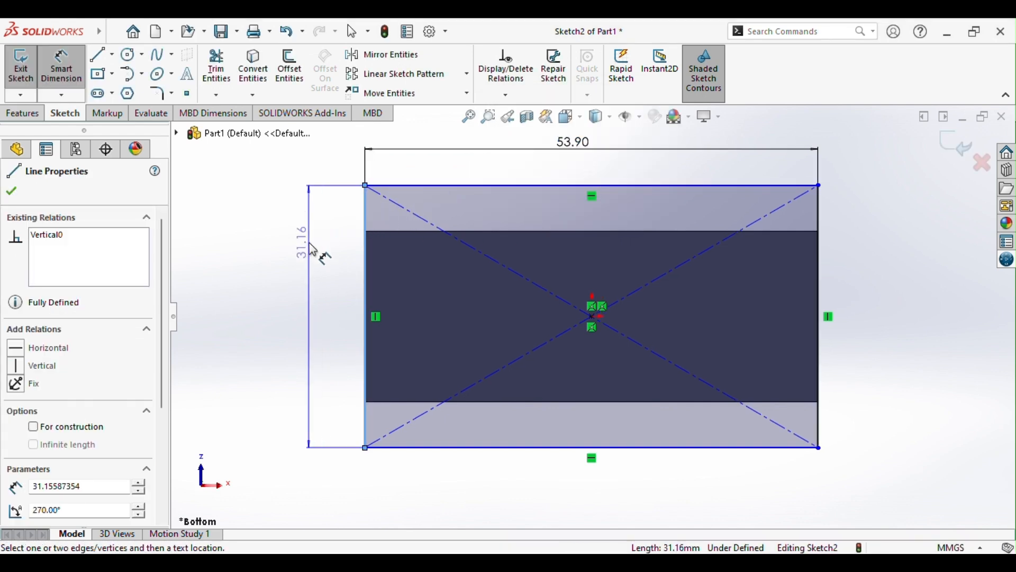
pyautogui.click(313, 250)
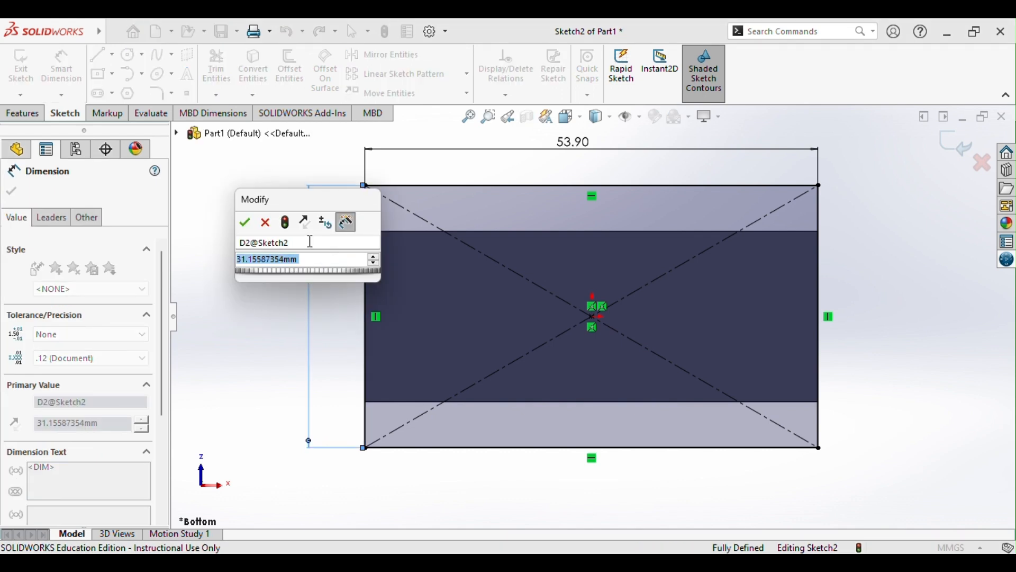
pyautogui.write('34.00mm')
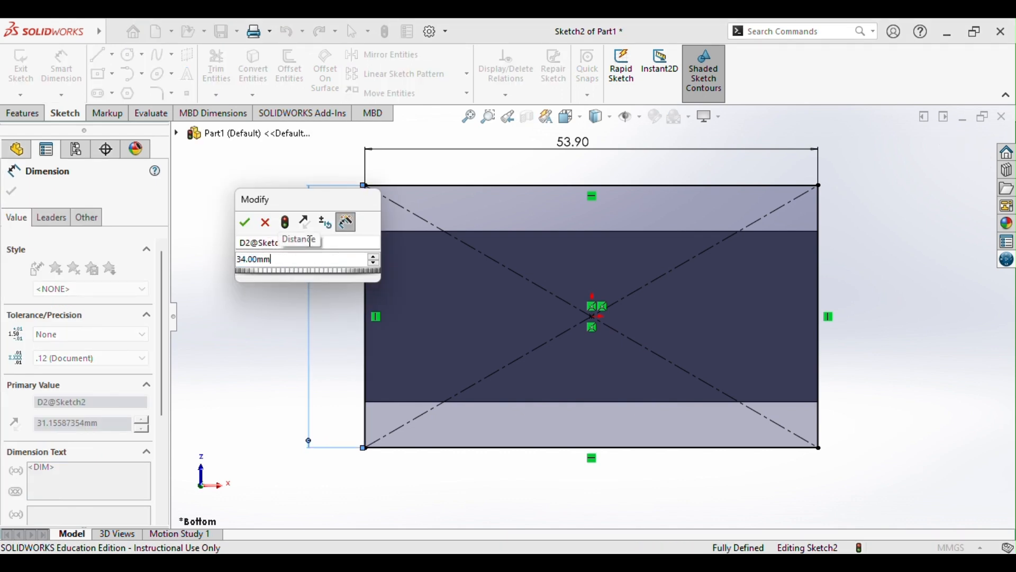
pyautogui.press('Escape')
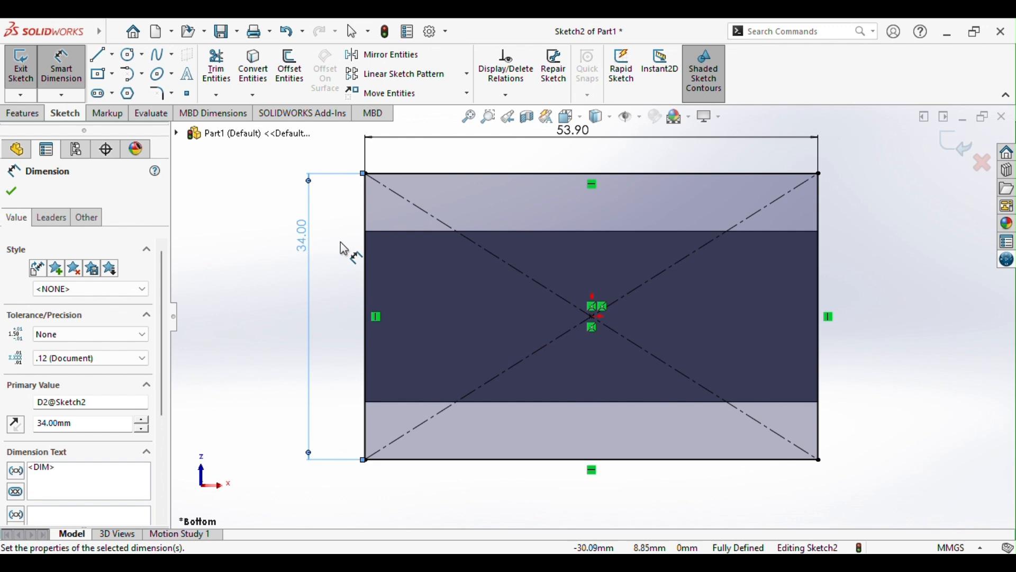
pyautogui.click(12, 193)
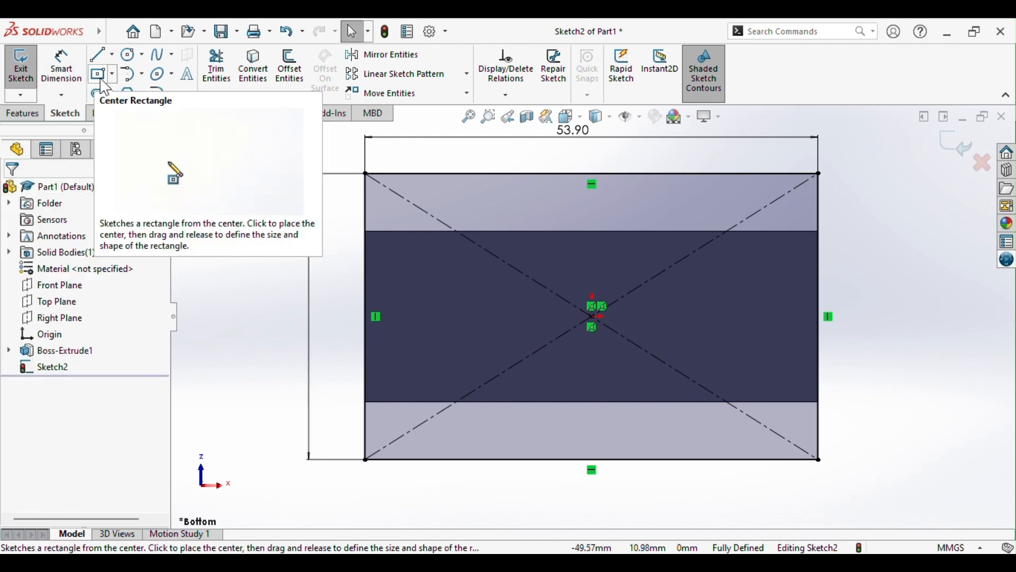
# - Sketch a second center rectangle about 52 by 31 mm inside the first one, centered on the origin
pyautogui.click(102, 79)
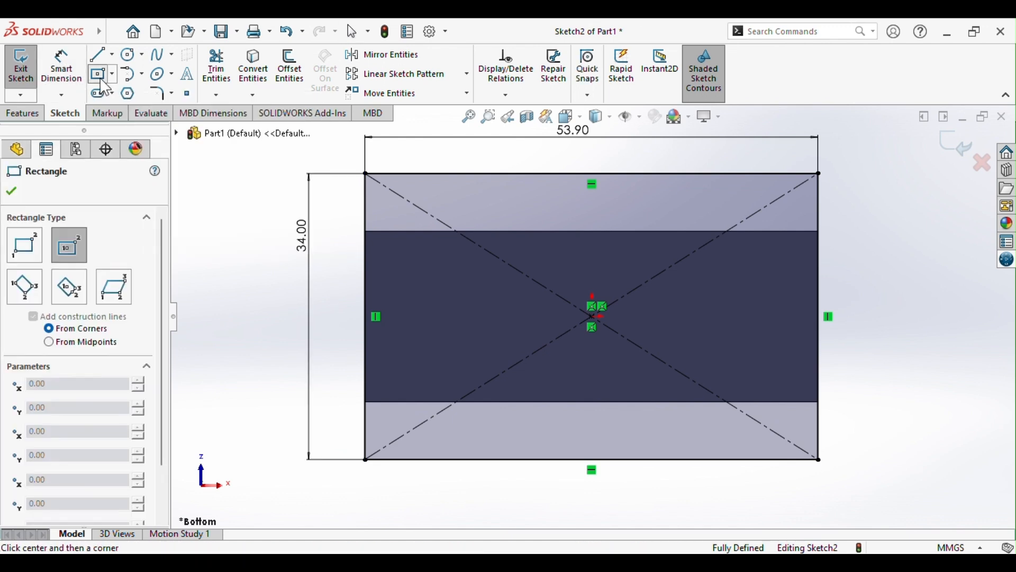
pyautogui.click(593, 317)
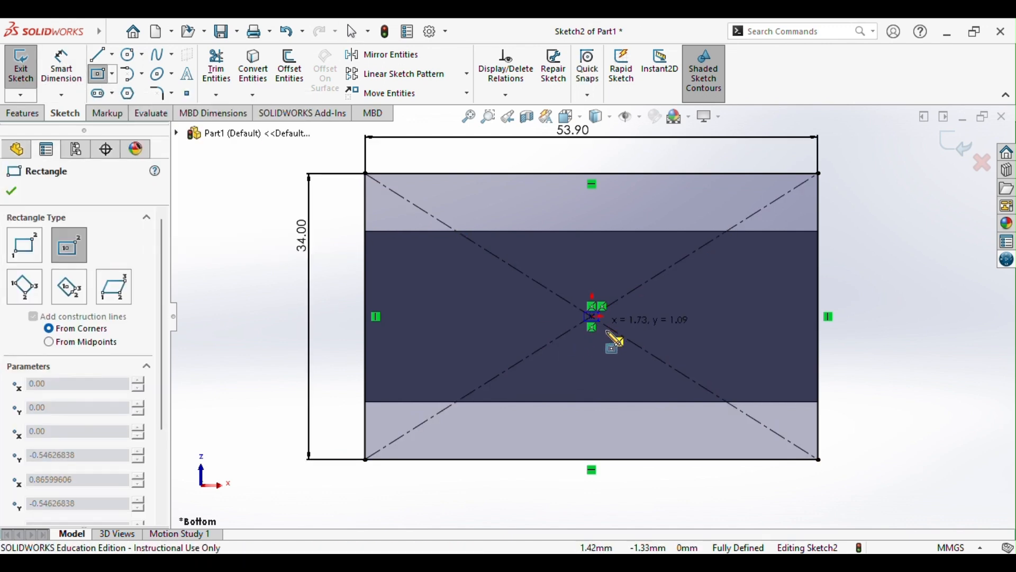
pyautogui.click(810, 447)
# - Dimension the inner rectangle's horizontal side to 51.90 mm
pyautogui.click(75, 74)
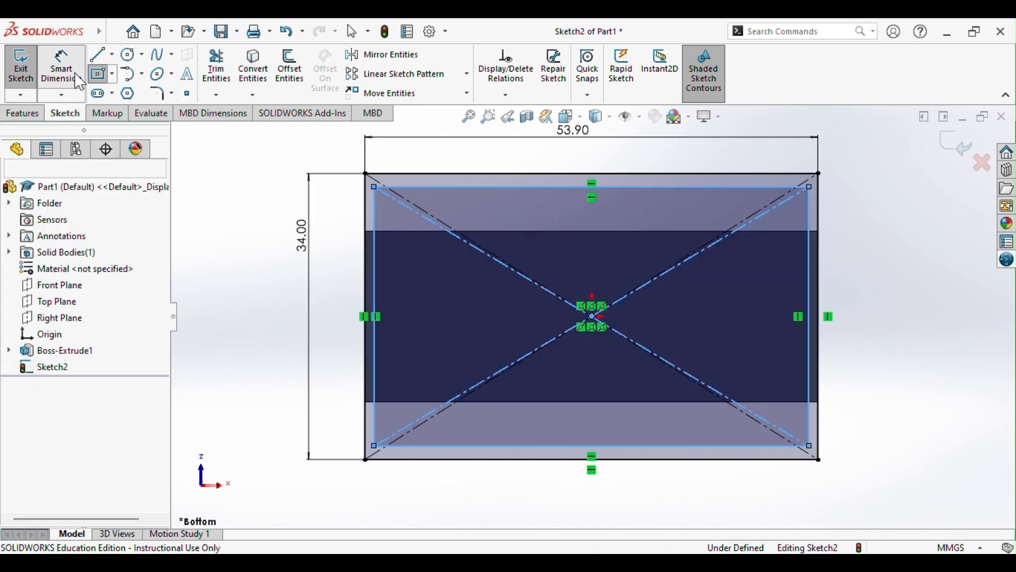
pyautogui.click(464, 187)
pyautogui.click(575, 170)
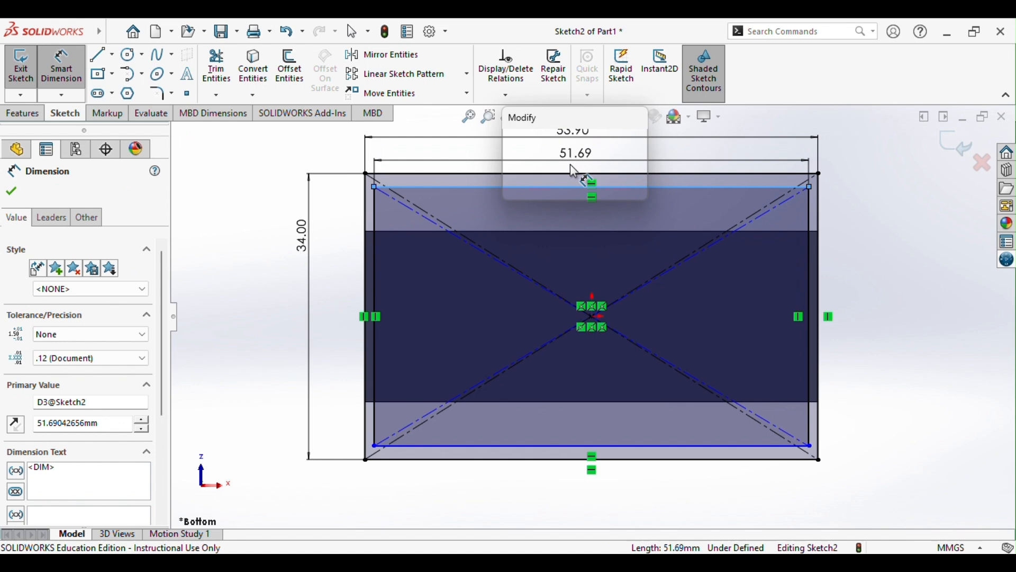
pyautogui.write('51')
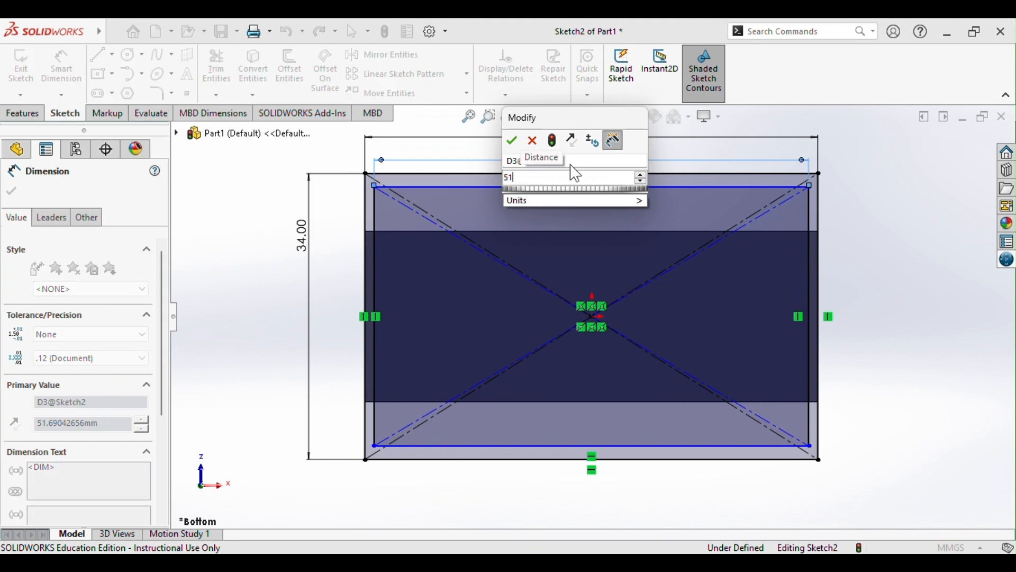
pyautogui.write('.9')
pyautogui.press('Return')
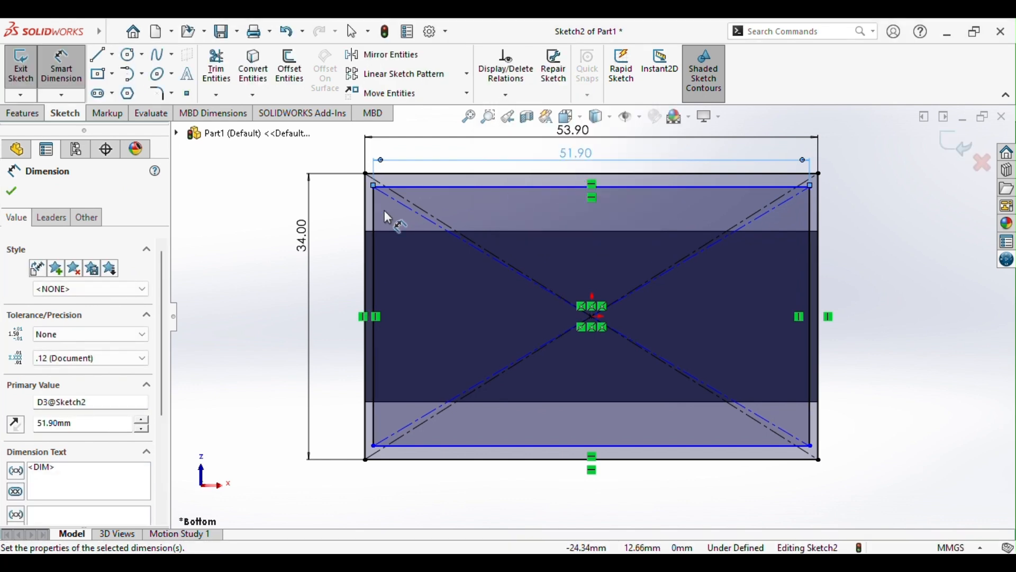
# - Dimension the inner rectangle's vertical side to 31.40 mm
pyautogui.click(375, 220)
pyautogui.click(331, 255)
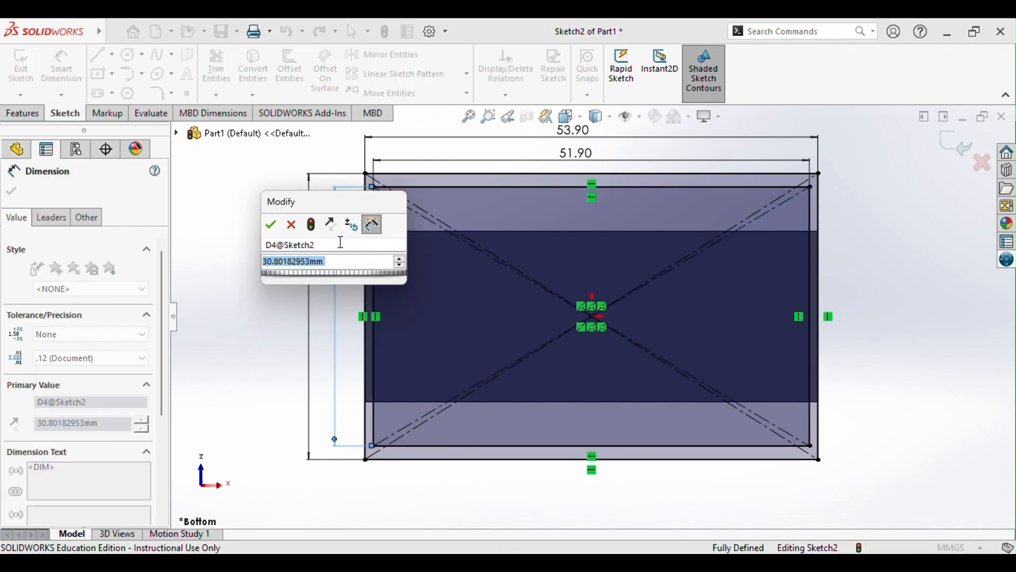
pyautogui.write('31')
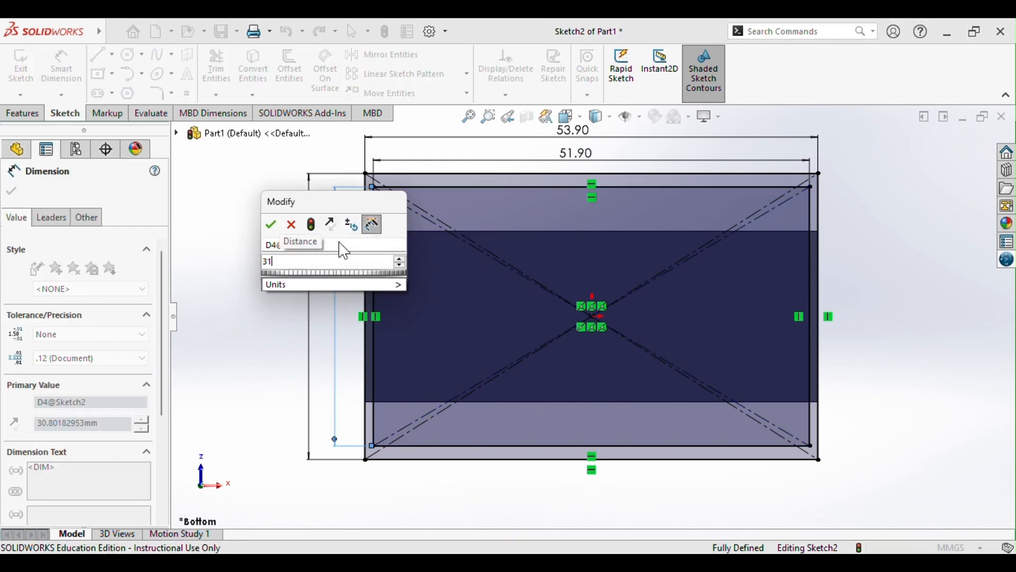
pyautogui.write('.40mm')
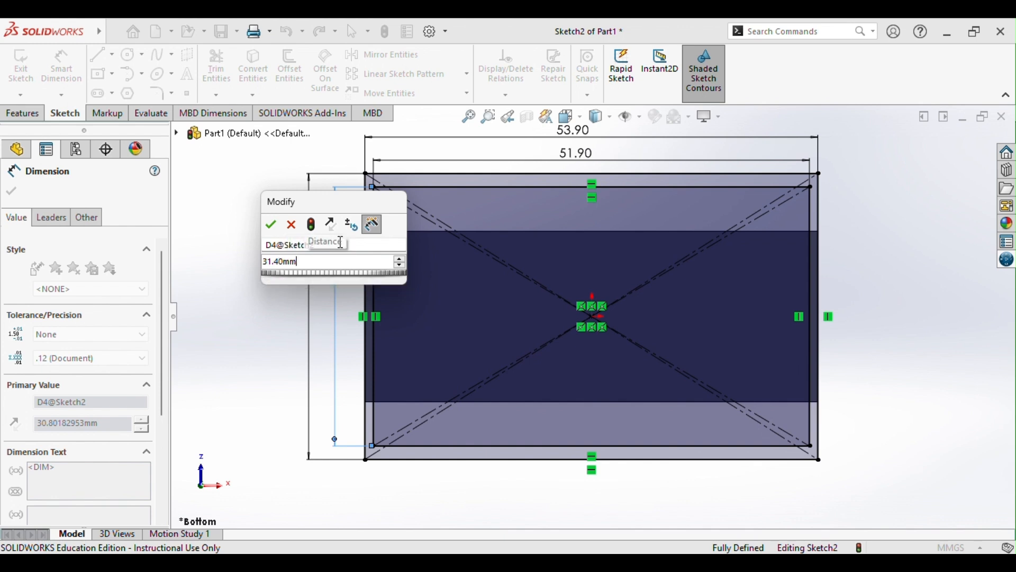
pyautogui.press('Return')
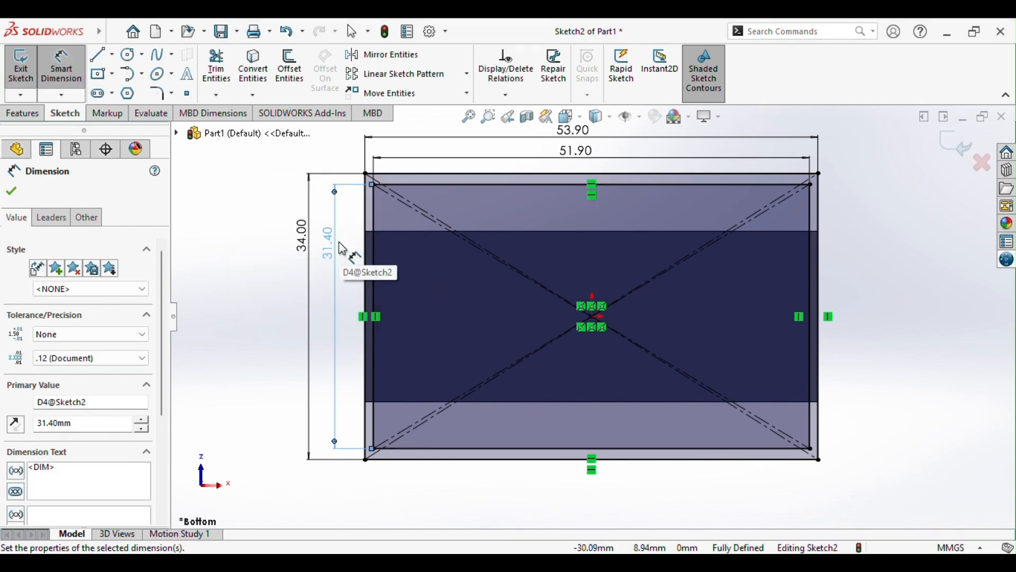
pyautogui.press('Escape')
# - Extrude the frame between the two rectangles as a blind boss 14.80 mm deep, in the reversed direction around the block
pyautogui.click(22, 113)
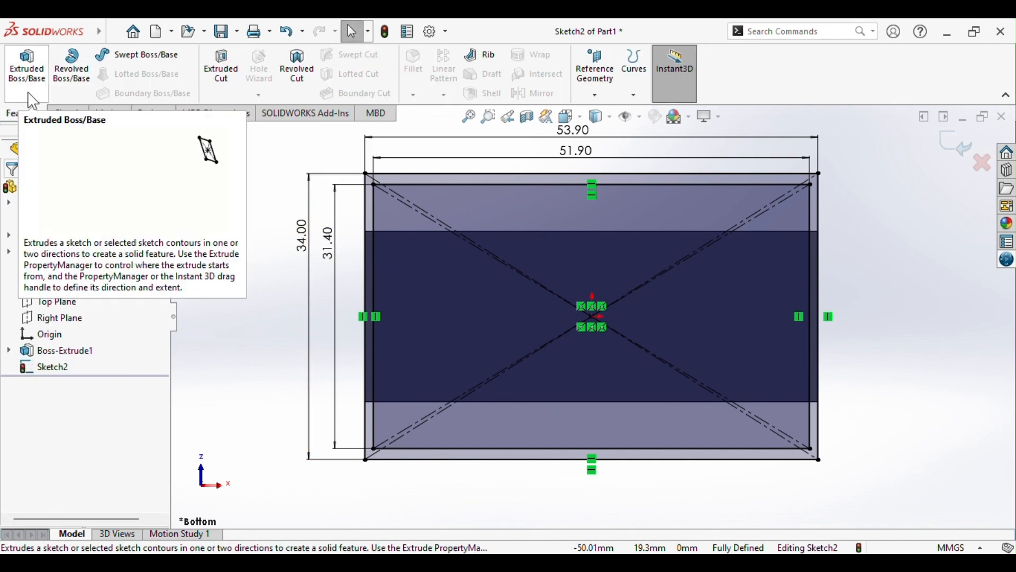
pyautogui.click(27, 68)
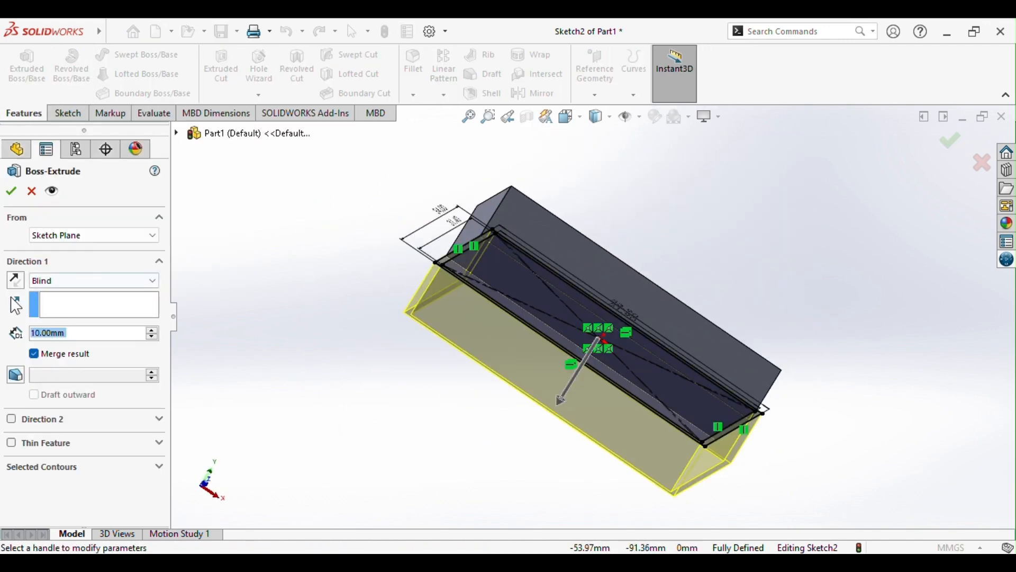
pyautogui.click(16, 279)
pyautogui.moveTo(294, 265); pyautogui.dragTo(281, 302, button='middle')
pyautogui.rightClick(41, 335)
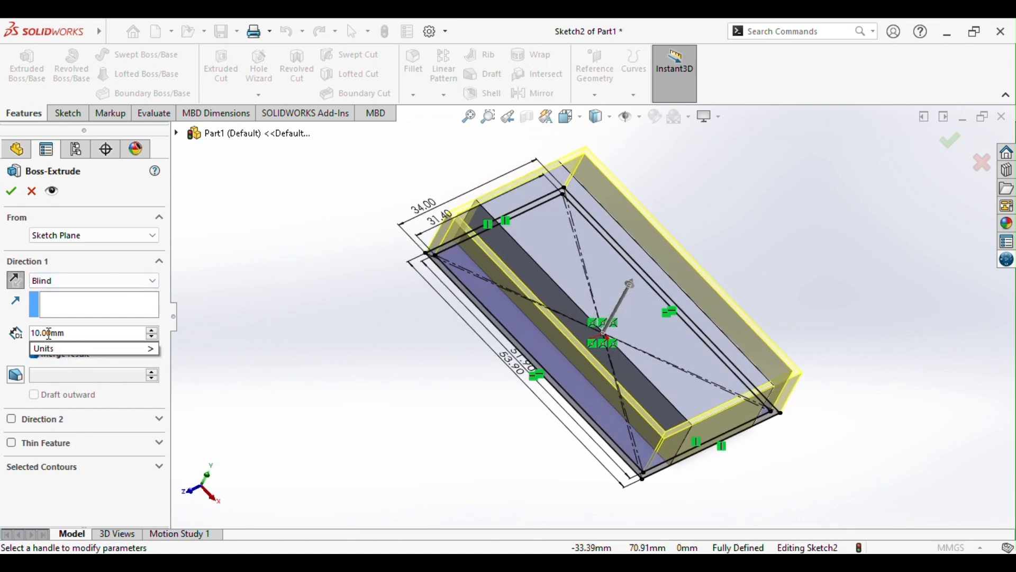
pyautogui.write('14.8')
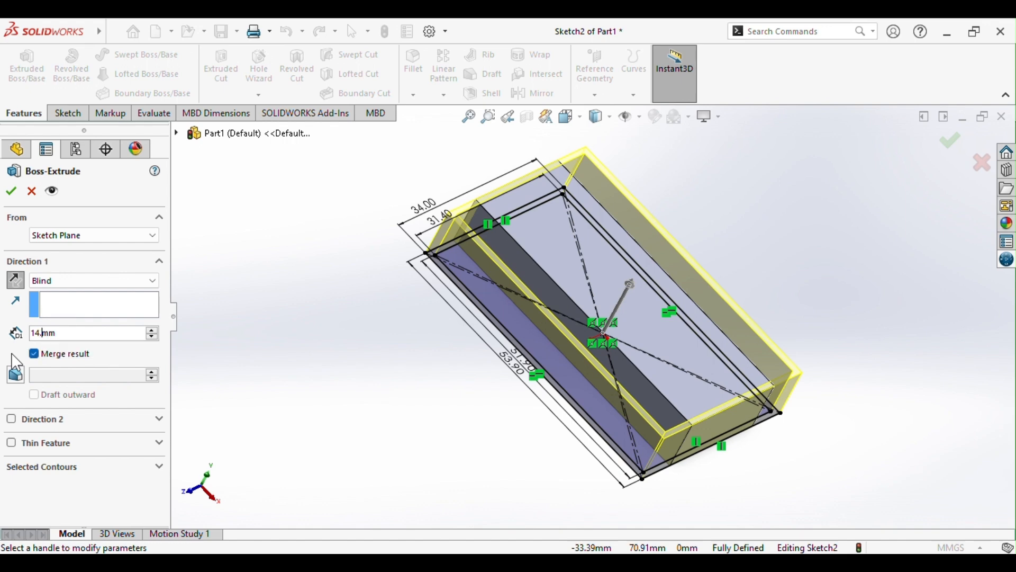
pyautogui.write('0')
pyautogui.press('Return')
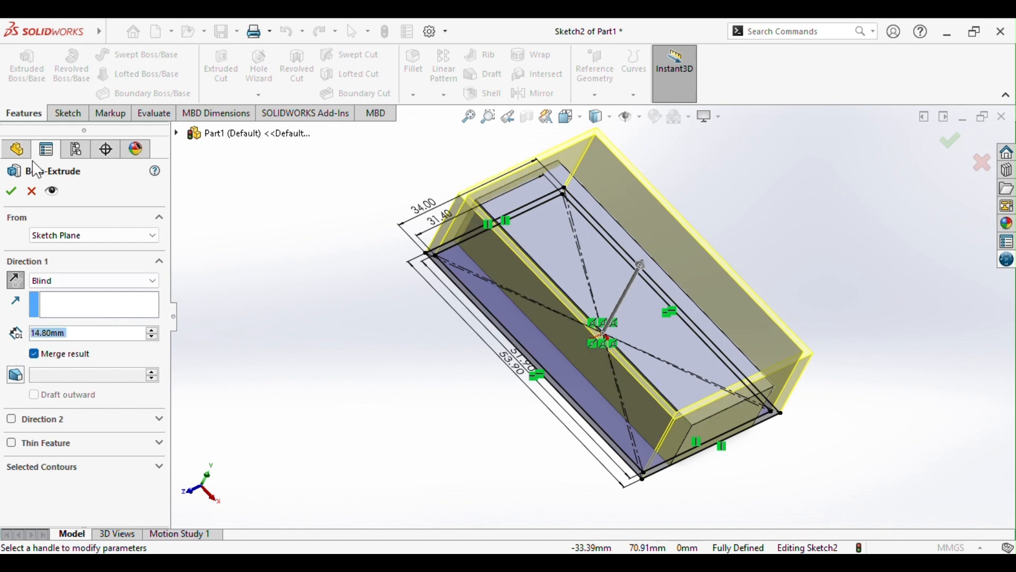
pyautogui.click(10, 191)
# - Start a new sketch on the flat outer face at the short end of the frame
pyautogui.moveTo(417, 343); pyautogui.dragTo(386, 355, button='middle')
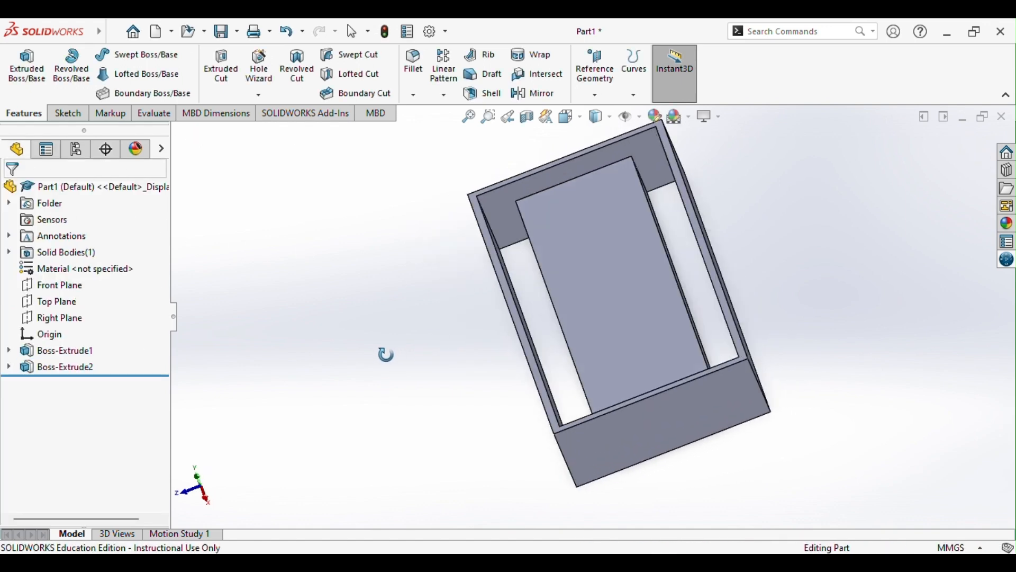
pyautogui.hotkey('ctrl', '7')
pyautogui.moveTo(449, 196)
pyautogui.mouseDown(button='middle')
pyautogui.moveTo(415, 227)
pyautogui.moveTo(460, 449)
pyautogui.moveTo(465, 410)
pyautogui.moveTo(473, 491)
pyautogui.moveTo(431, 435)
pyautogui.mouseUp(button='middle')
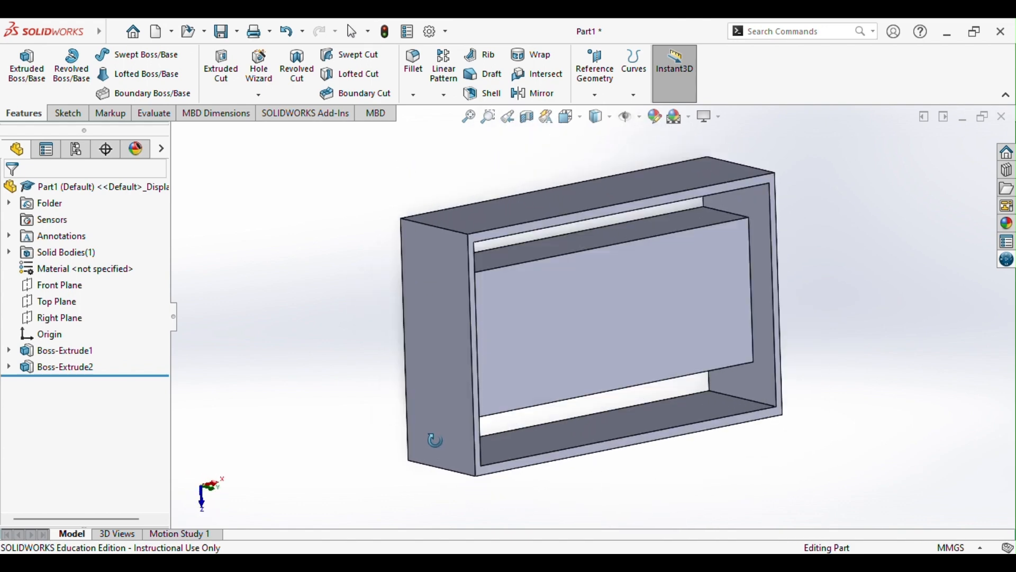
pyautogui.click(452, 346)
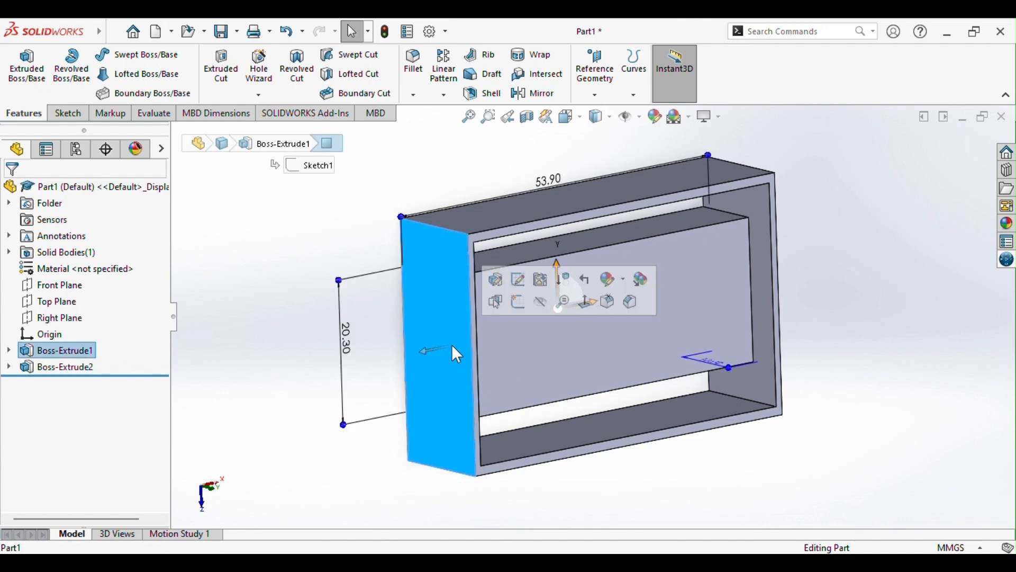
pyautogui.click(68, 113)
pyautogui.click(22, 68)
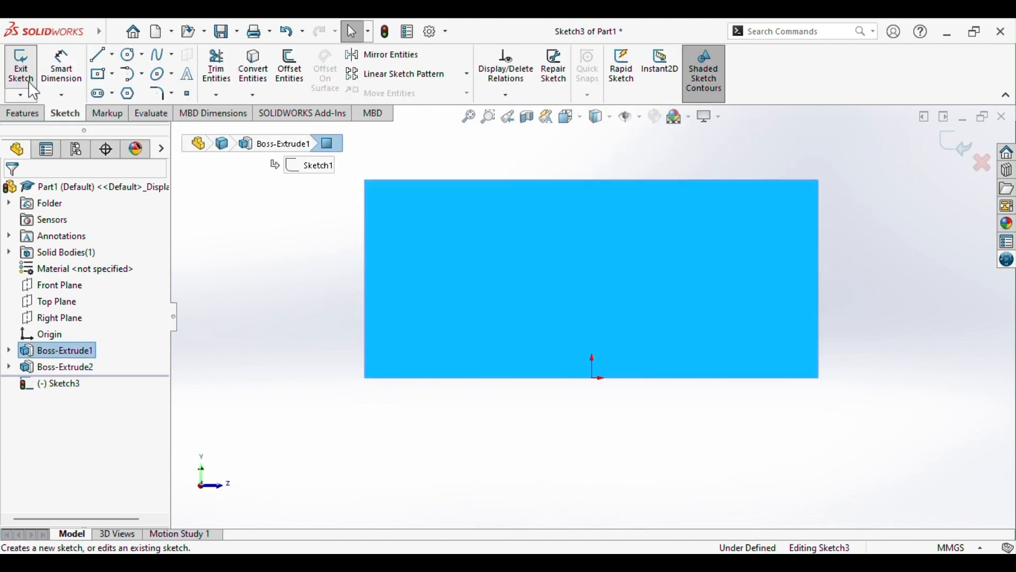
# - Sketch a corner rectangle about 8.5 by 4.5 mm on the end face, starting on its upper edge
pyautogui.click(112, 74)
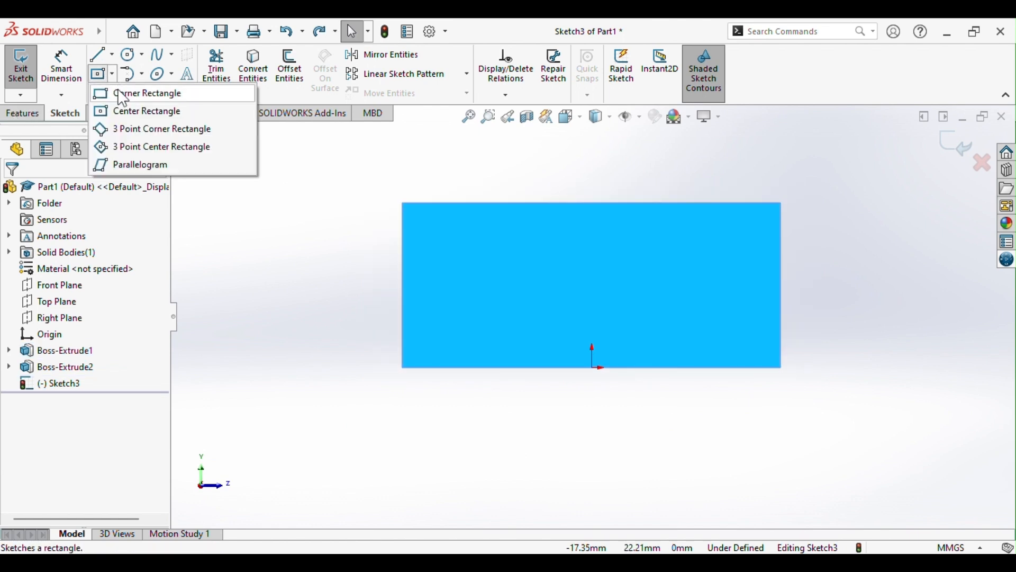
pyautogui.click(144, 90)
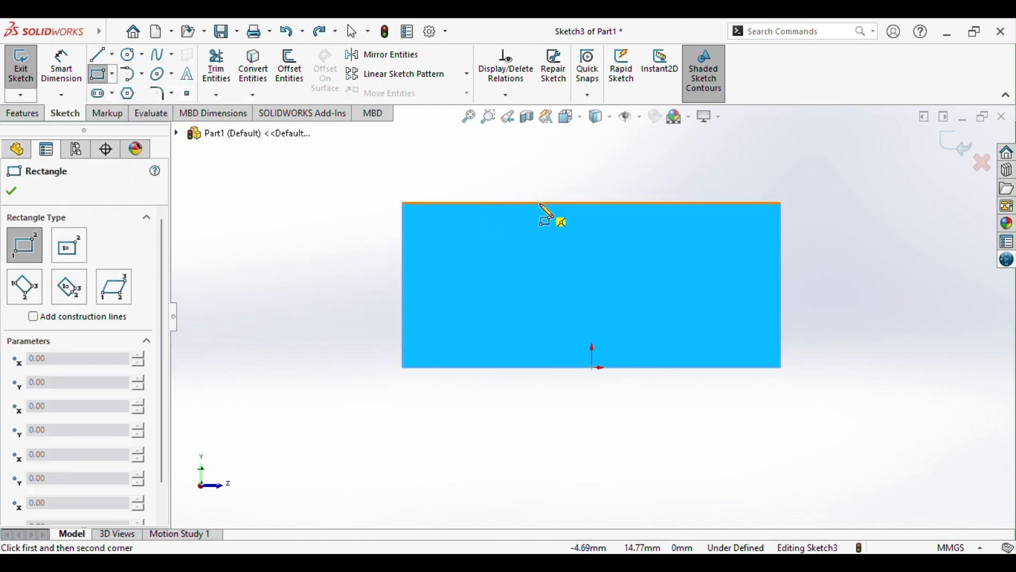
pyautogui.click(540, 204)
pyautogui.click(635, 252)
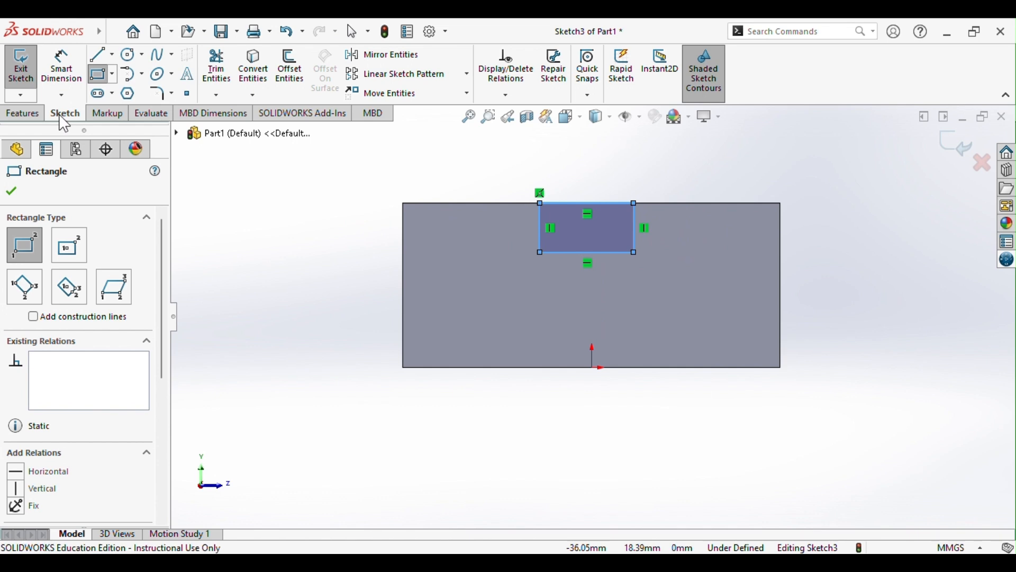
# - Dimension the small rectangle's vertical side to 3.70 mm
pyautogui.click(75, 80)
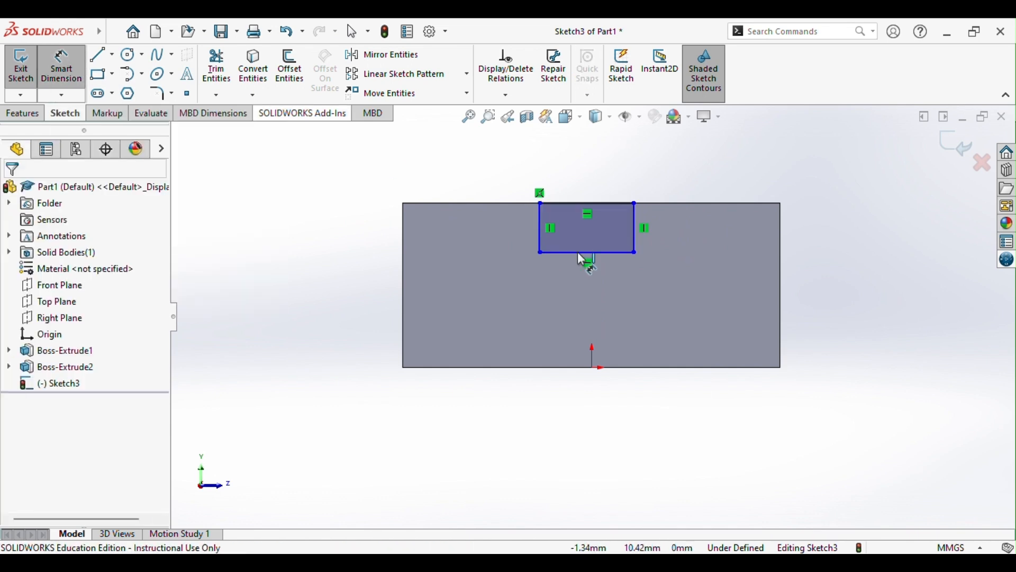
pyautogui.click(539, 222)
pyautogui.click(507, 232)
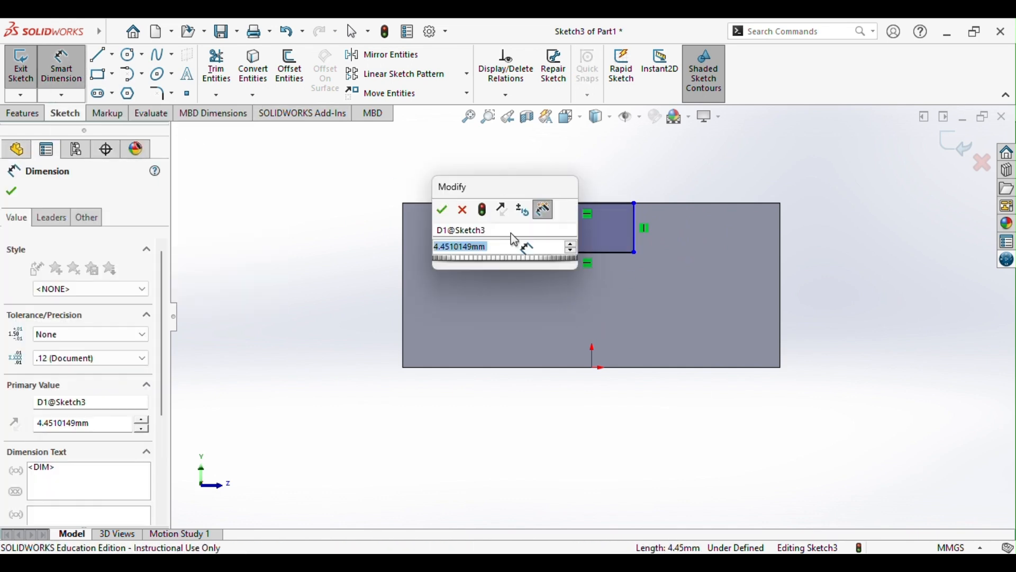
pyautogui.write('3.7')
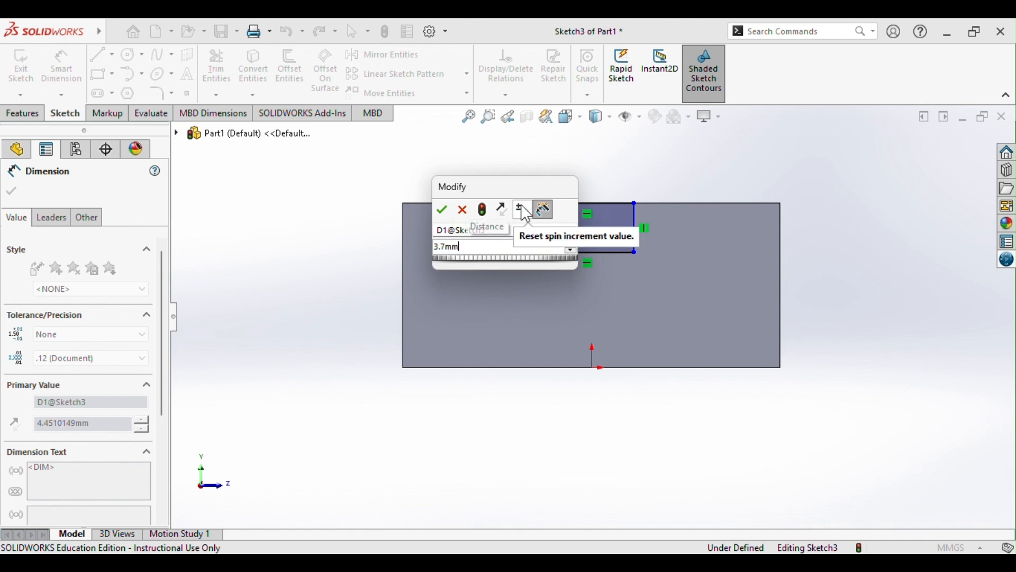
pyautogui.press('Return')
# - Dimension the small rectangle's lower horizontal side to 10 mm
pyautogui.click(568, 243)
pyautogui.click(568, 284)
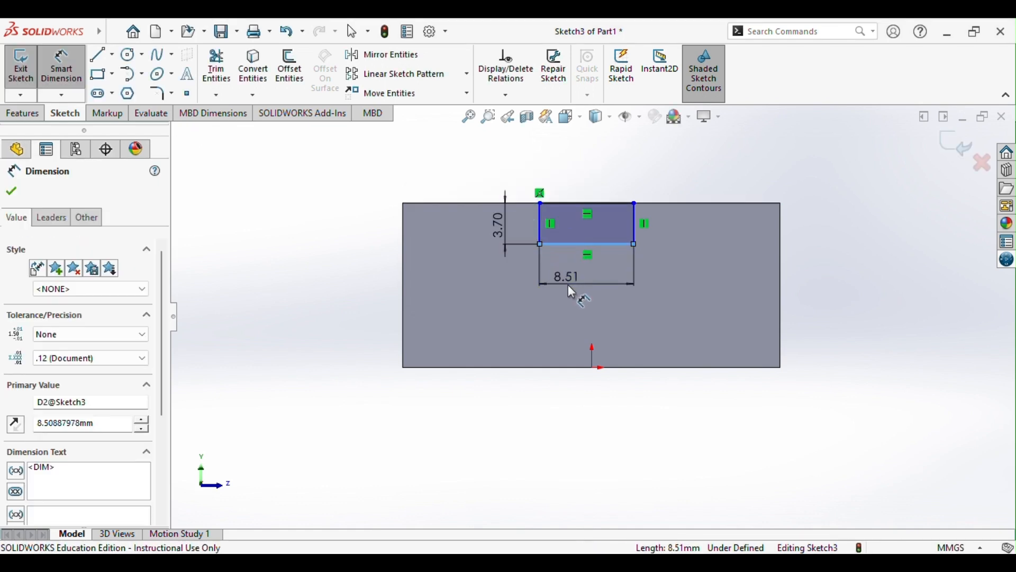
pyautogui.write('10m')
pyautogui.press('Return')
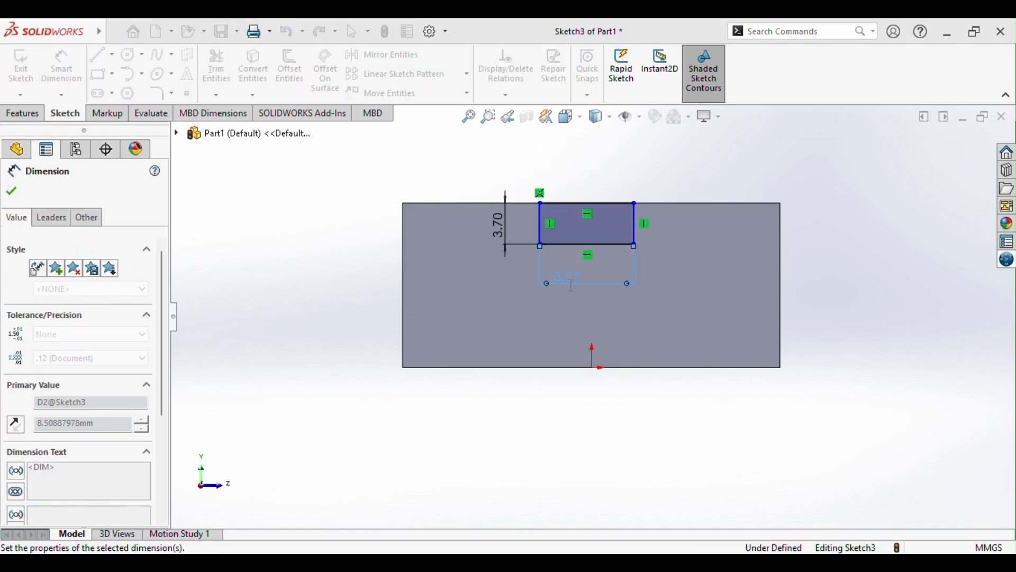
# - Add a vertical relation between the midpoint of the small rectangle's upper side and the origin
pyautogui.rightClick(586, 205)
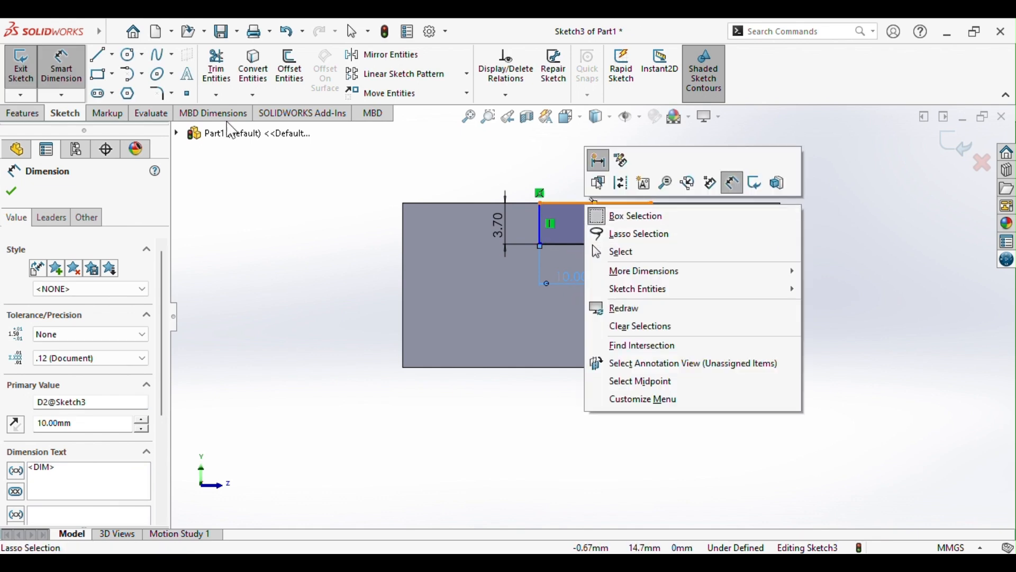
pyautogui.click(12, 192)
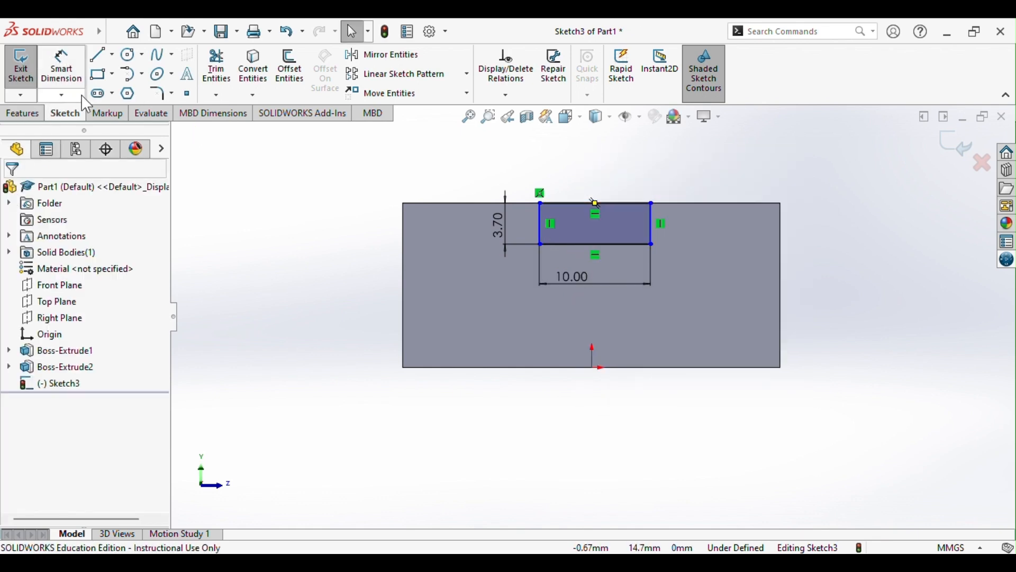
pyautogui.rightClick(567, 204)
pyautogui.click(617, 234)
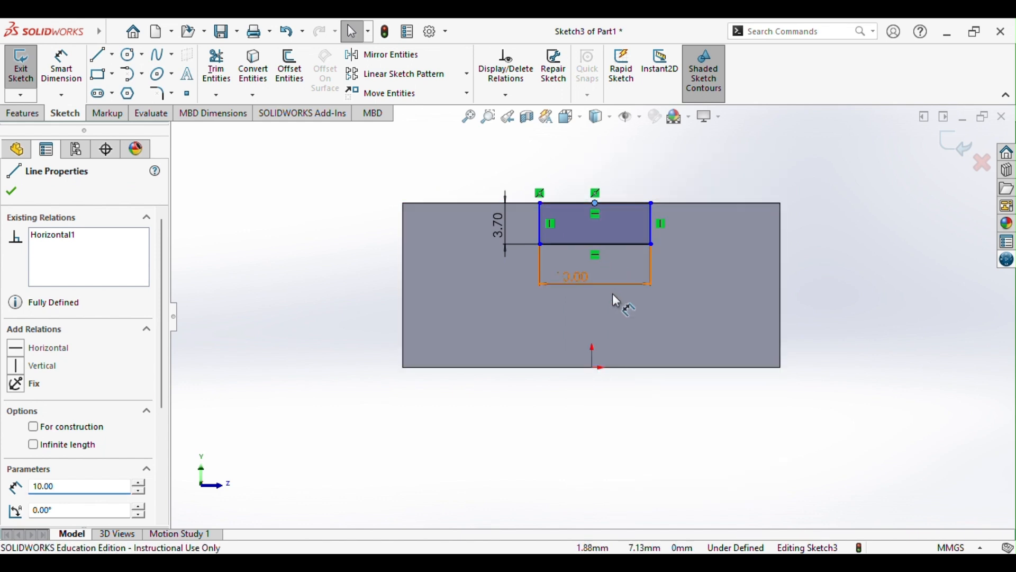
pyautogui.keyDown('ctrl'); pyautogui.click(594, 374); pyautogui.keyUp('ctrl')
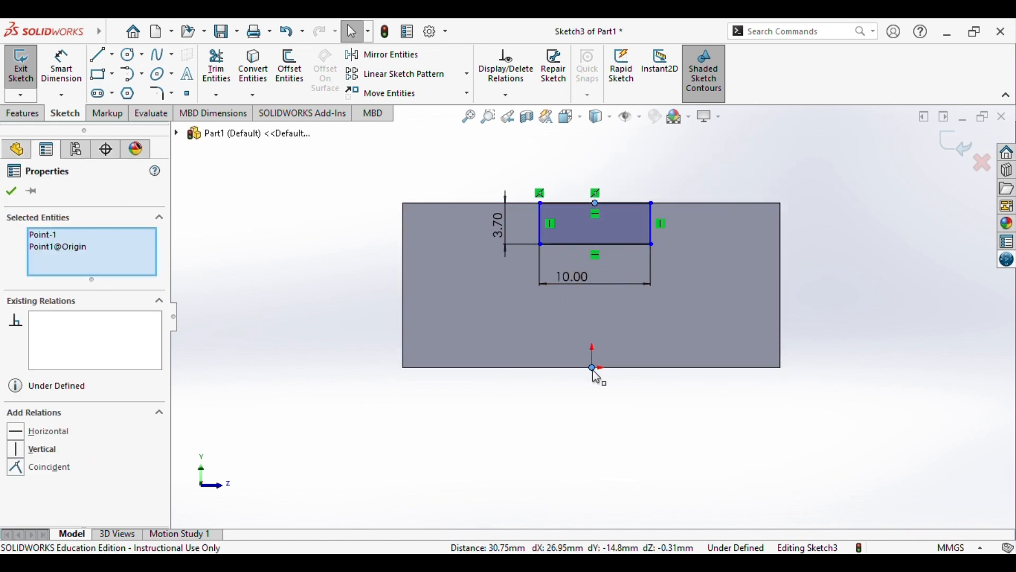
pyautogui.click(19, 449)
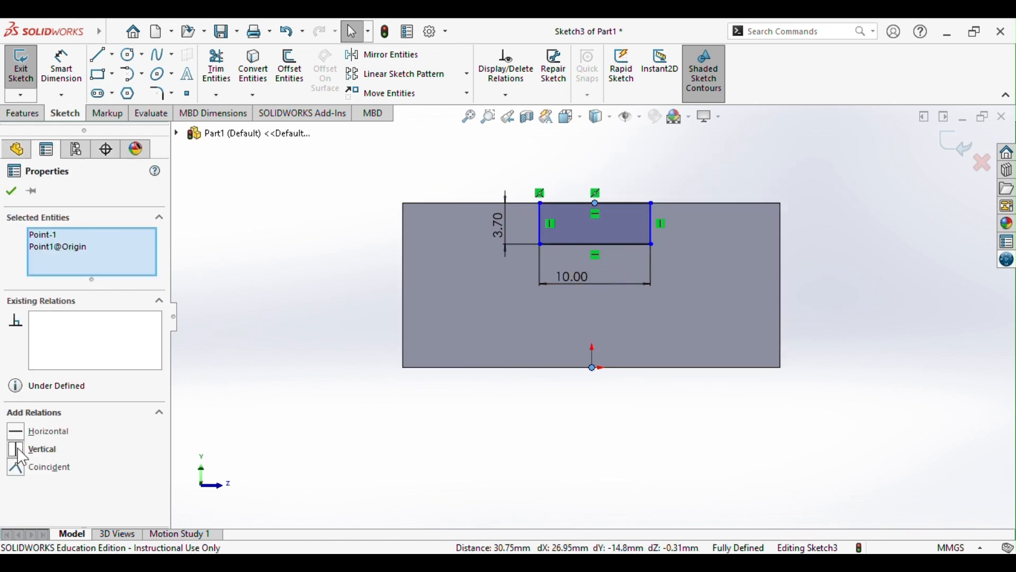
pyautogui.click(11, 192)
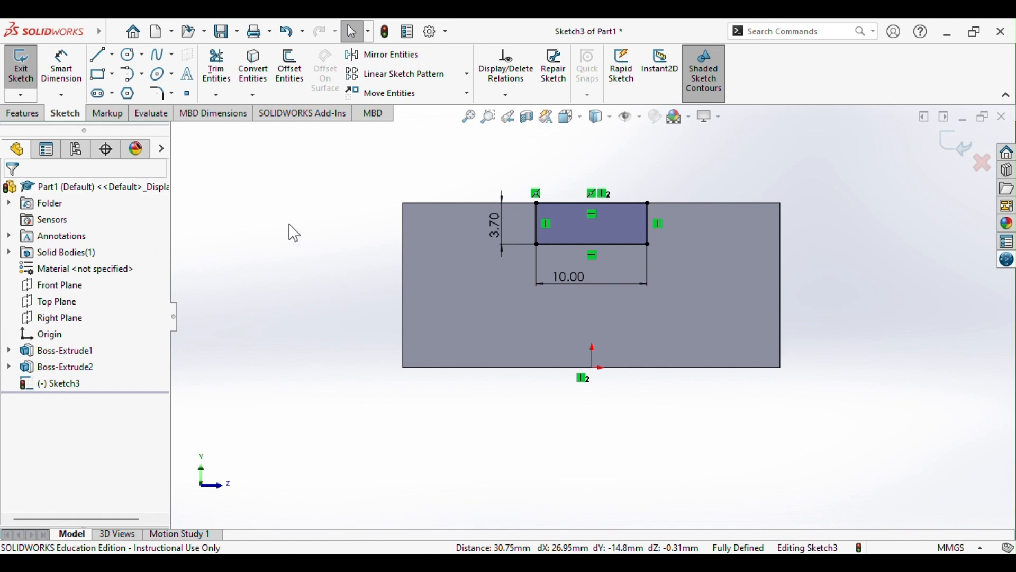
# - Cut-extrude the small 10 by 3.70 mm rectangle through the end wall with the Up To Next end condition
pyautogui.click(25, 118)
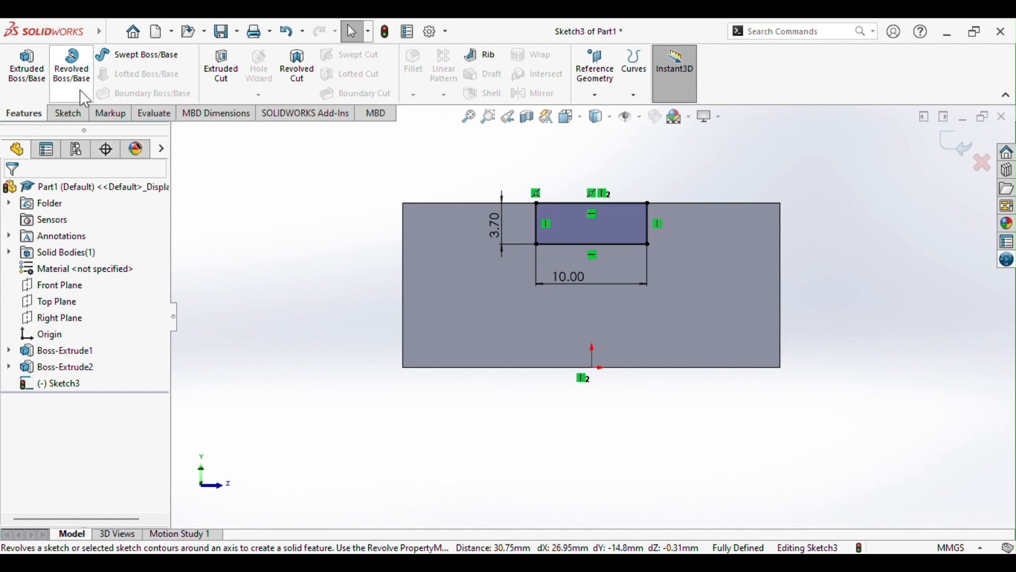
pyautogui.click(221, 66)
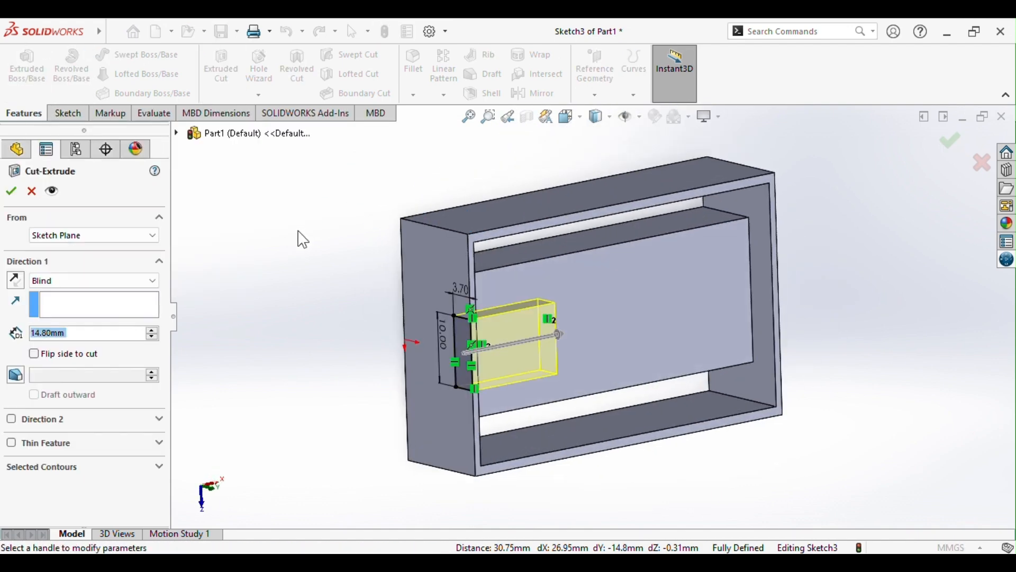
pyautogui.click(36, 280)
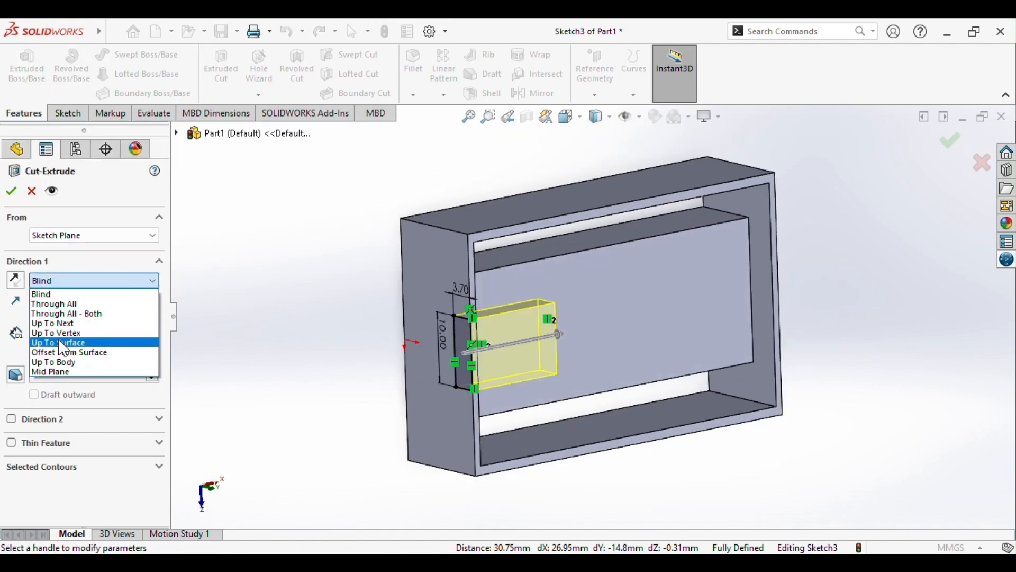
pyautogui.click(60, 324)
pyautogui.moveTo(320, 356)
pyautogui.mouseDown(button='middle')
pyautogui.moveTo(273, 351)
pyautogui.moveTo(310, 318)
pyautogui.moveTo(337, 329)
pyautogui.mouseUp(button='middle')
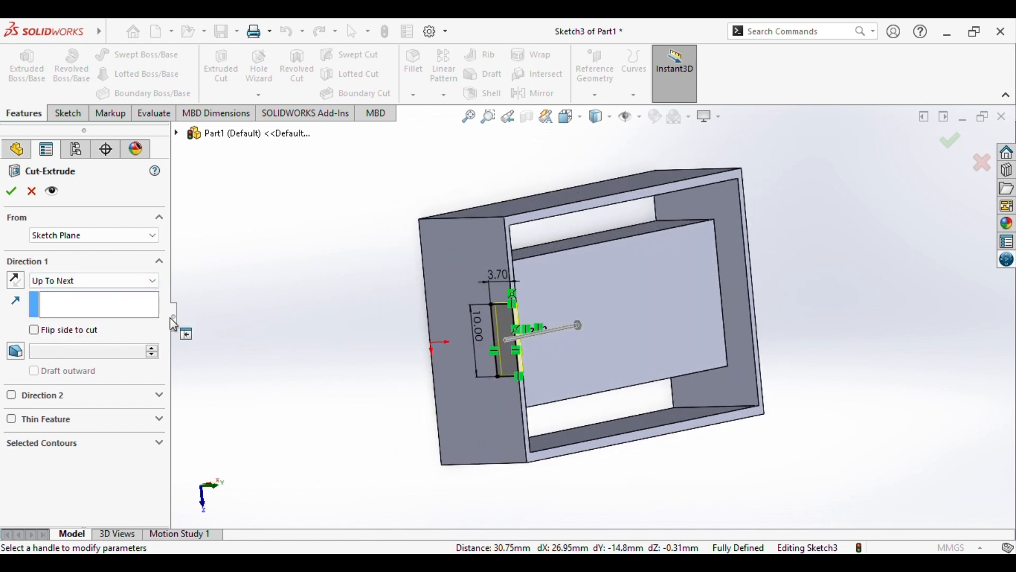
pyautogui.click(11, 193)
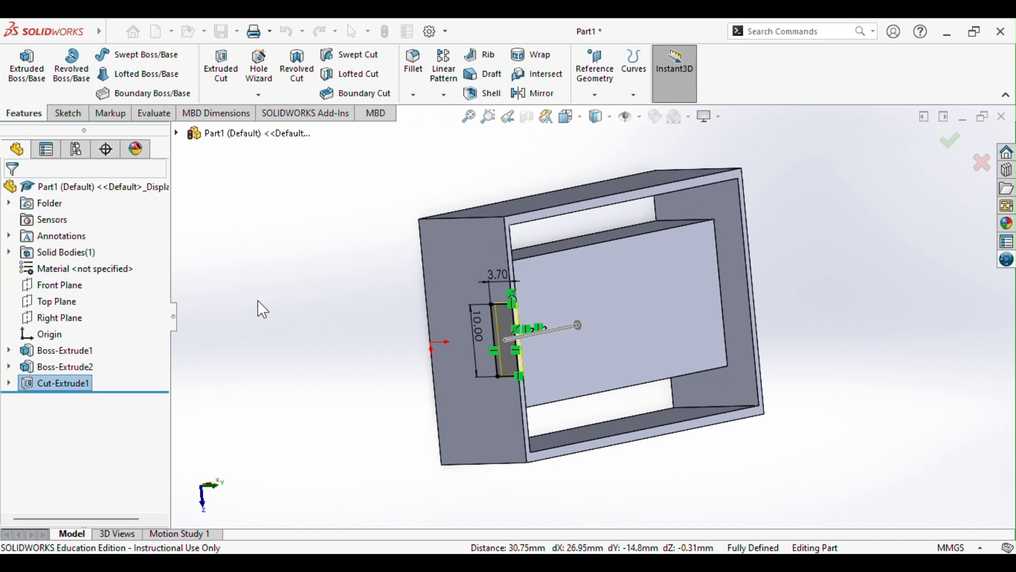
# - Fillet the two lower corner edges of the end-wall cutout with a 0.5 mm radius
pyautogui.rightClick(490, 286)
pyautogui.click(567, 221)
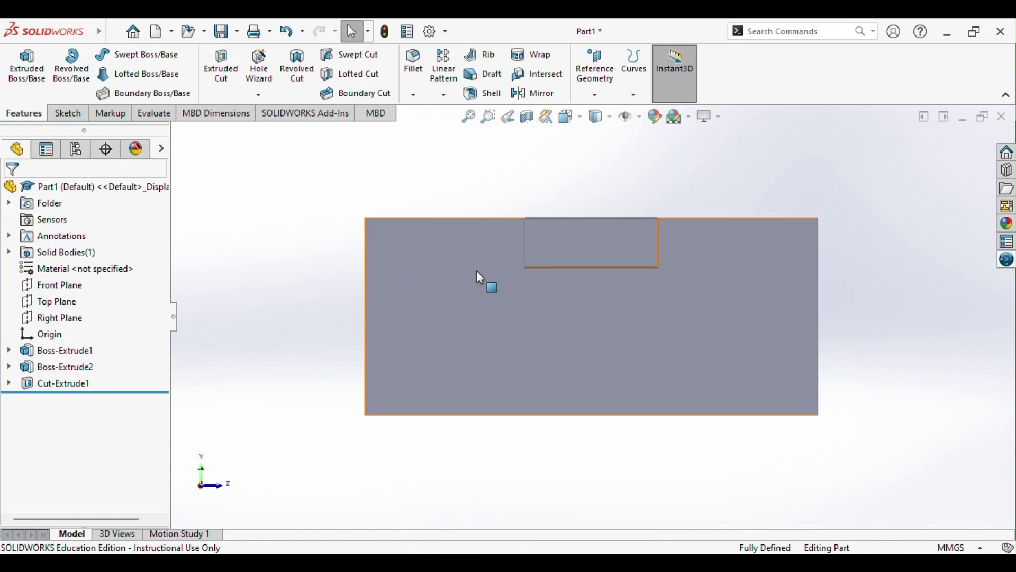
pyautogui.moveTo(476, 274); pyautogui.dragTo(473, 370, button='middle')
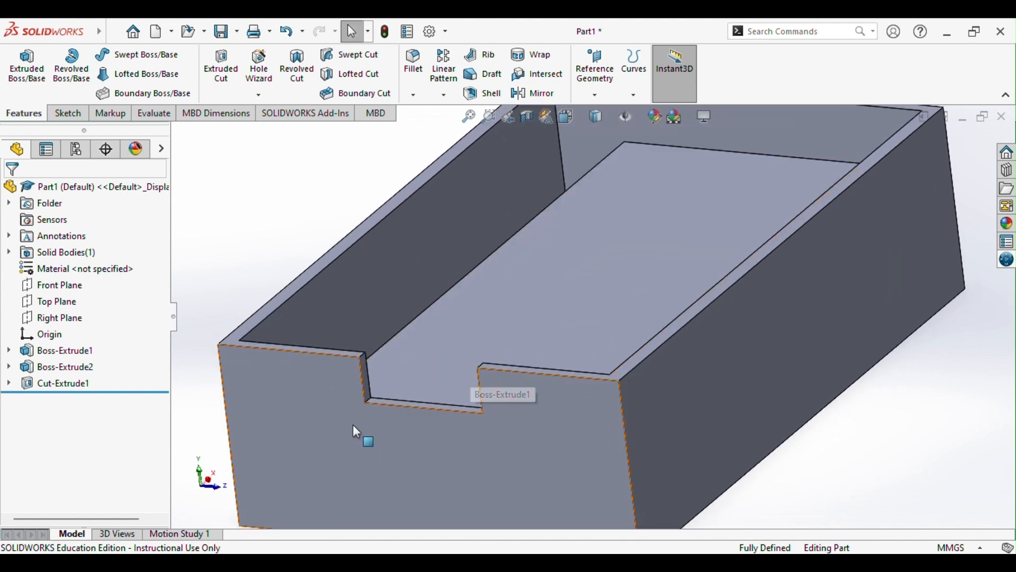
pyautogui.scroll(-6, 370, 418)
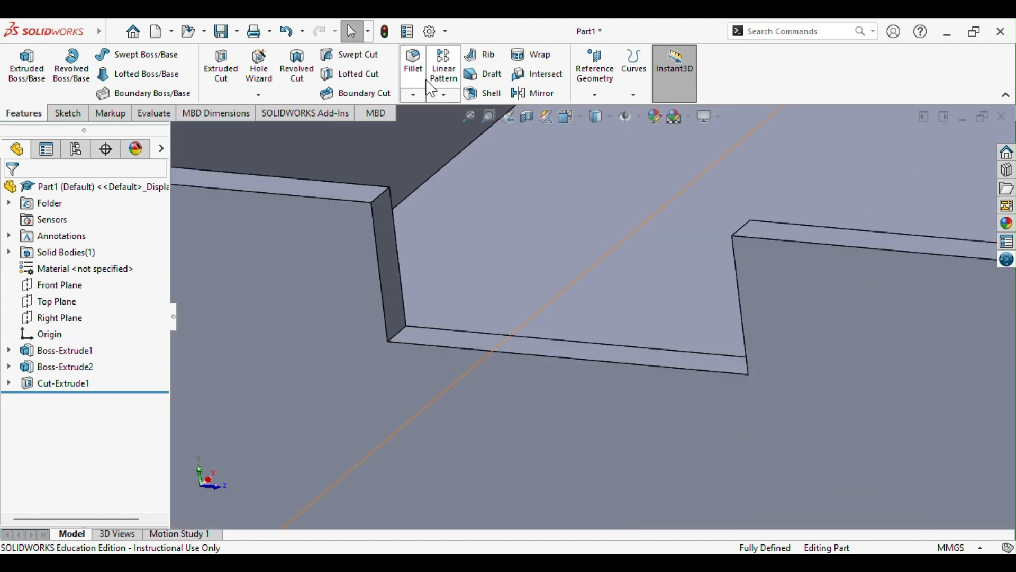
pyautogui.click(422, 81)
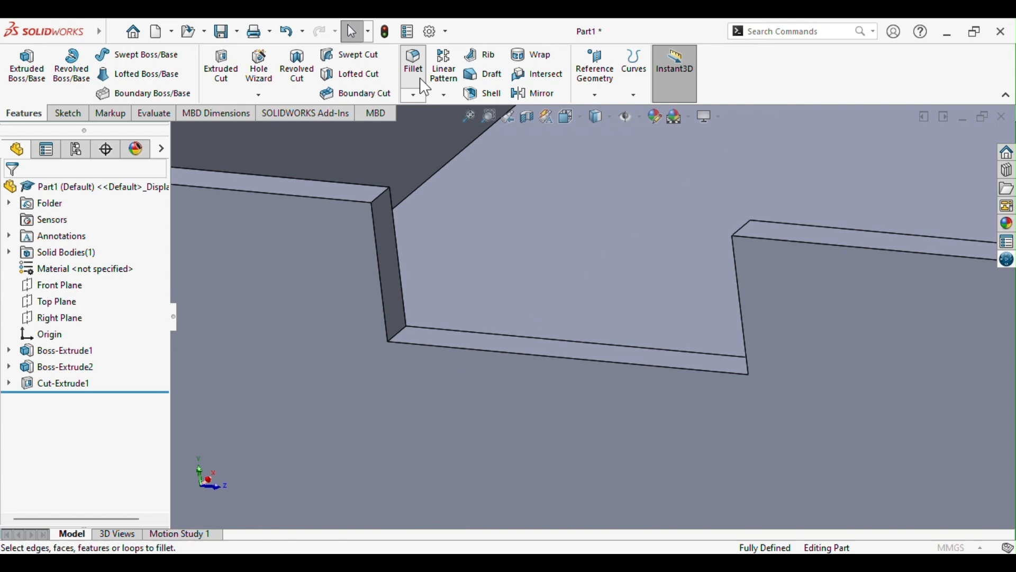
pyautogui.click(418, 345)
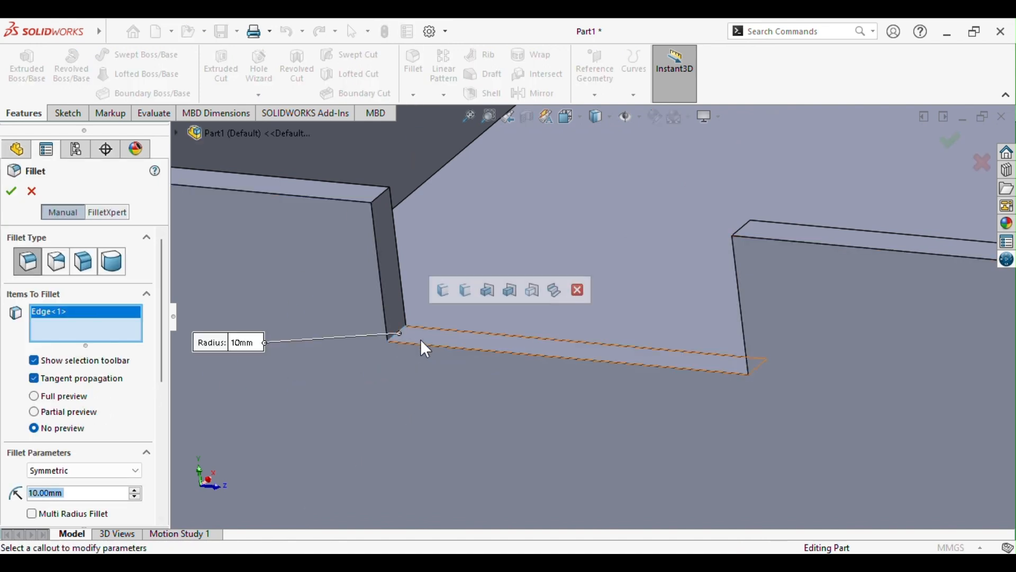
pyautogui.moveTo(422, 344); pyautogui.dragTo(782, 447, button='middle')
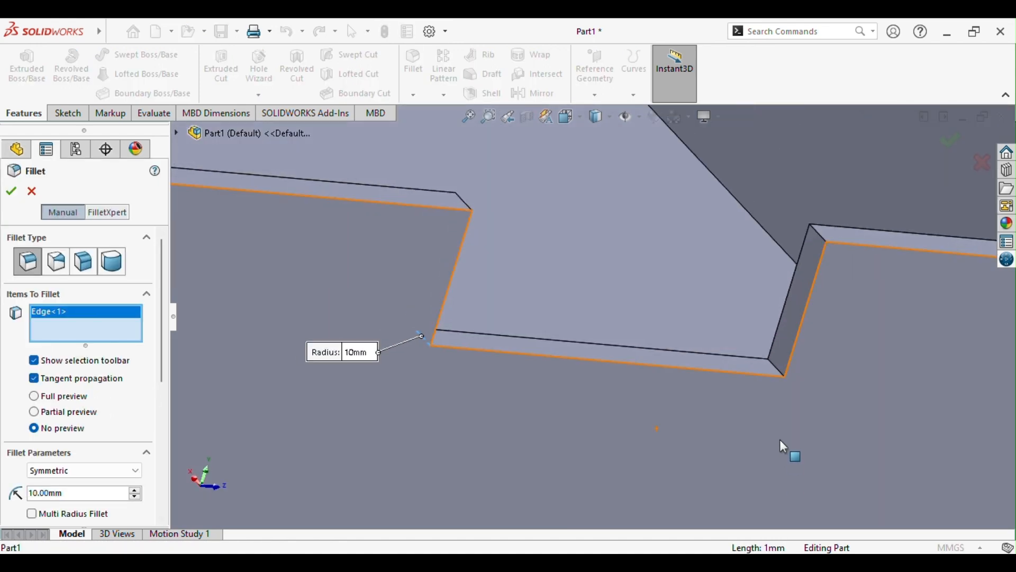
pyautogui.click(776, 367)
pyautogui.moveTo(774, 367); pyautogui.dragTo(577, 416, button='middle')
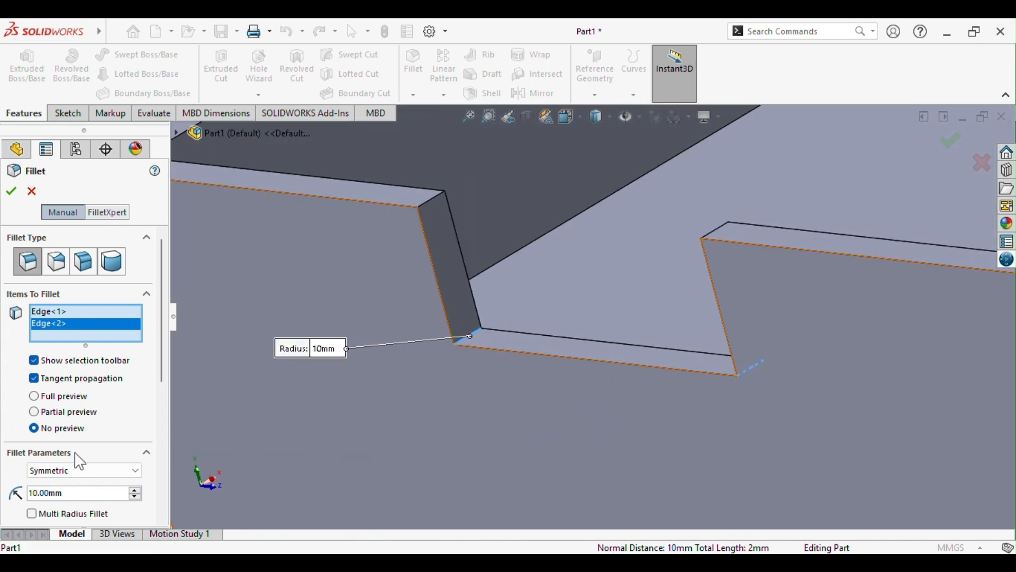
pyautogui.click(46, 493)
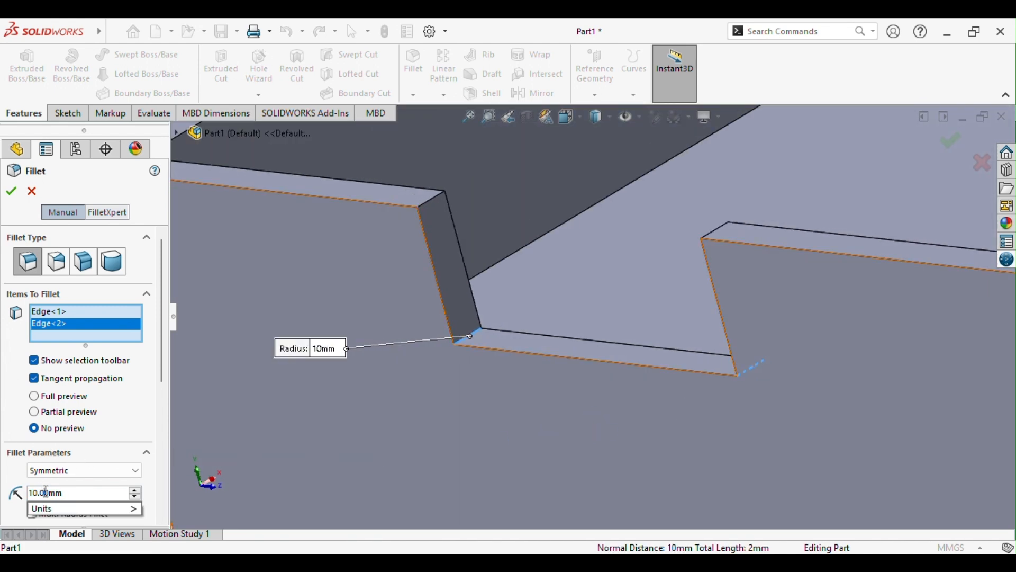
pyautogui.moveTo(47, 493); pyautogui.dragTo(14, 492)
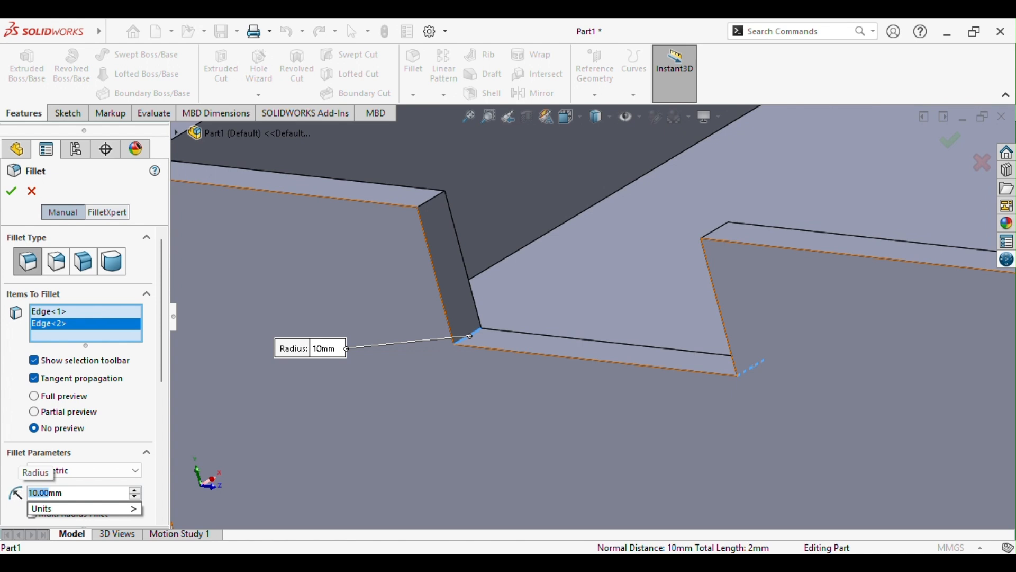
pyautogui.write('0.5')
pyautogui.press('Return')
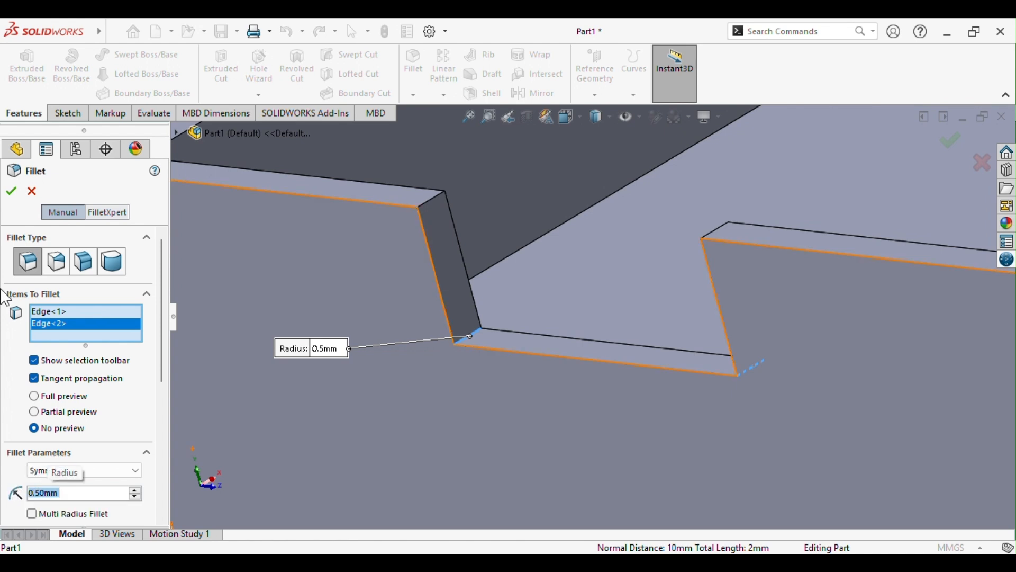
pyautogui.click(11, 188)
pyautogui.click(475, 387)
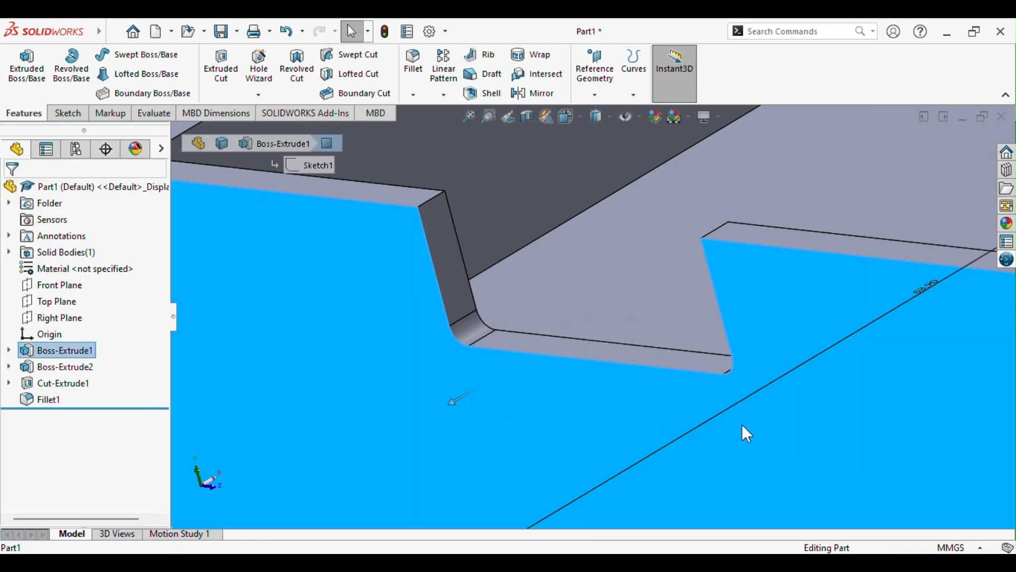
# - Sketch a thin corner rectangle about 25 by 1.5 mm on the inner face of the long side wall, near its upper edge
pyautogui.scroll(2, 744, 418)
pyautogui.scroll(3, 748, 406)
pyautogui.click(331, 363)
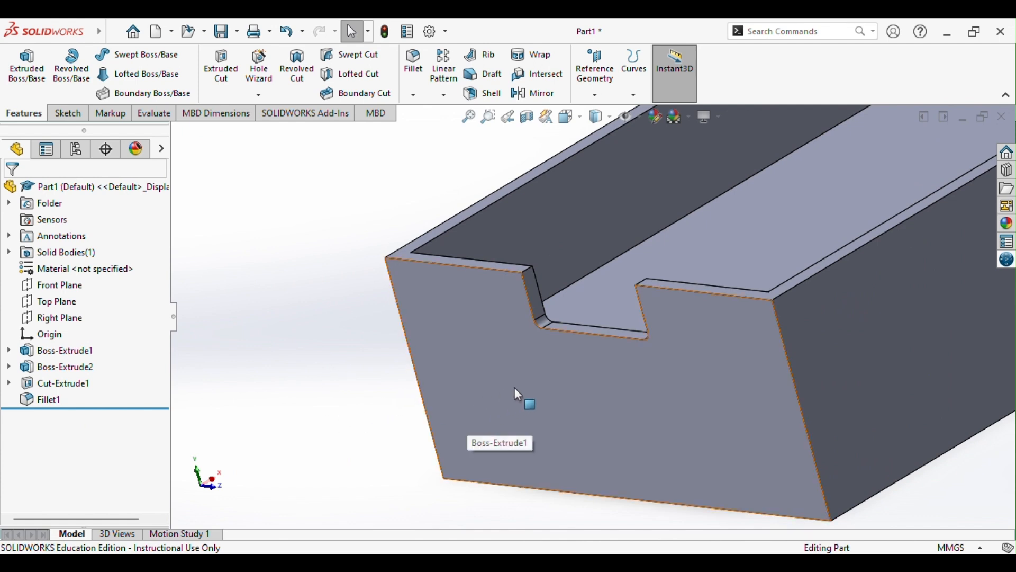
pyautogui.moveTo(794, 420); pyautogui.dragTo(791, 388, button='middle')
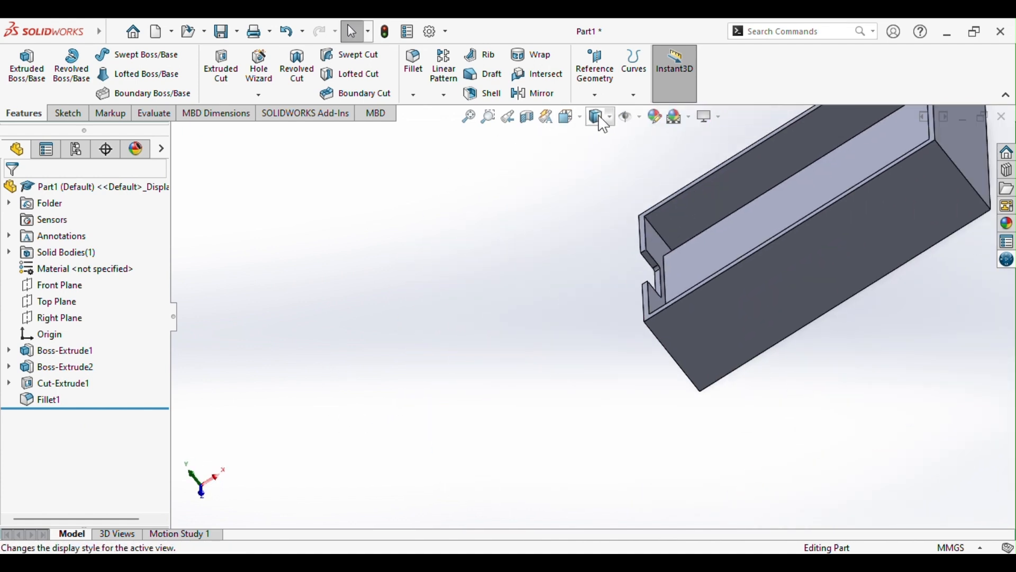
pyautogui.click(582, 120)
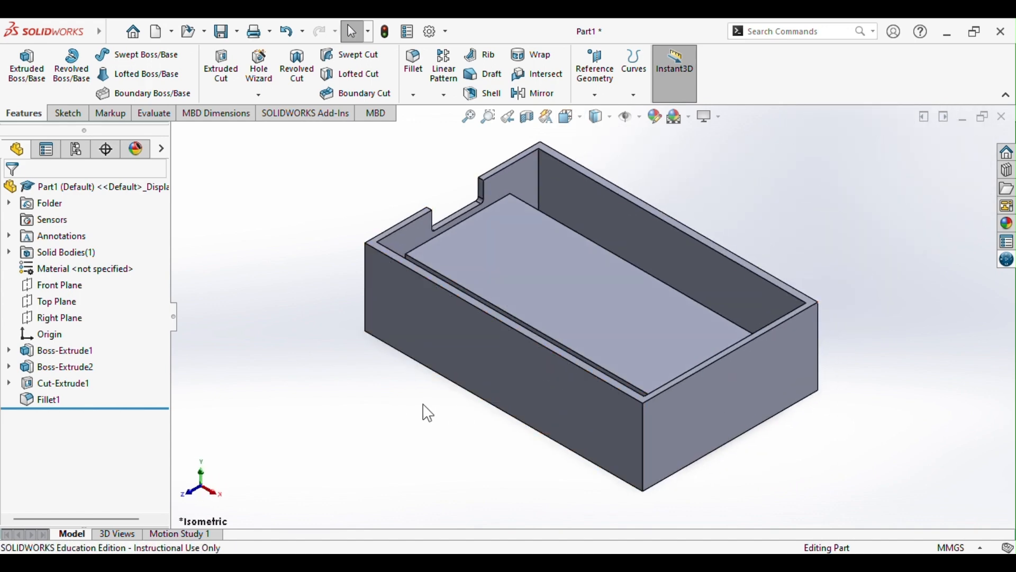
pyautogui.rightClick(599, 216)
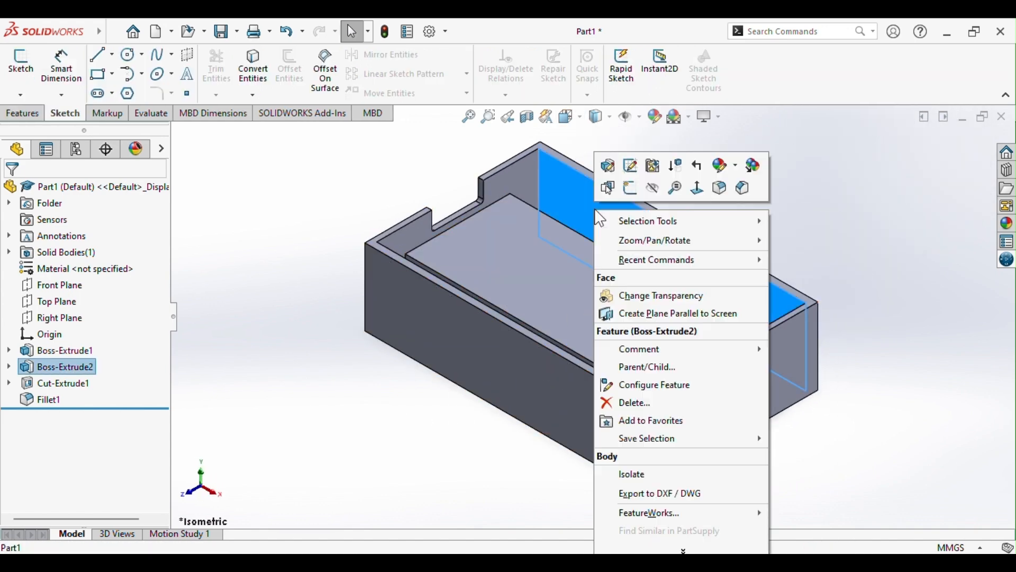
pyautogui.click(694, 191)
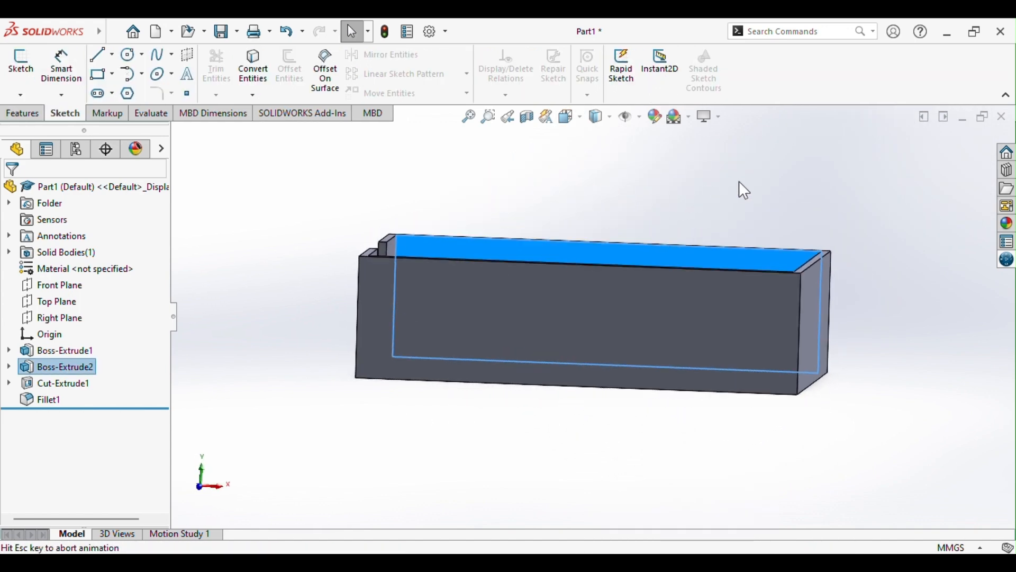
pyautogui.click(99, 75)
pyautogui.click(478, 263)
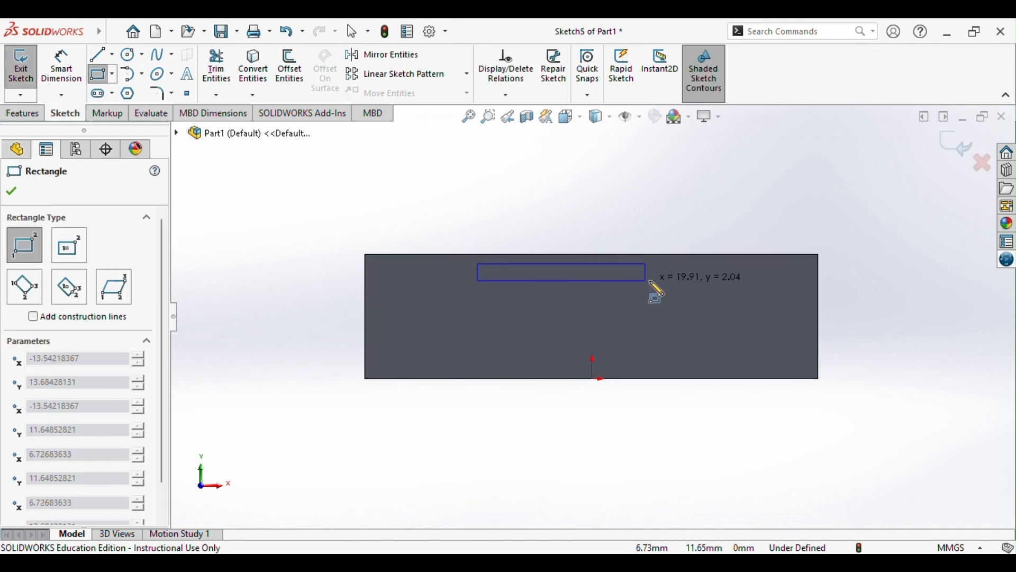
pyautogui.click(688, 276)
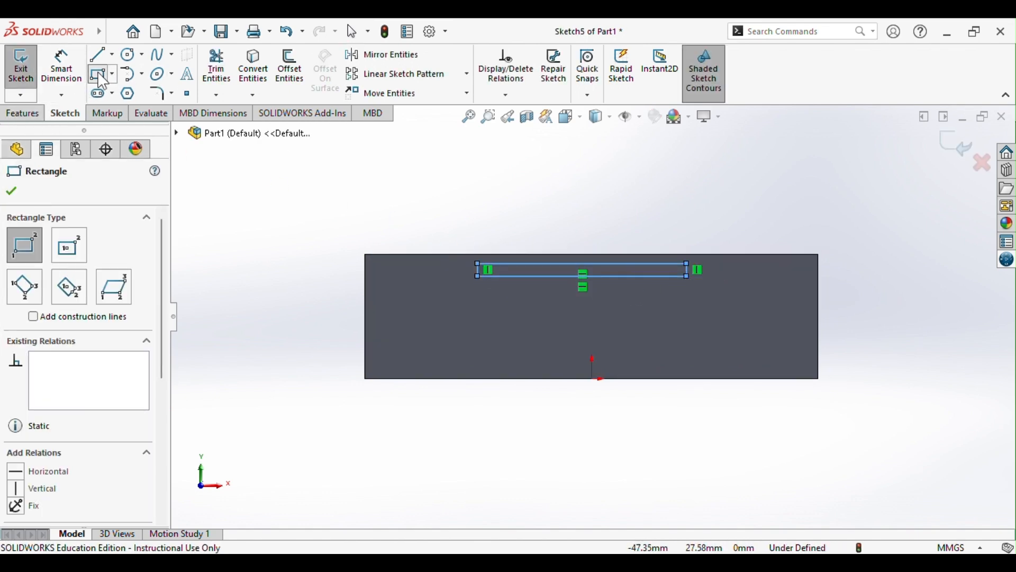
# - Dimension the thin rectangle's vertical side to 0.6 mm
pyautogui.click(62, 66)
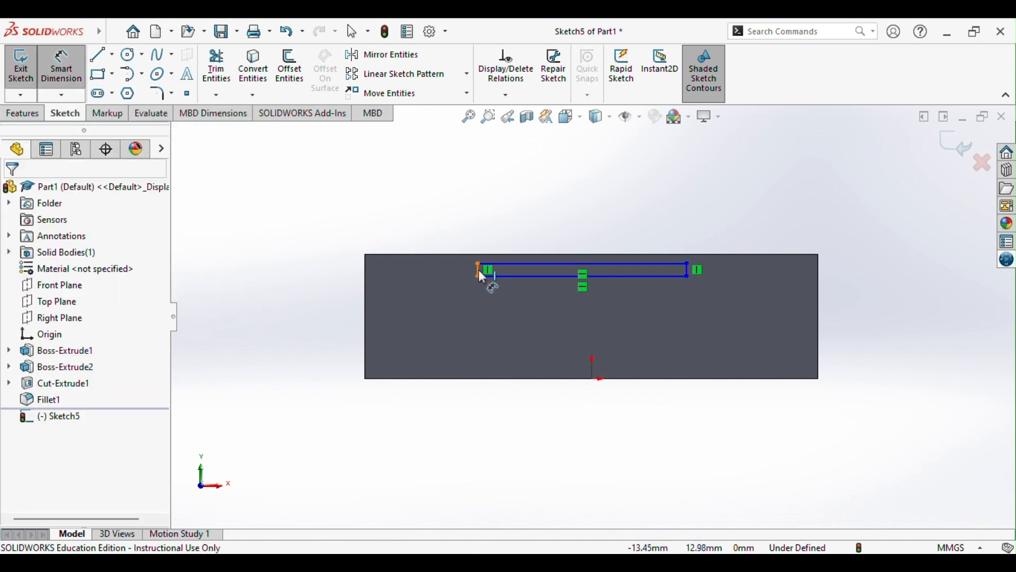
pyautogui.click(479, 270)
pyautogui.click(445, 271)
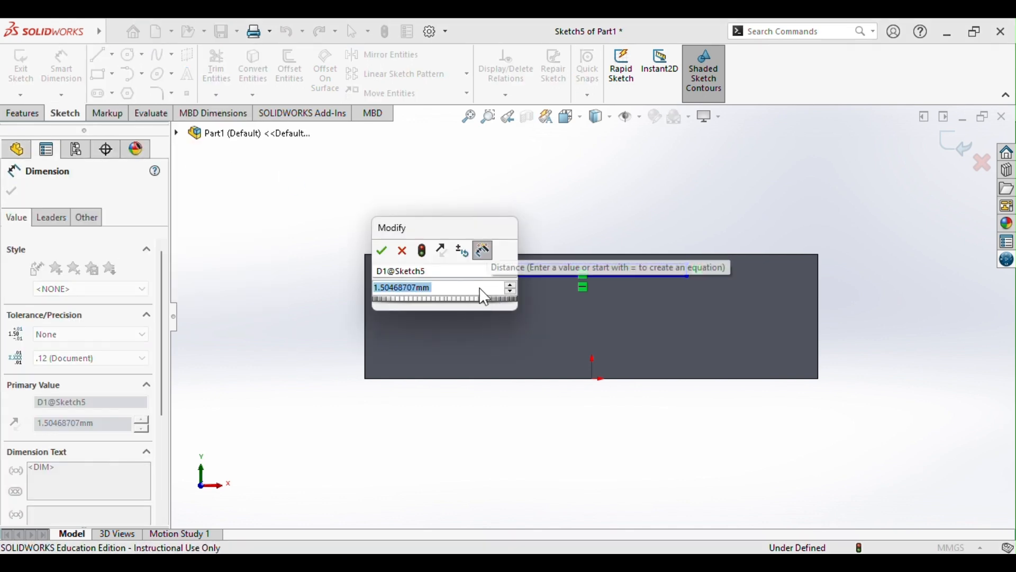
pyautogui.write('0.6mm')
pyautogui.press('Return')
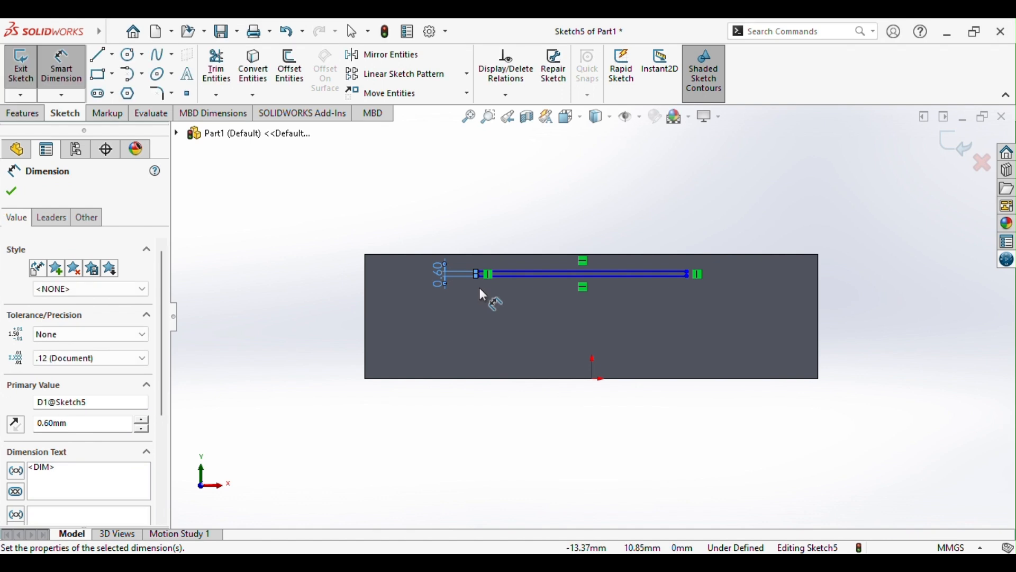
# - Dimension the thin rectangle's horizontal side to 35.30 mm
pyautogui.click(533, 274)
pyautogui.click(546, 316)
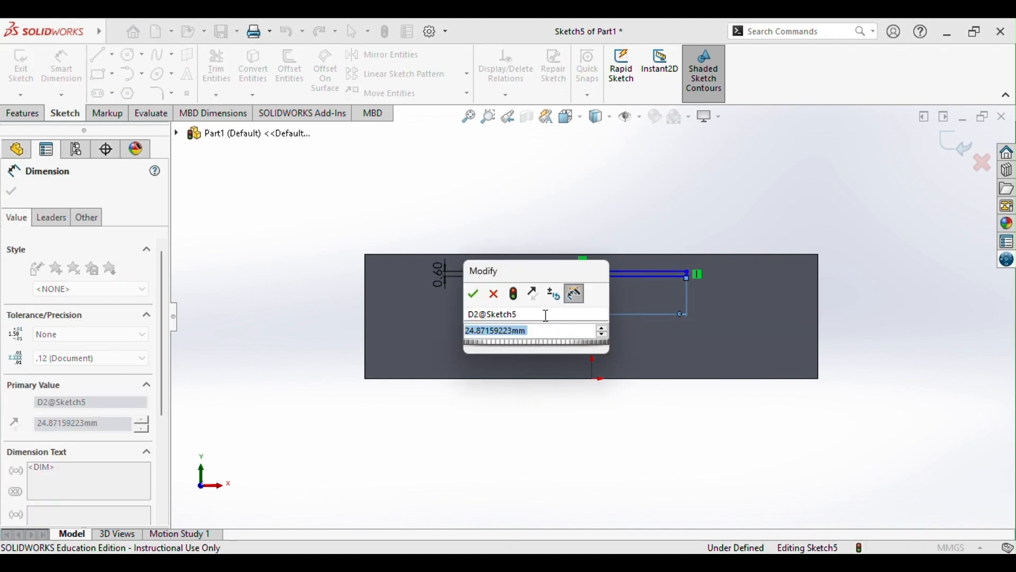
pyautogui.write('35.30mm')
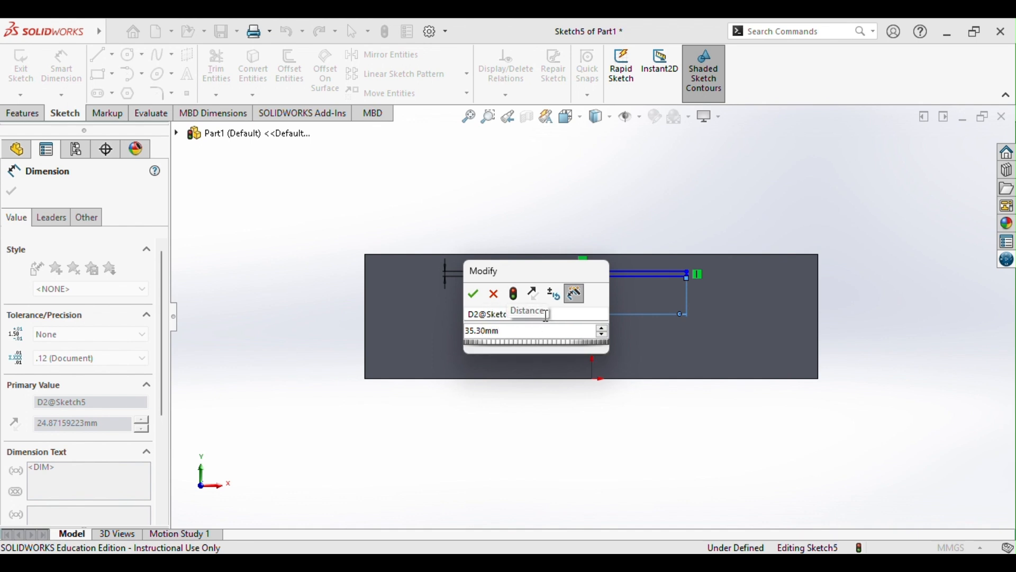
pyautogui.press('Return')
# - Dimension the distance between the thin rectangle's upper side and the wall's upper edge to 0.4 mm
pyautogui.scroll(-4, 453, 280)
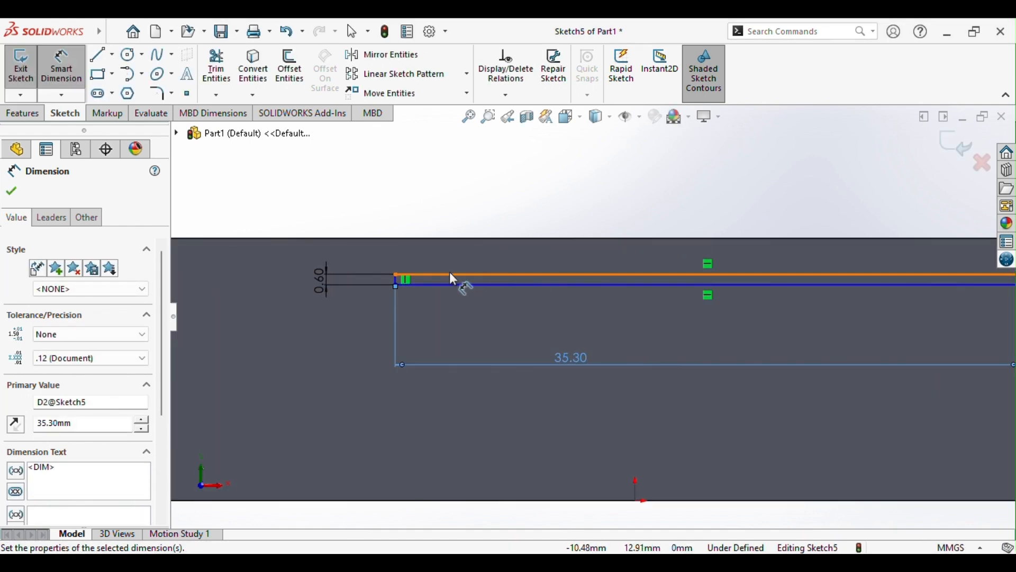
pyautogui.click(450, 273)
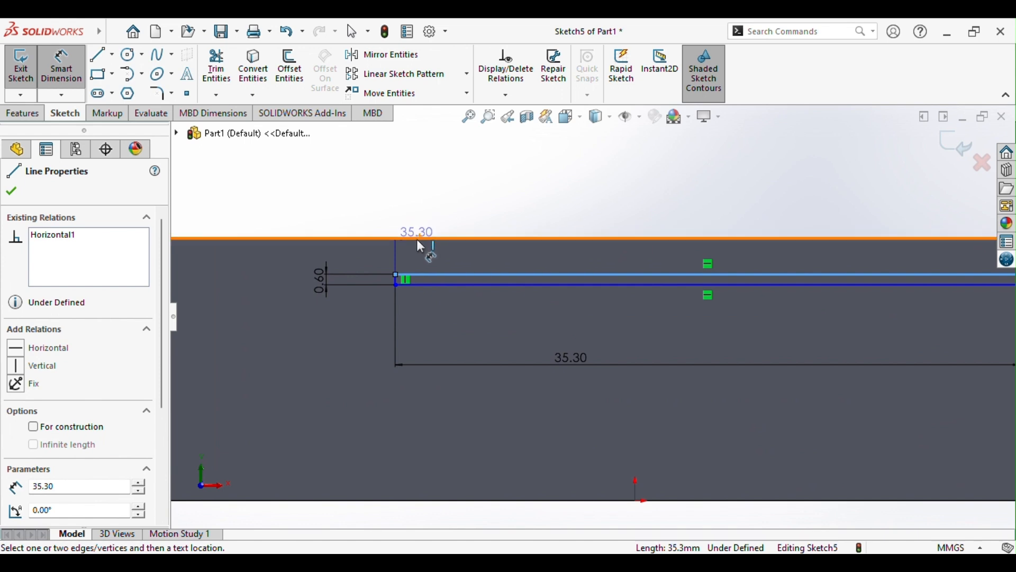
pyautogui.click(411, 243)
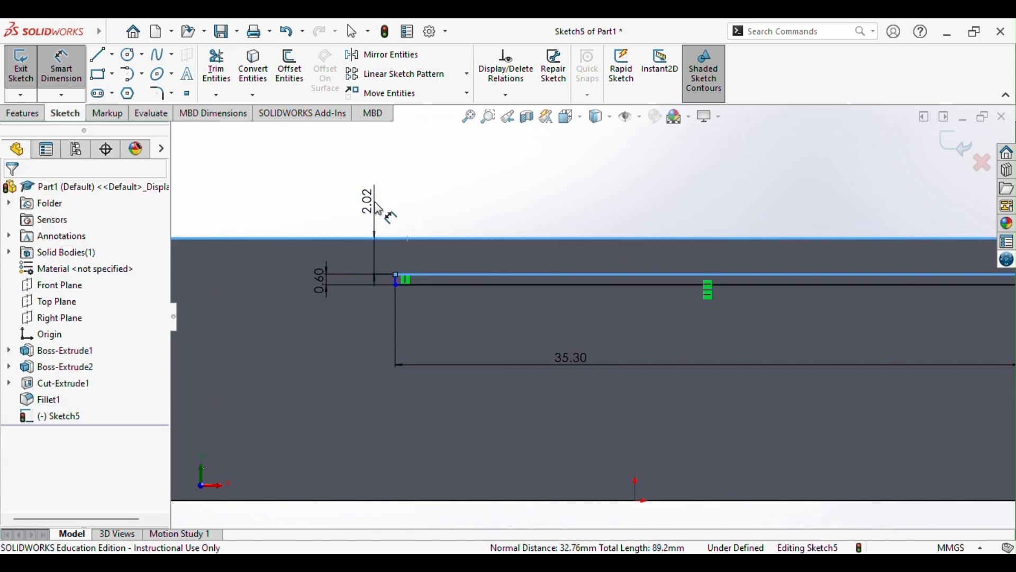
pyautogui.click(391, 242)
pyautogui.write('0.4mm')
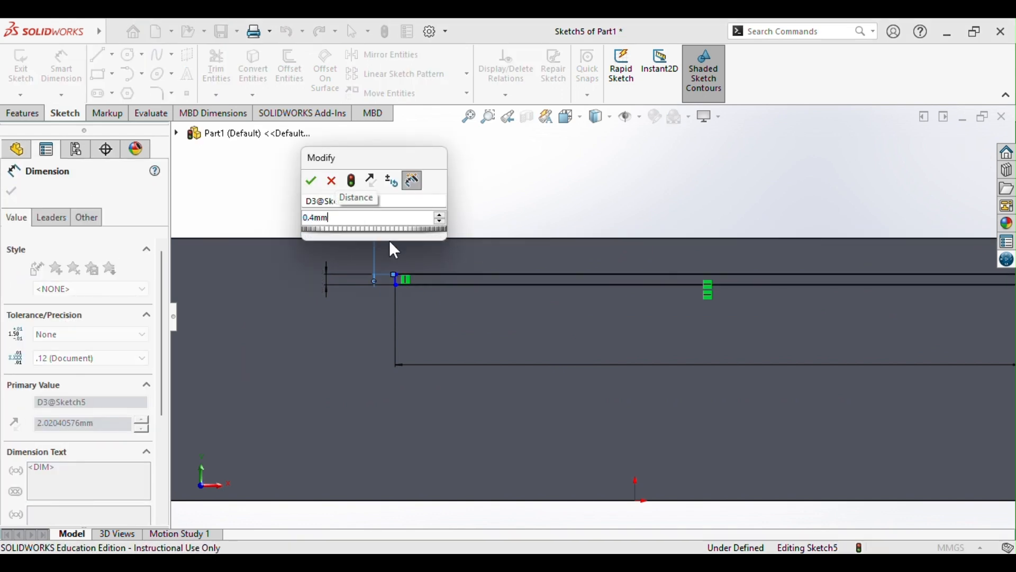
pyautogui.press('Return')
# - Add a vertical relation between the midpoint of the thin rectangle's upper side and the origin
pyautogui.scroll(3, 710, 314)
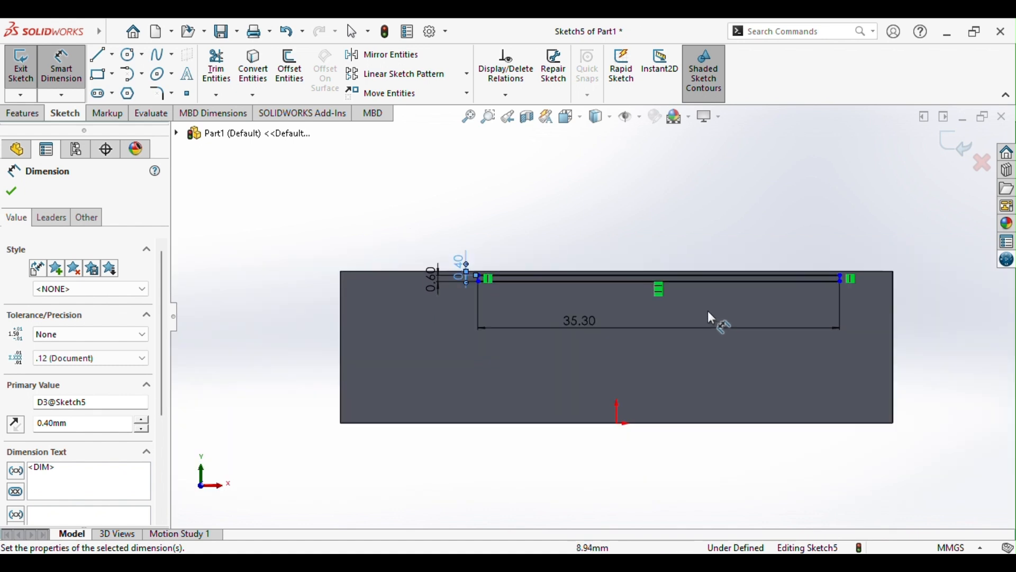
pyautogui.rightClick(609, 277)
pyautogui.click(9, 196)
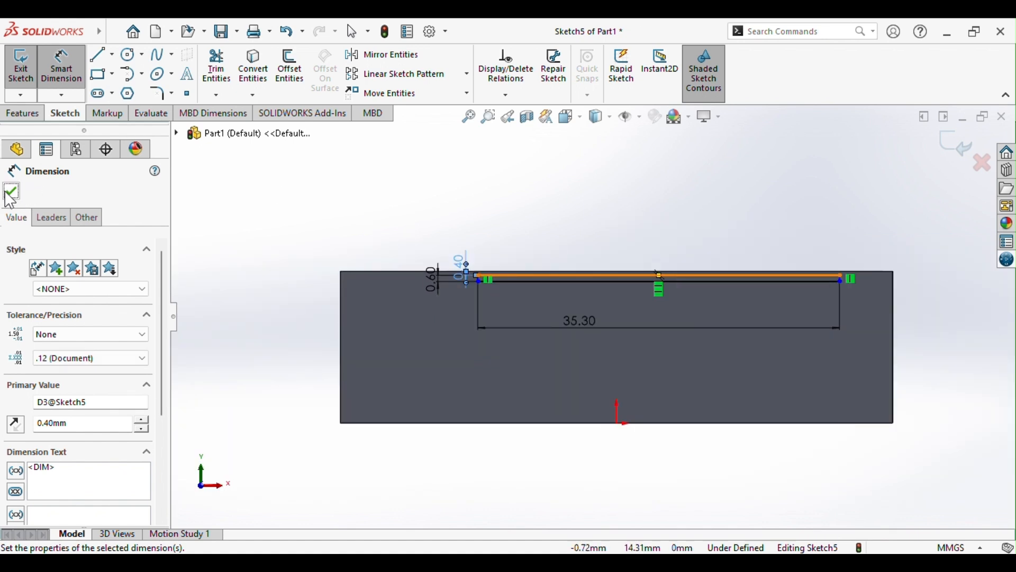
pyautogui.click(11, 192)
pyautogui.click(536, 275)
pyautogui.rightClick(536, 275)
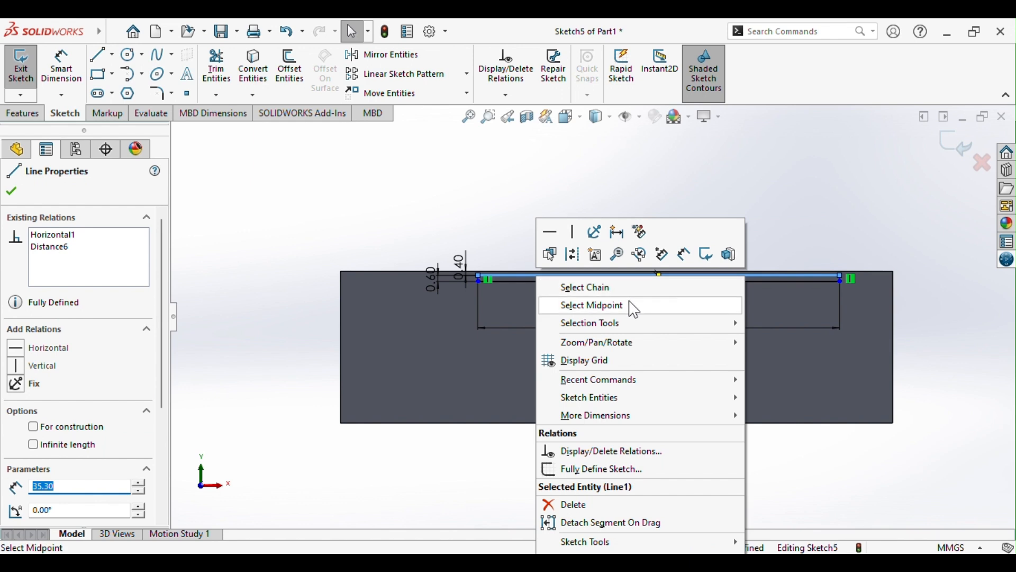
pyautogui.click(631, 305)
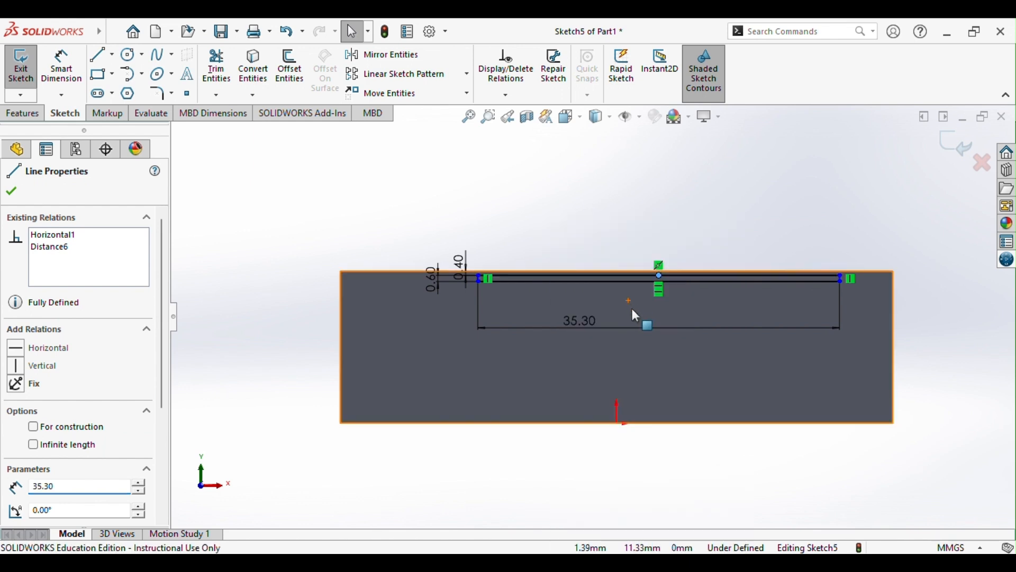
pyautogui.keyDown('ctrl'); pyautogui.click(618, 426); pyautogui.keyUp('ctrl')
pyautogui.click(33, 449)
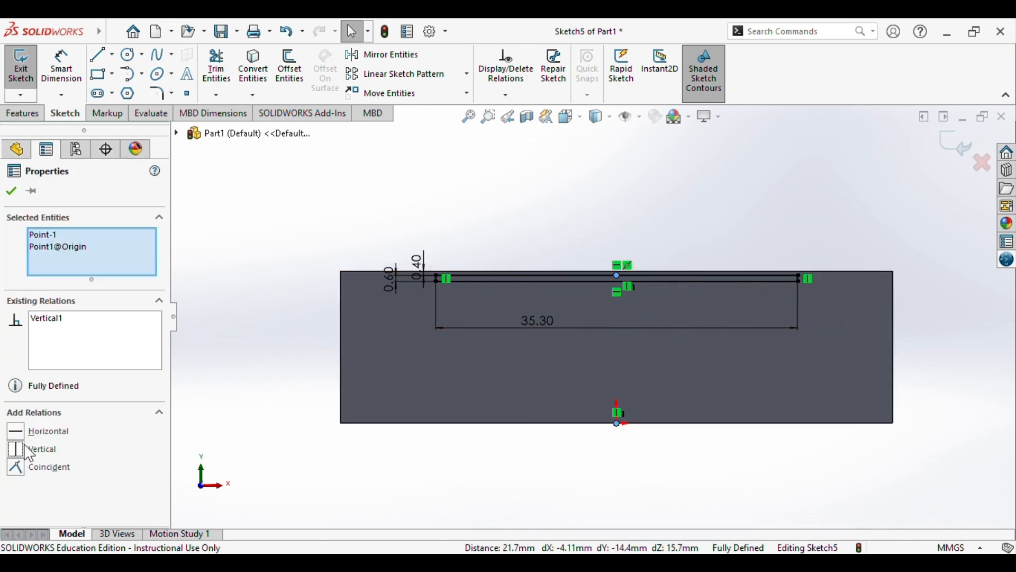
pyautogui.click(11, 192)
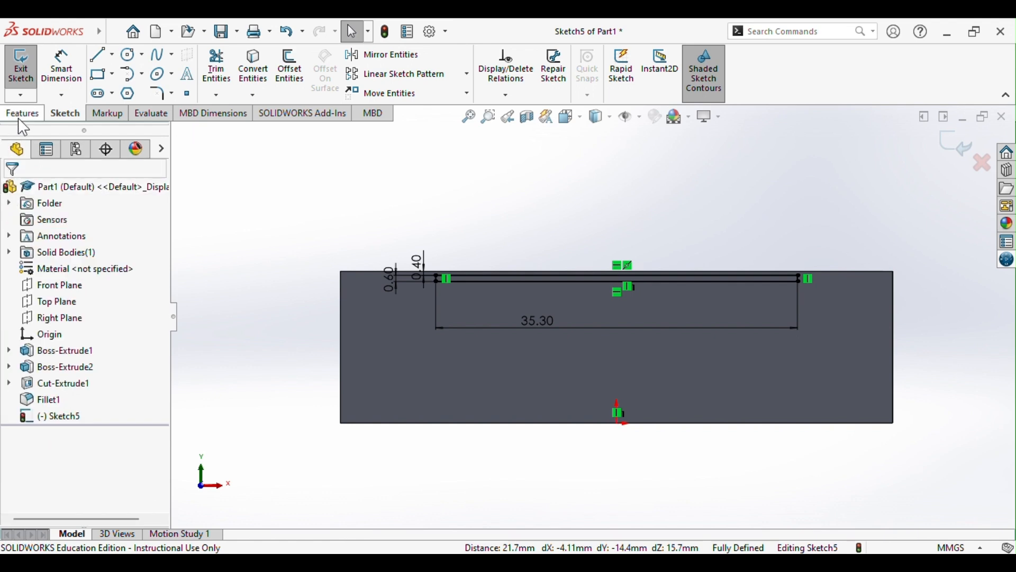
# - Cut-extrude the thin rectangle into the long side wall with a Blind depth of 0.4 mm
pyautogui.click(21, 114)
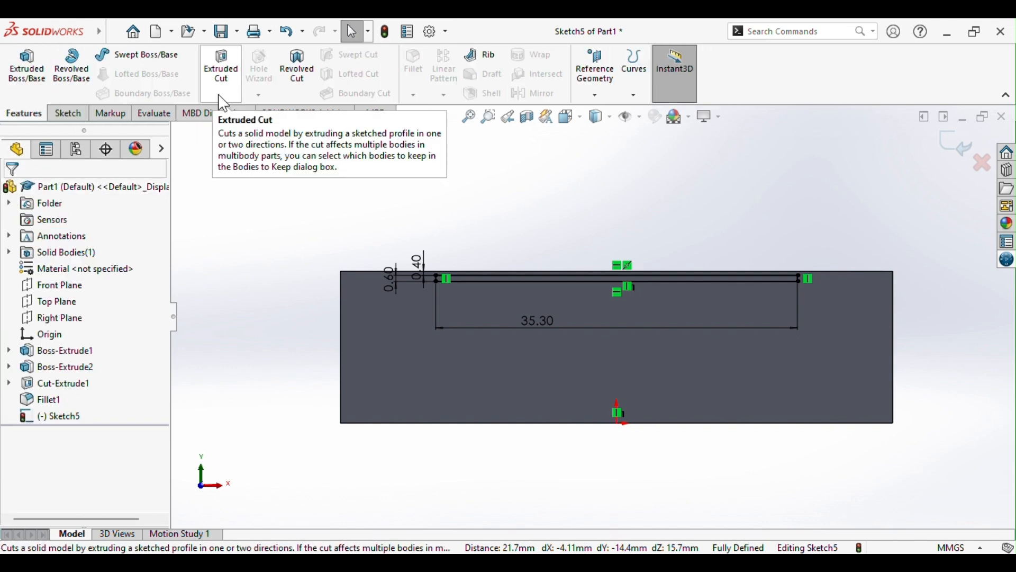
pyautogui.moveTo(352, 220); pyautogui.dragTo(340, 254, button='middle')
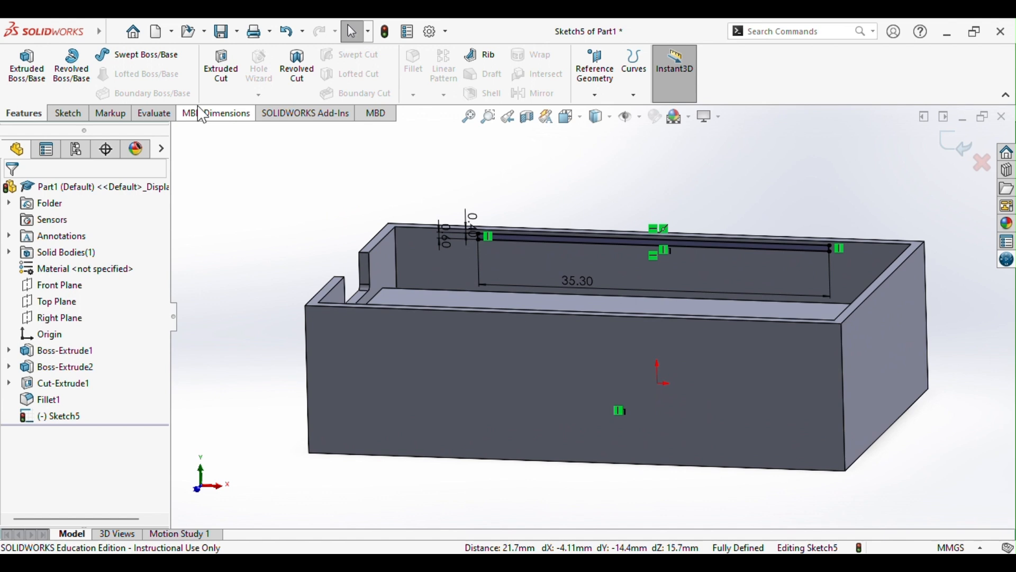
pyautogui.click(222, 73)
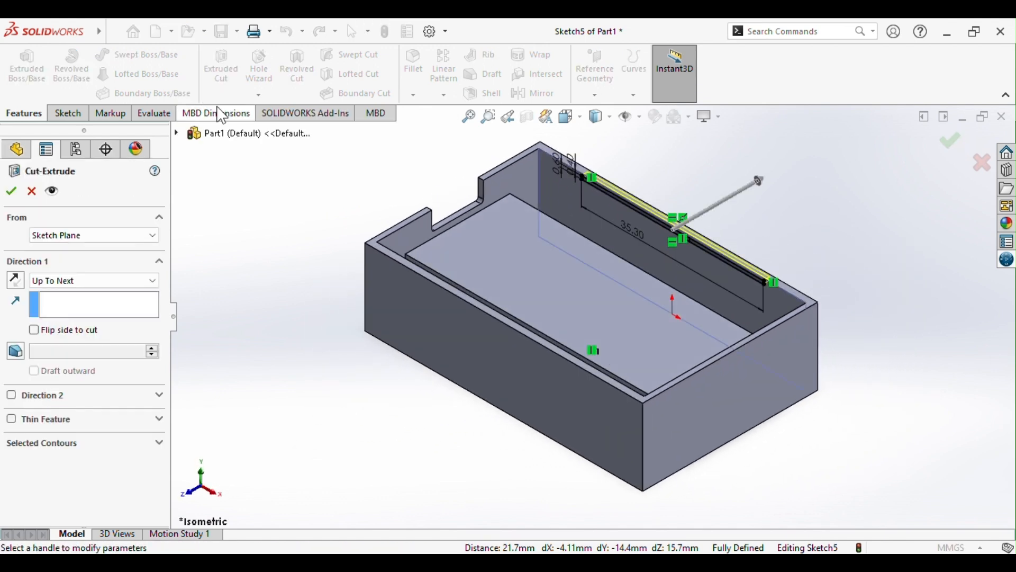
pyautogui.click(101, 281)
pyautogui.click(105, 291)
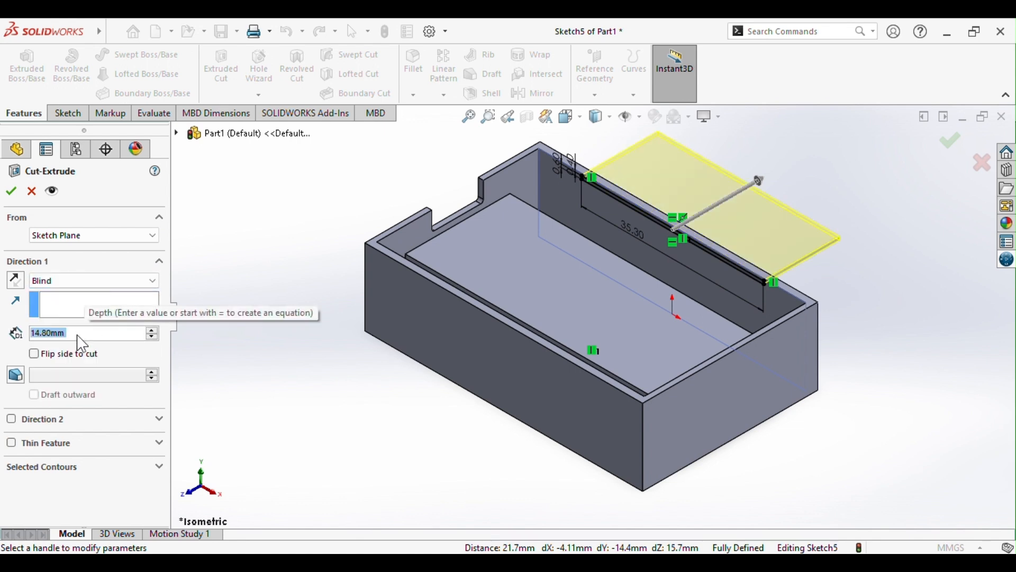
pyautogui.write('0.4m')
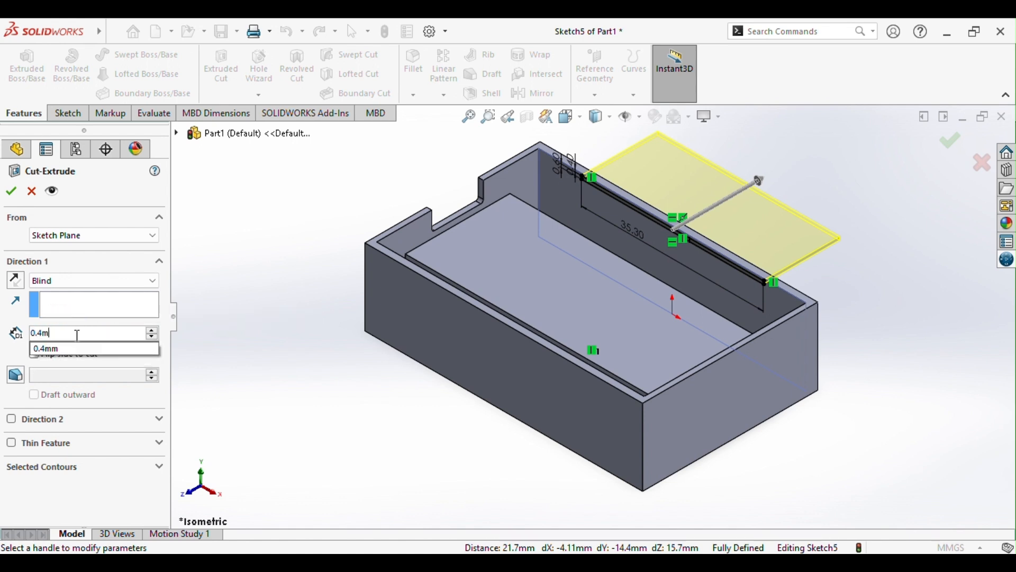
pyautogui.press('Return')
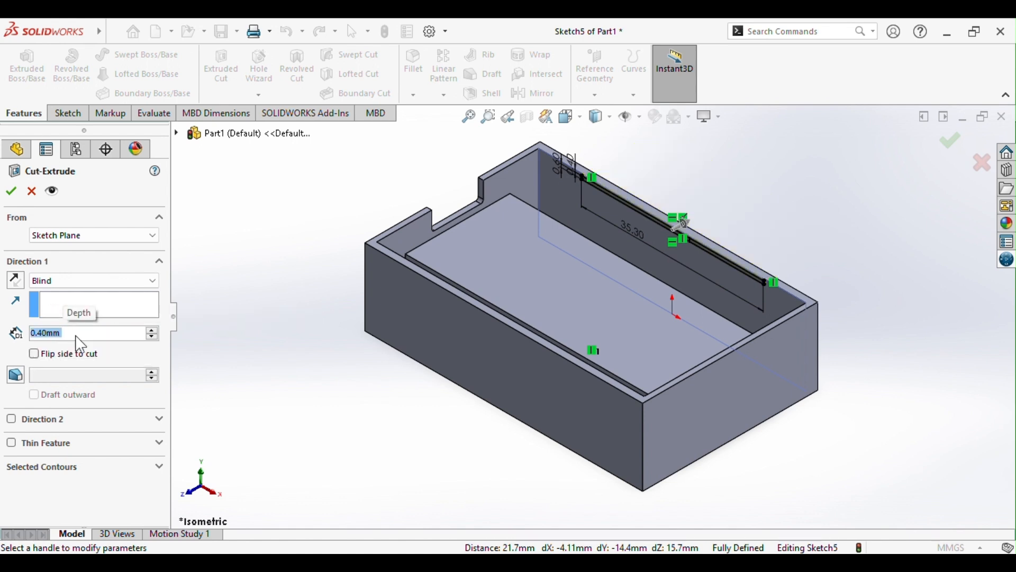
pyautogui.click(10, 191)
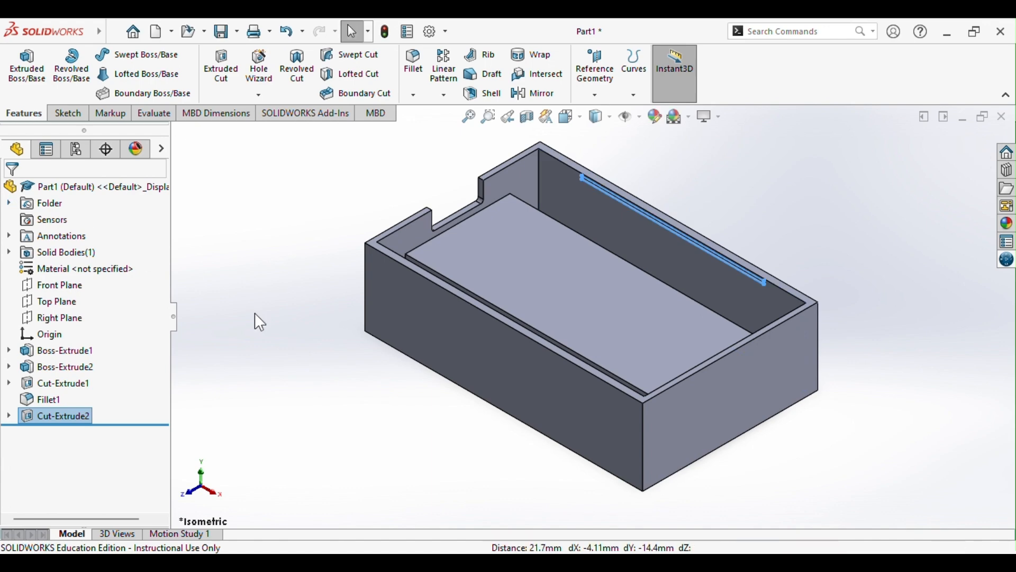
# - Mirror the thin slot cut about the Front Plane onto the opposite long side wall
pyautogui.scroll(-3, 671, 230)
pyautogui.moveTo(653, 303); pyautogui.dragTo(651, 266, button='middle')
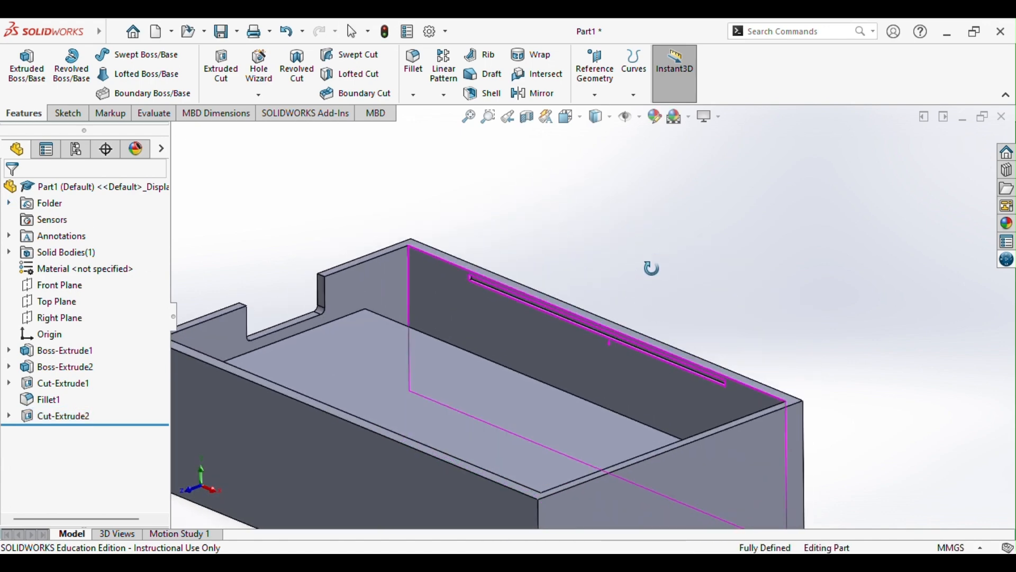
pyautogui.click(55, 417)
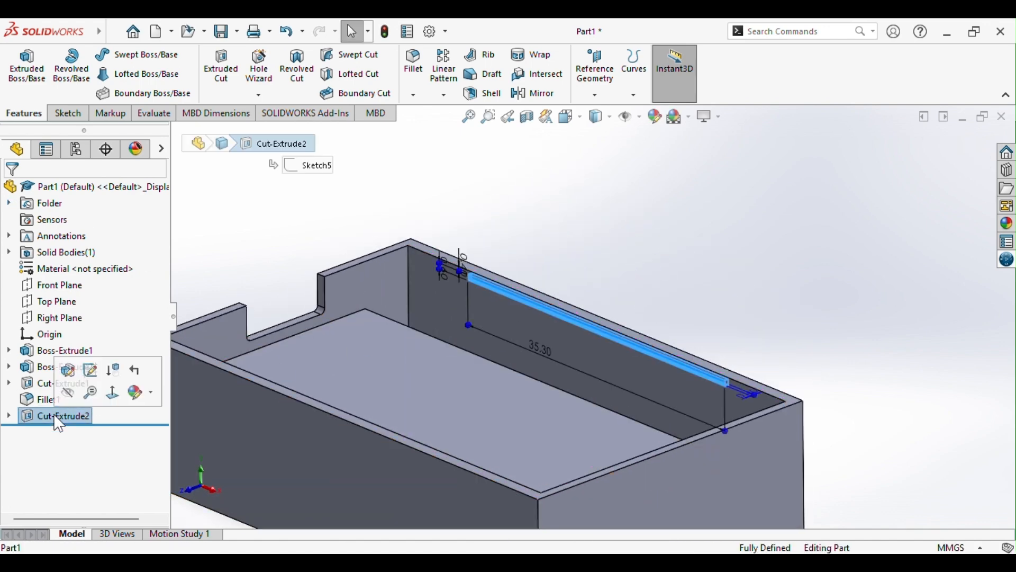
pyautogui.click(533, 93)
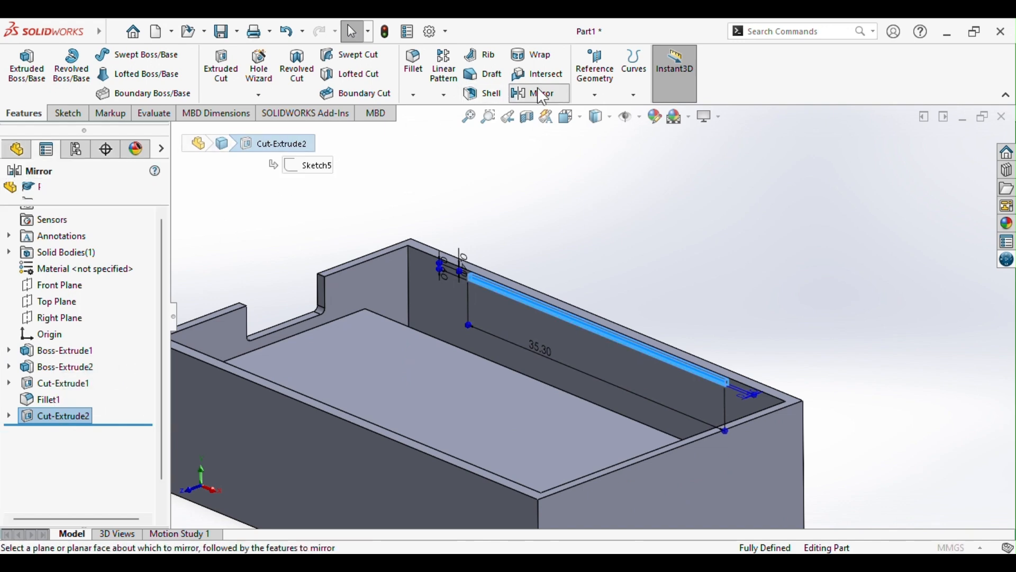
pyautogui.click(517, 123)
pyautogui.click(176, 132)
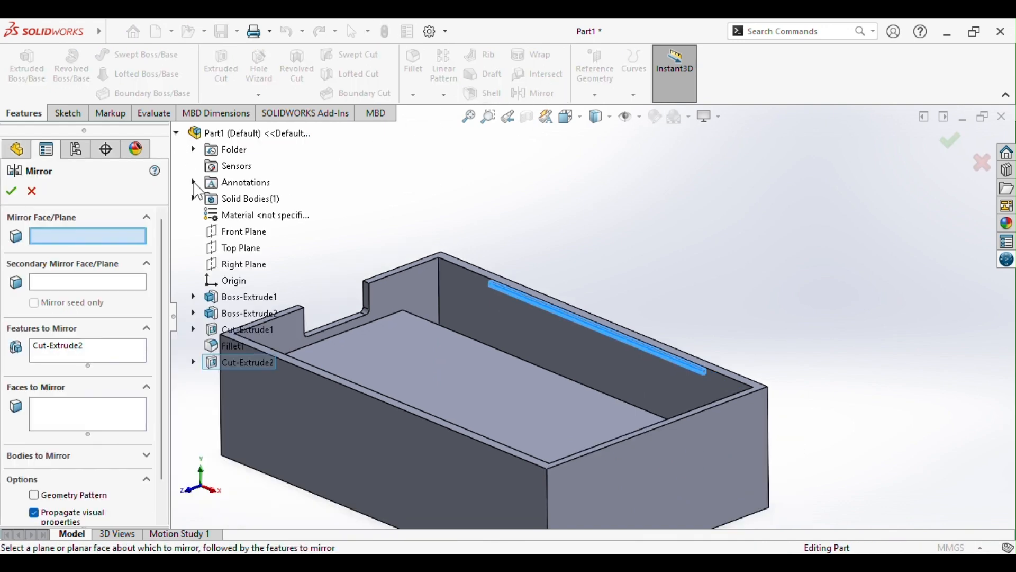
pyautogui.click(233, 232)
pyautogui.moveTo(691, 286); pyautogui.dragTo(670, 325, button='middle')
pyautogui.click(11, 191)
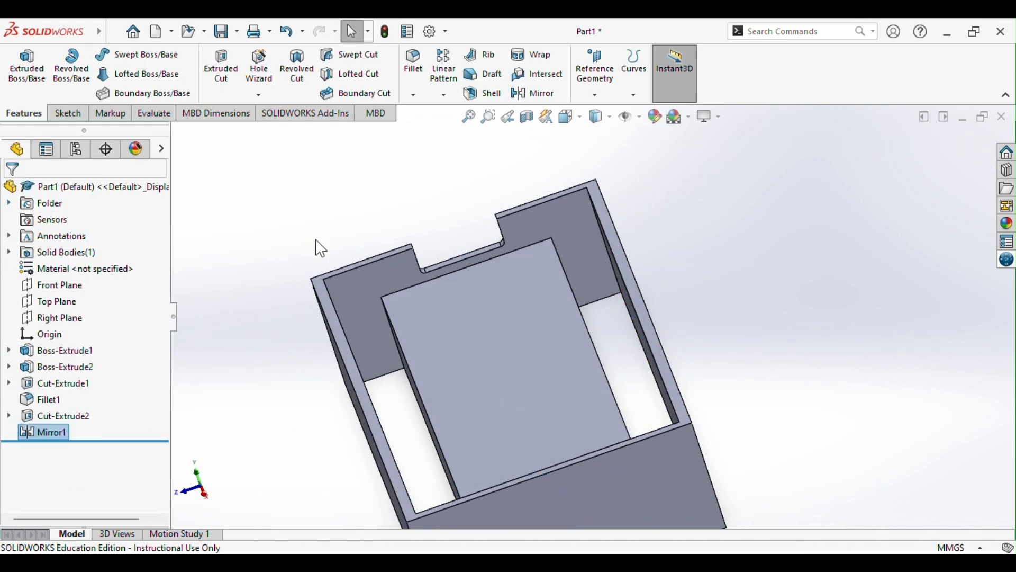
pyautogui.moveTo(403, 268); pyautogui.dragTo(463, 288, button='middle')
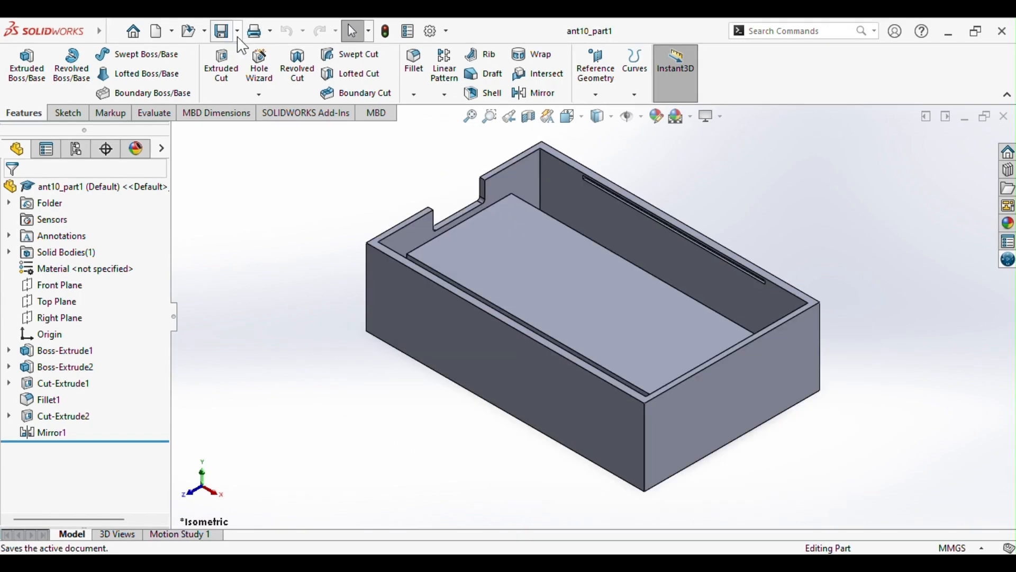
# - Save the part under the new name ant10_part2 in the SOLIDWORKS Part format in the BMES folder
pyautogui.click(238, 32)
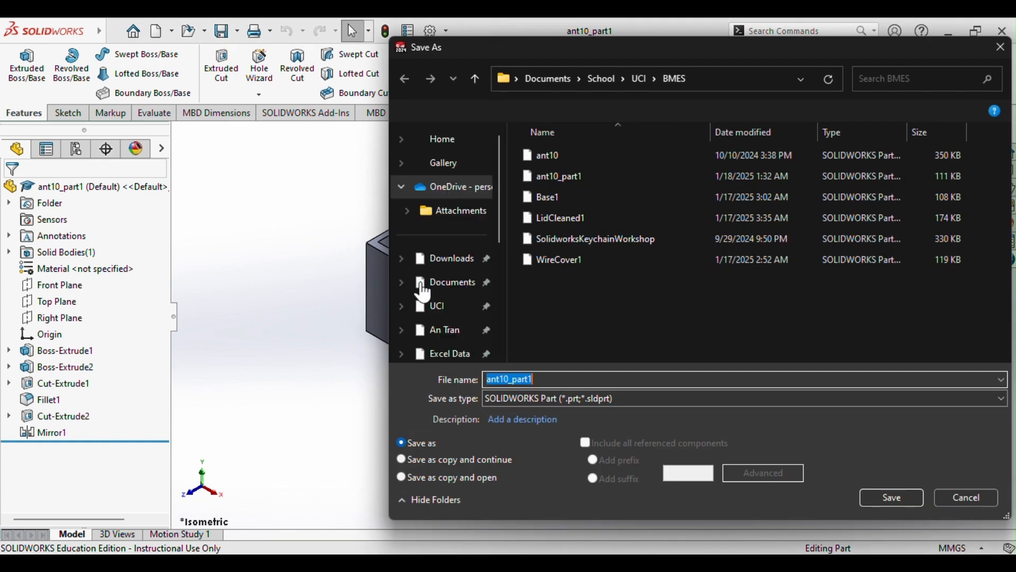
pyautogui.write('an')
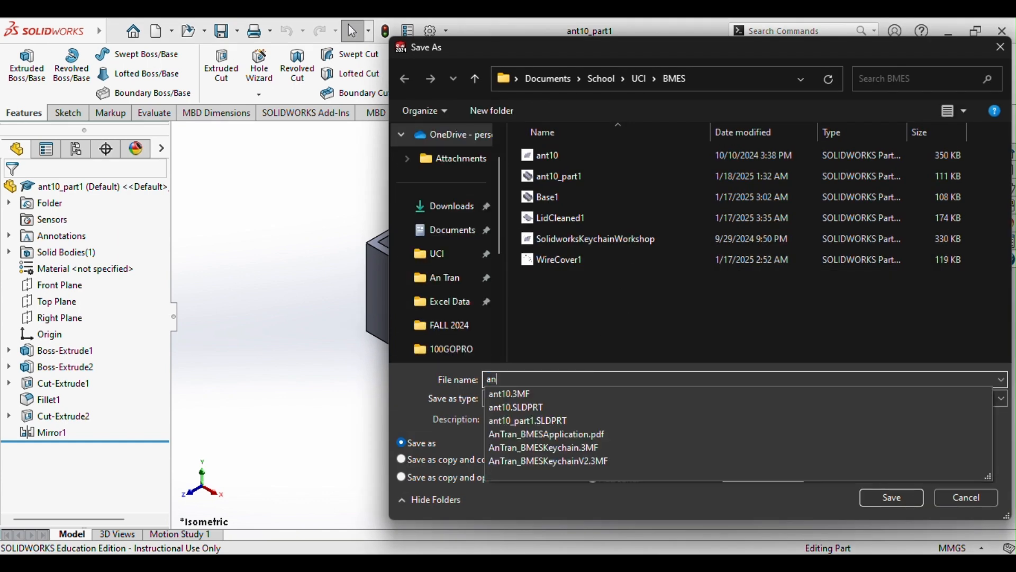
pyautogui.write('t10_par')
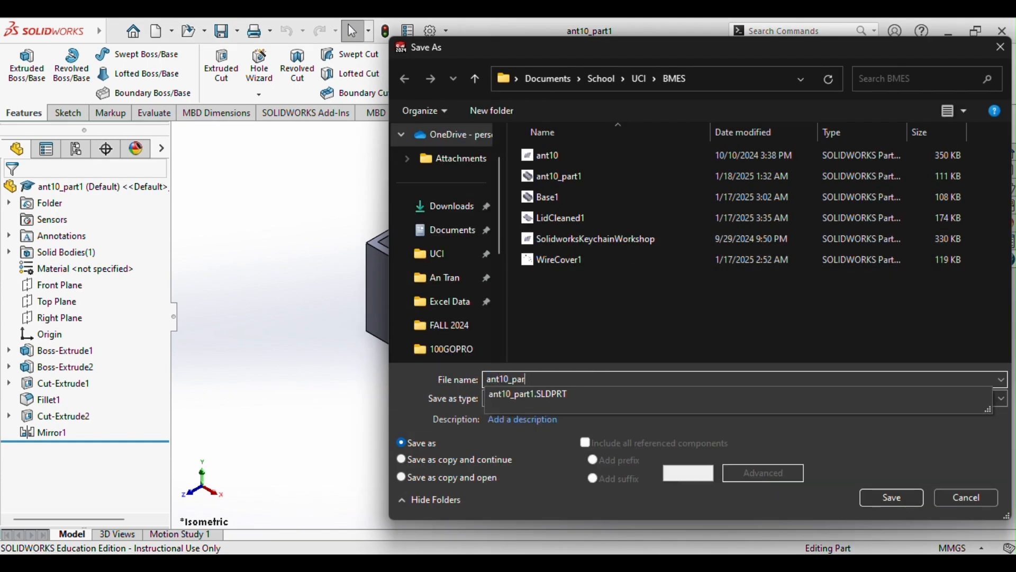
pyautogui.write('t2')
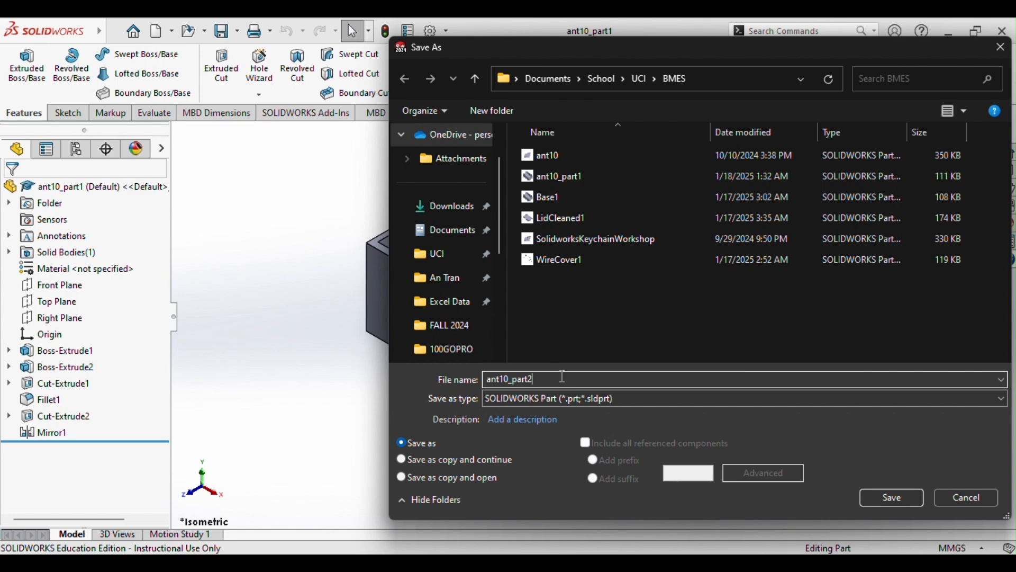
pyautogui.click(575, 399)
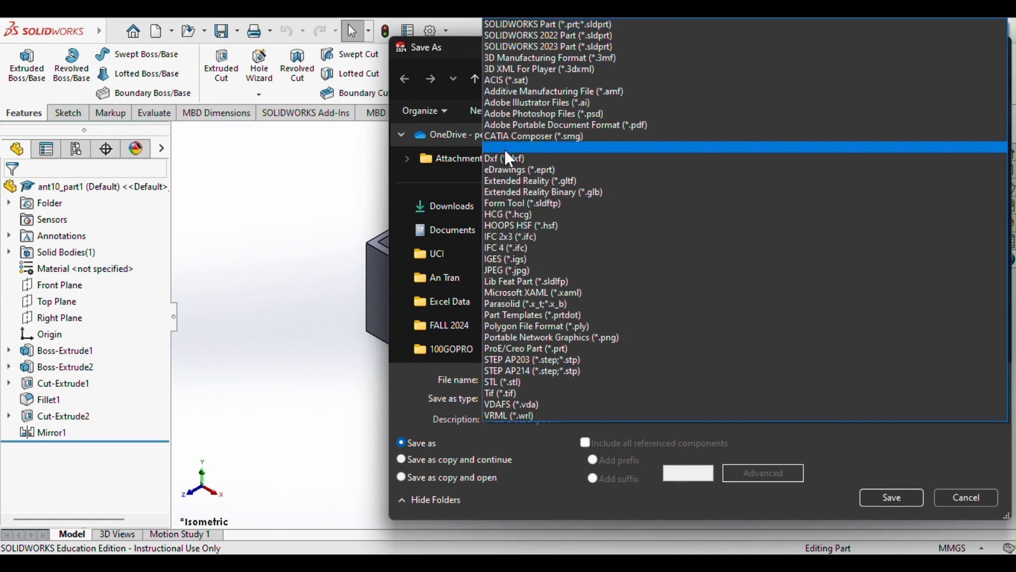
pyautogui.click(517, 25)
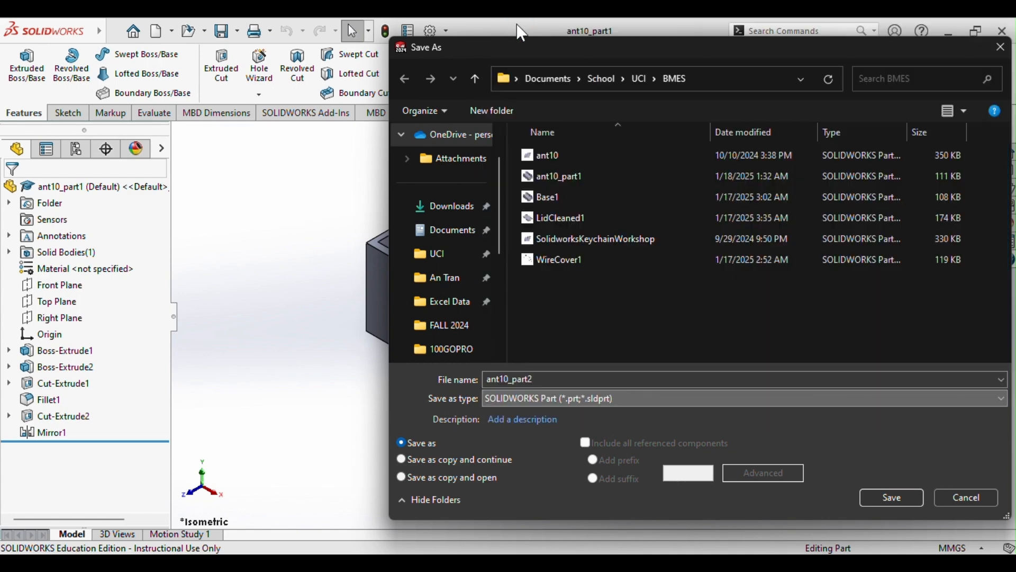
pyautogui.click(901, 496)
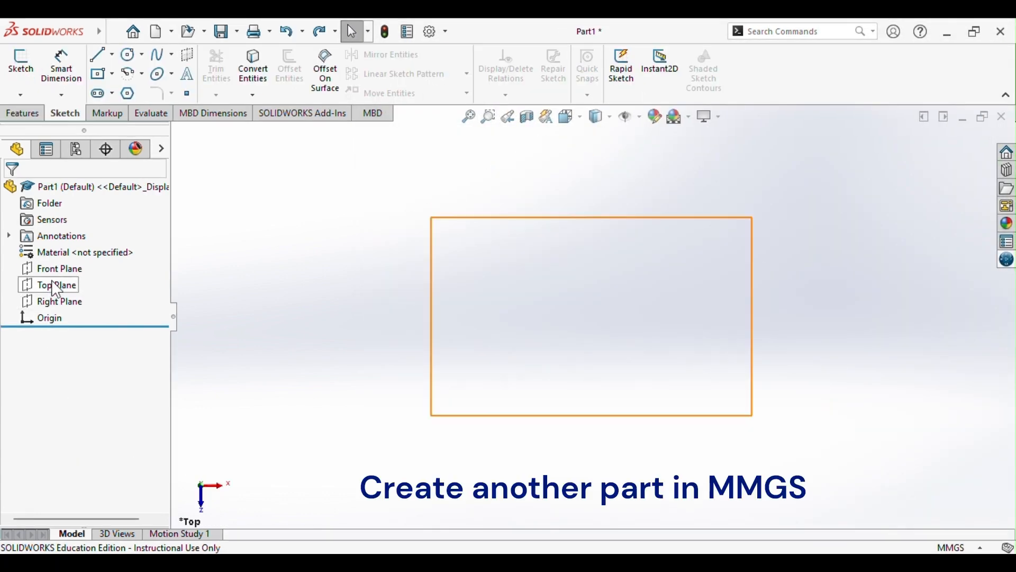
# - Sketch a center rectangle about 172.6 mm wide on the Top Plane of the new part, centred at the origin
pyautogui.click(53, 285)
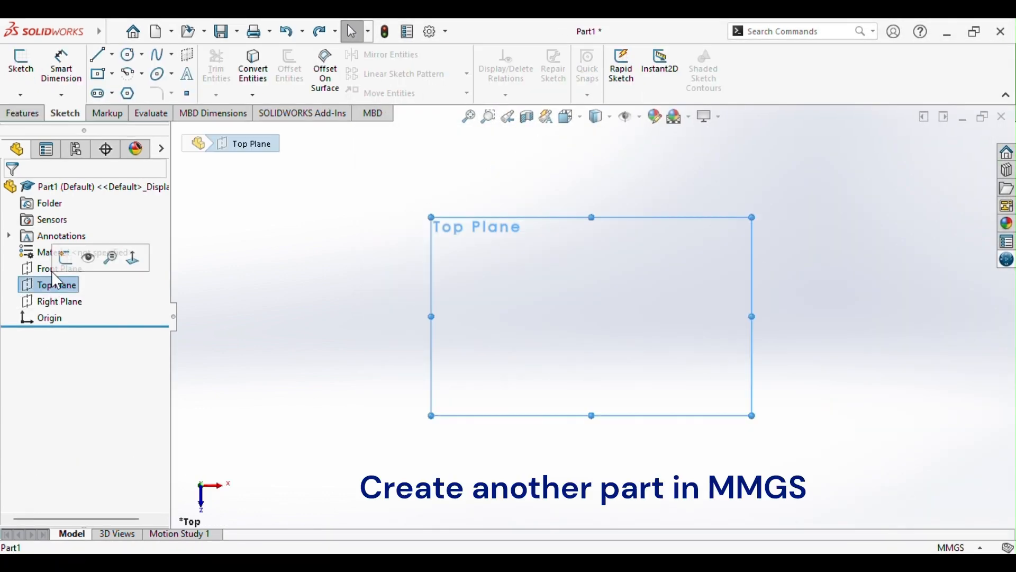
pyautogui.click(112, 74)
pyautogui.click(148, 109)
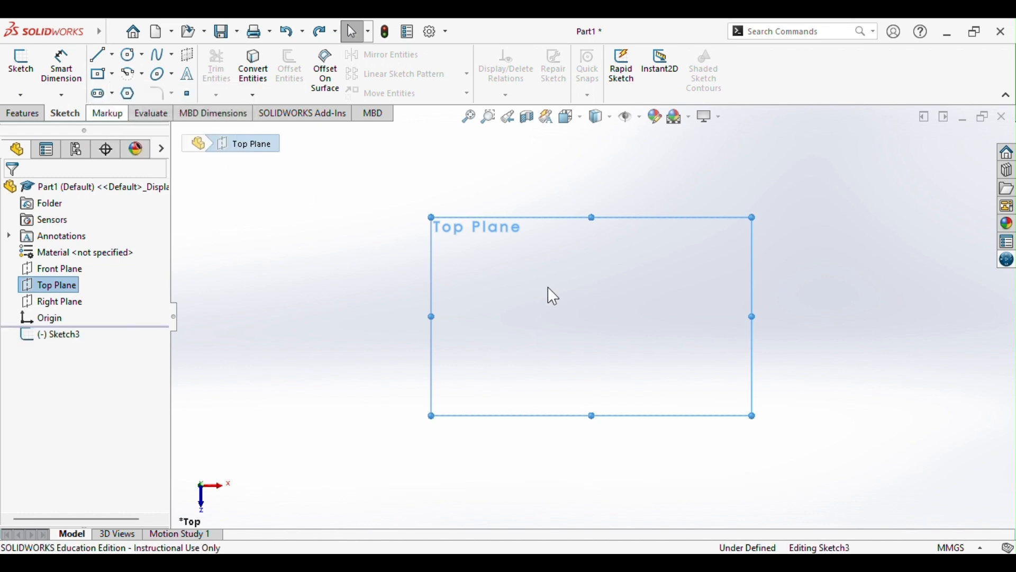
pyautogui.click(593, 316)
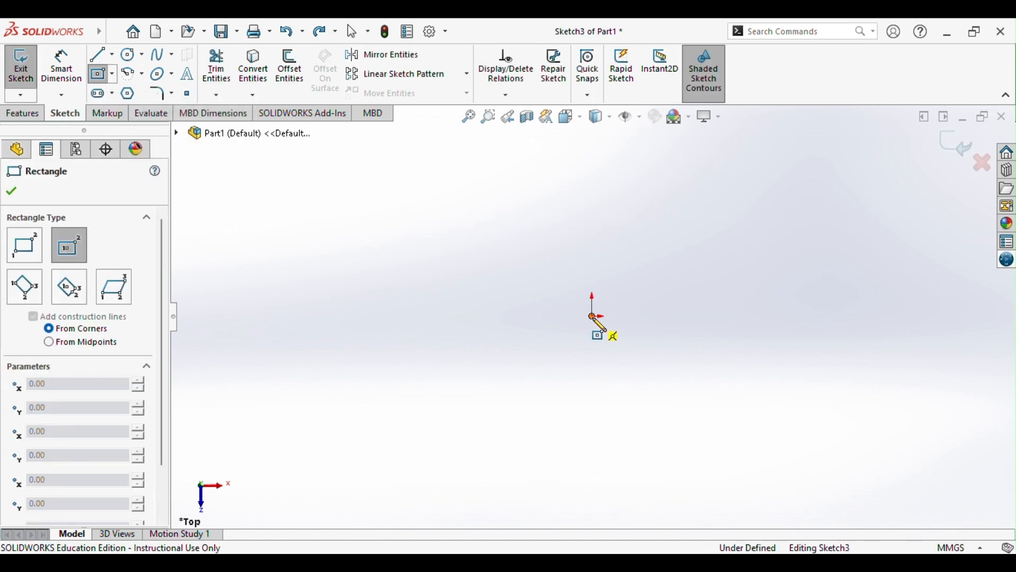
pyautogui.click(748, 398)
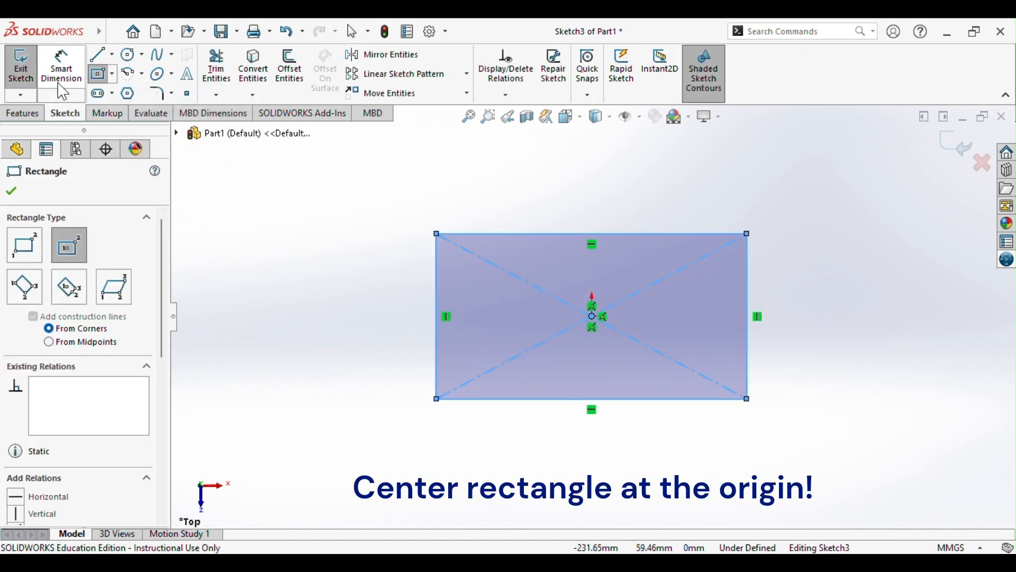
# - Dimension the center rectangle's upper horizontal side to 56 mm
pyautogui.click(62, 68)
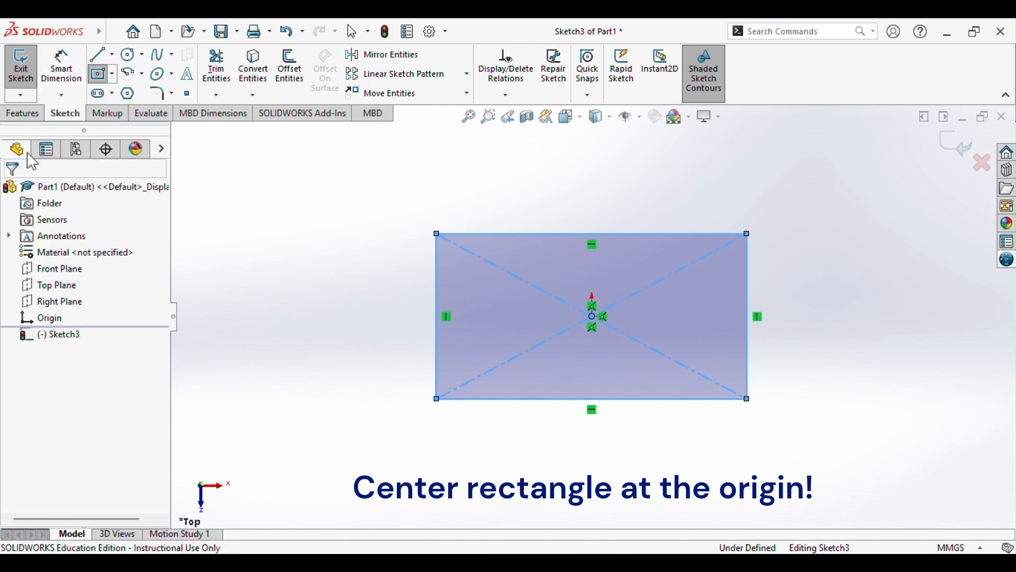
pyautogui.click(559, 234)
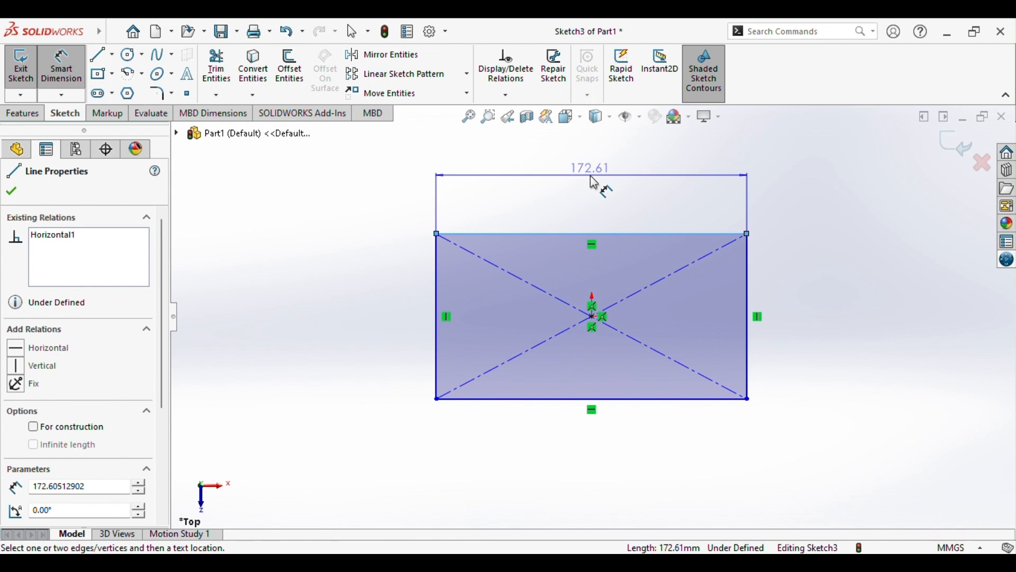
pyautogui.click(593, 182)
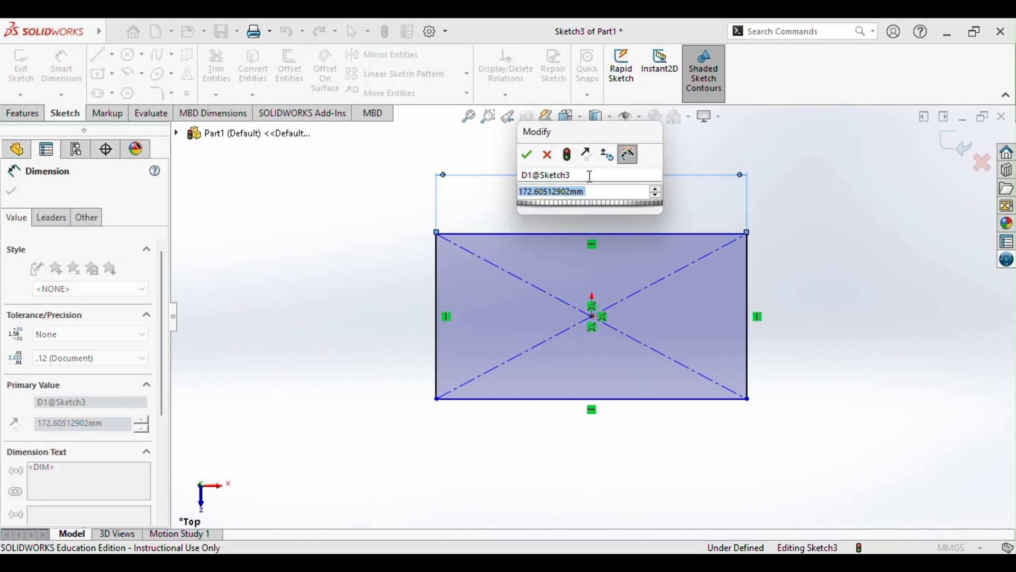
pyautogui.write('56.00')
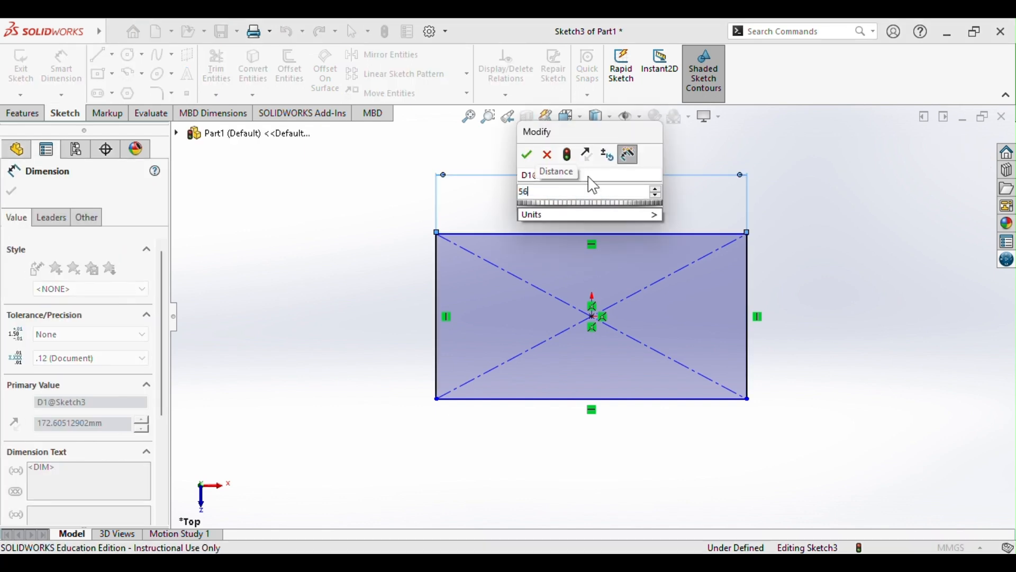
pyautogui.press('Return')
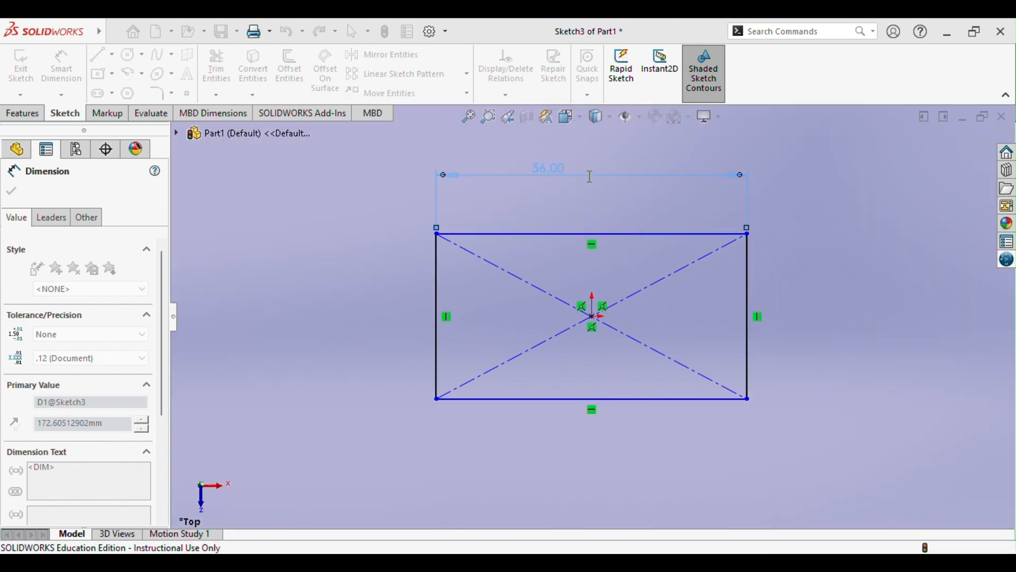
# - Dimension the left vertical side of the center rectangle to 36 mm
pyautogui.click(13, 192)
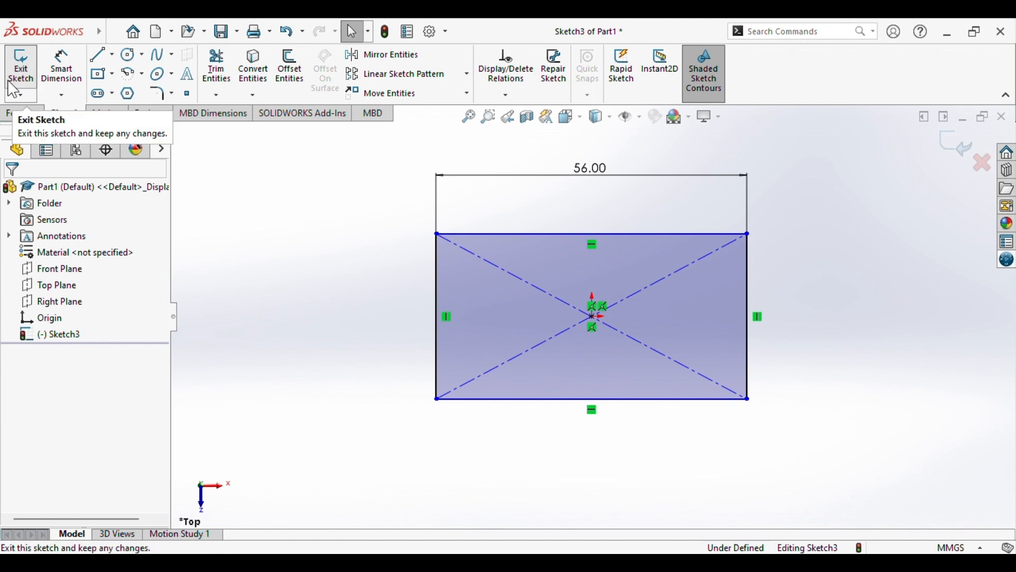
pyautogui.click(82, 81)
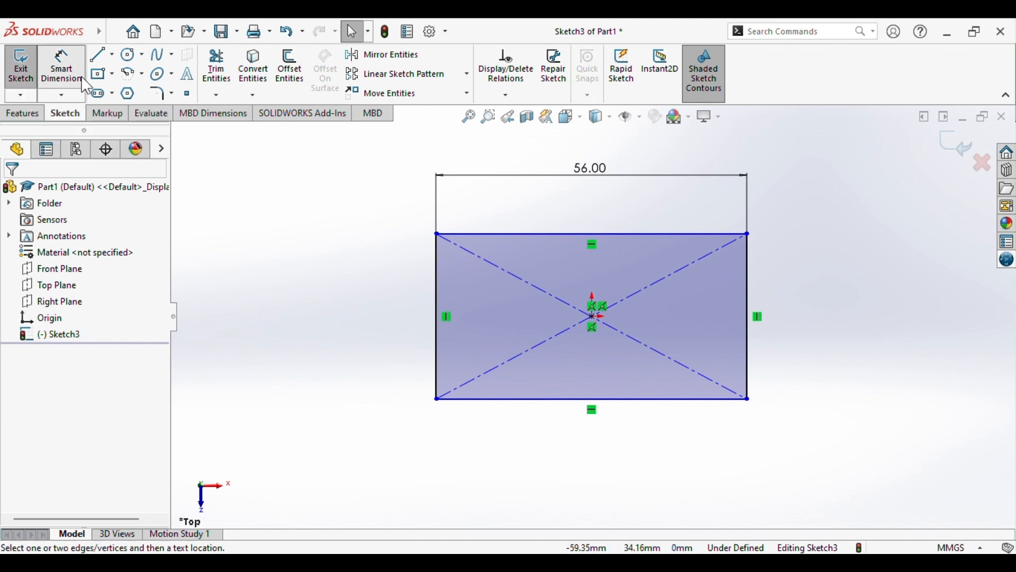
pyautogui.click(423, 276)
pyautogui.click(385, 298)
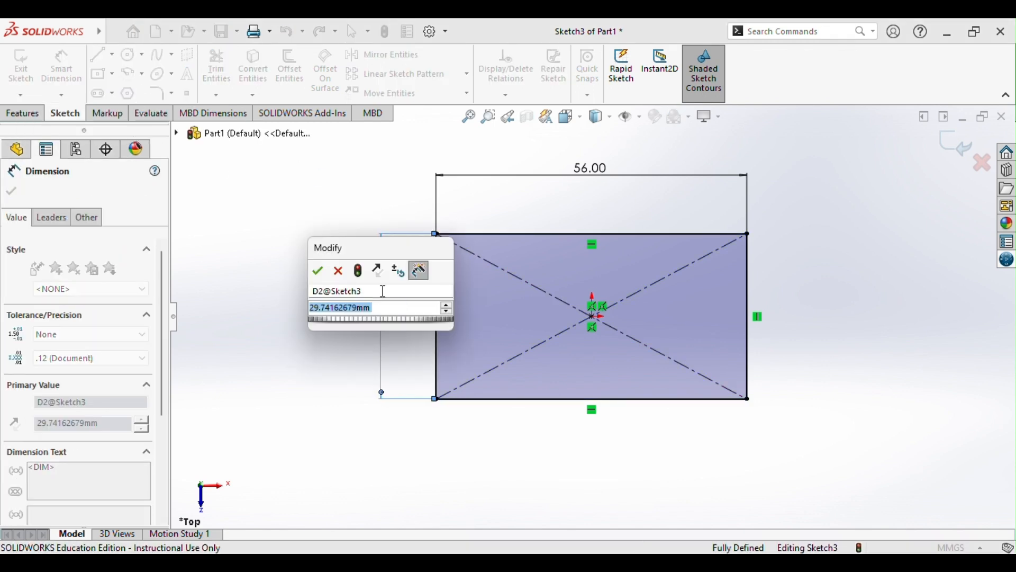
pyautogui.write('3')
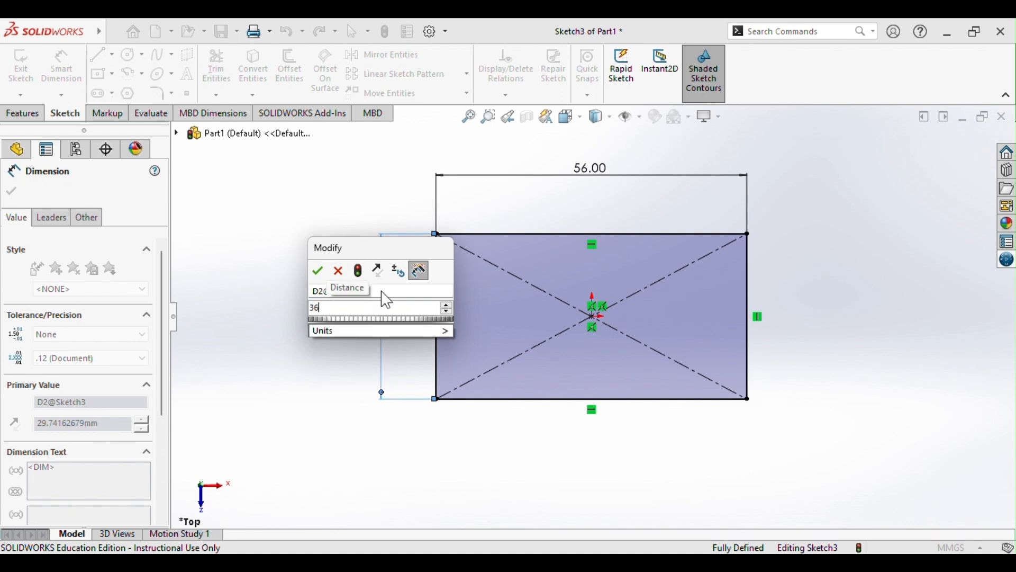
pyautogui.write('6')
pyautogui.press('Return')
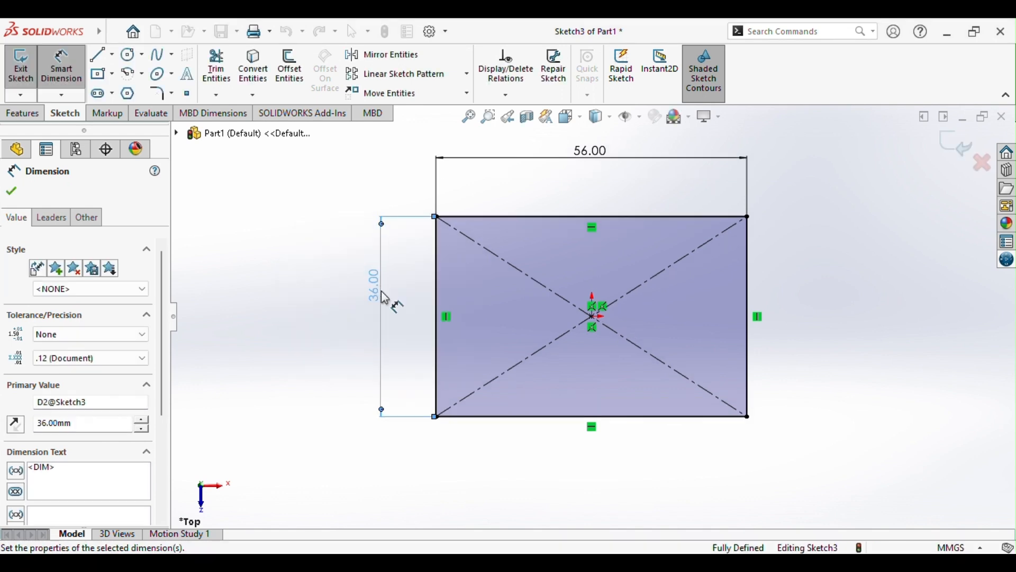
pyautogui.click(11, 191)
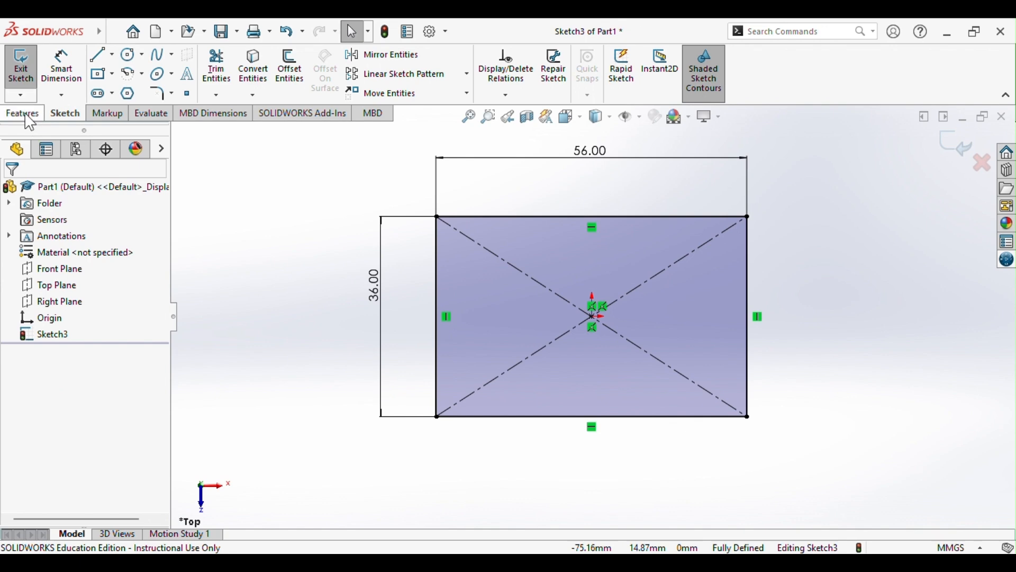
# - Extrude the 56 by 36 mm rectangle upward as a blind boss with a depth of 23 mm
pyautogui.click(25, 115)
pyautogui.click(27, 66)
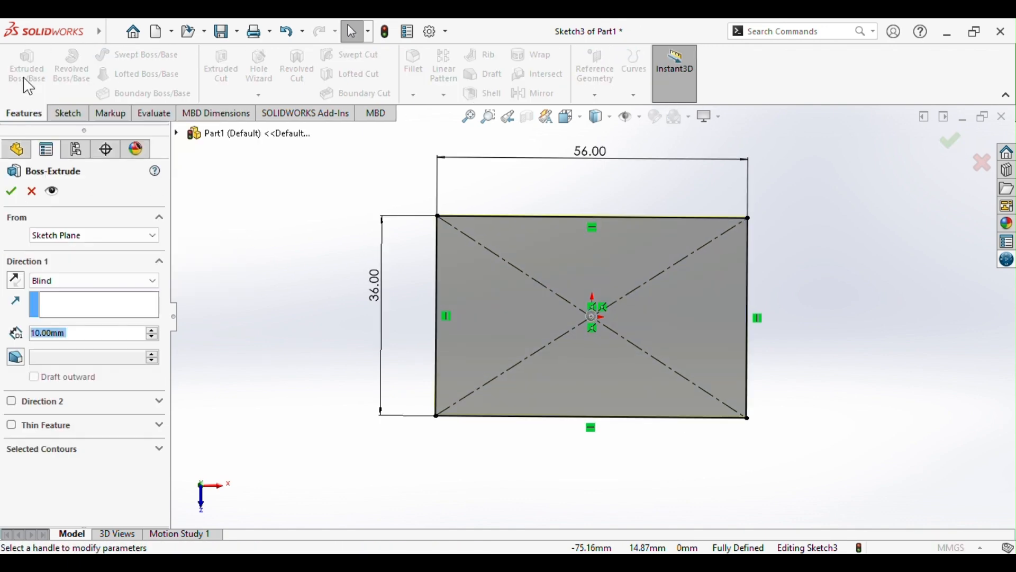
pyautogui.moveTo(597, 283); pyautogui.dragTo(595, 240)
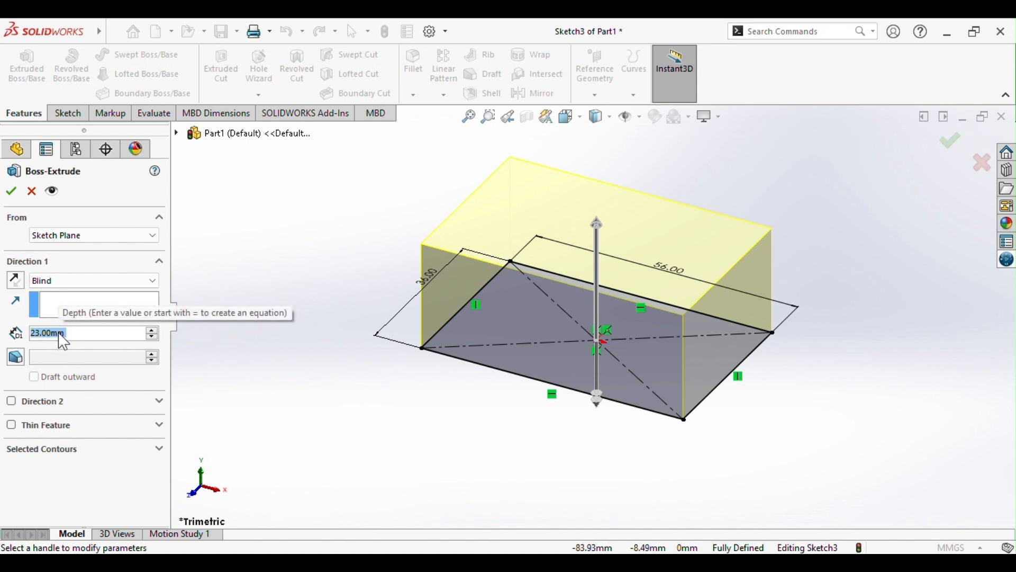
pyautogui.write('23.00m')
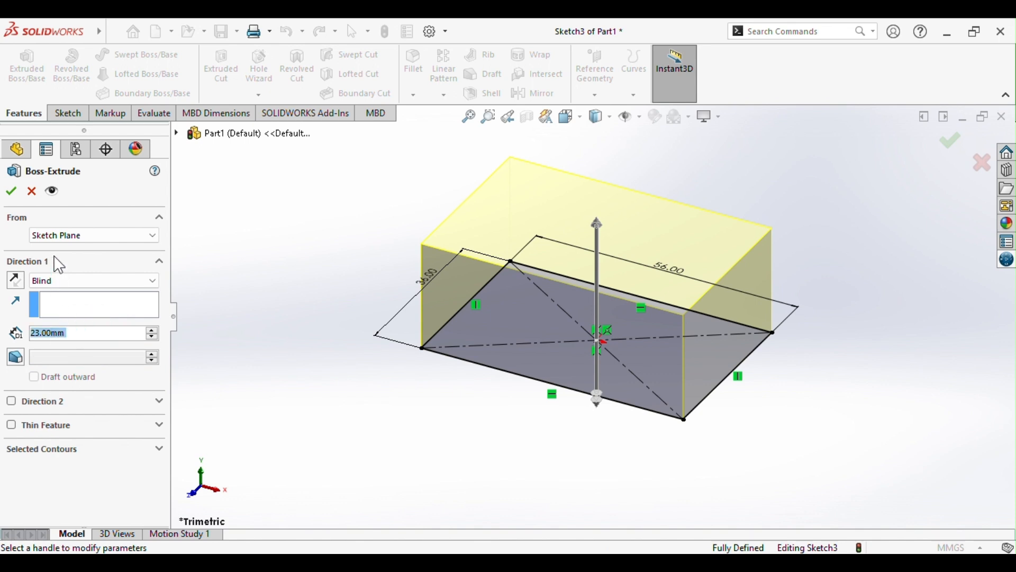
pyautogui.click(11, 192)
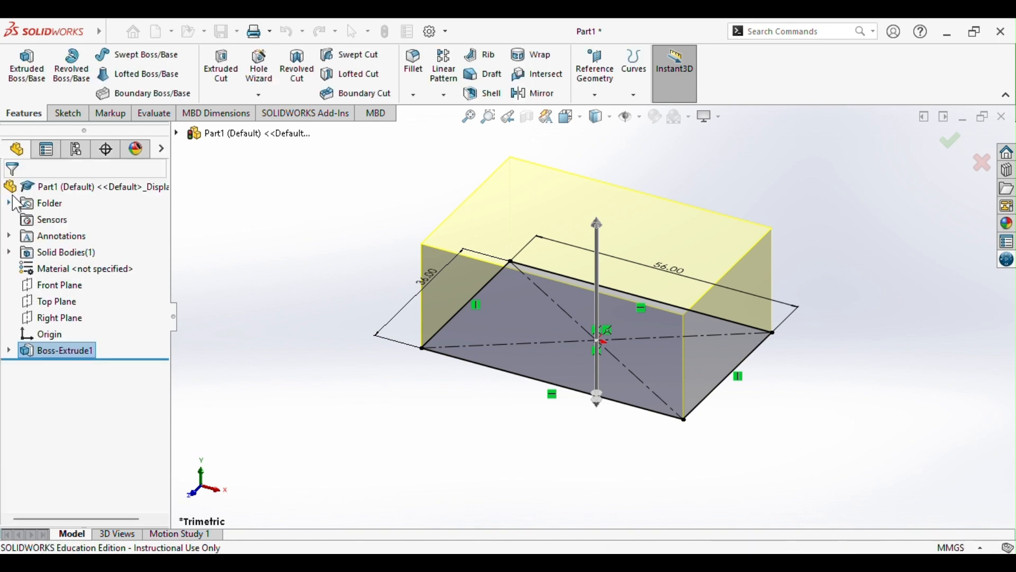
pyautogui.click(389, 401)
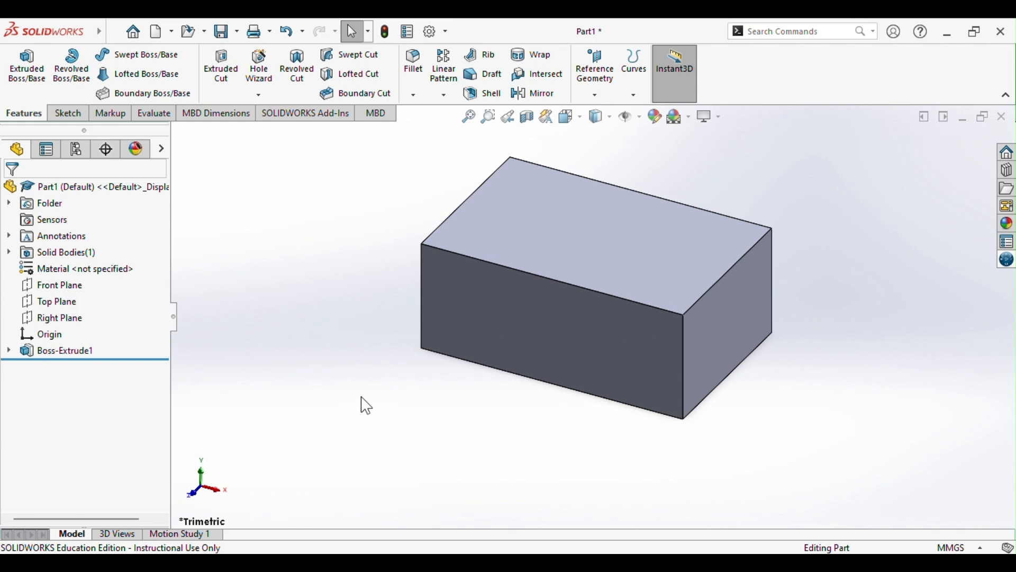
# - Sketch a center rectangle about 50.8 by 30 mm on the block's top face, centred at the origin
pyautogui.moveTo(564, 239); pyautogui.dragTo(601, 249, button='middle')
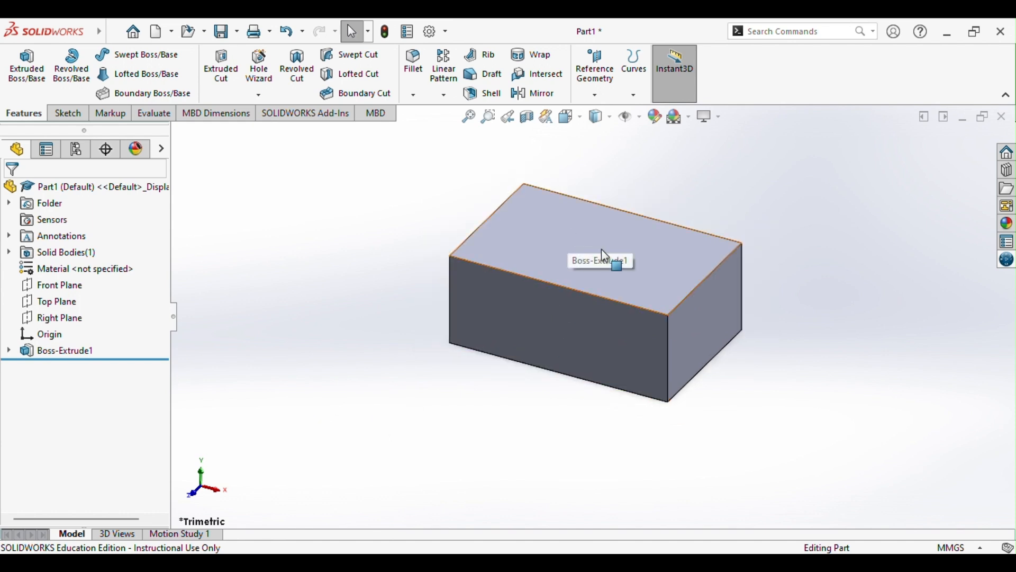
pyautogui.click(576, 243)
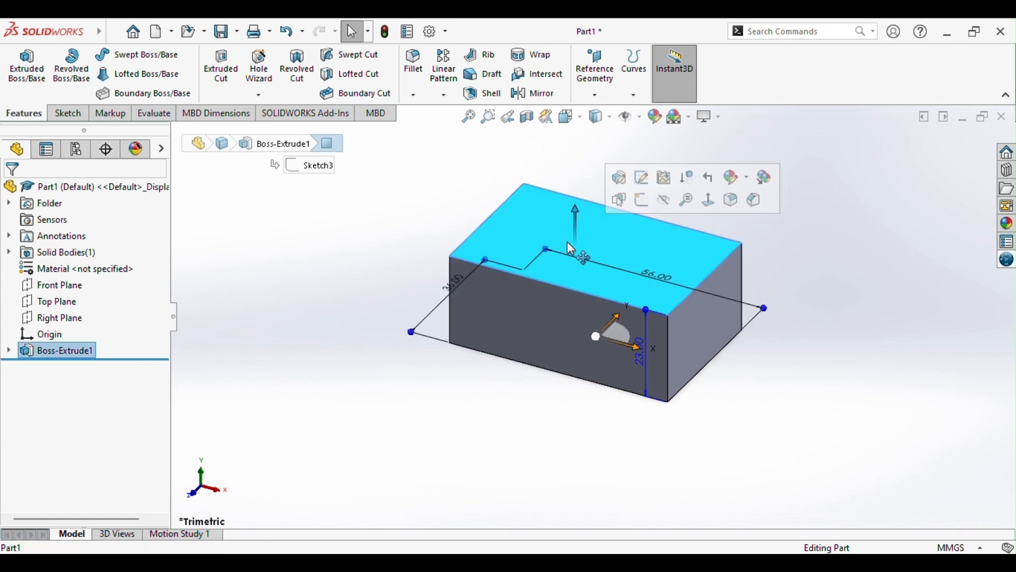
pyautogui.click(66, 114)
pyautogui.click(24, 68)
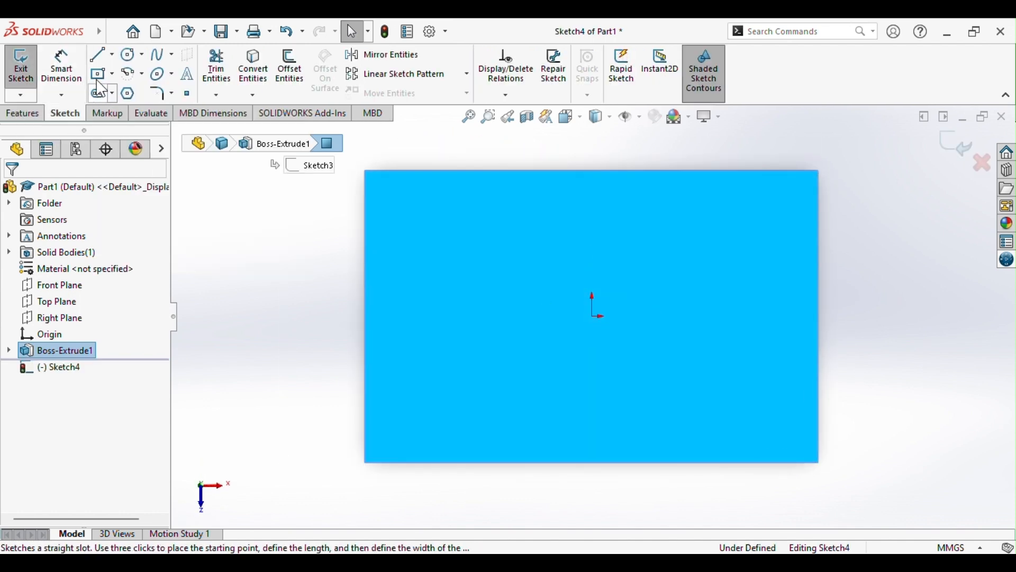
pyautogui.click(112, 74)
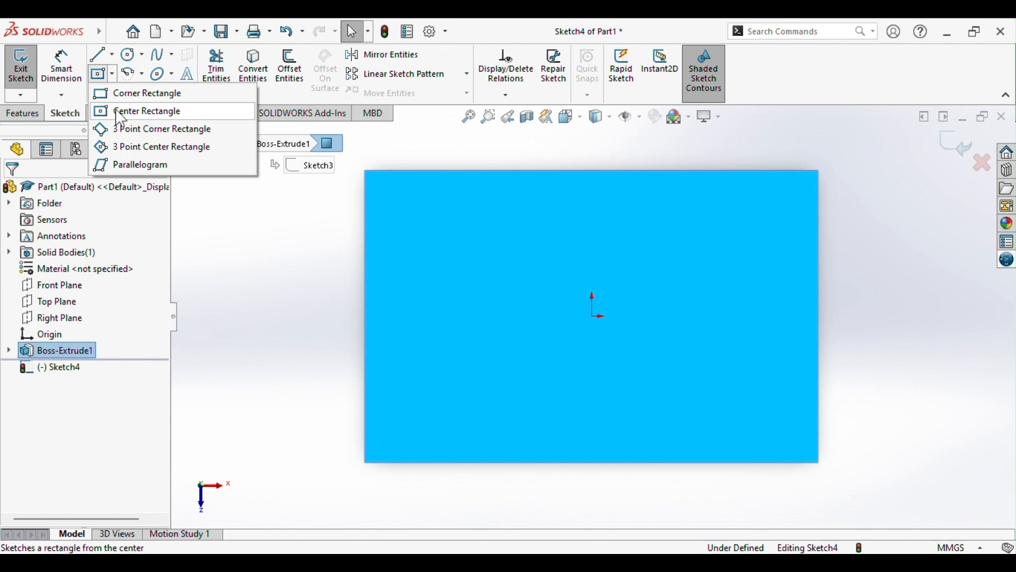
pyautogui.click(141, 112)
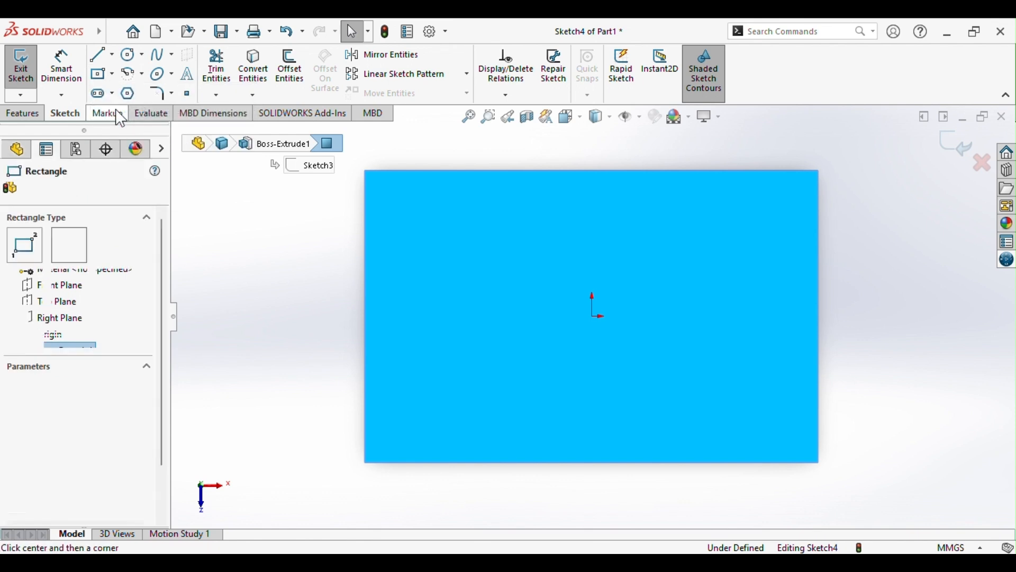
pyautogui.click(593, 316)
pyautogui.click(798, 439)
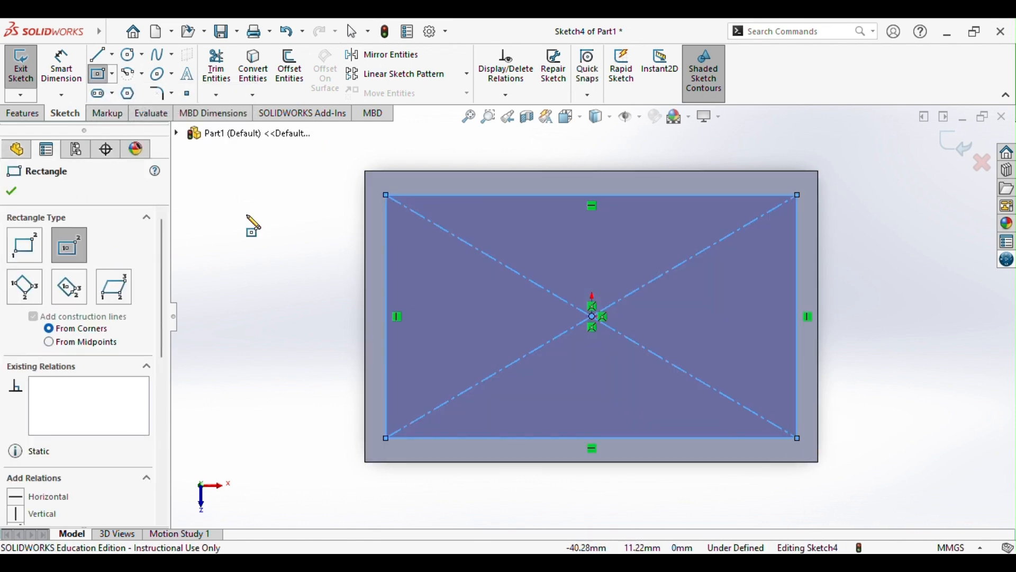
# - Dimension the upper horizontal side of the inner rectangle to 52 mm
pyautogui.click(62, 68)
pyautogui.click(515, 195)
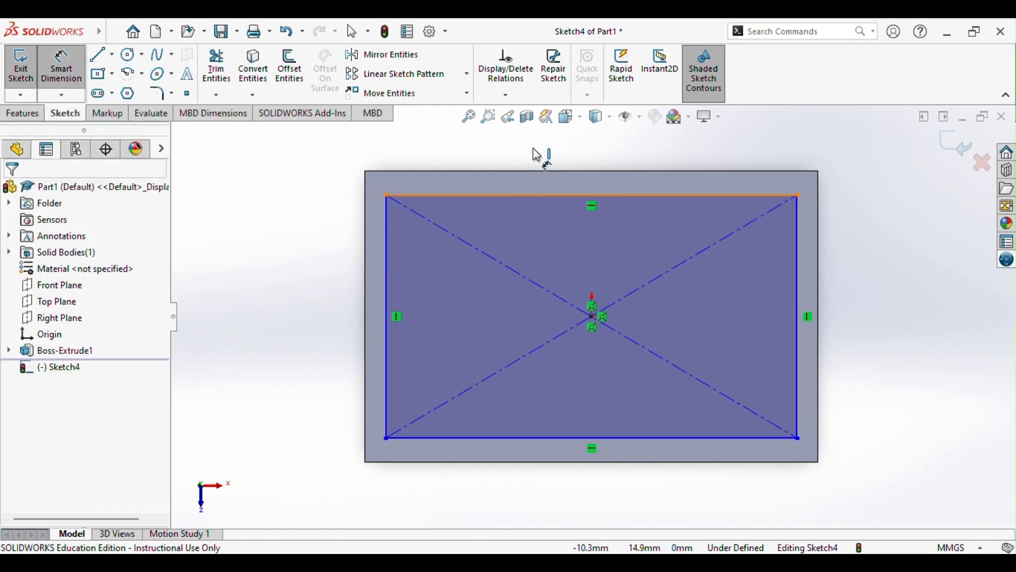
pyautogui.click(577, 153)
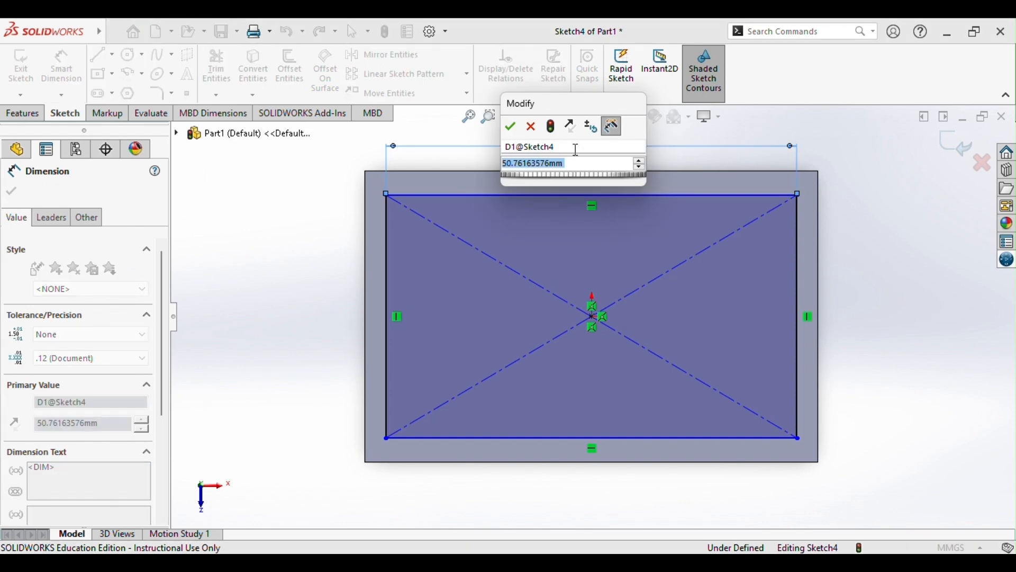
pyautogui.write('52.00')
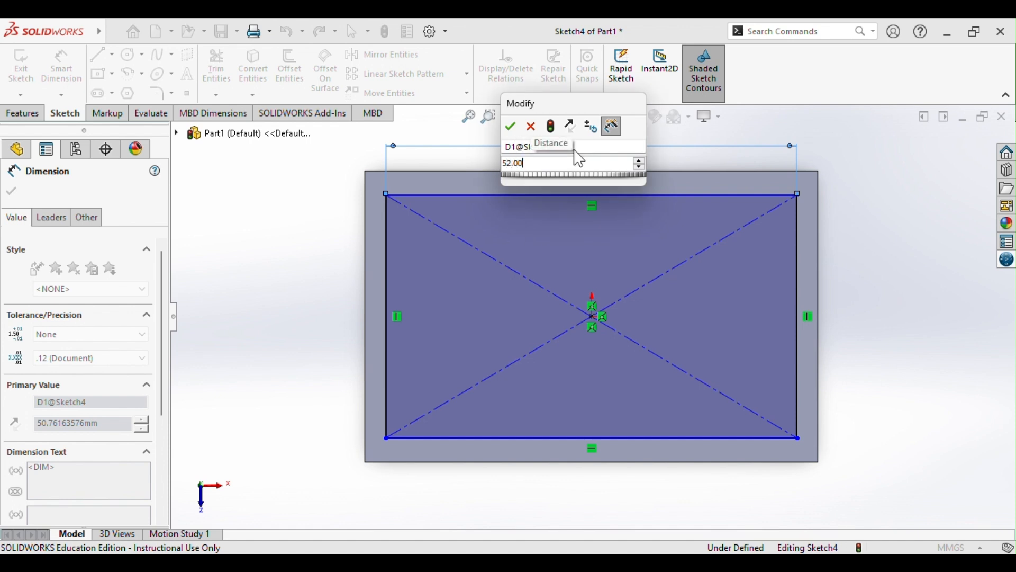
pyautogui.press('Return')
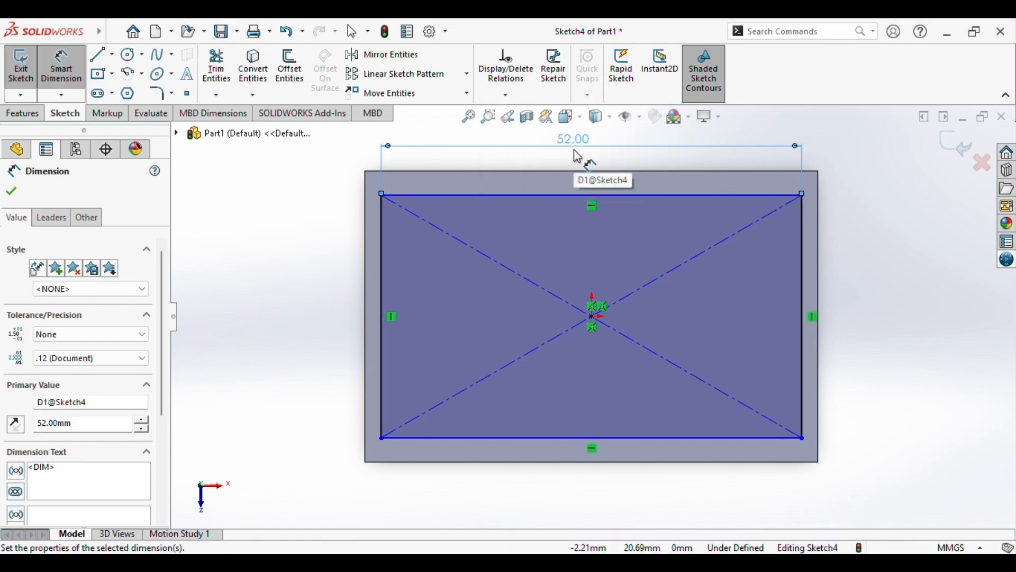
# - Dimension the left vertical side of the inner rectangle to 32 mm
pyautogui.click(381, 247)
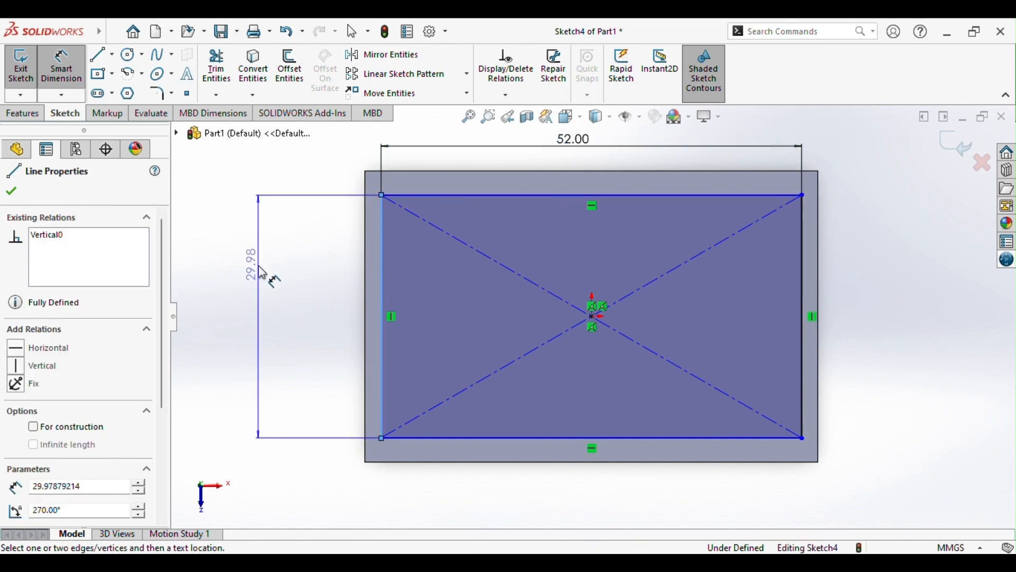
pyautogui.click(266, 294)
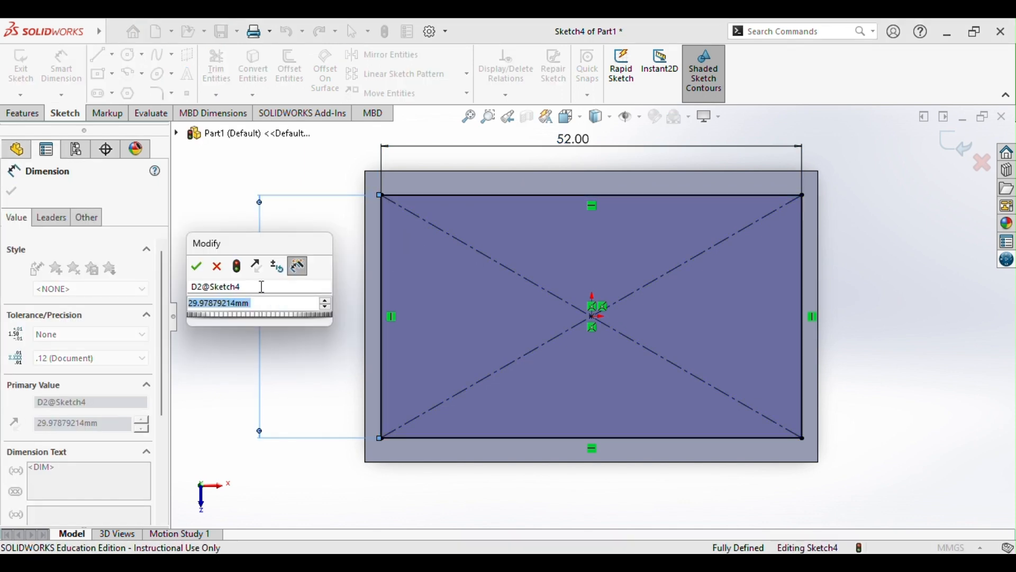
pyautogui.write('32.')
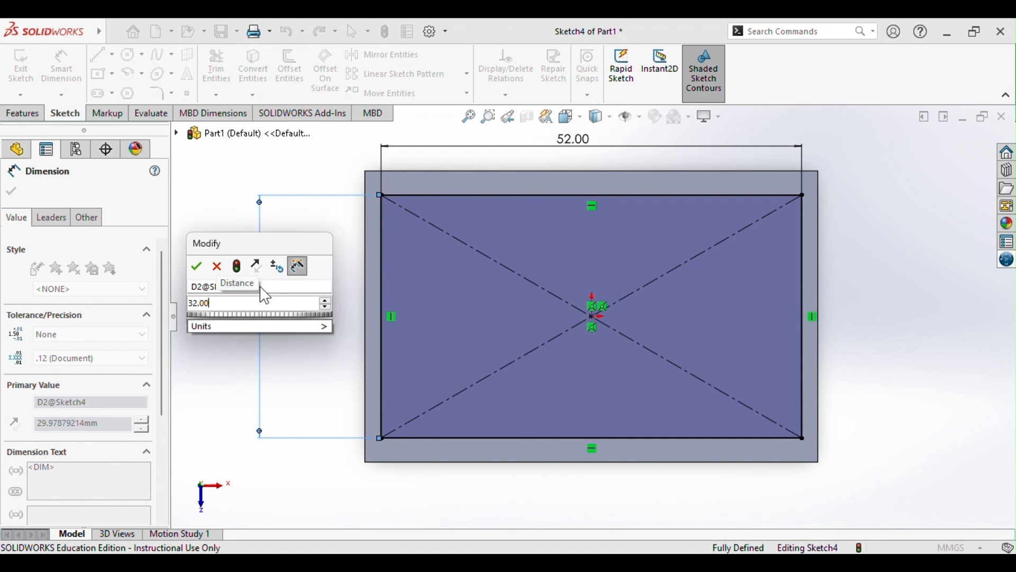
pyautogui.write('00')
pyautogui.press('Return')
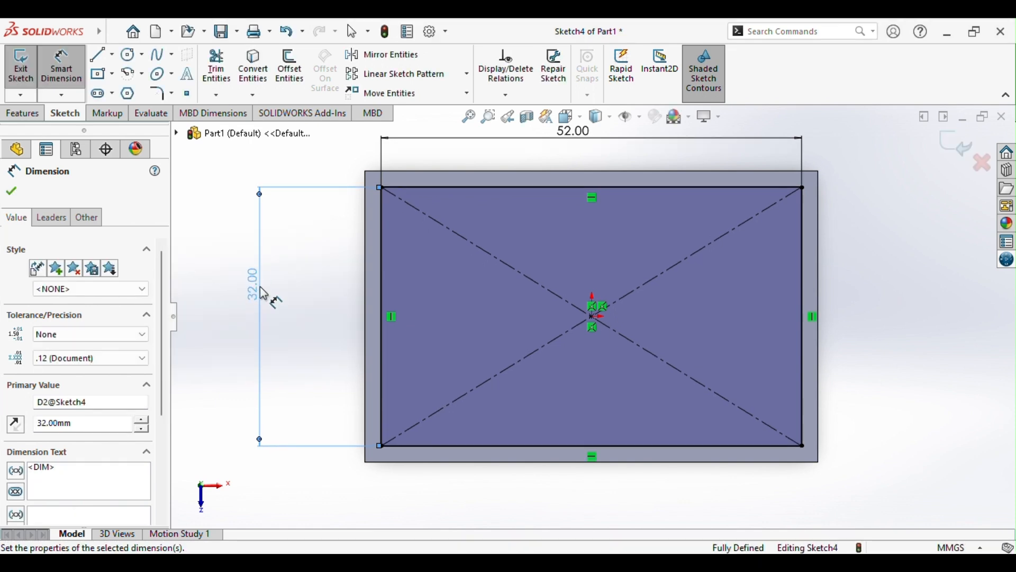
pyautogui.click(11, 191)
# - Cut the inner rectangle down into the block with a blind Extruded Cut 20 mm deep
pyautogui.click(22, 113)
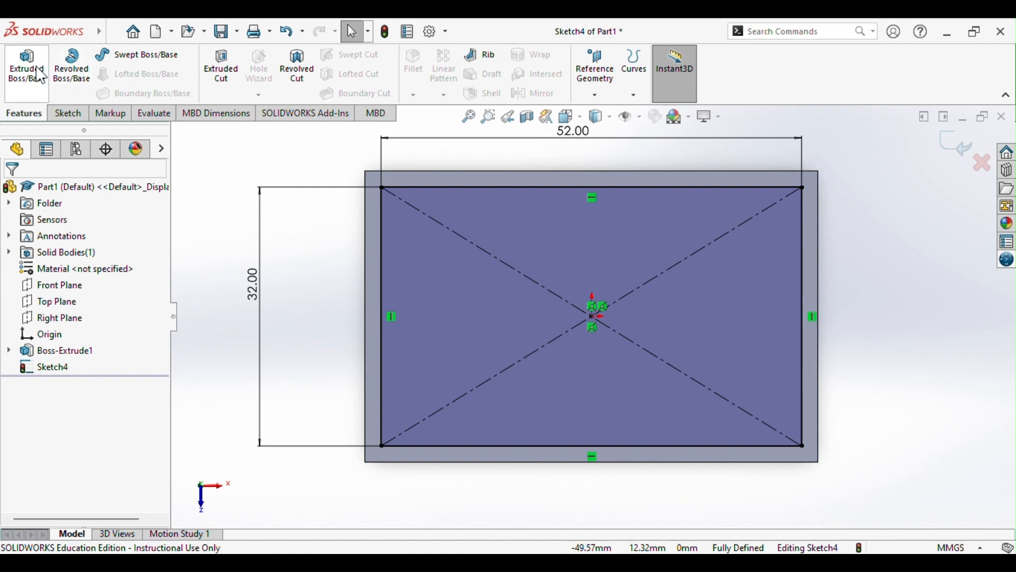
pyautogui.click(233, 75)
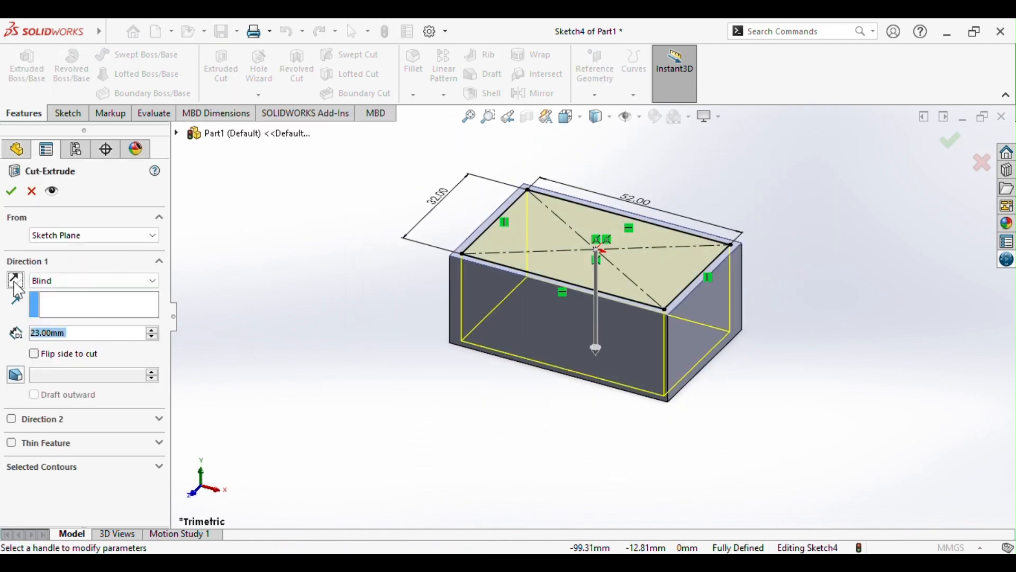
pyautogui.click(15, 281)
pyautogui.click(15, 280)
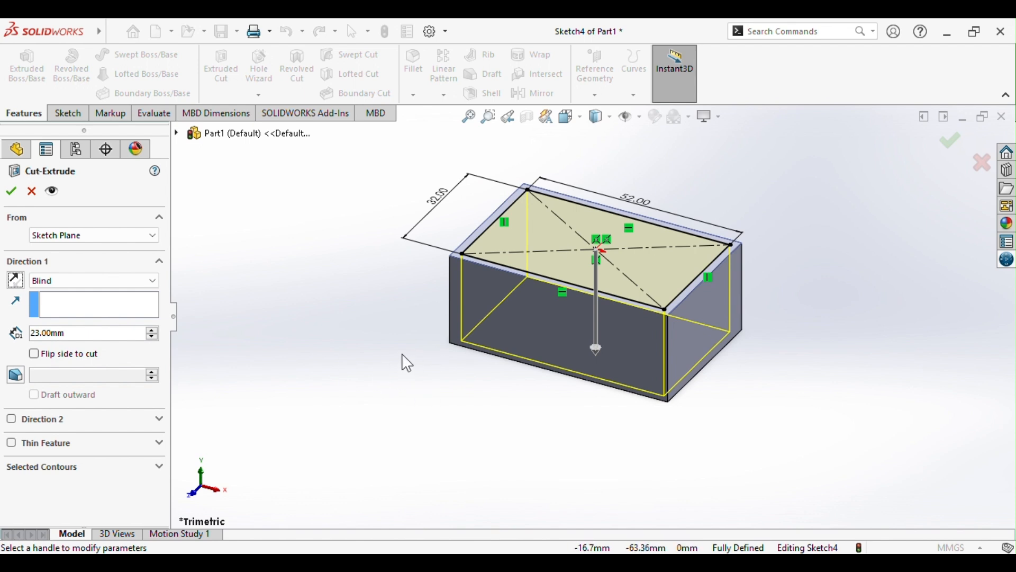
pyautogui.moveTo(408, 363); pyautogui.dragTo(419, 324, button='middle')
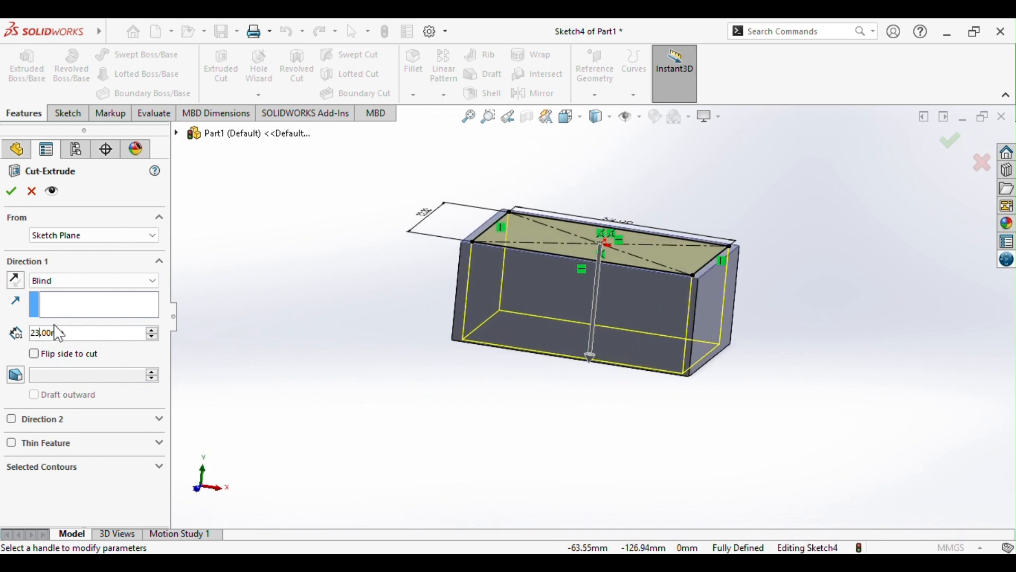
pyautogui.press('BackSpace')
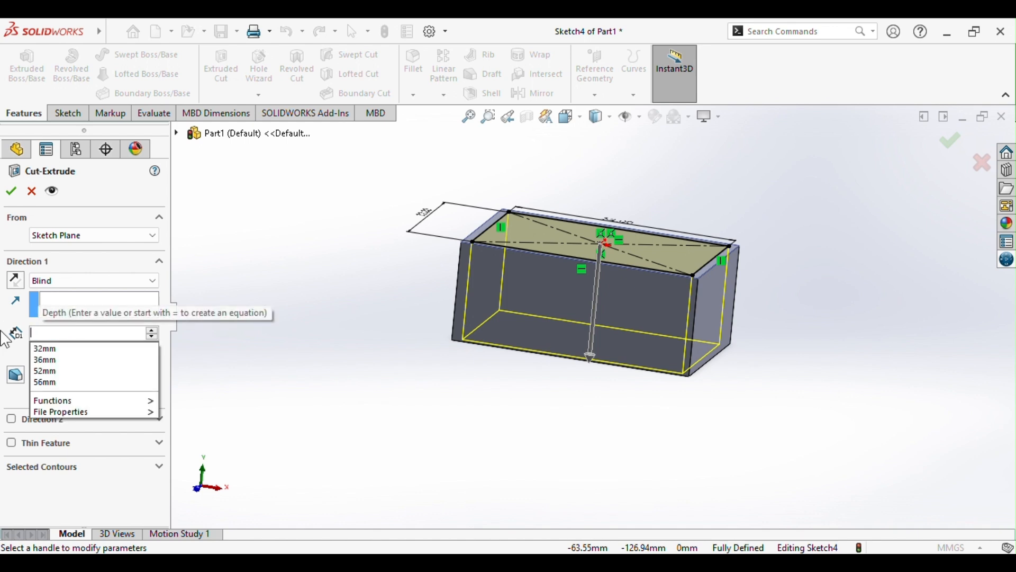
pyautogui.write('20')
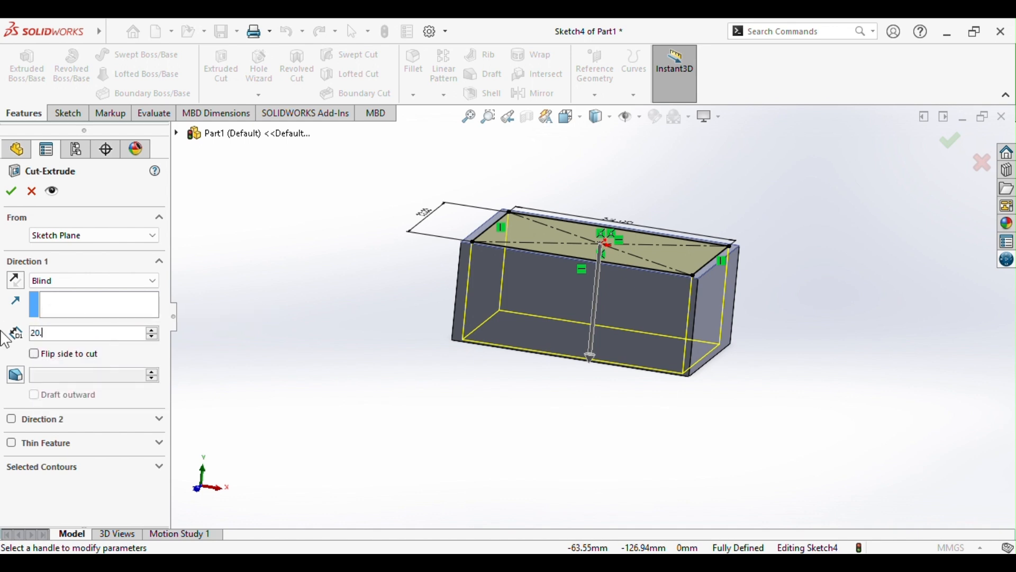
pyautogui.press('Return')
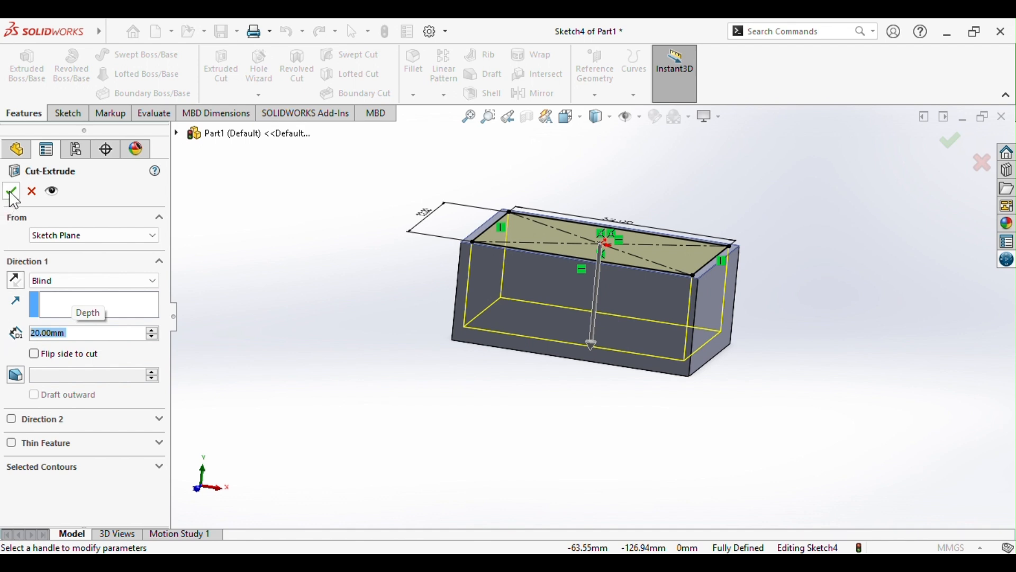
pyautogui.click(12, 193)
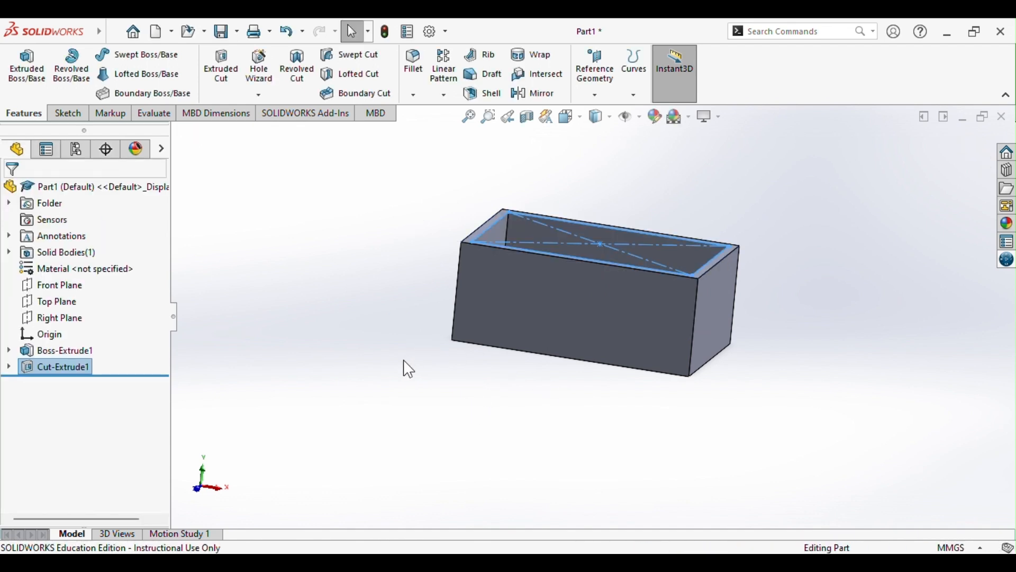
# - Sketch a center rectangle about 54 by 34.1 mm on the box's top rim face, centred at the origin
pyautogui.moveTo(409, 369); pyautogui.dragTo(363, 453, button='middle')
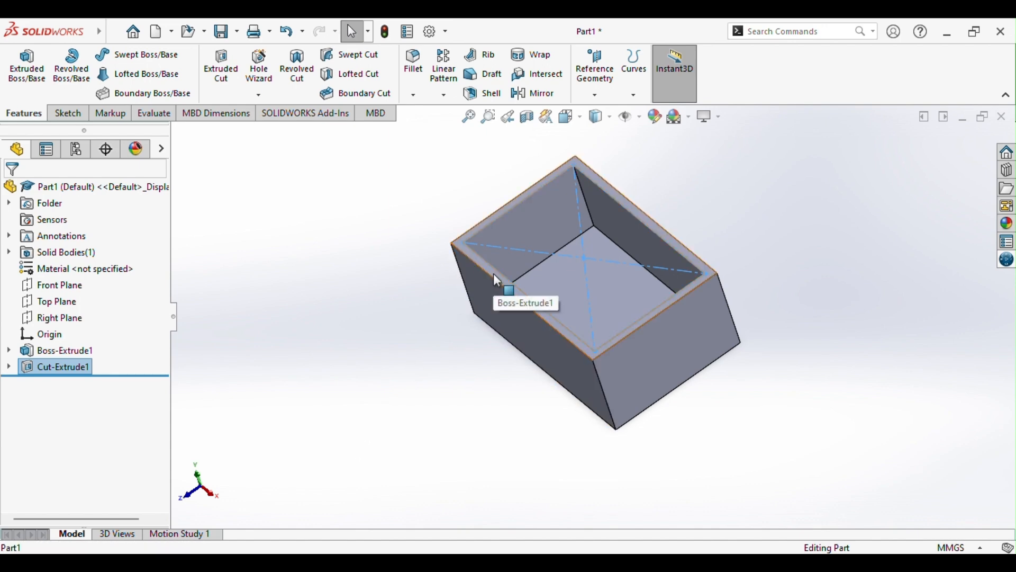
pyautogui.click(495, 288)
pyautogui.click(69, 114)
pyautogui.click(20, 65)
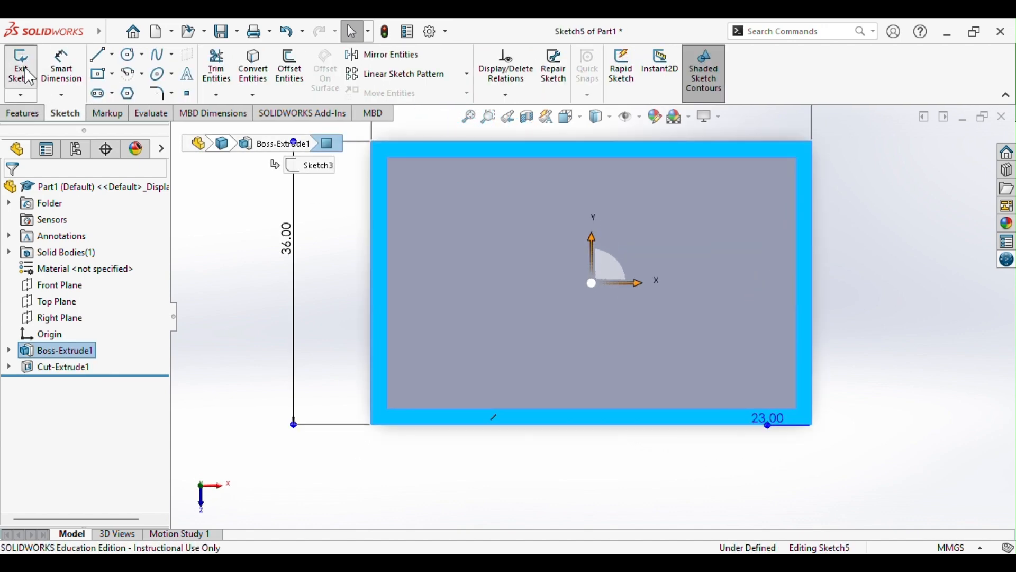
pyautogui.click(107, 81)
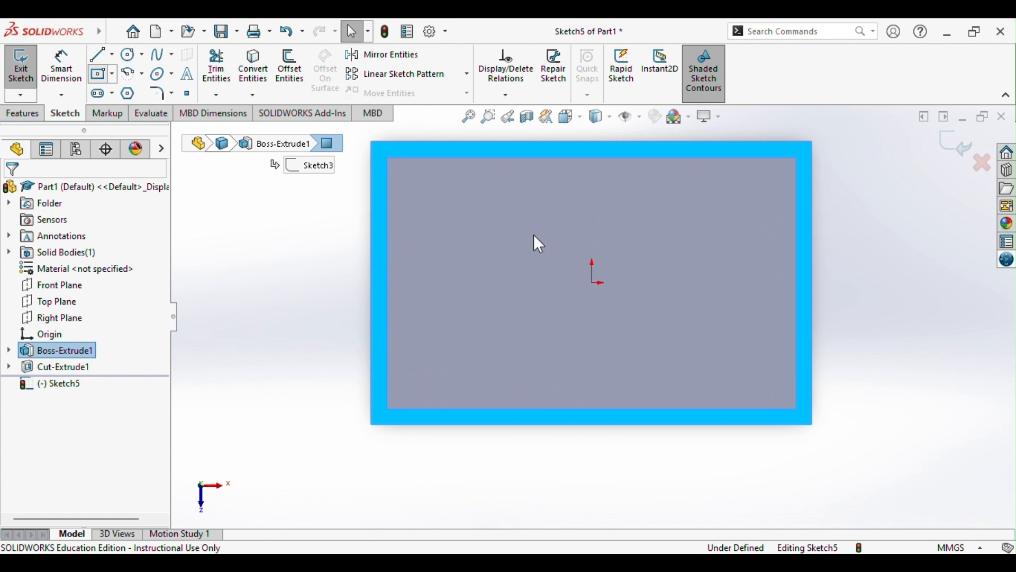
pyautogui.click(594, 283)
pyautogui.click(806, 419)
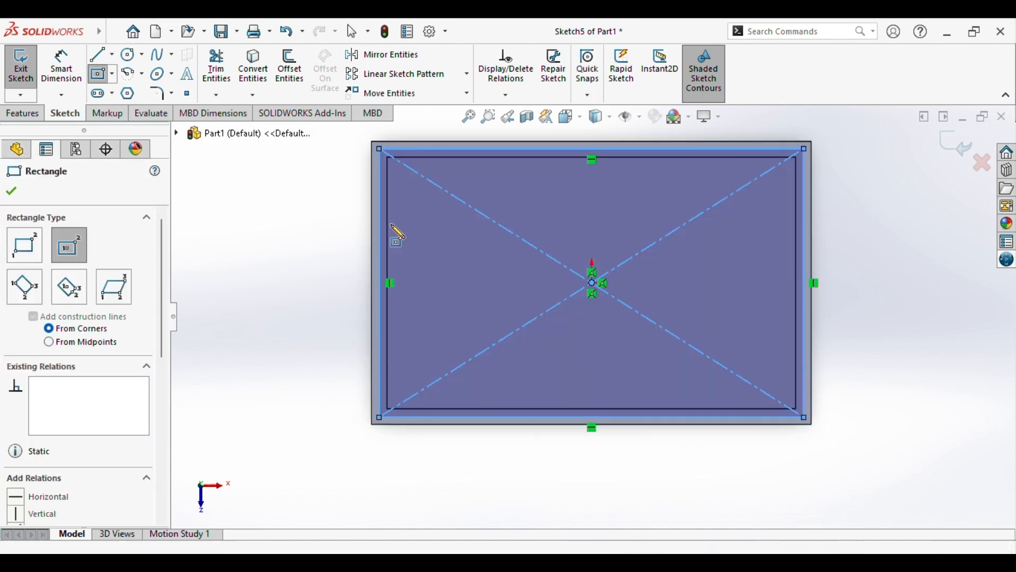
# - Dimension the left vertical side of the new rim rectangle to 34 mm
pyautogui.click(63, 84)
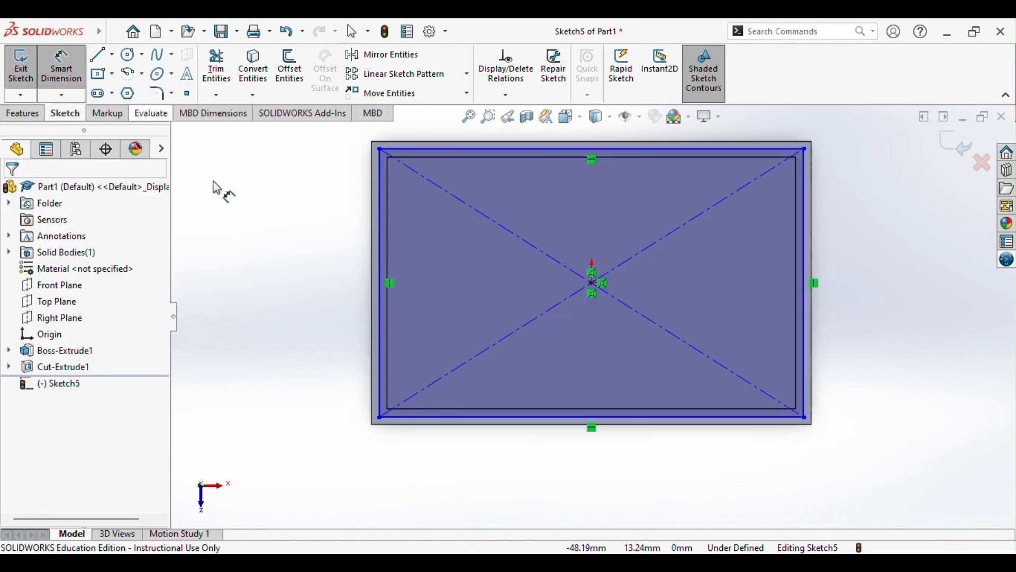
pyautogui.click(380, 240)
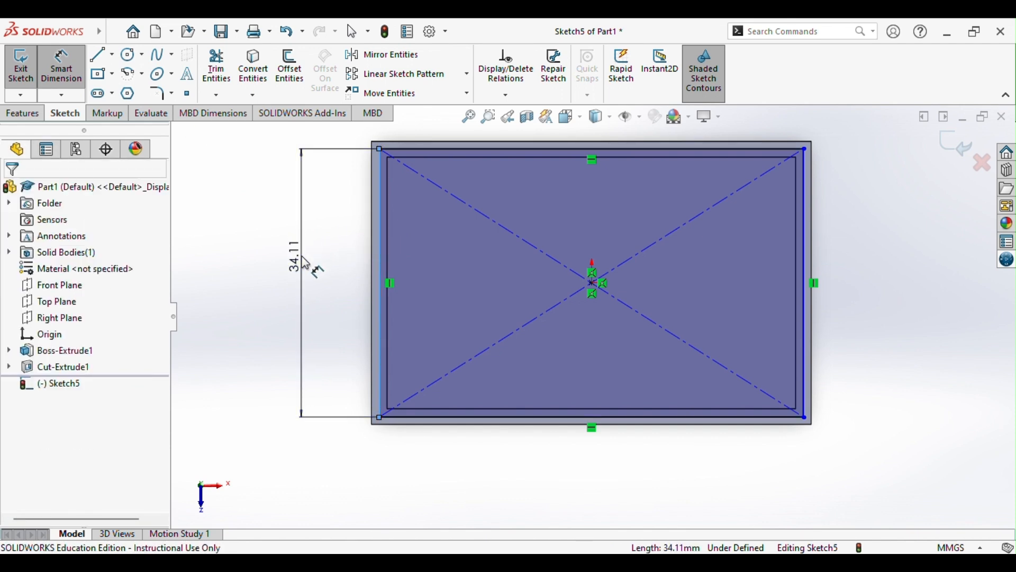
pyautogui.click(298, 259)
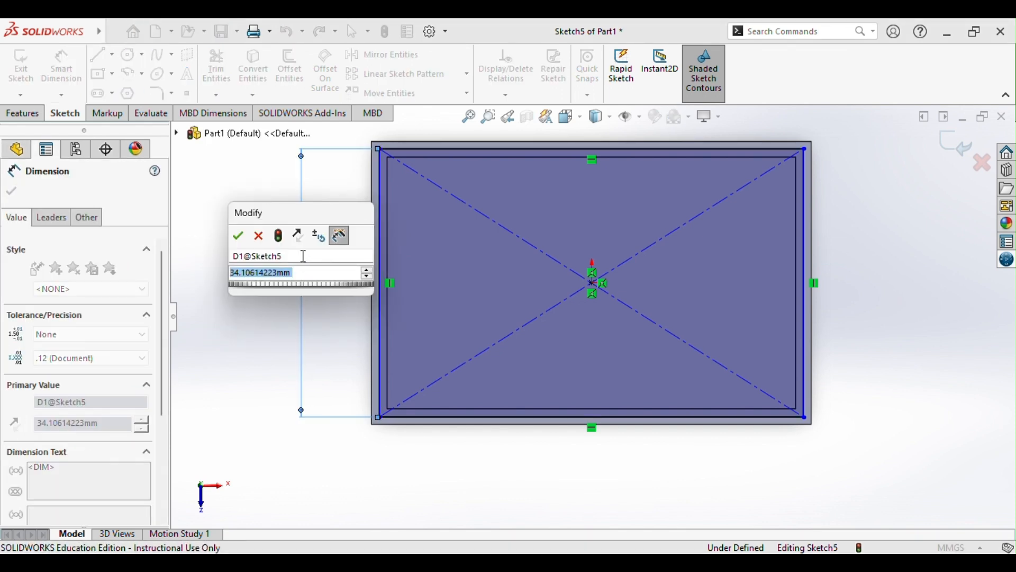
pyautogui.write('34.')
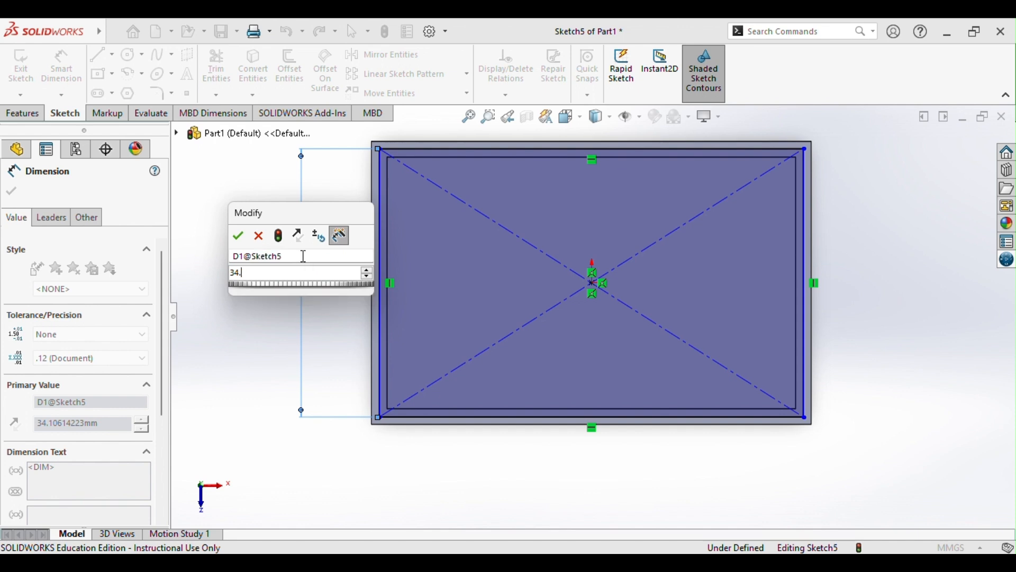
pyautogui.write('00mm')
pyautogui.press('Return')
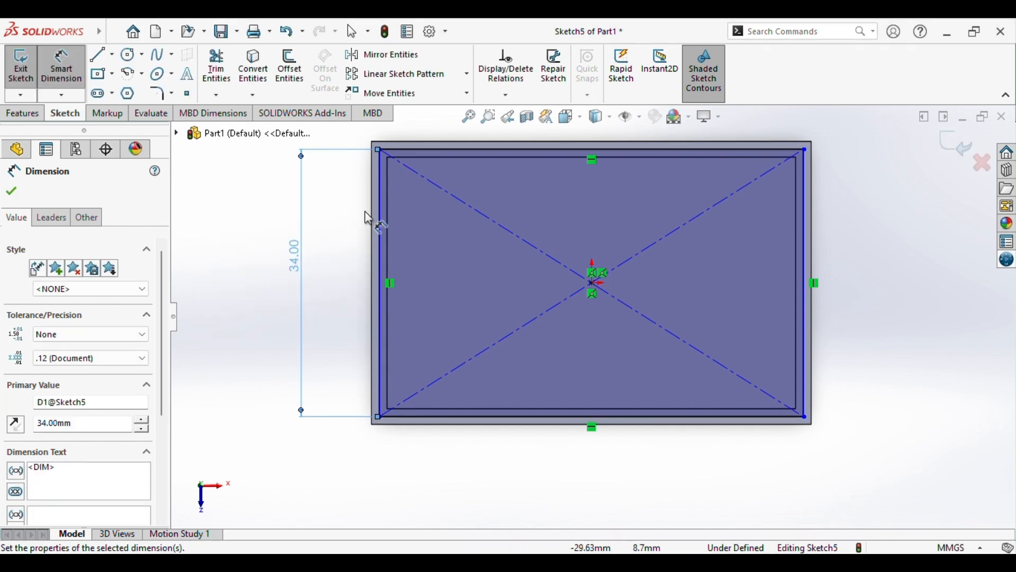
# - Dimension the upper horizontal side of the new rim rectangle to 54 mm
pyautogui.click(407, 152)
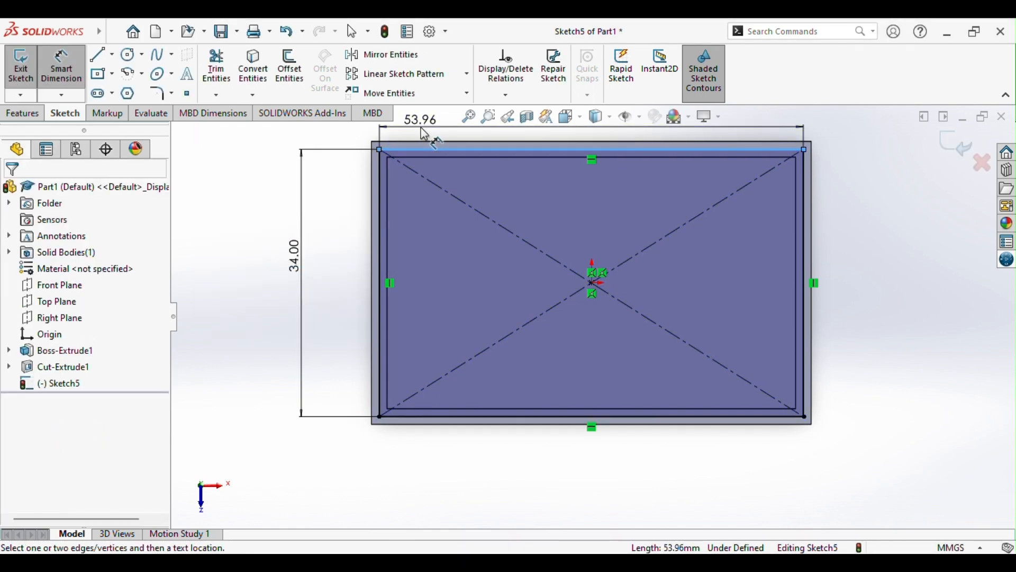
pyautogui.click(420, 127)
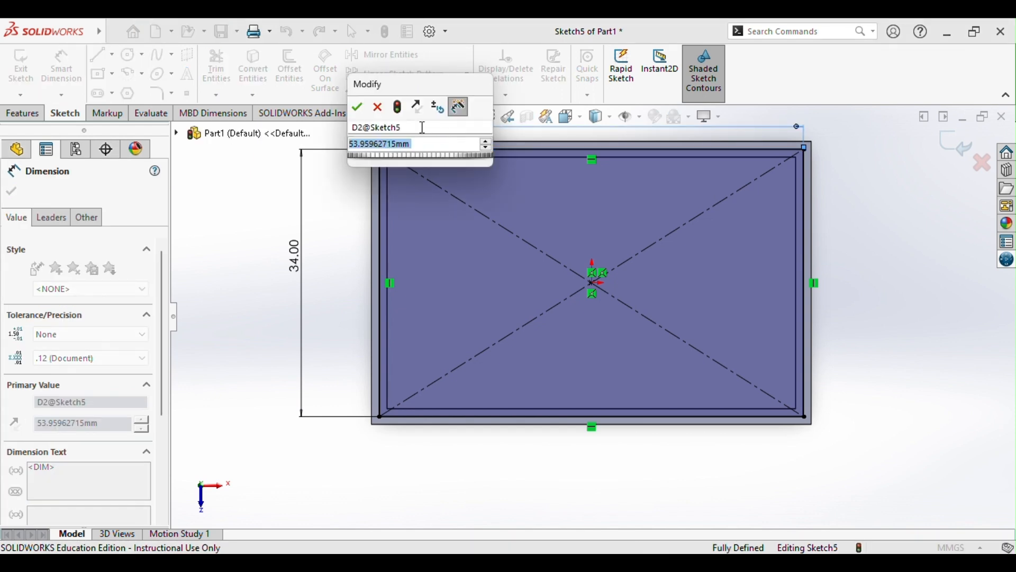
pyautogui.write('54.0')
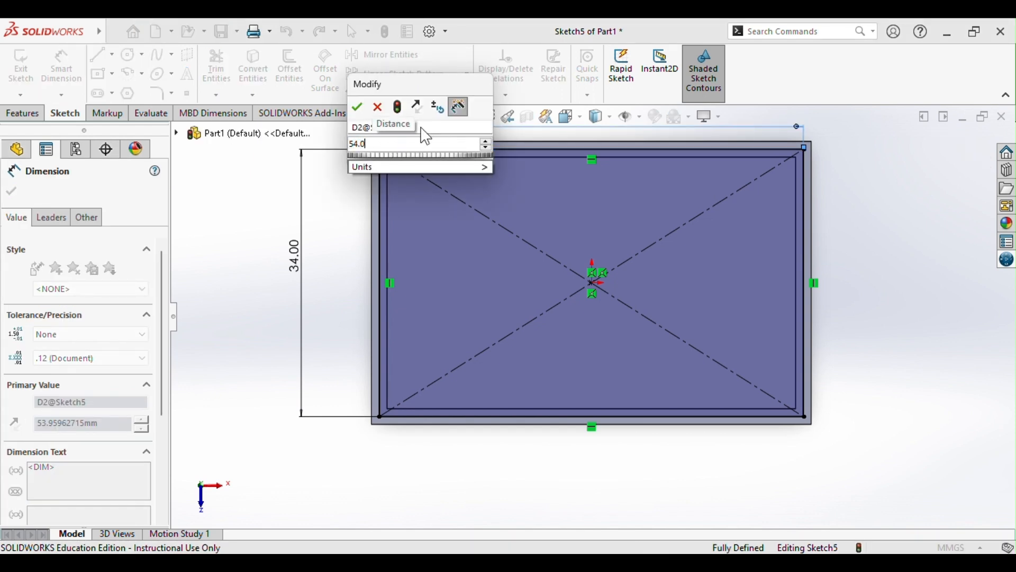
pyautogui.write('0')
pyautogui.press('Return')
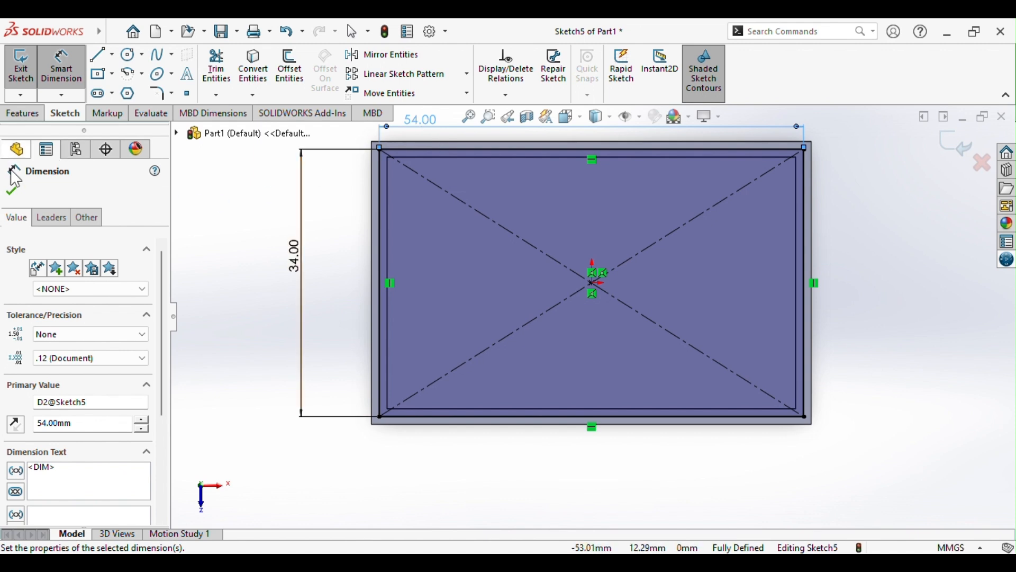
# - Cut the 54 by 34 mm rectangle down into the box's rim with a blind Extruded Cut 3 mm deep
pyautogui.click(24, 114)
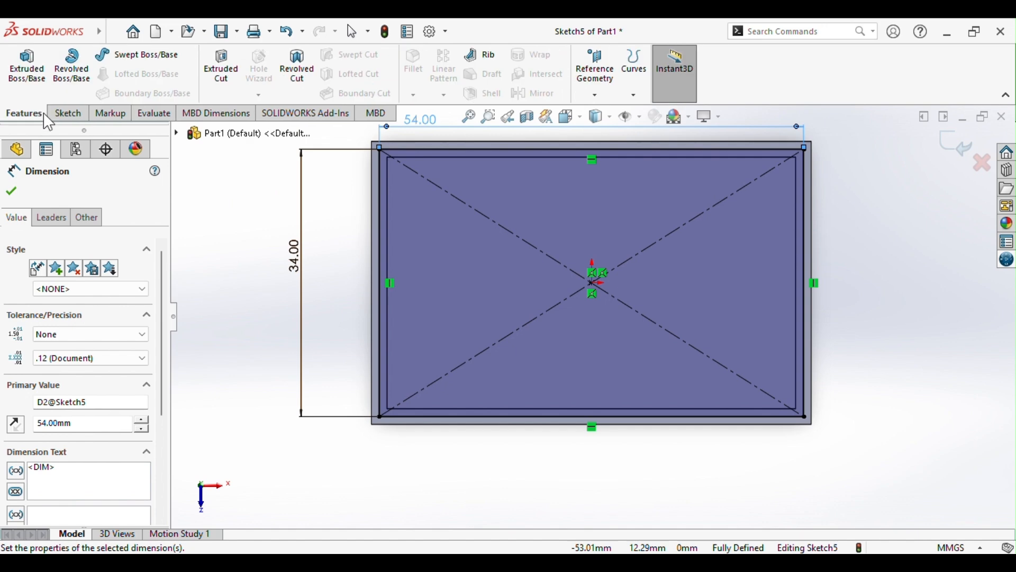
pyautogui.click(224, 74)
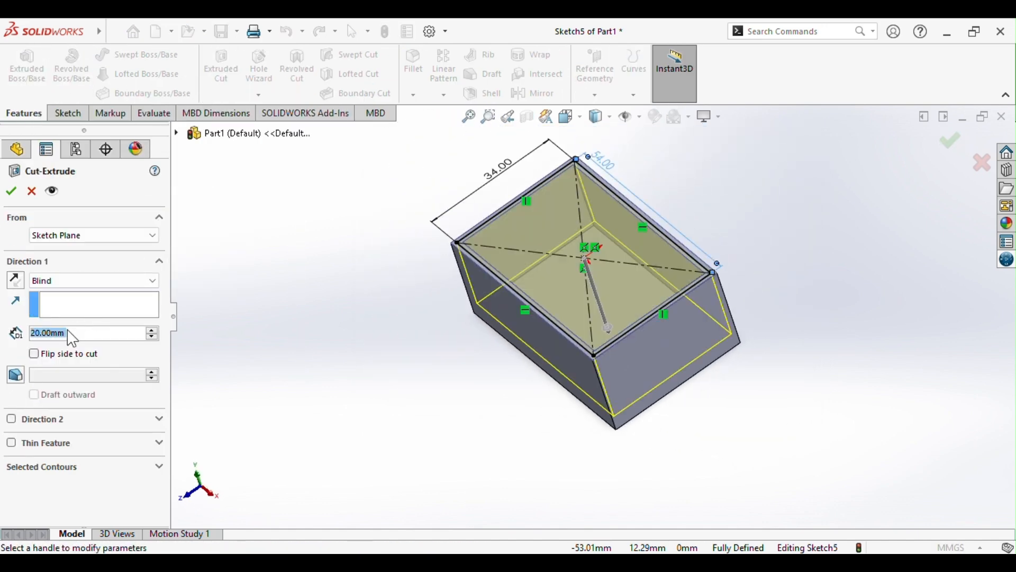
pyautogui.moveTo(415, 381)
pyautogui.mouseDown(button='middle')
pyautogui.moveTo(433, 277)
pyautogui.moveTo(444, 275)
pyautogui.moveTo(450, 294)
pyautogui.mouseUp(button='middle')
pyautogui.click(20, 282)
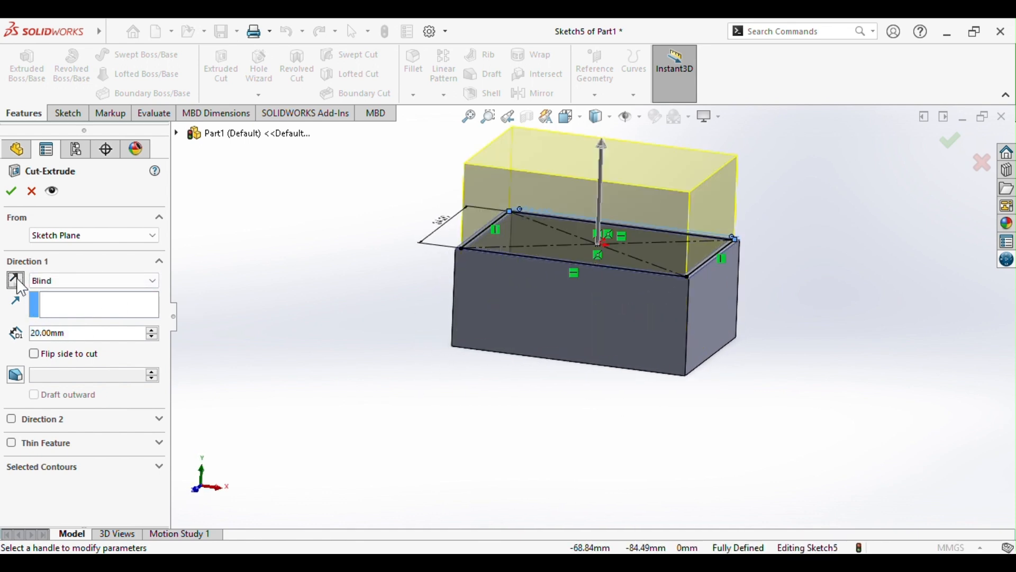
pyautogui.click(21, 283)
pyautogui.rightClick(40, 333)
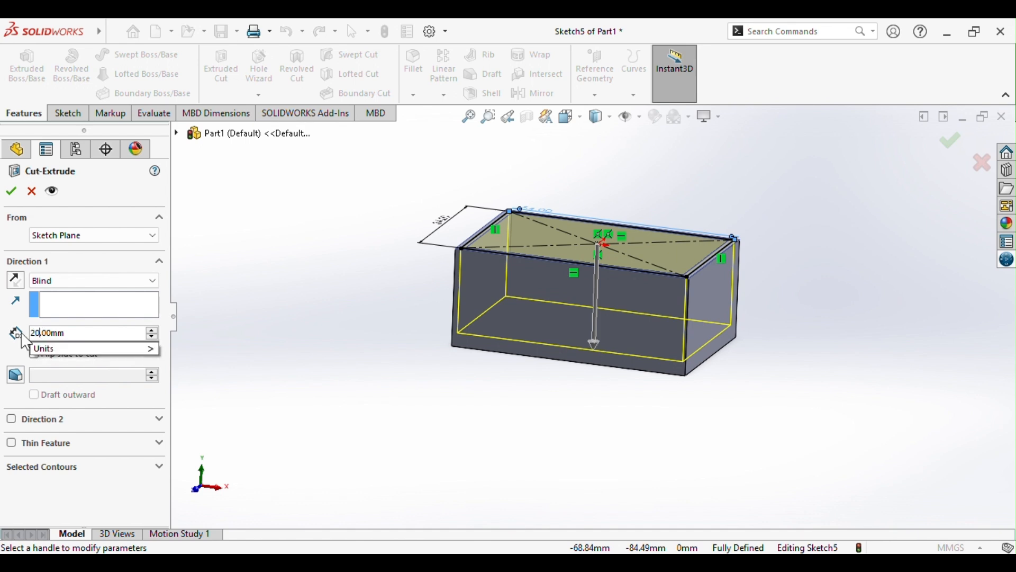
pyautogui.press('BackSpace')
pyautogui.press('BackSpace')
pyautogui.write('3')
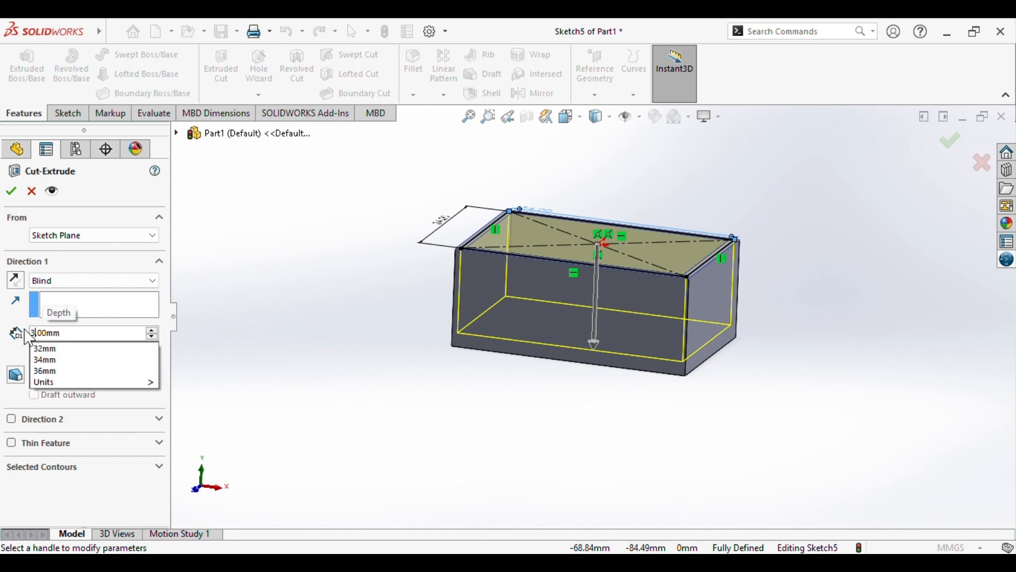
pyautogui.press('Return')
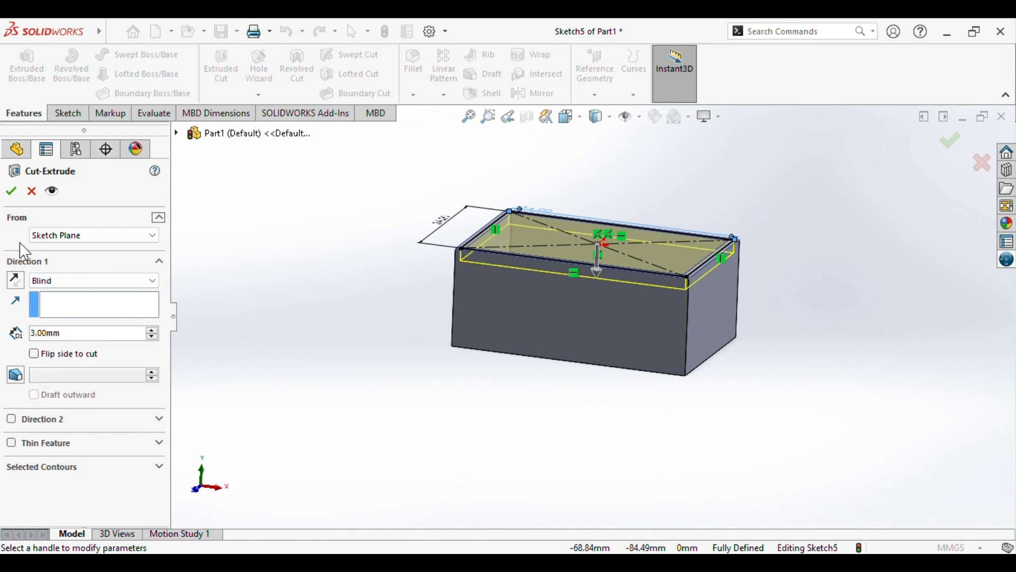
pyautogui.click(11, 195)
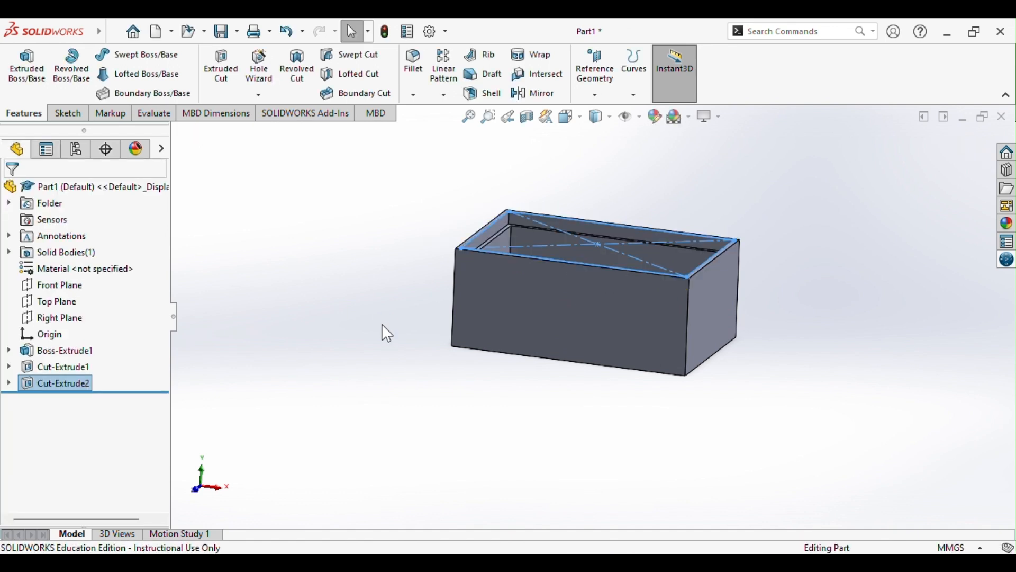
# - Sketch a lower semicircle of about 8.2 mm radius on the long front face with a Centerpoint Arc centred on its upper edge's midpoint
pyautogui.moveTo(283, 310)
pyautogui.mouseDown(button='middle')
pyautogui.moveTo(385, 374)
pyautogui.moveTo(315, 367)
pyautogui.mouseUp(button='middle')
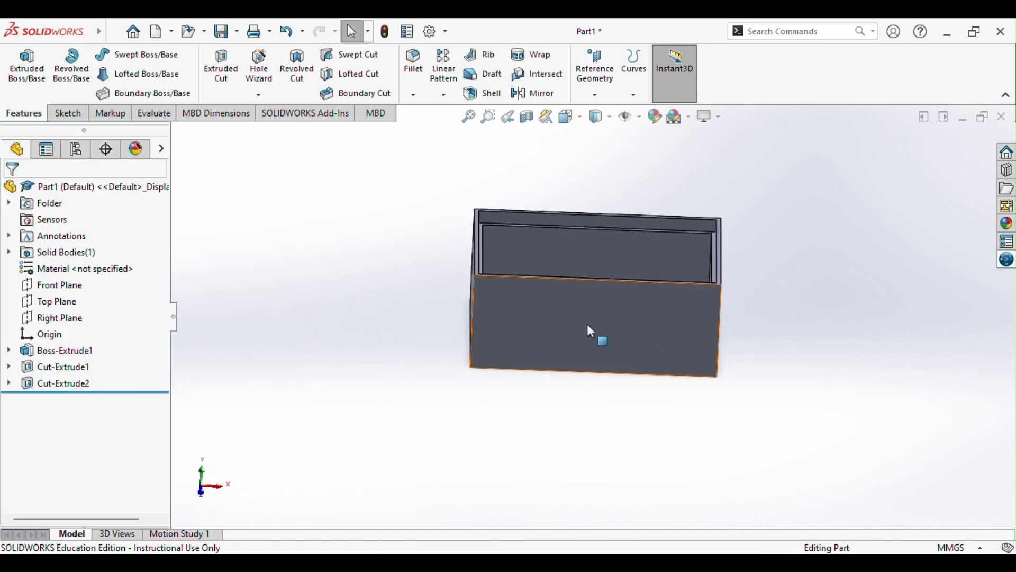
pyautogui.click(603, 323)
pyautogui.click(68, 114)
pyautogui.click(20, 62)
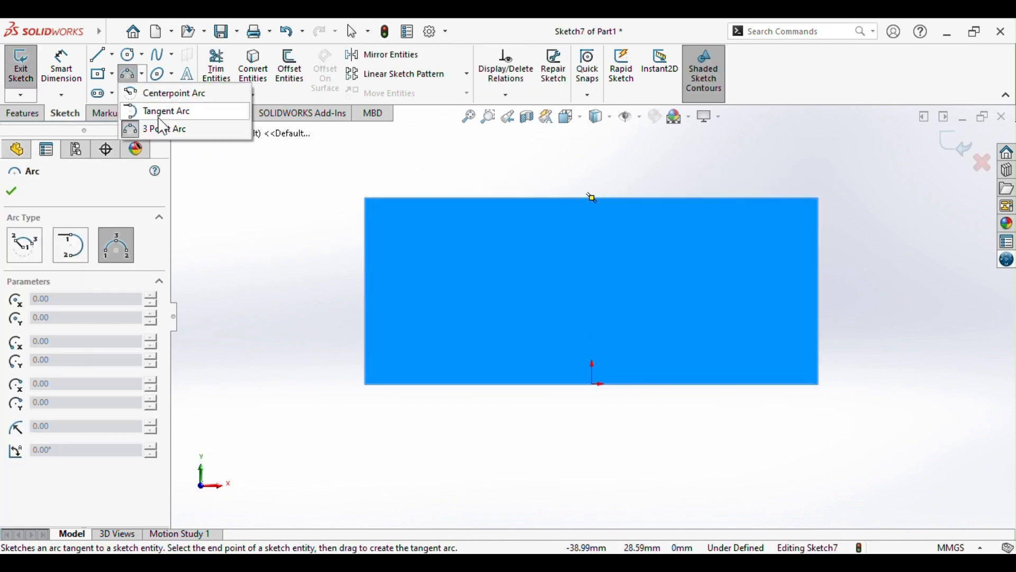
pyautogui.click(164, 93)
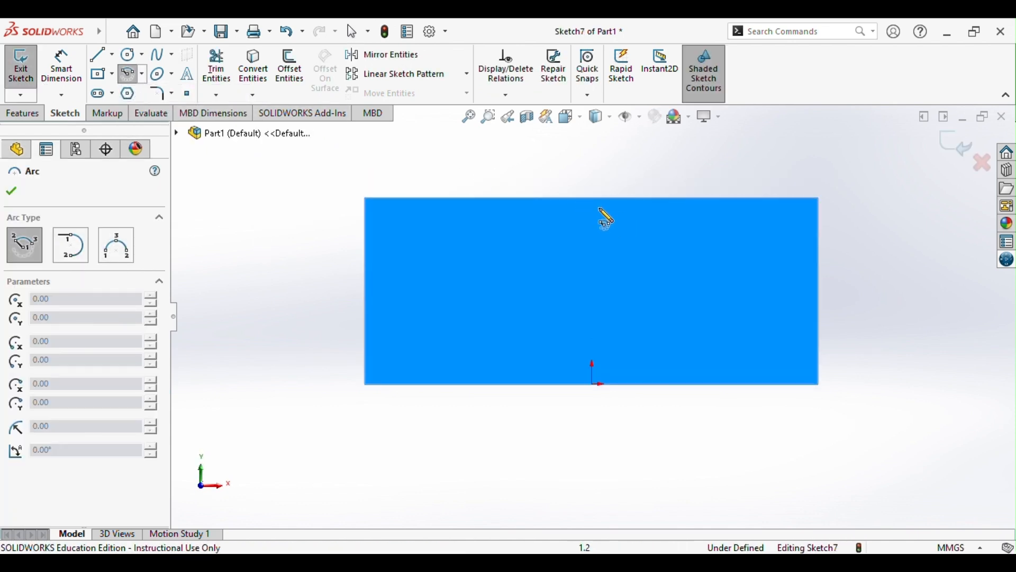
pyautogui.click(591, 197)
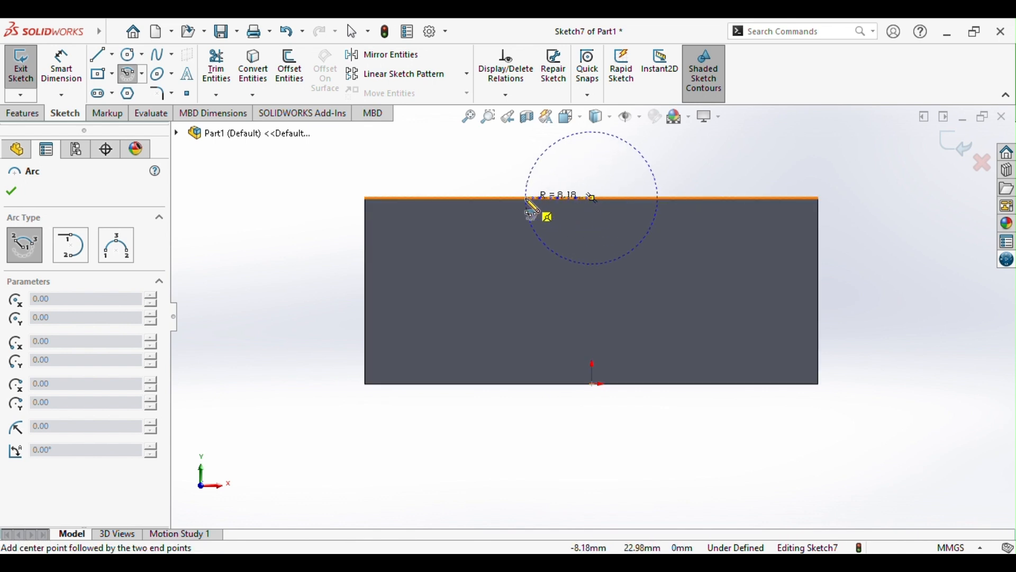
pyautogui.click(527, 200)
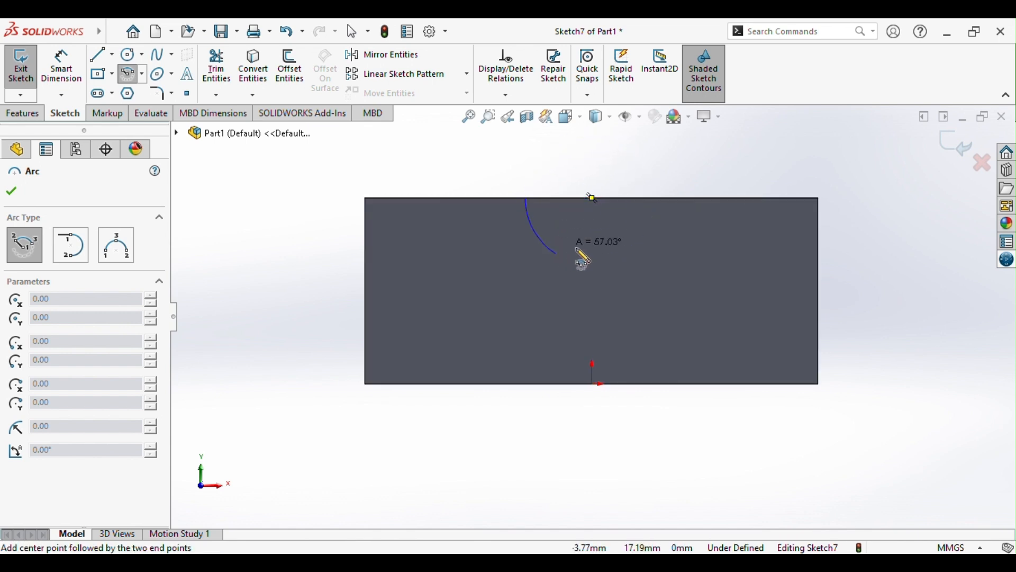
pyautogui.click(658, 198)
# - Dimension the semicircular arc's radius to 7.5 mm
pyautogui.click(66, 79)
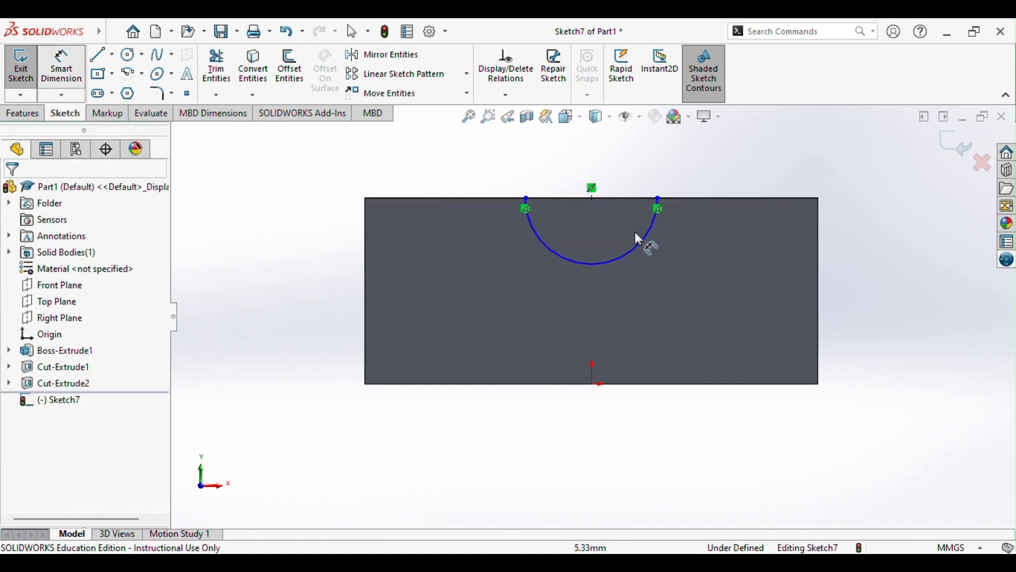
pyautogui.click(647, 240)
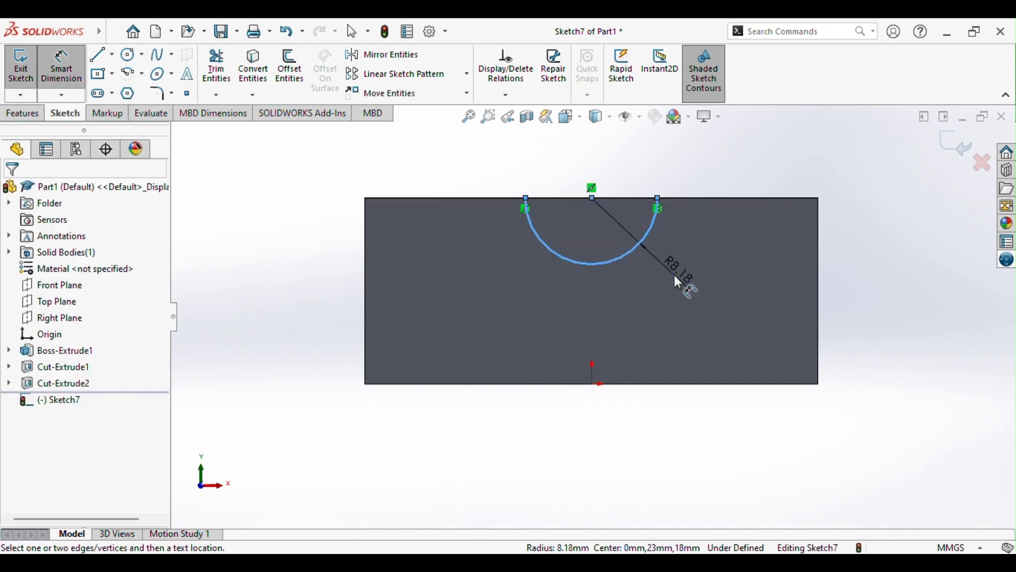
pyautogui.click(675, 273)
pyautogui.write('7.')
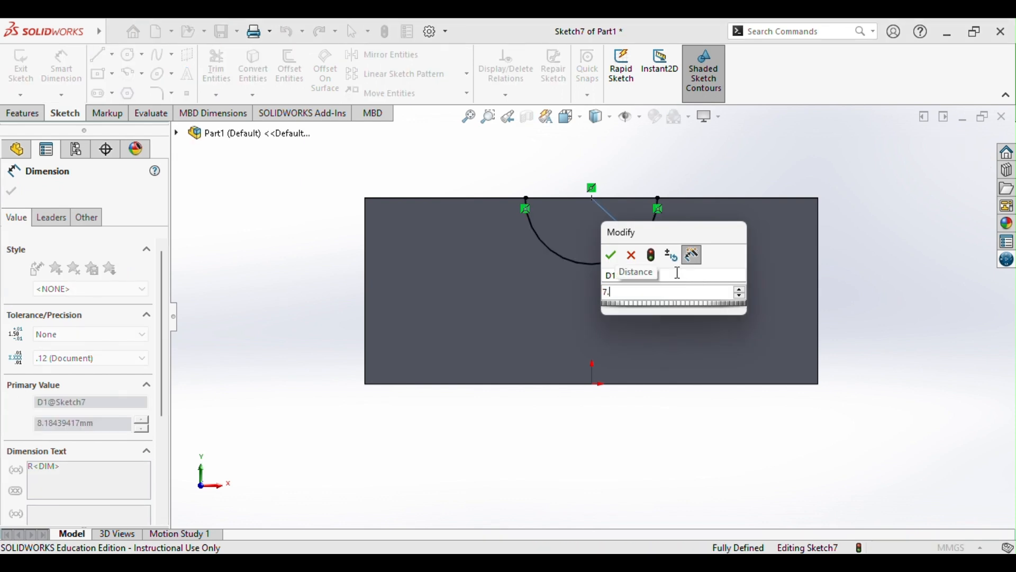
pyautogui.write('5m')
pyautogui.press('Return')
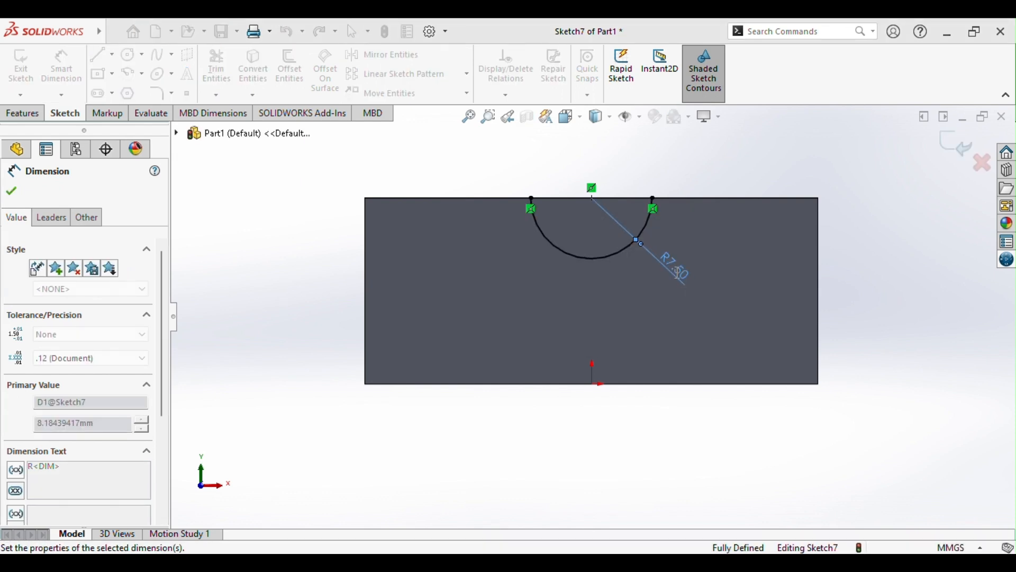
pyautogui.press('Escape')
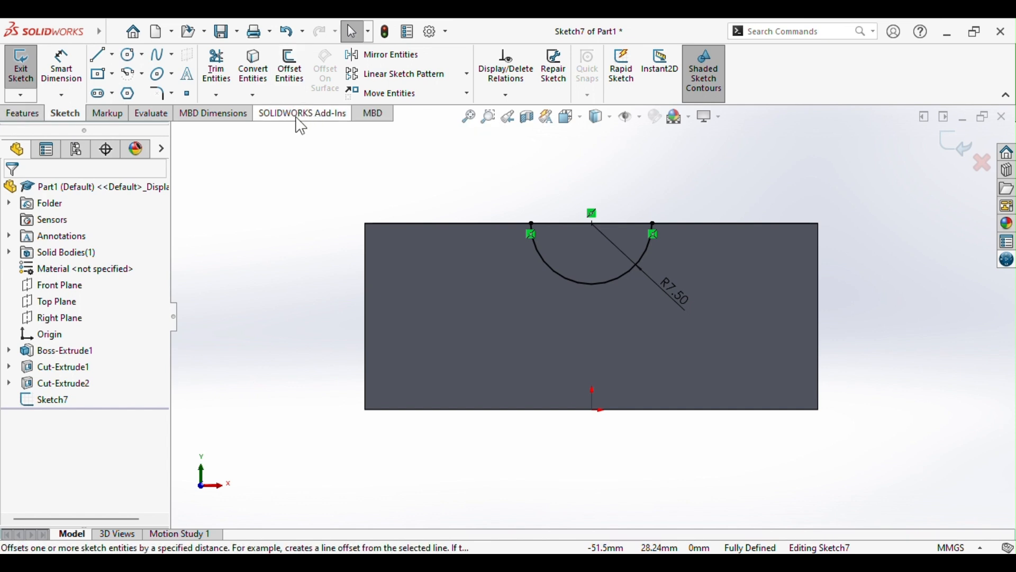
# - Cut the semicircular notch across both long walls of the box with an Extruded Cut set to Through All
pyautogui.click(22, 113)
pyautogui.click(221, 74)
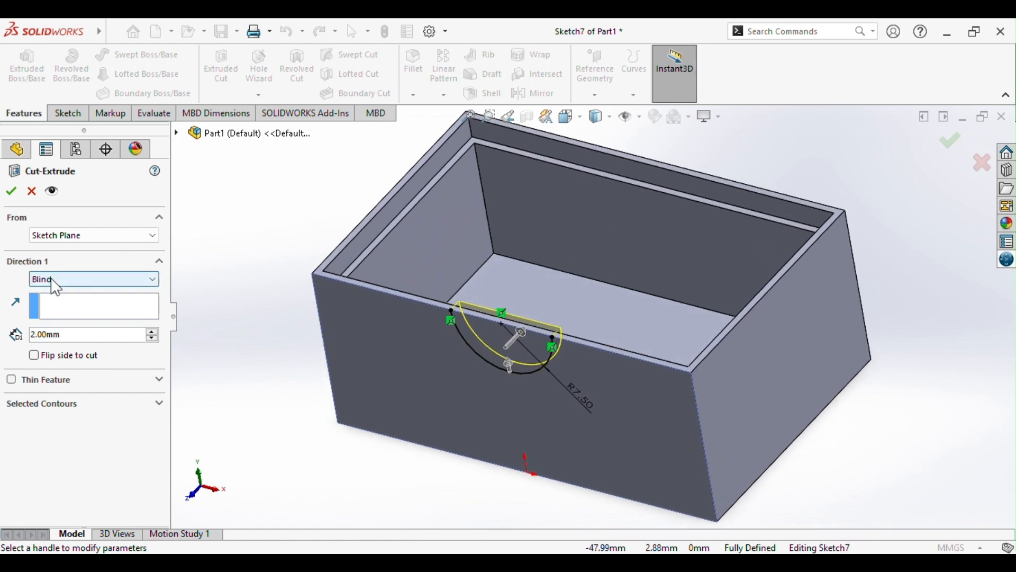
pyautogui.click(52, 282)
pyautogui.click(53, 308)
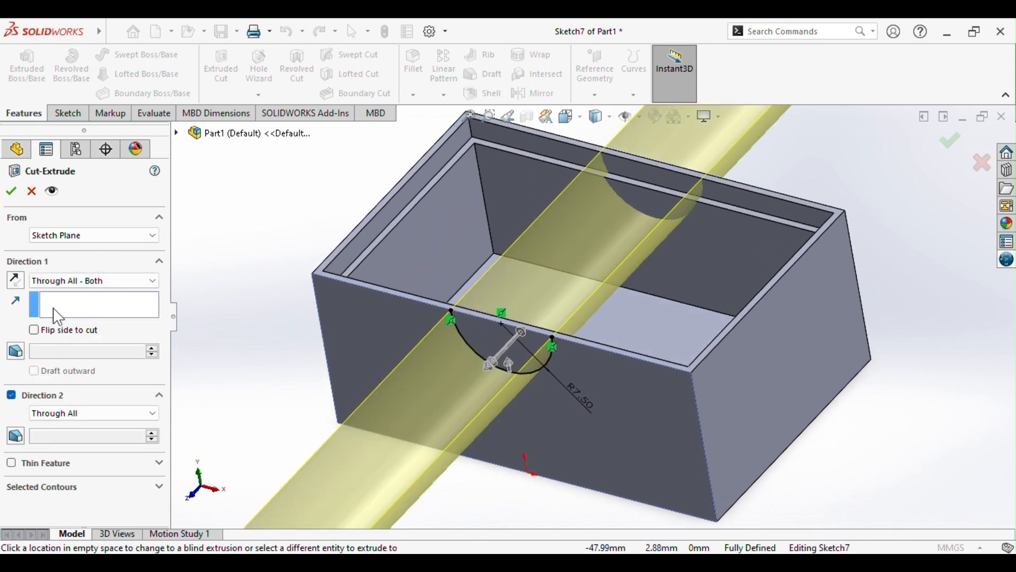
pyautogui.click(68, 280)
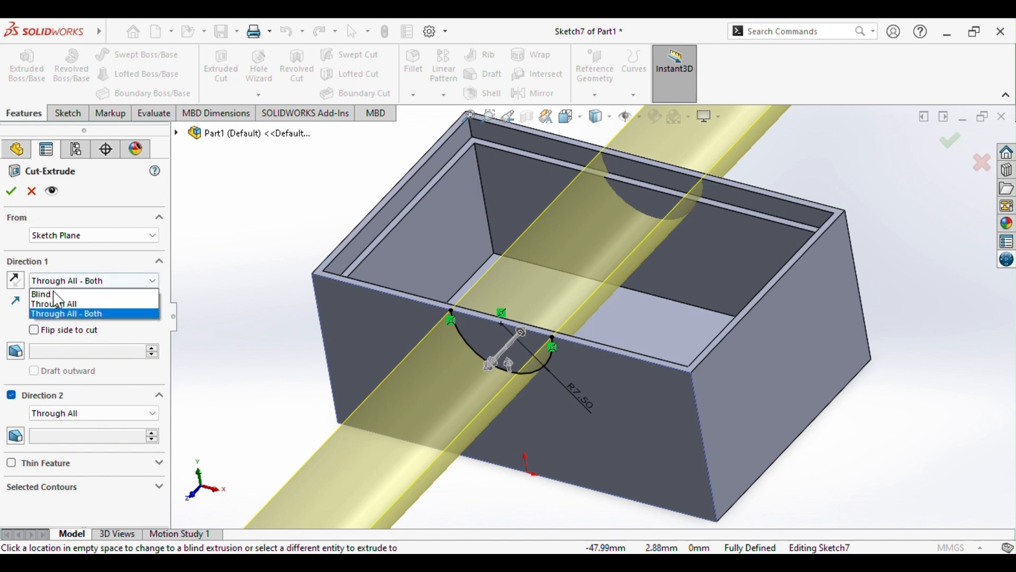
pyautogui.click(58, 300)
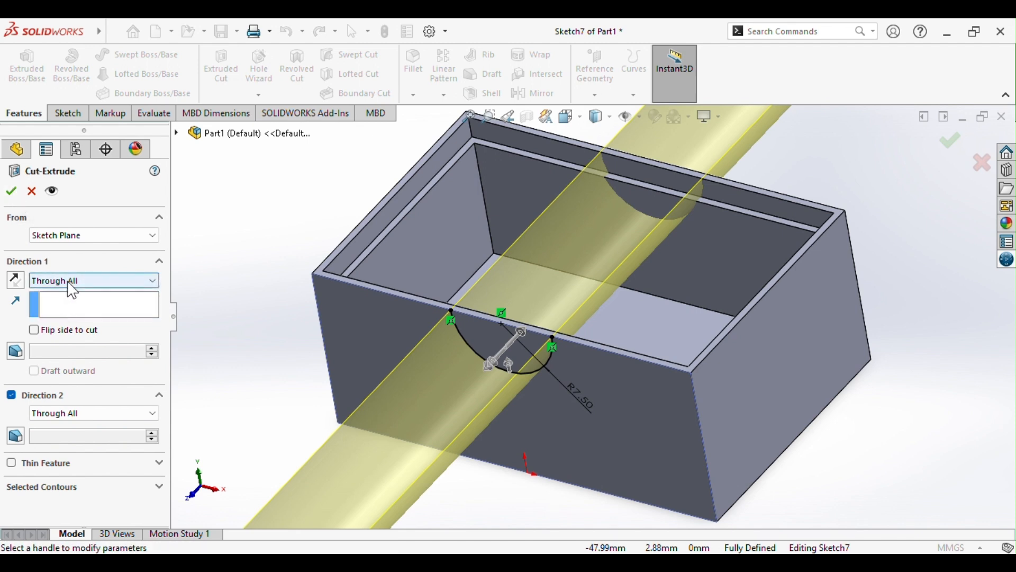
pyautogui.click(11, 191)
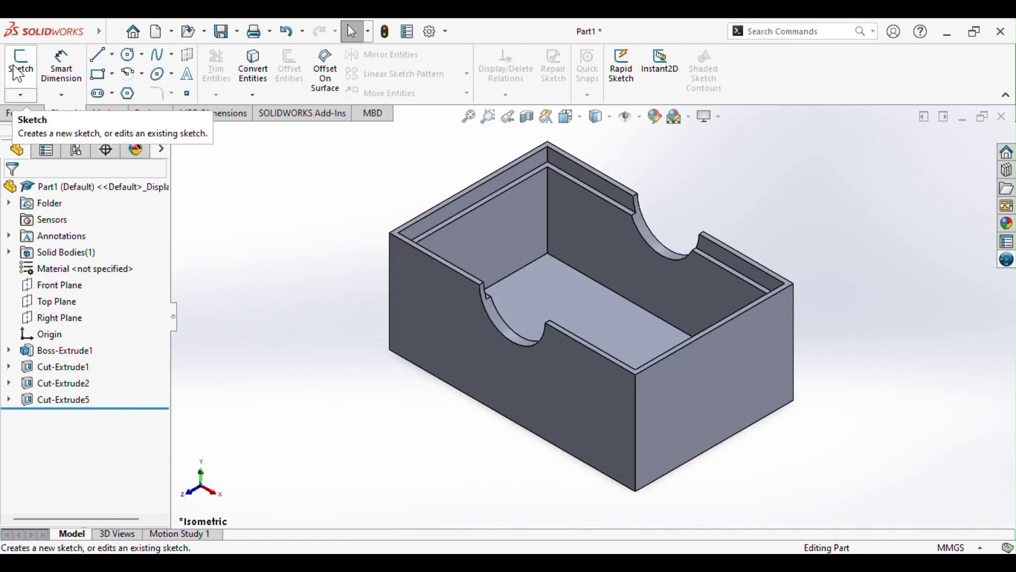
# - Sketch a corner rectangle about 5.5 mm wide and 13.3 mm tall on the box's short end face, hanging from its upper edge
pyautogui.click(686, 354)
pyautogui.click(6, 64)
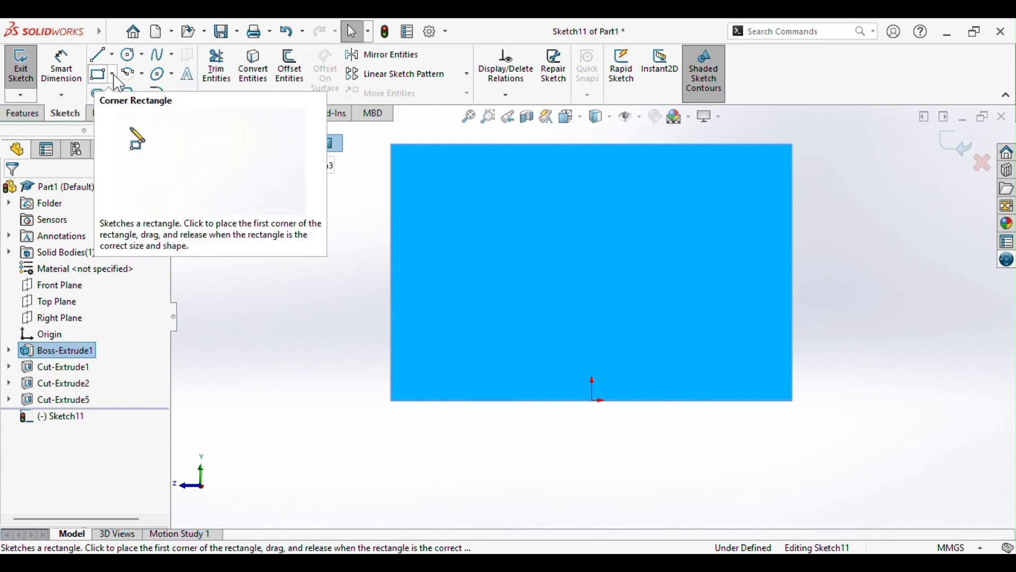
pyautogui.click(101, 74)
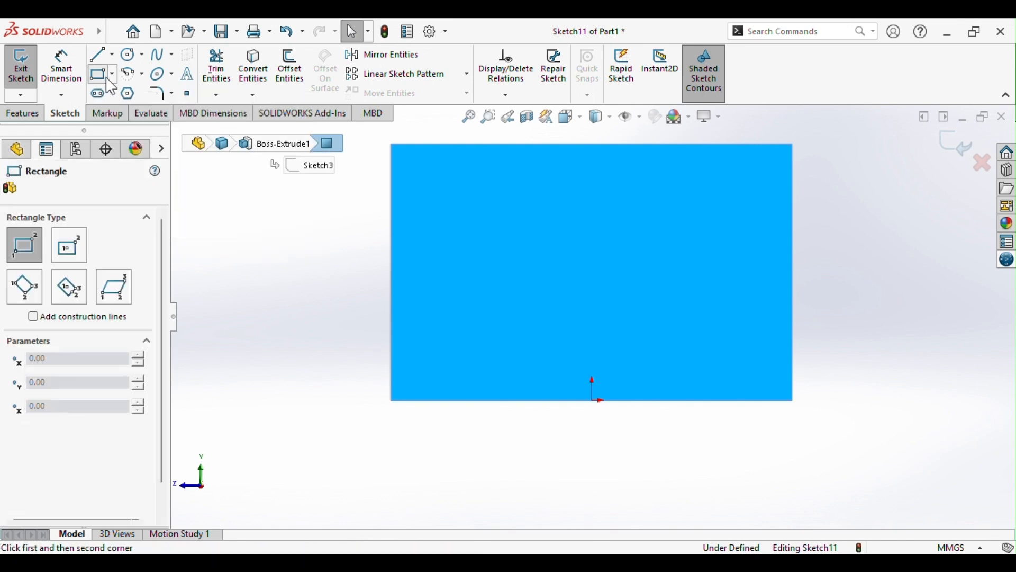
pyautogui.click(112, 74)
pyautogui.click(121, 97)
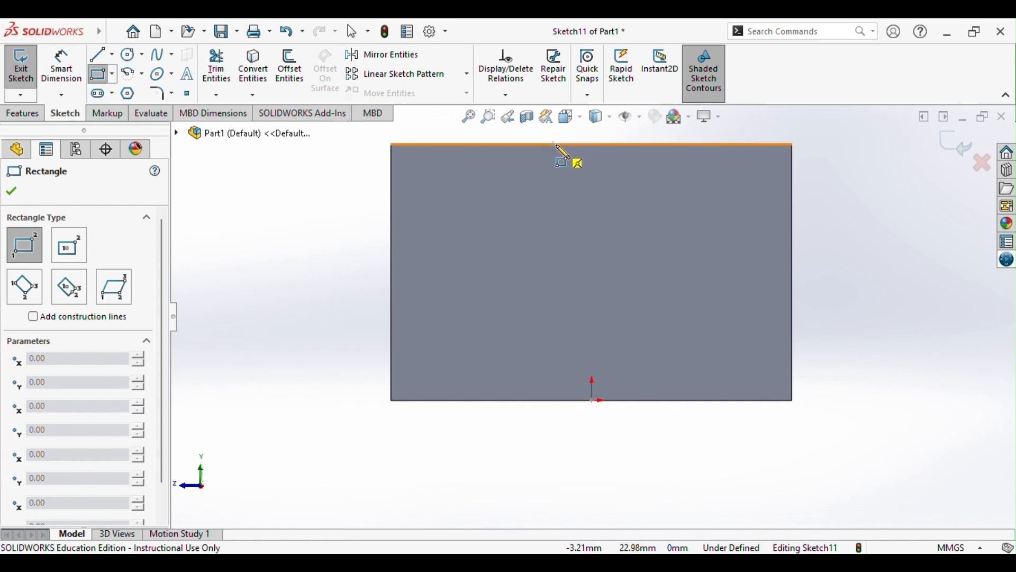
pyautogui.moveTo(557, 145)
pyautogui.mouseDown()
pyautogui.moveTo(619, 263)
pyautogui.moveTo(618, 292)
pyautogui.mouseUp()
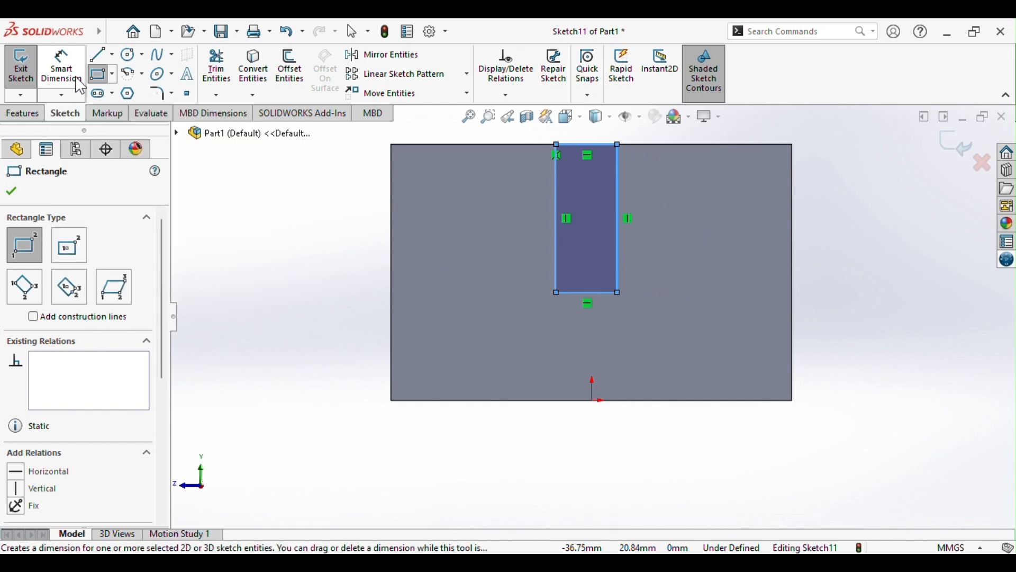
# - Dimension the rectangle's vertical side to 11.33 mm
pyautogui.click(79, 85)
pyautogui.click(556, 190)
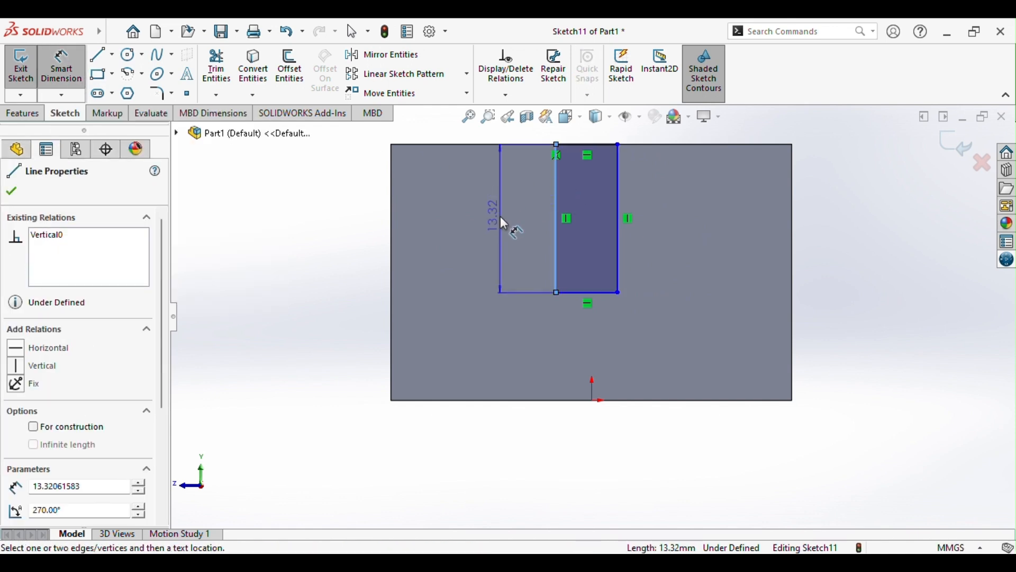
pyautogui.click(499, 216)
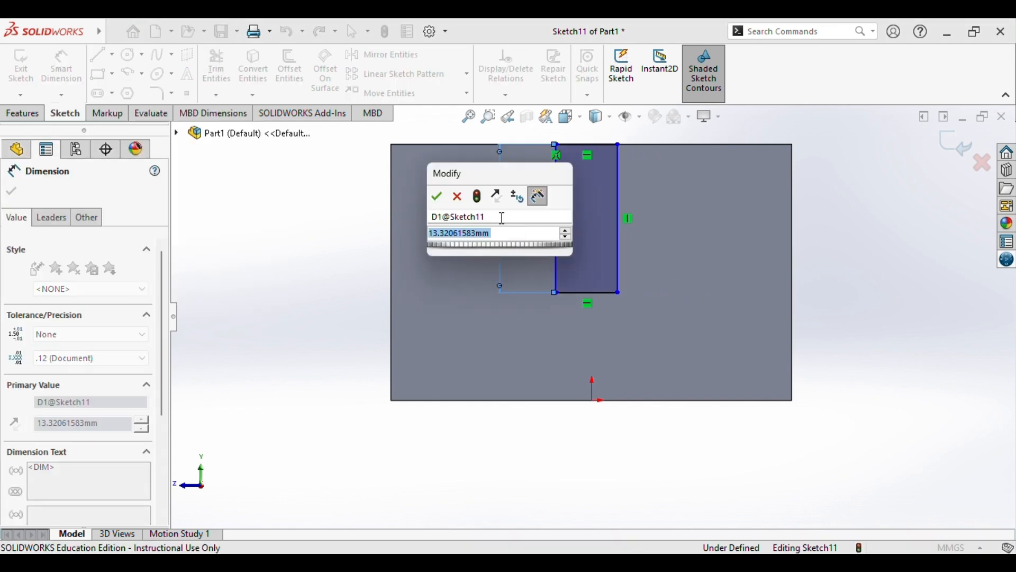
pyautogui.write('11.3')
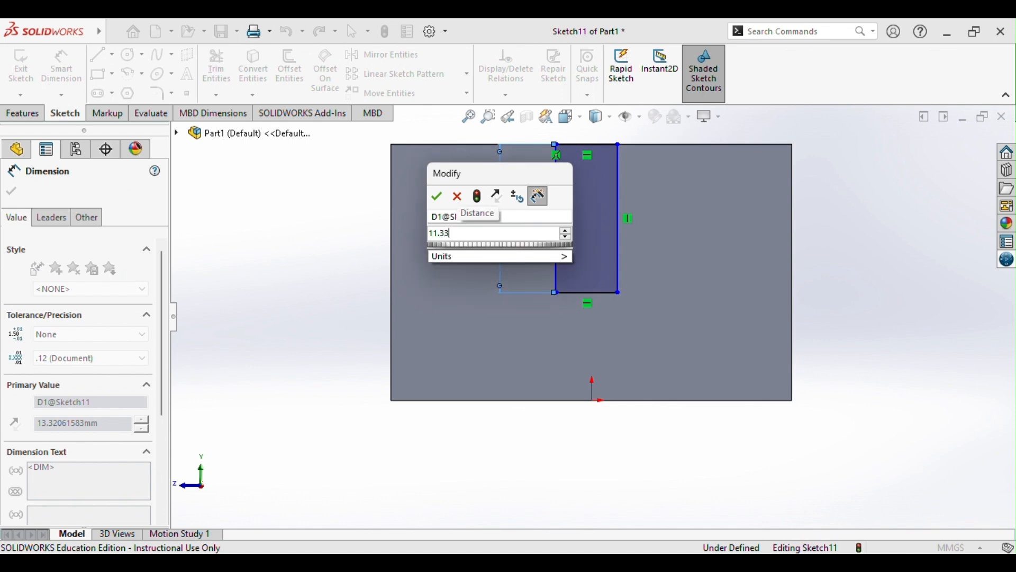
pyautogui.write('3')
pyautogui.press('Return')
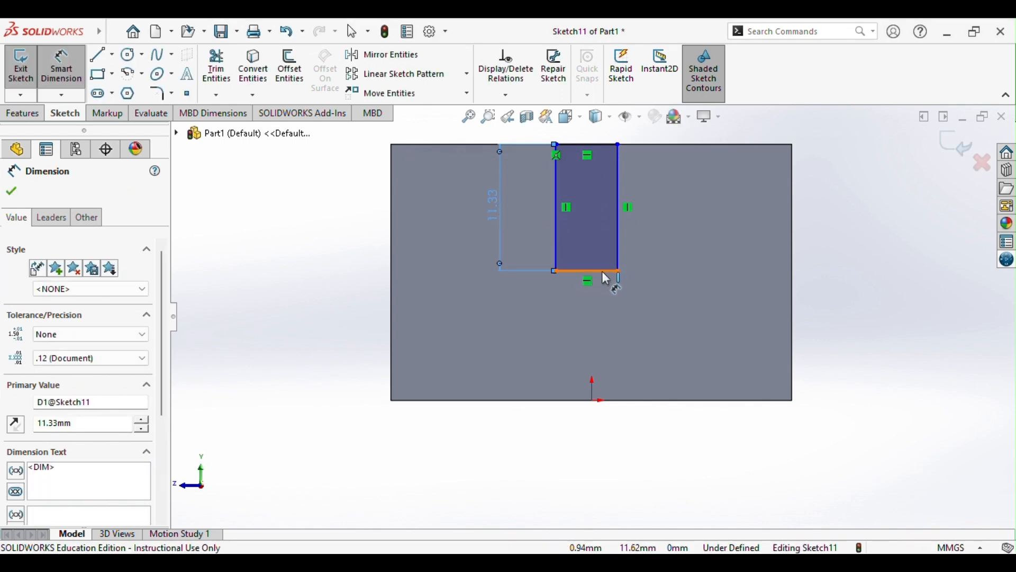
# - Dimension the rectangle's lower horizontal side to 5 mm
pyautogui.click(604, 272)
pyautogui.click(587, 316)
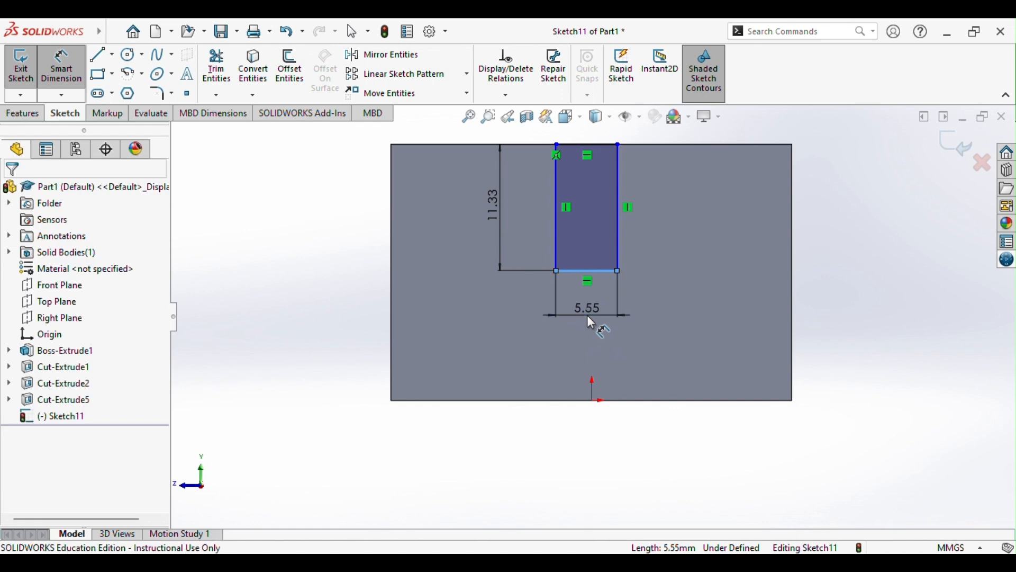
pyautogui.write('5.')
pyautogui.write('55')
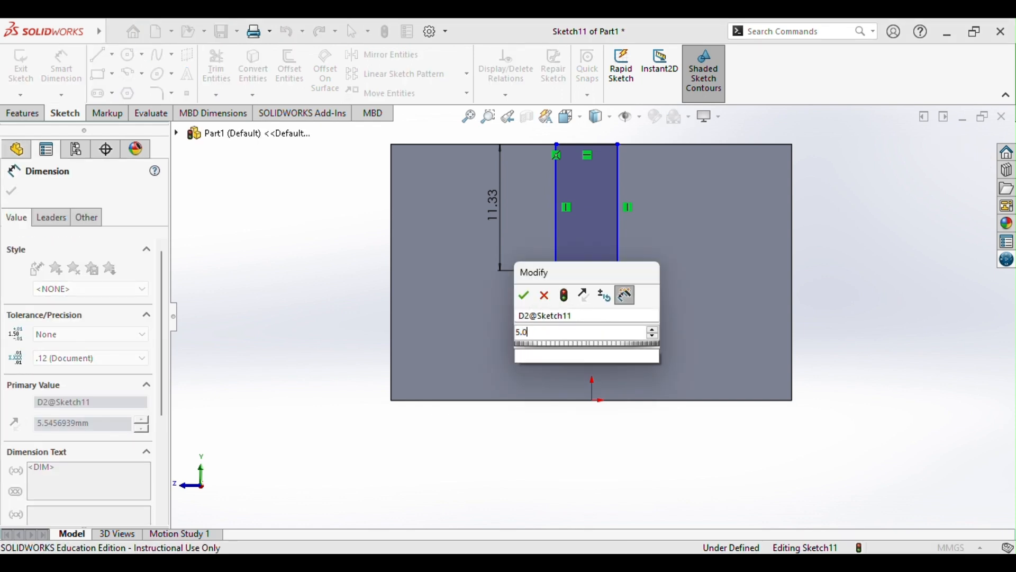
pyautogui.press('Return')
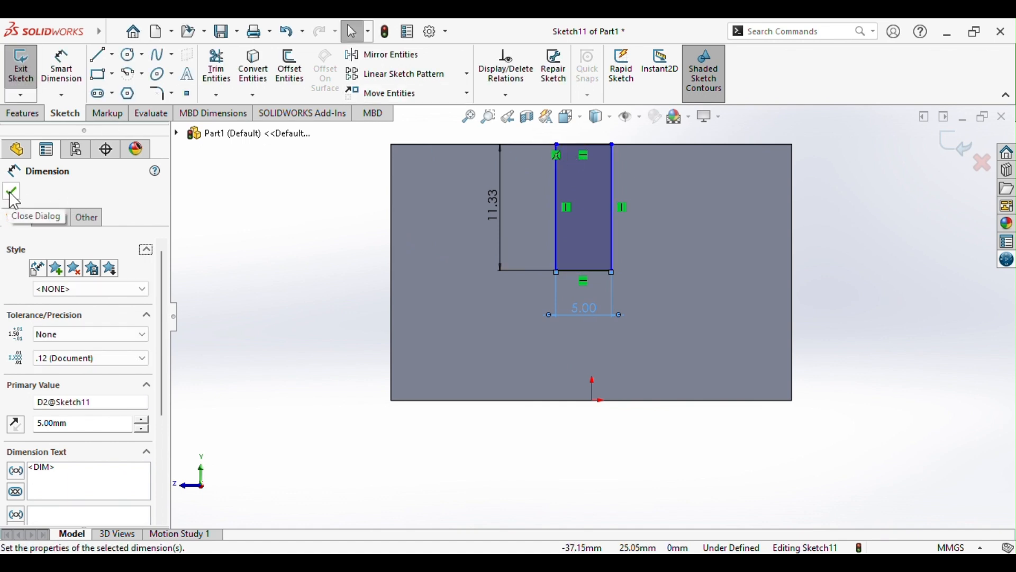
pyautogui.click(11, 192)
# - Centre the rectangle on the end face with a Vertical relation between its upper line's midpoint and the origin
pyautogui.rightClick(579, 153)
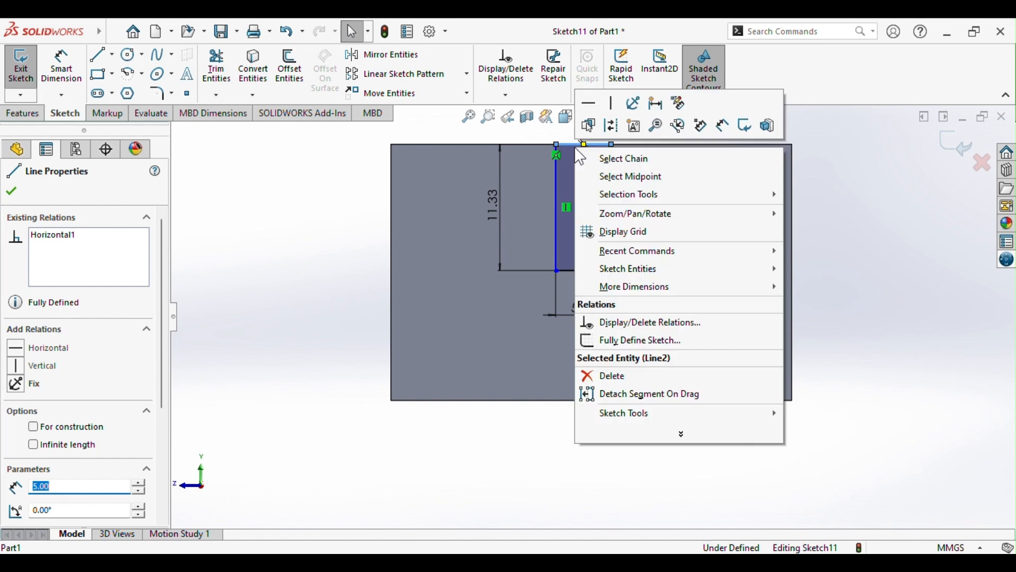
pyautogui.click(614, 173)
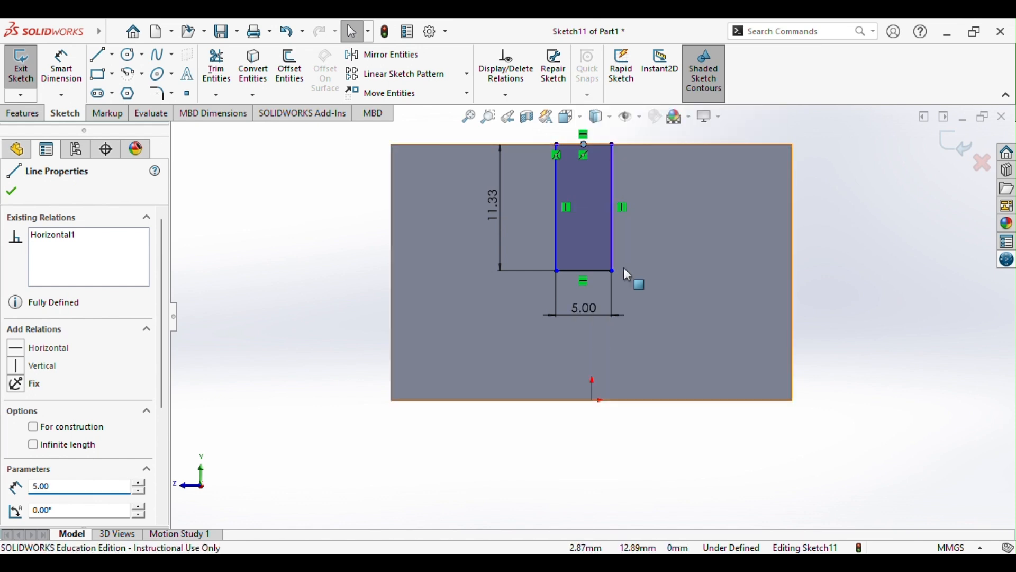
pyautogui.keyDown('ctrl'); pyautogui.click(593, 401); pyautogui.keyUp('ctrl')
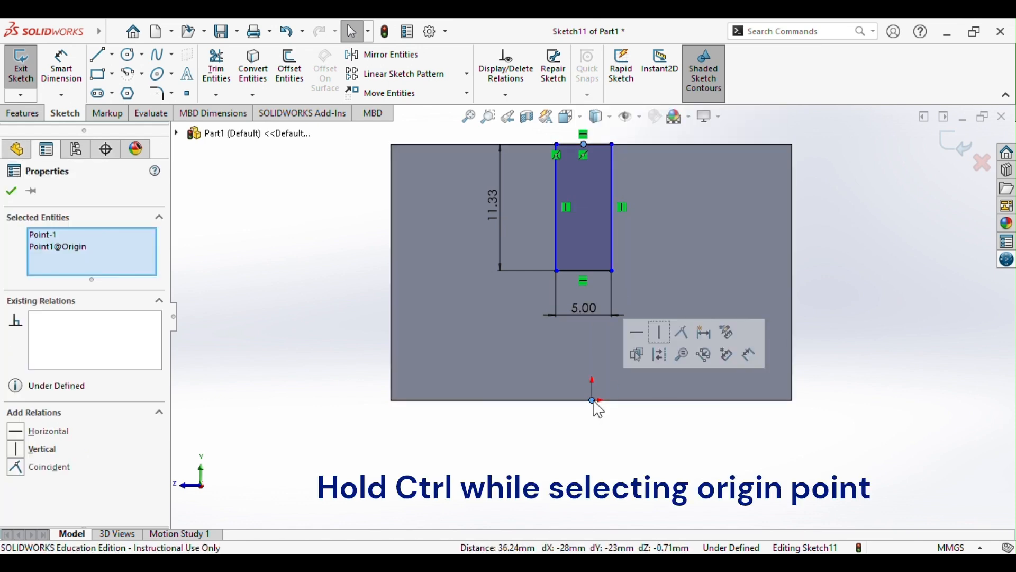
pyautogui.click(24, 456)
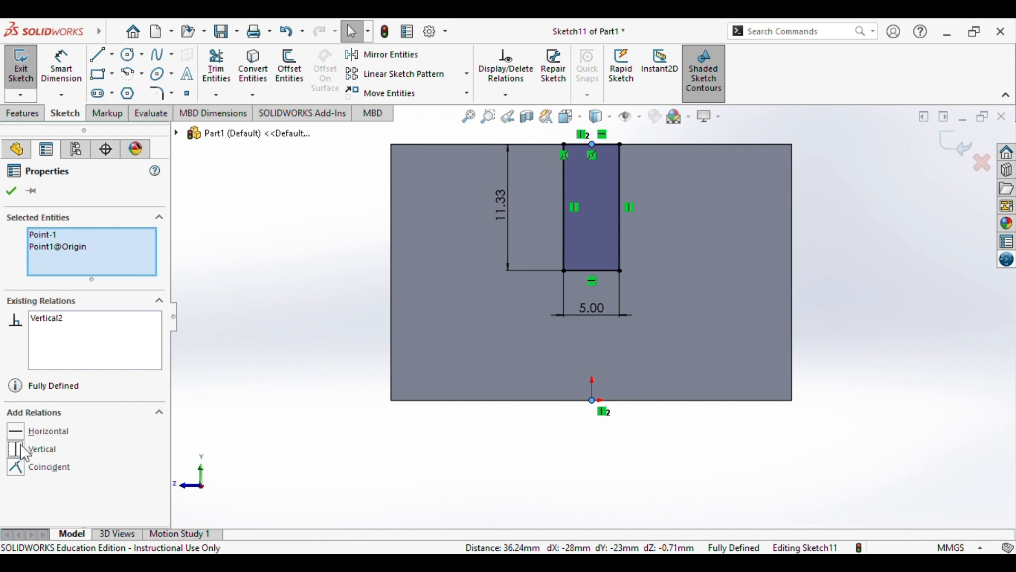
pyautogui.click(19, 190)
# - Add a Tangent Arc joining the rectangle's two lower corners to form a rounded slot end
pyautogui.click(134, 79)
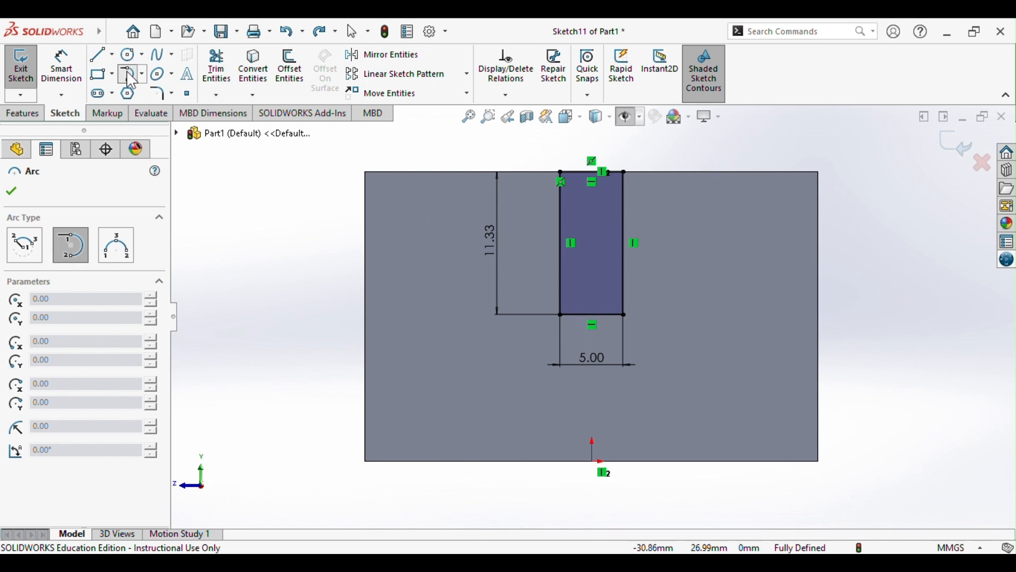
pyautogui.press('Escape')
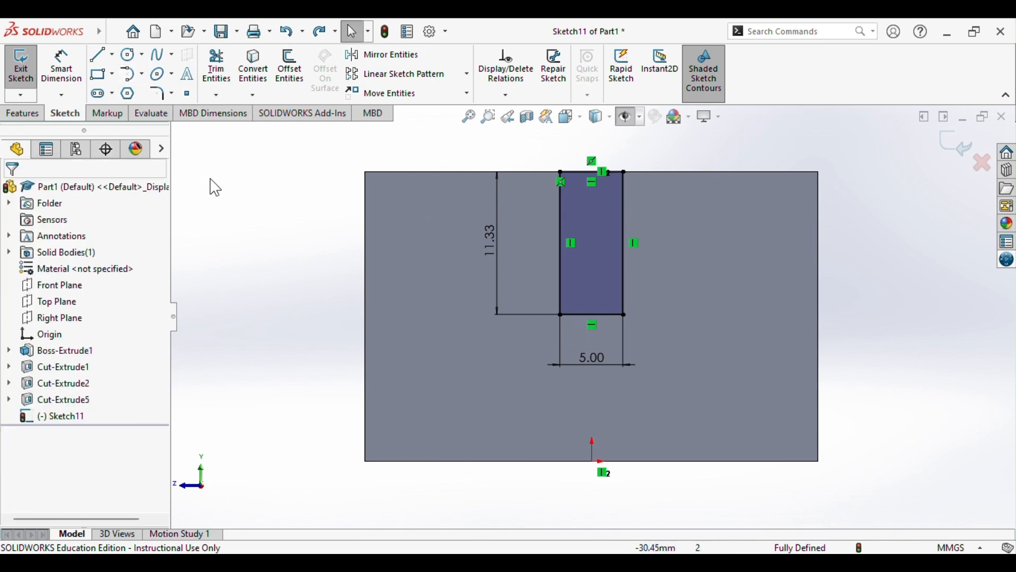
pyautogui.click(131, 81)
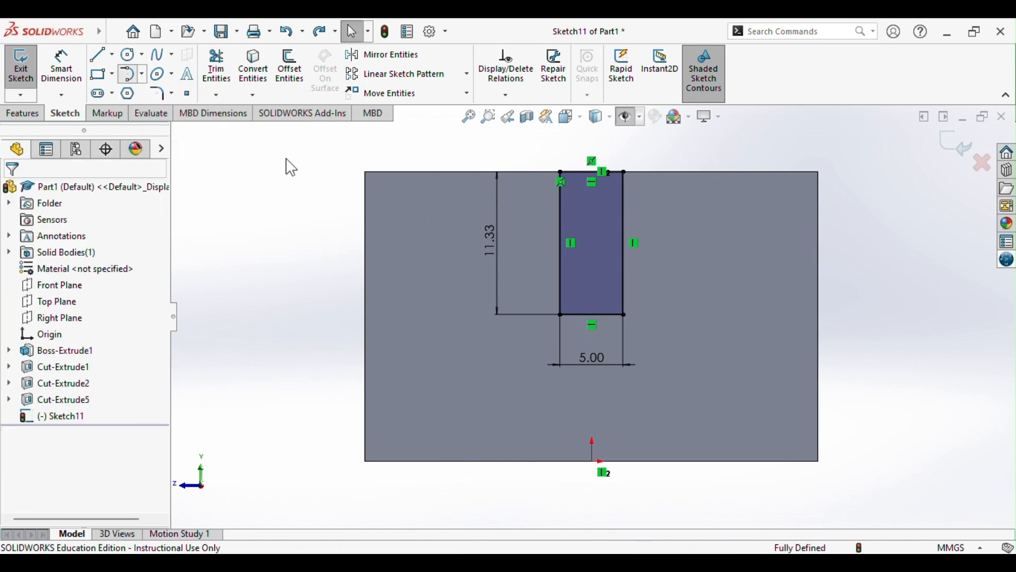
pyautogui.click(560, 315)
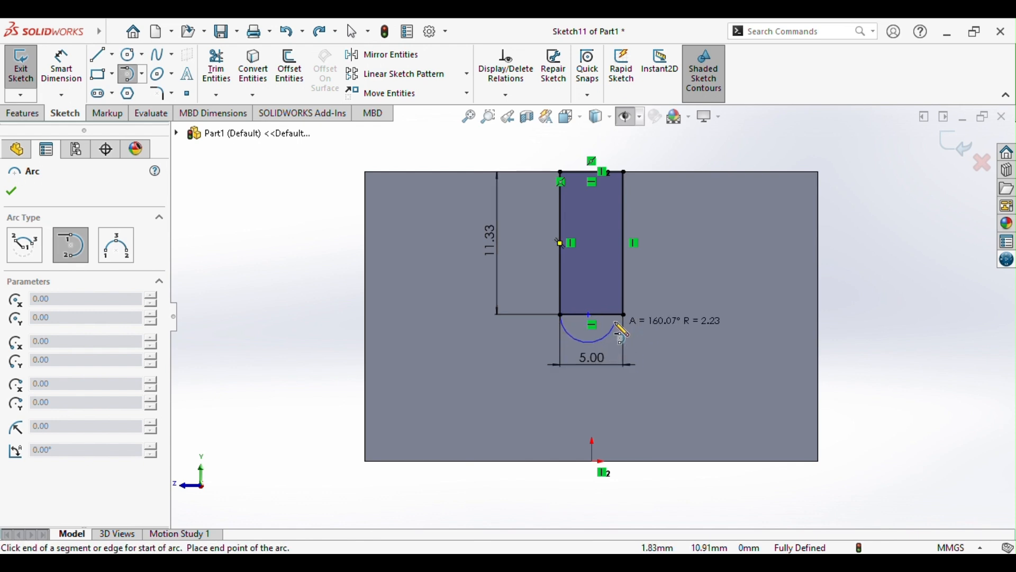
pyautogui.click(624, 315)
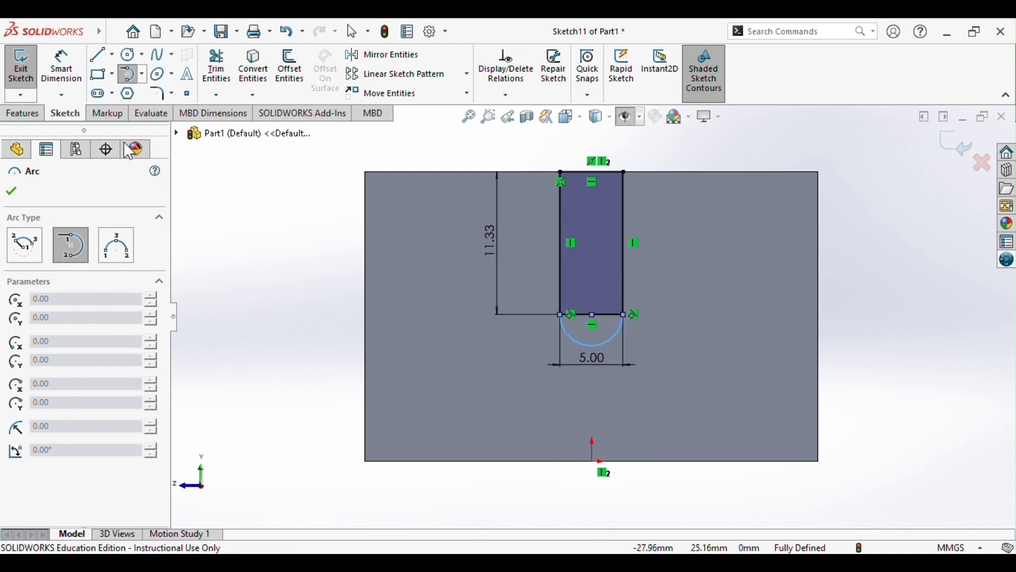
pyautogui.press('Escape')
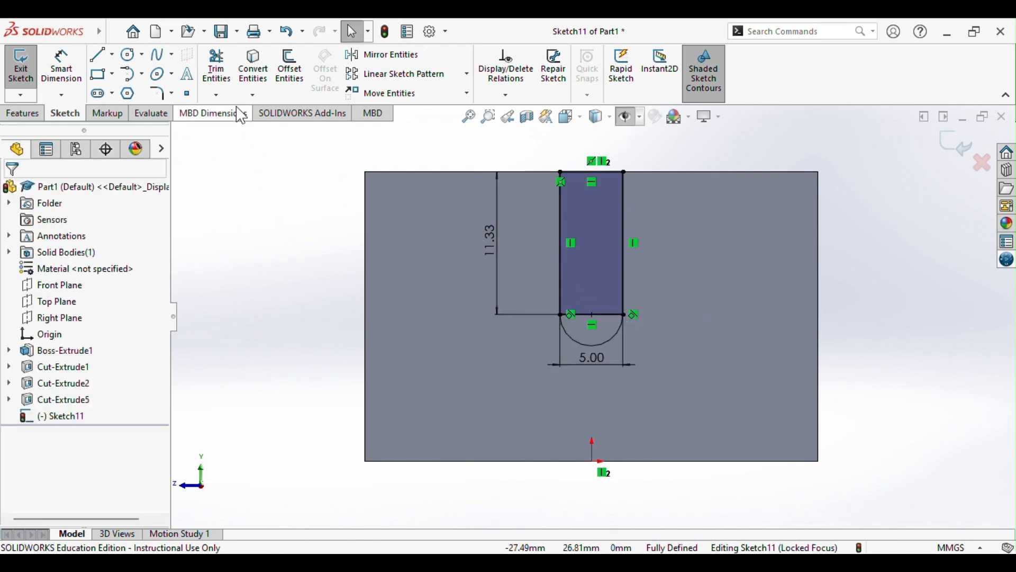
# - Trim away the straight line between the rectangle and the arc with Power trim
pyautogui.click(216, 66)
pyautogui.moveTo(591, 295)
pyautogui.mouseDown()
pyautogui.moveTo(601, 322)
pyautogui.moveTo(602, 309)
pyautogui.mouseUp()
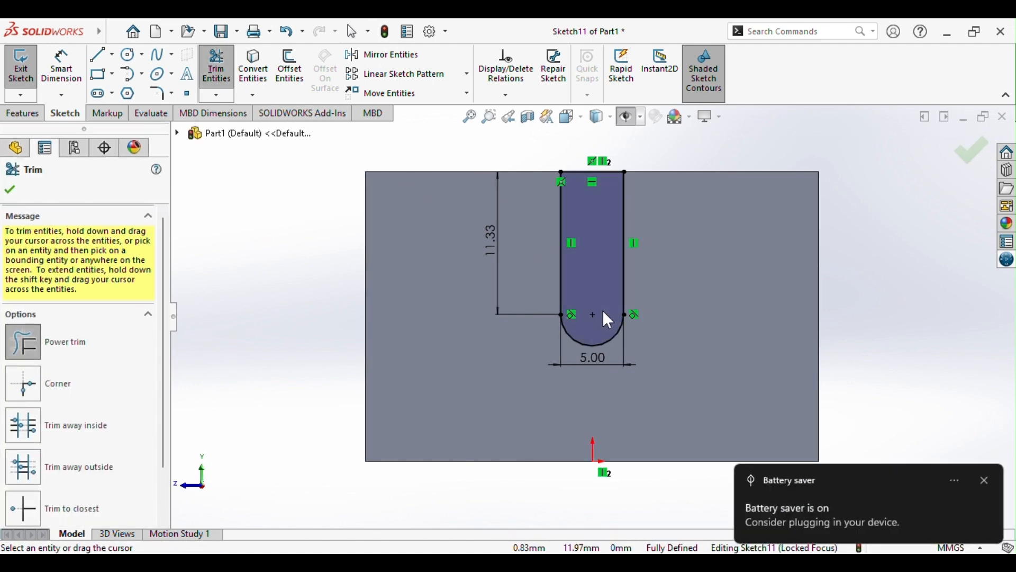
pyautogui.click(10, 191)
# - Cut the round-ended slot through the short end wall with a blind Extruded Cut 2 mm deep
pyautogui.click(17, 114)
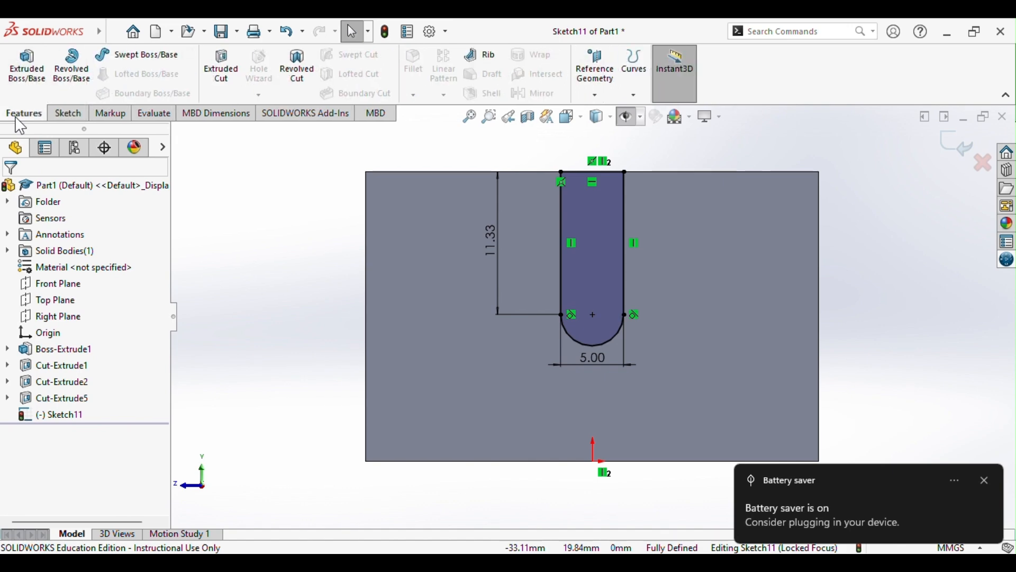
pyautogui.click(229, 70)
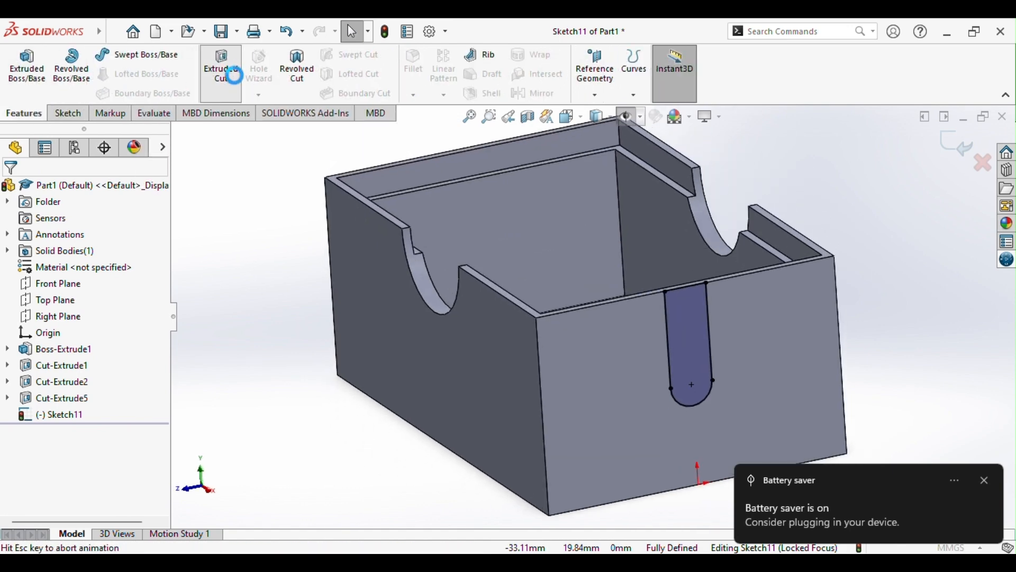
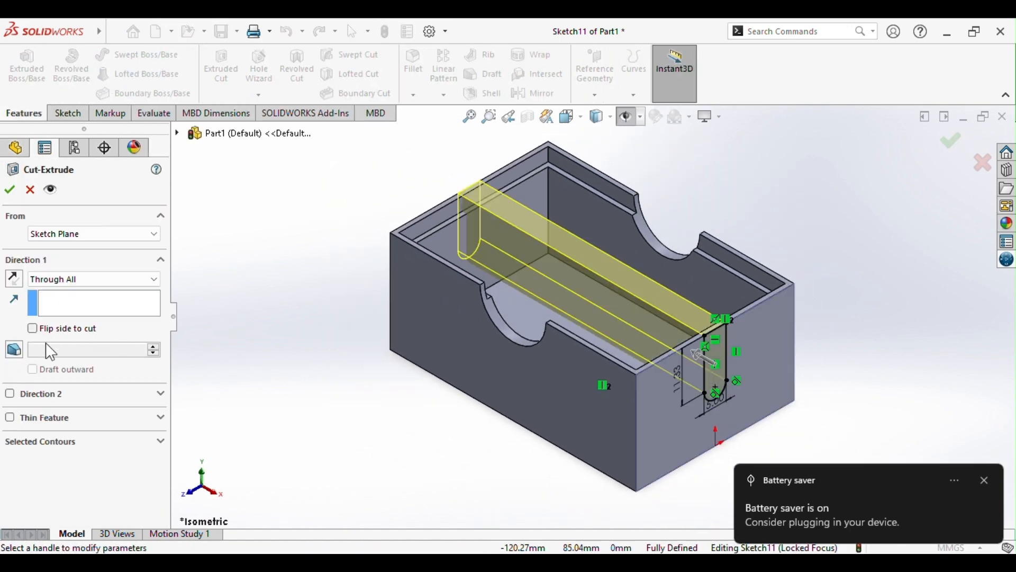
pyautogui.click(59, 279)
pyautogui.click(61, 302)
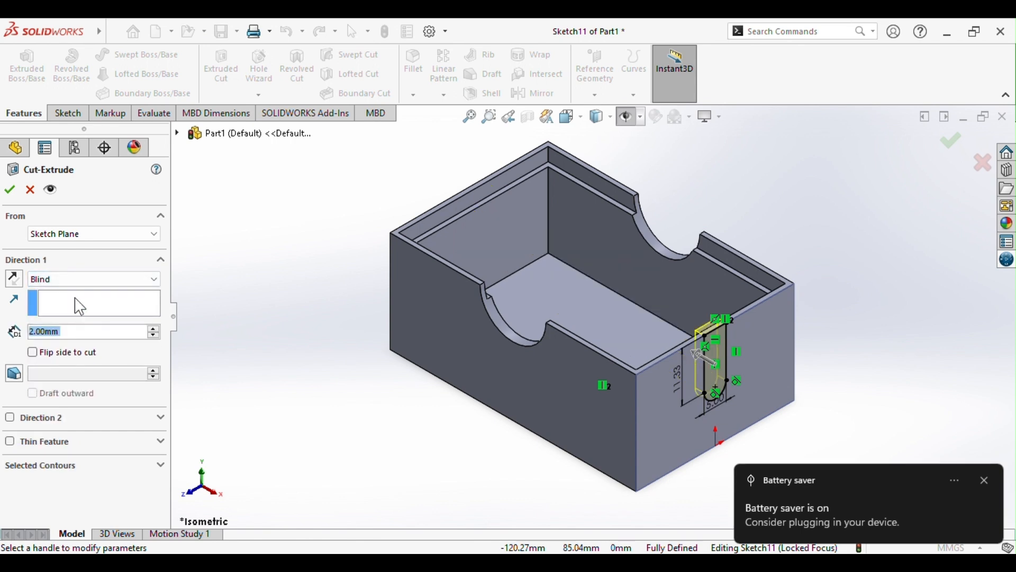
pyautogui.click(32, 331)
pyautogui.click(58, 333)
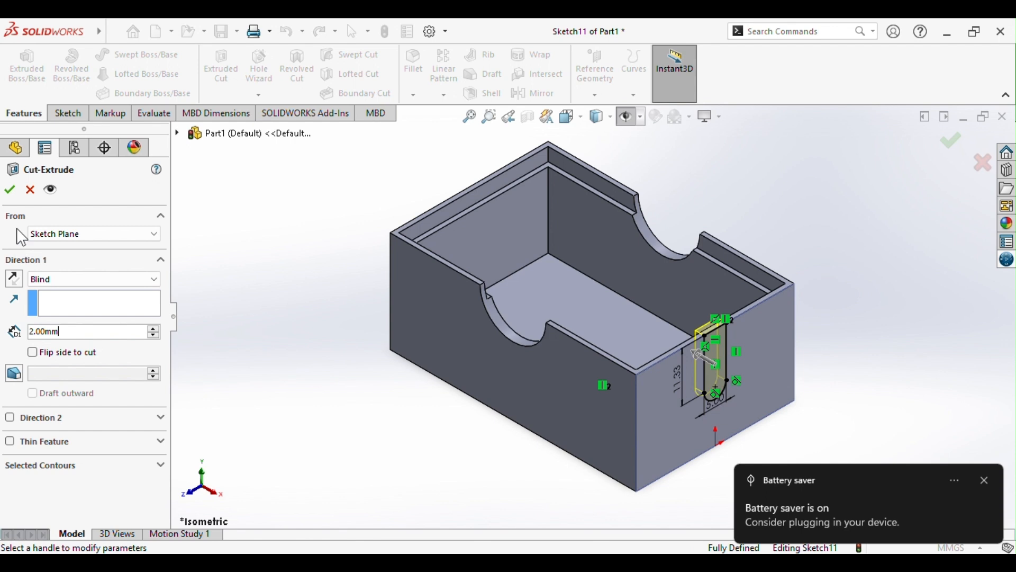
pyautogui.click(9, 190)
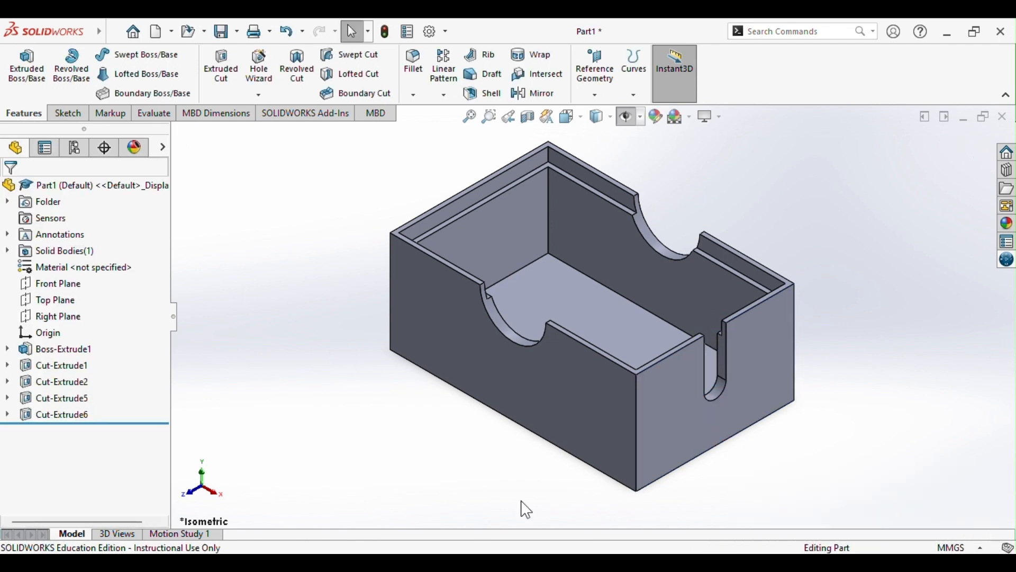
# - Sketch a corner rectangle about 3.9 mm wide and 11.3 mm tall on the box's underside, near one short edge
pyautogui.moveTo(526, 509); pyautogui.dragTo(558, 290, button='middle')
pyautogui.rightClick(558, 288)
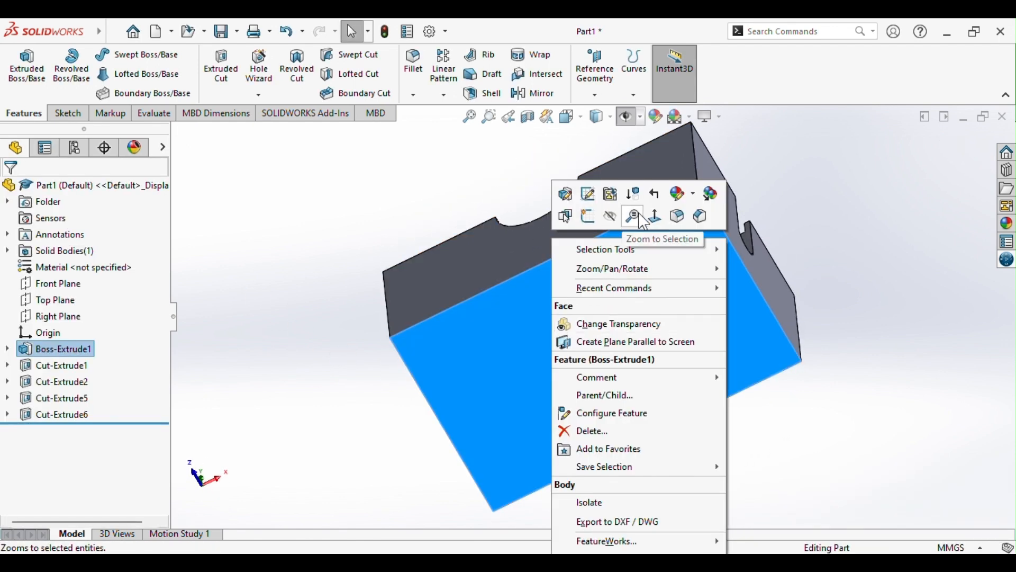
pyautogui.click(654, 217)
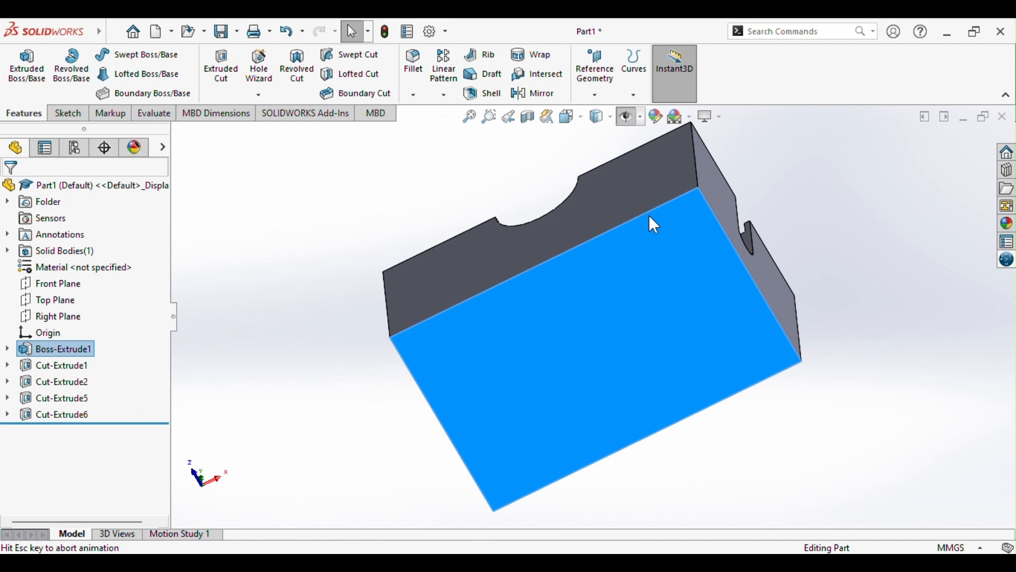
pyautogui.click(66, 114)
pyautogui.click(21, 66)
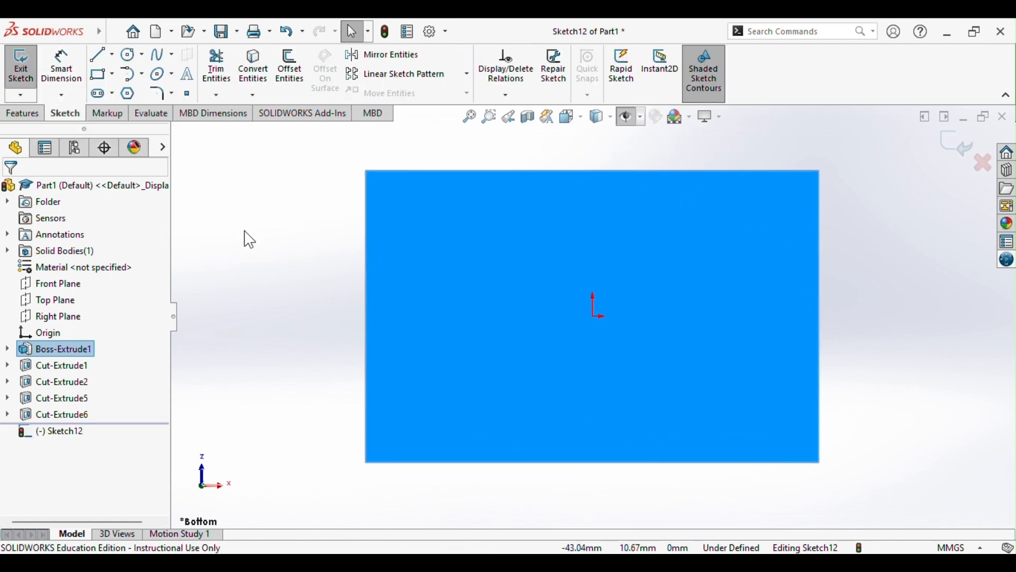
pyautogui.click(103, 77)
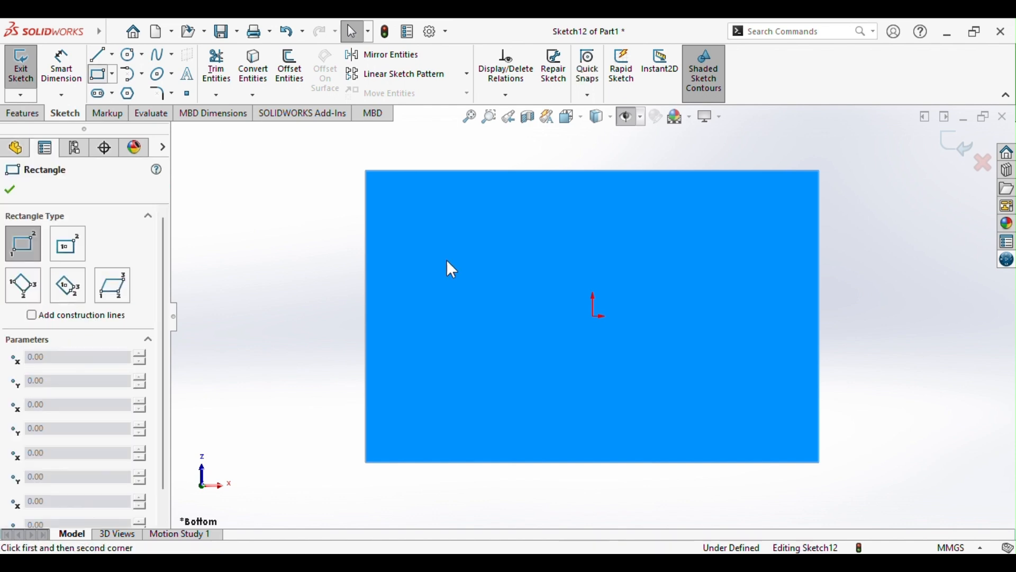
pyautogui.moveTo(413, 268); pyautogui.dragTo(445, 360)
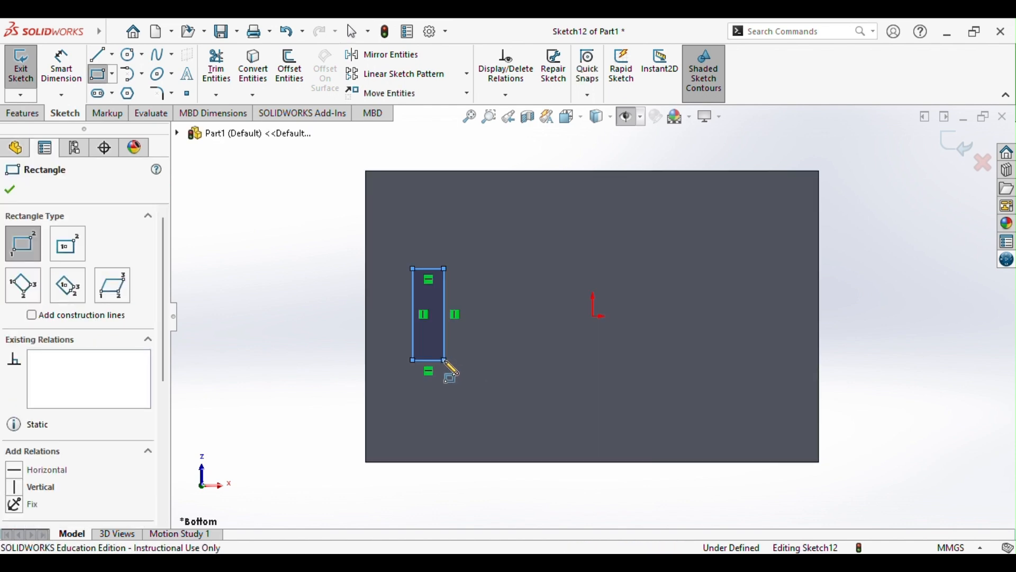
pyautogui.click(16, 195)
# - Dimension the underside rectangle's long side to 10.5 mm
pyautogui.click(61, 66)
pyautogui.click(411, 297)
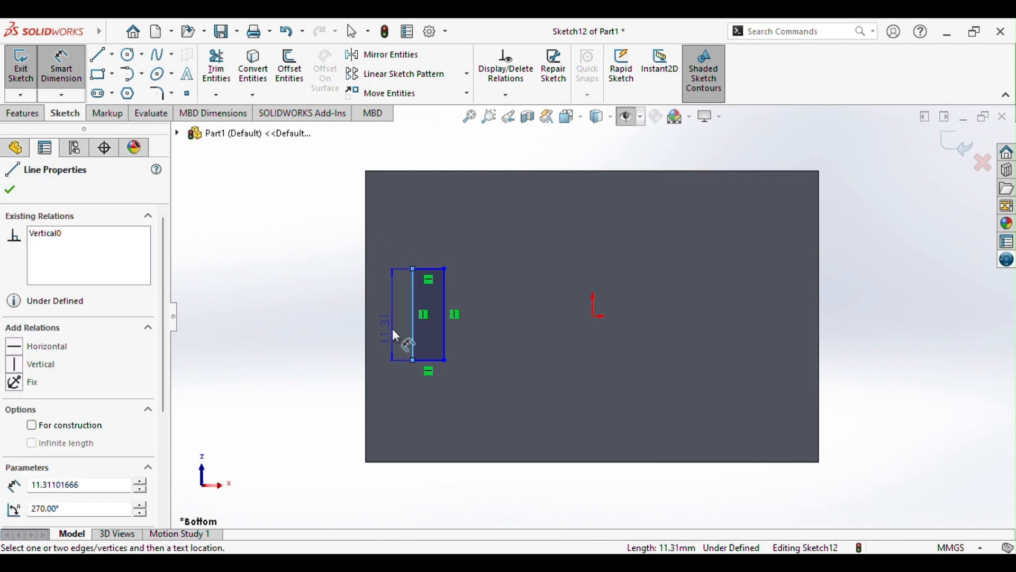
pyautogui.click(397, 336)
pyautogui.write('1')
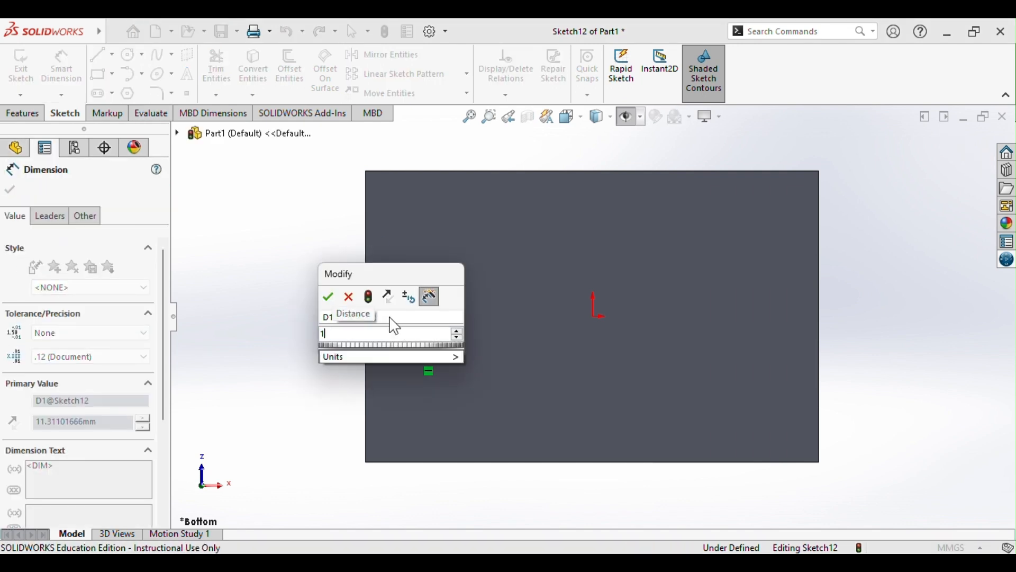
pyautogui.write('0.50mm')
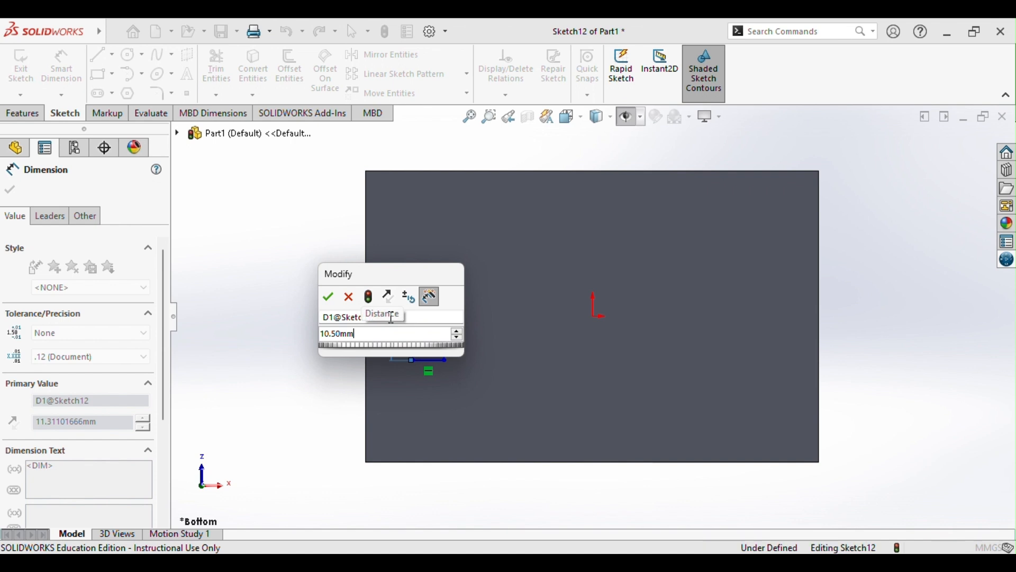
pyautogui.press('Return')
# - Dimension the underside rectangle's upper short side
pyautogui.click(429, 275)
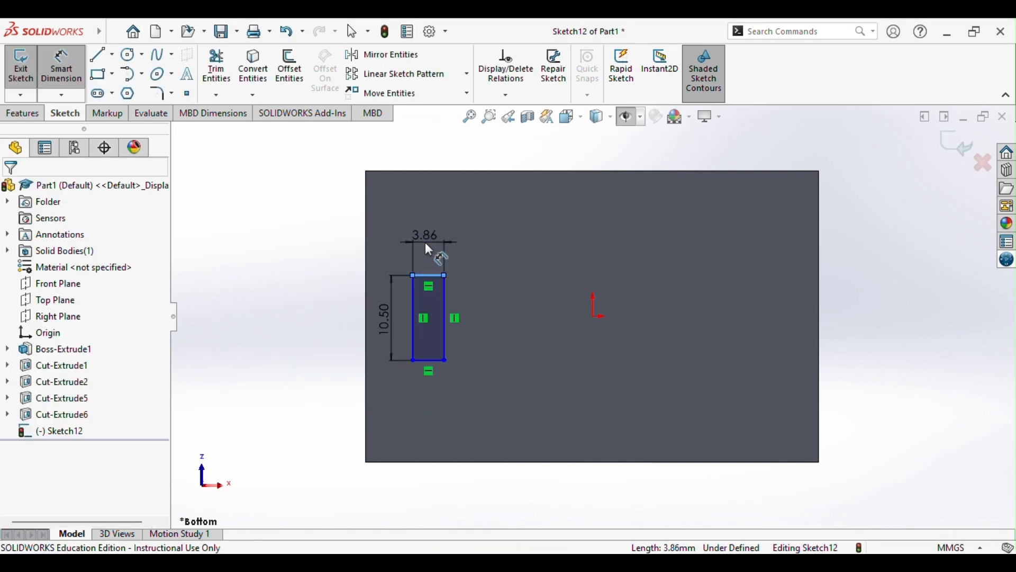
# - Dimension the short top side of the small sketched rectangle at 3.00 mm
pyautogui.click(429, 250)
pyautogui.write('3.00')
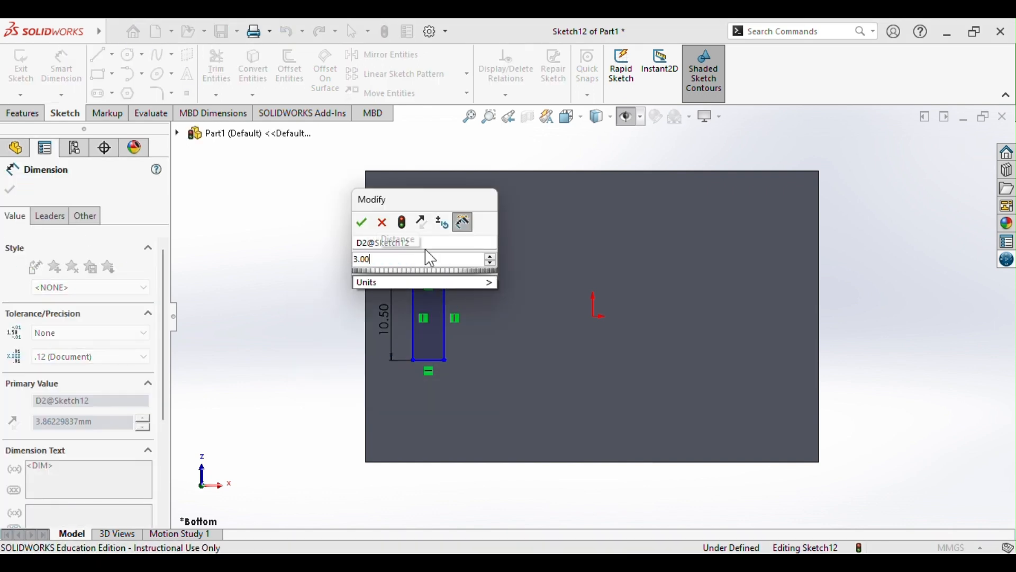
pyautogui.write('mm')
pyautogui.press('Return')
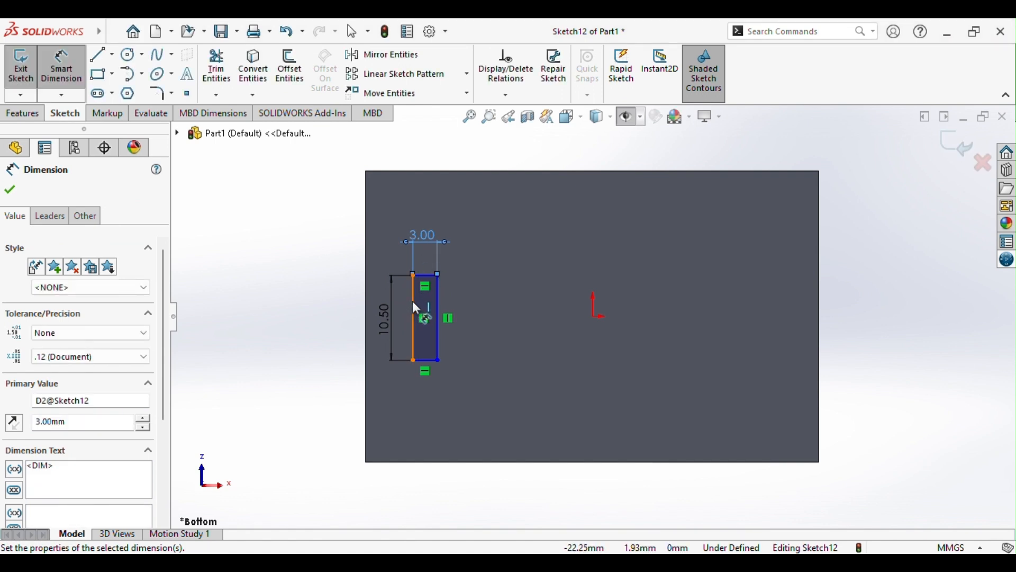
pyautogui.press('Escape')
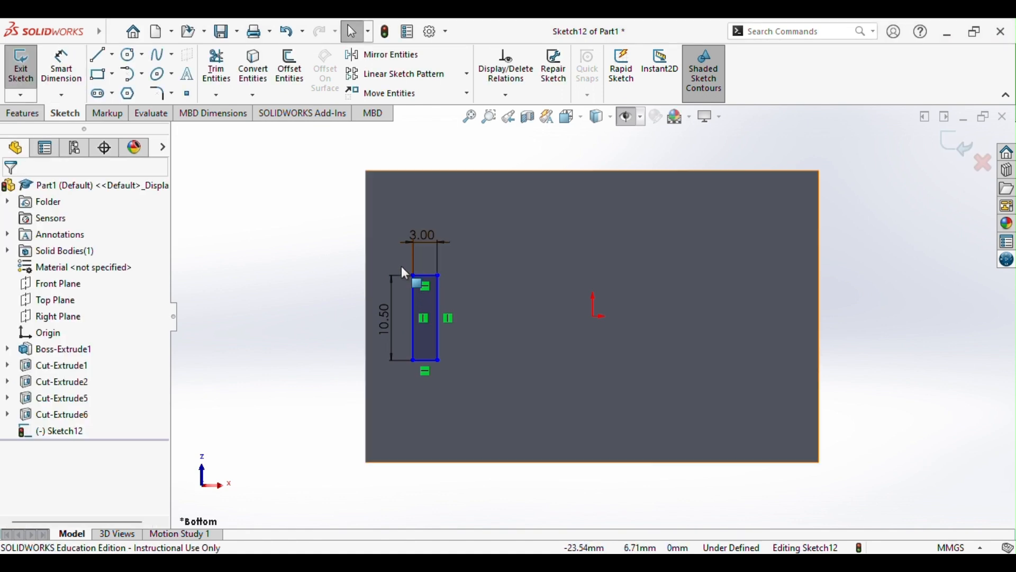
# - Add a Horizontal relation between the midpoint of the small rectangle's left side and the origin
pyautogui.rightClick(413, 306)
pyautogui.click(477, 322)
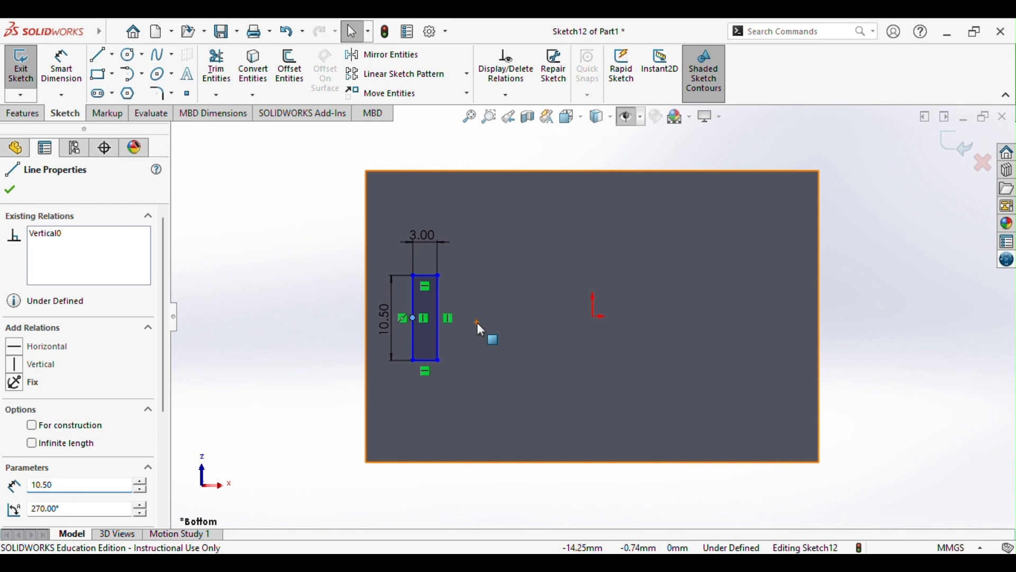
pyautogui.keyDown('ctrl'); pyautogui.click(593, 316); pyautogui.keyUp('ctrl')
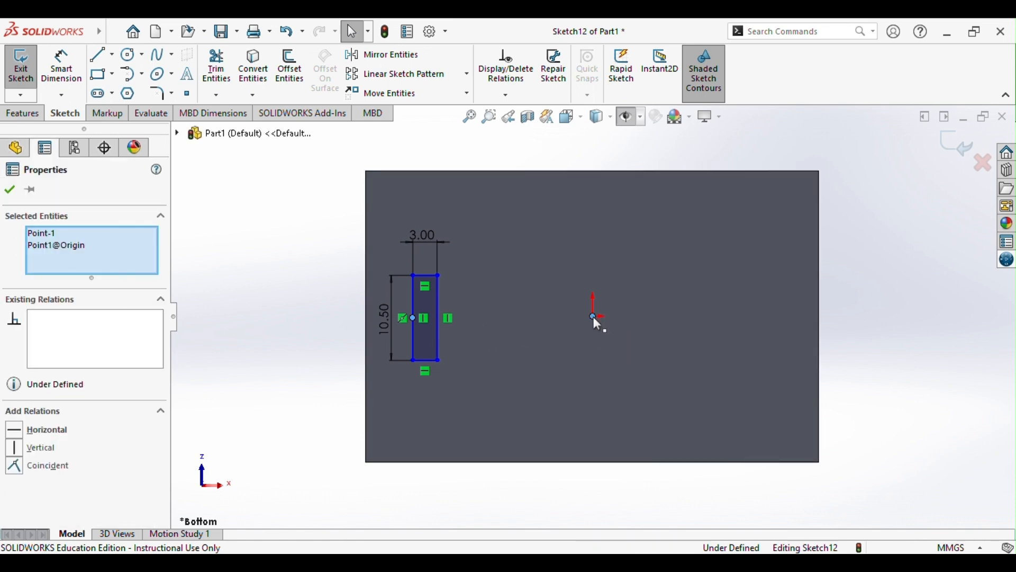
pyautogui.click(21, 434)
pyautogui.click(10, 190)
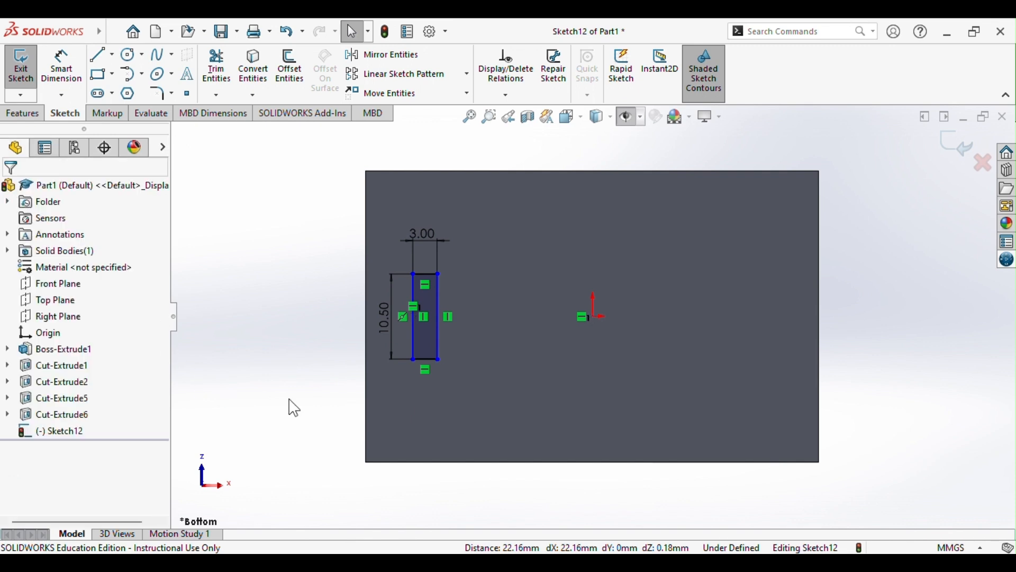
# - Dimension the distance from the box's left edge to the small rectangle's left side at 11.25 mm
pyautogui.click(62, 66)
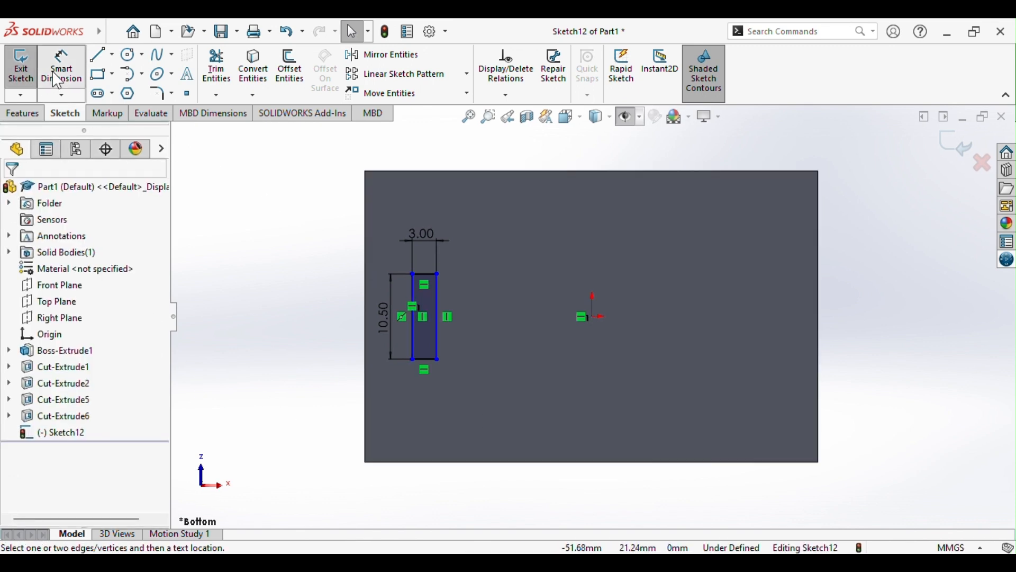
pyautogui.click(366, 293)
pyautogui.click(366, 293)
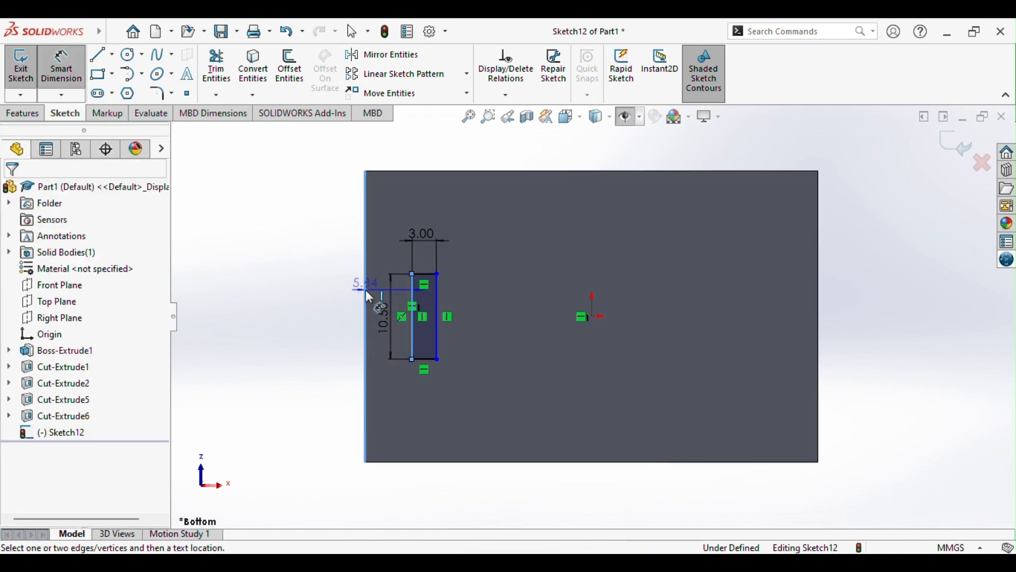
pyautogui.click(284, 294)
pyautogui.write('5.84')
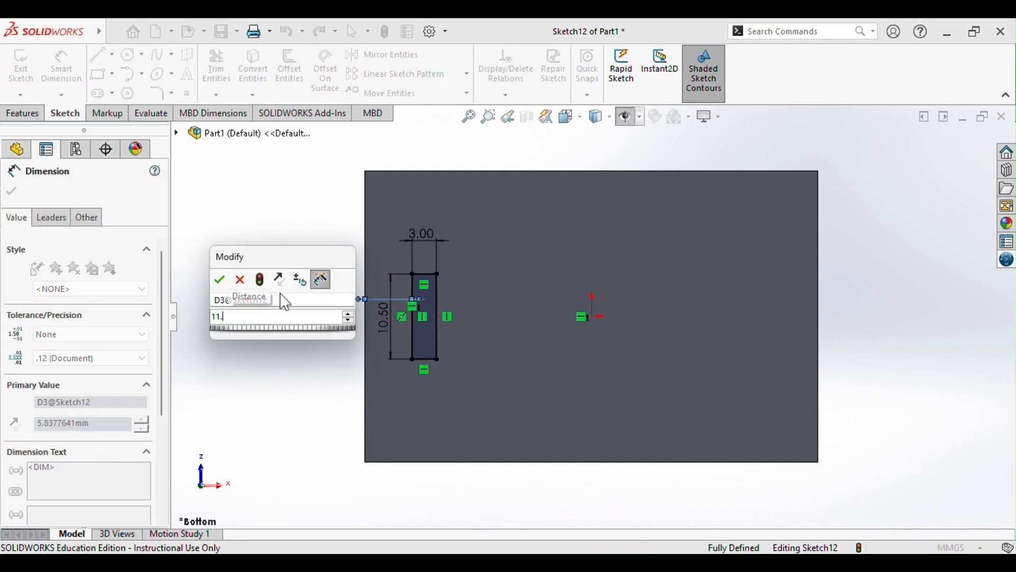
pyautogui.press('Return')
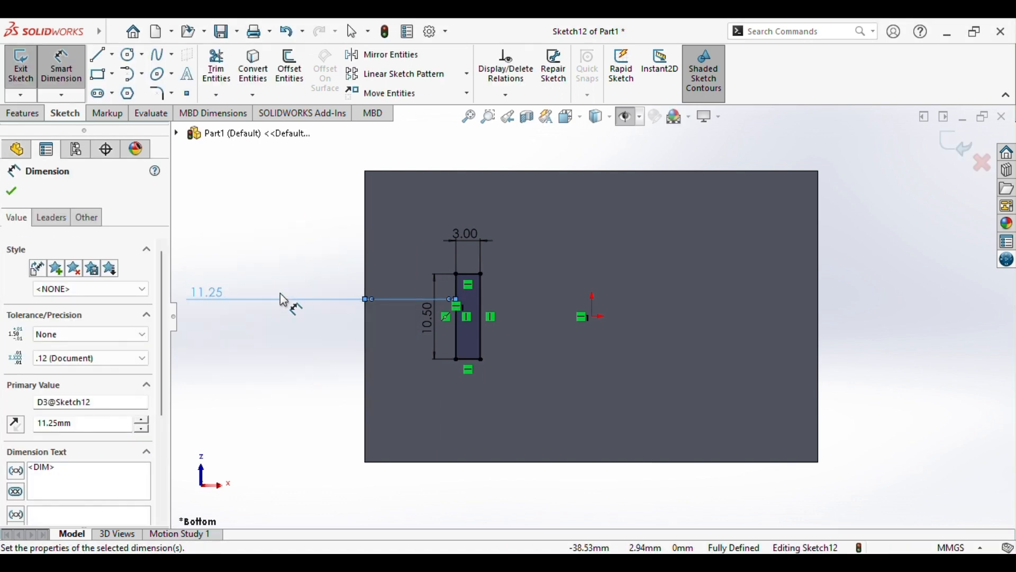
pyautogui.click(12, 192)
# - Cut the small rectangle through the box floor with an Extruded Cut set to Through All
pyautogui.click(22, 113)
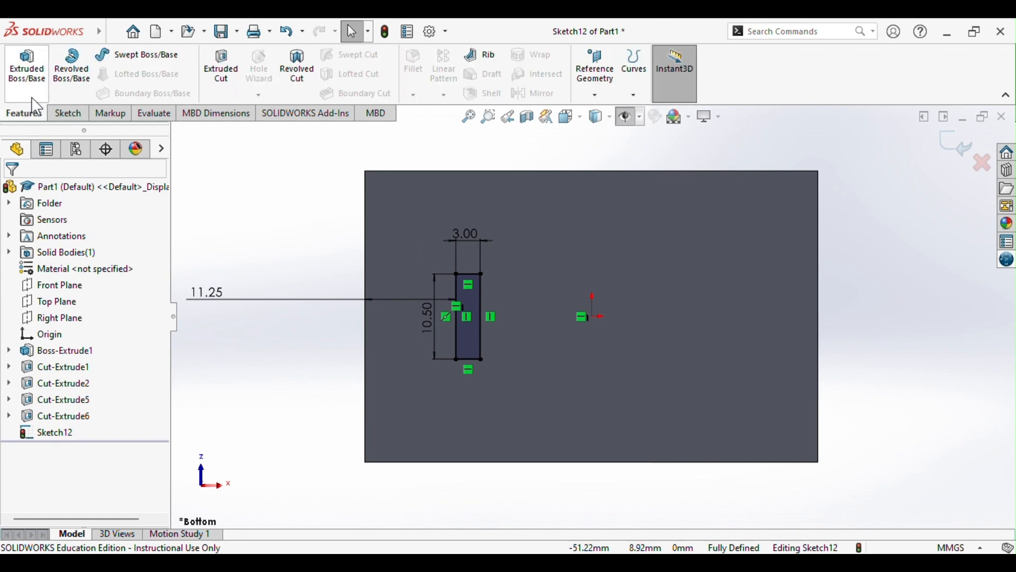
pyautogui.click(236, 93)
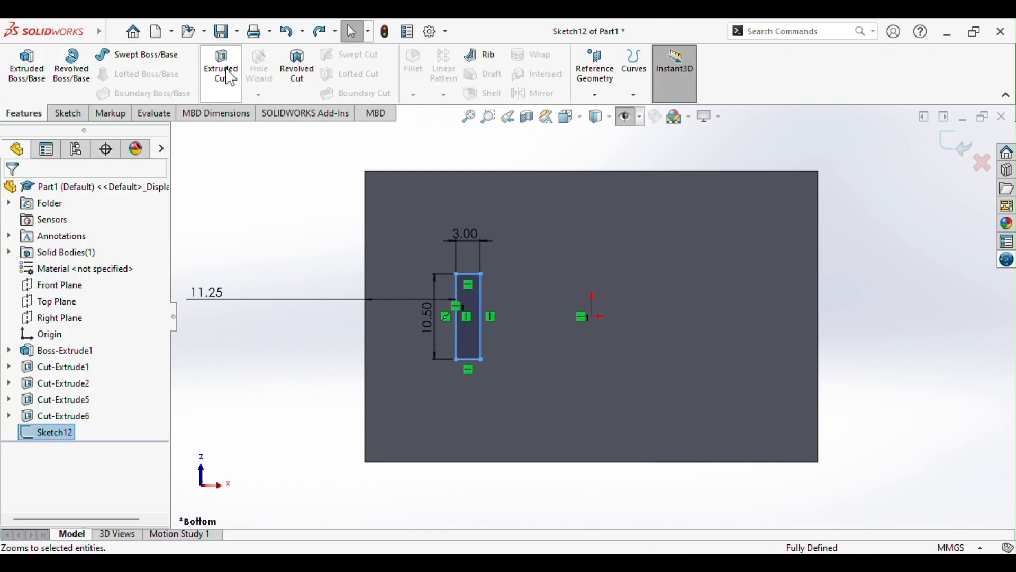
pyautogui.moveTo(362, 249); pyautogui.dragTo(238, 418, button='middle')
pyautogui.click(67, 276)
pyautogui.click(62, 300)
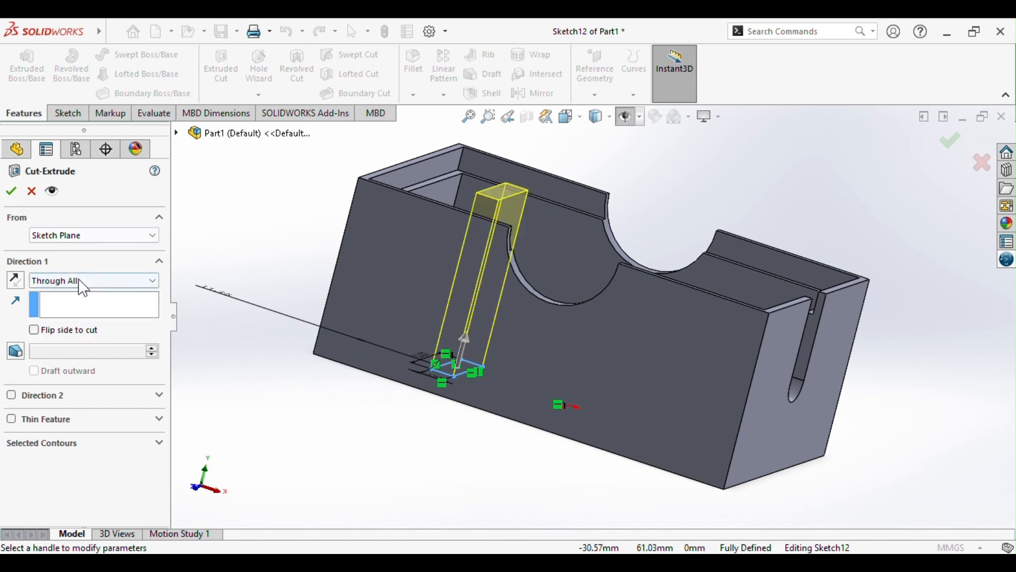
pyautogui.click(11, 192)
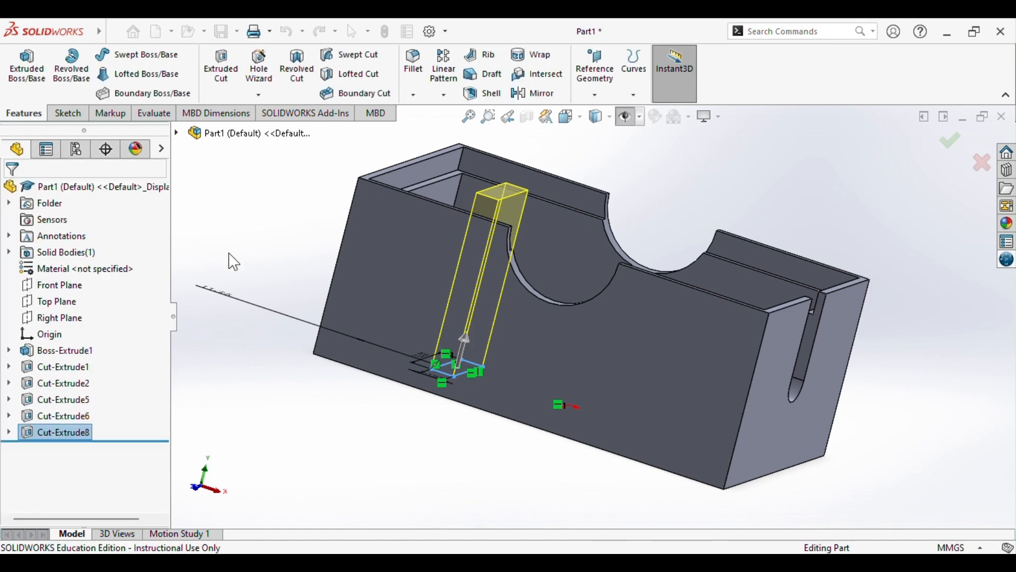
# - Inspect the slot cut in the box floor and return the part to a standard 3D view
pyautogui.moveTo(233, 258); pyautogui.dragTo(281, 365, button='middle')
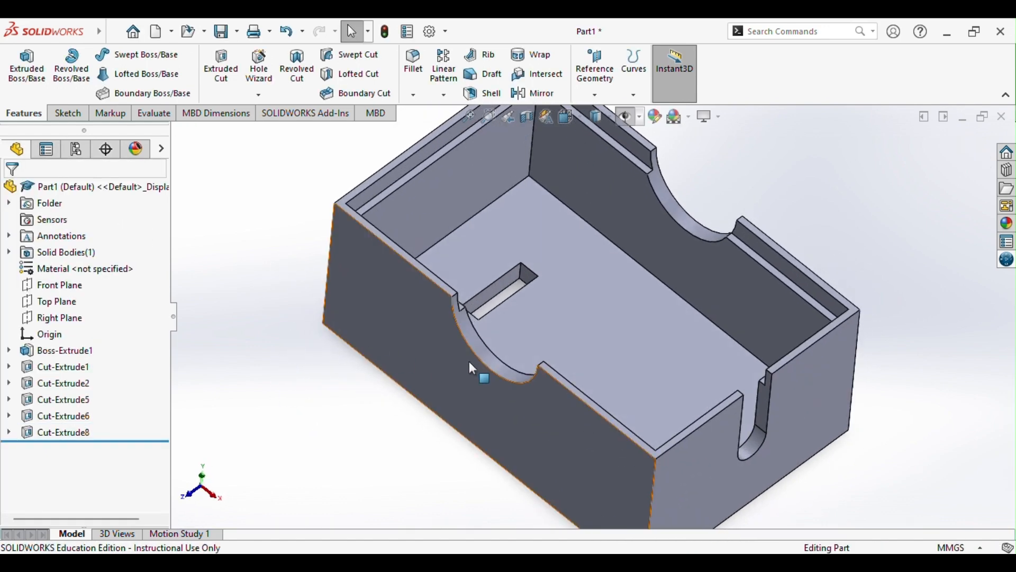
pyautogui.scroll(3, 473, 366)
pyautogui.click(580, 119)
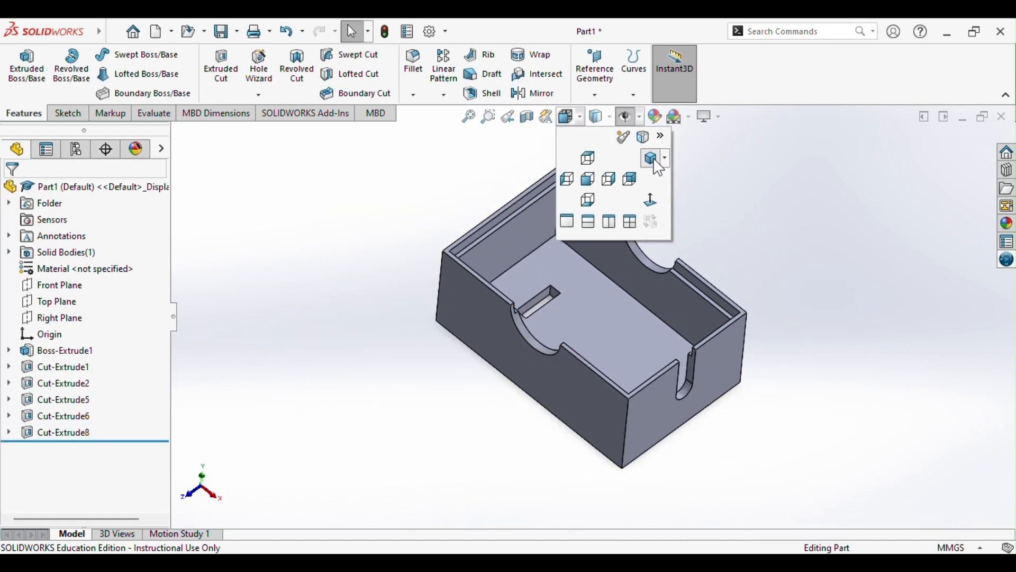
pyautogui.click(650, 160)
pyautogui.click(600, 116)
pyautogui.click(601, 201)
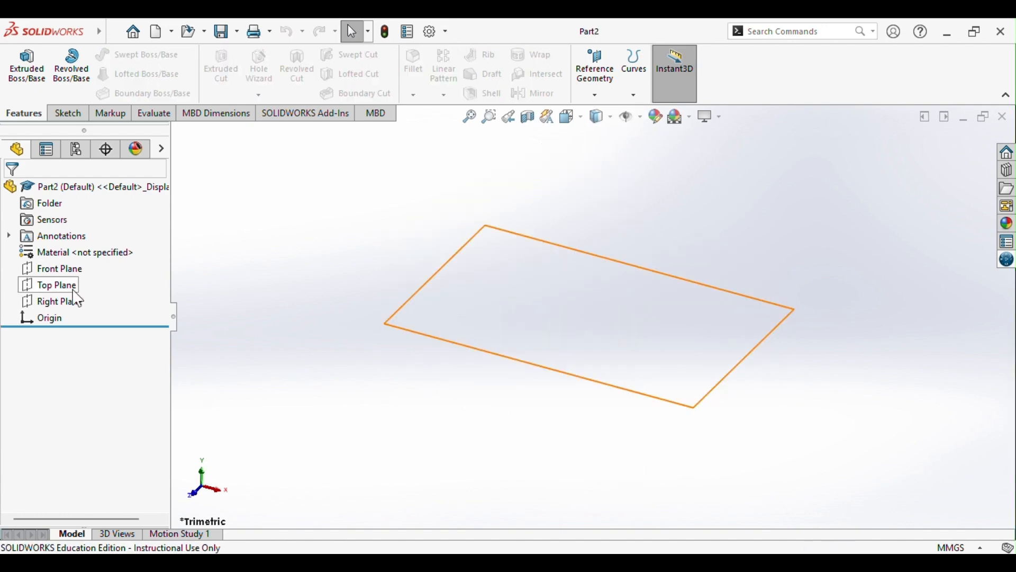
# - Start a sketch on the Top Plane of Part2 and draw a center rectangle about 171 mm wide, centred on the origin
pyautogui.click(52, 285)
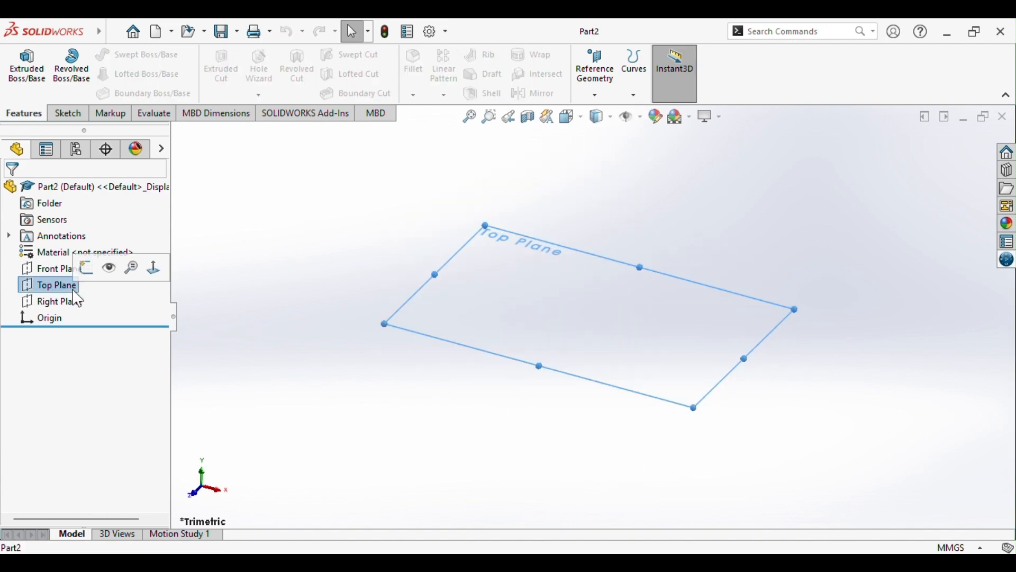
pyautogui.click(68, 113)
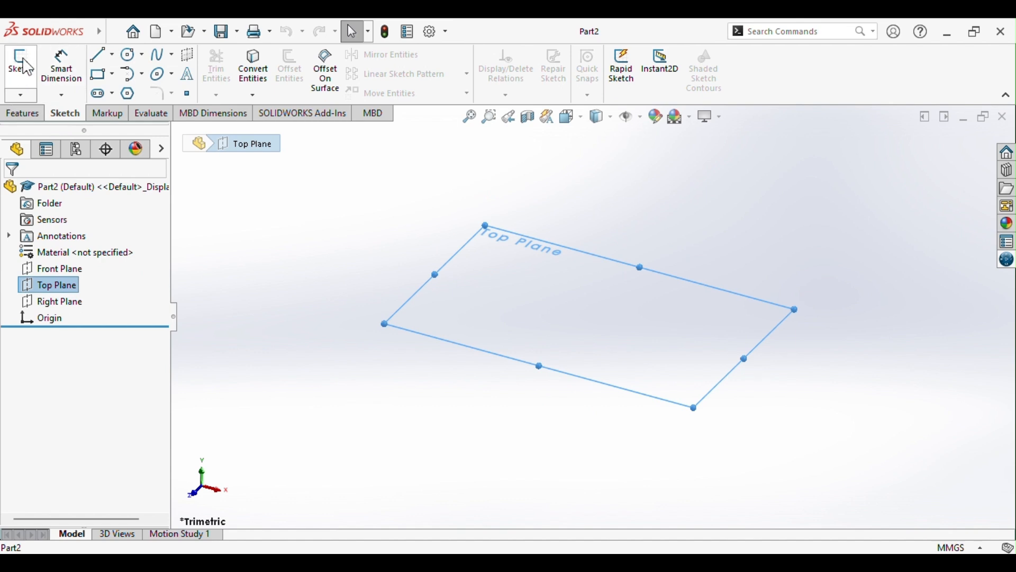
pyautogui.click(21, 64)
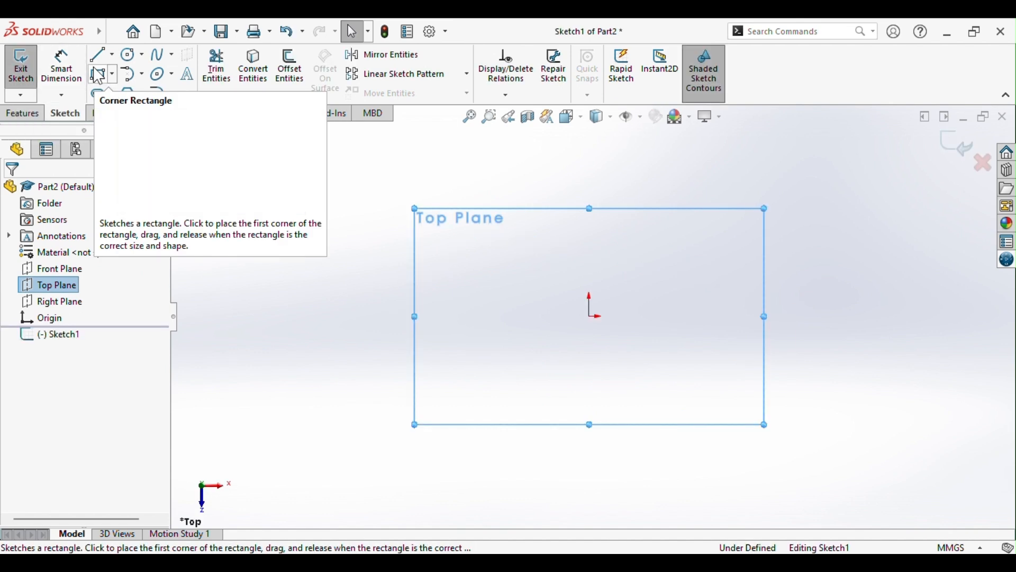
pyautogui.click(111, 74)
pyautogui.click(139, 112)
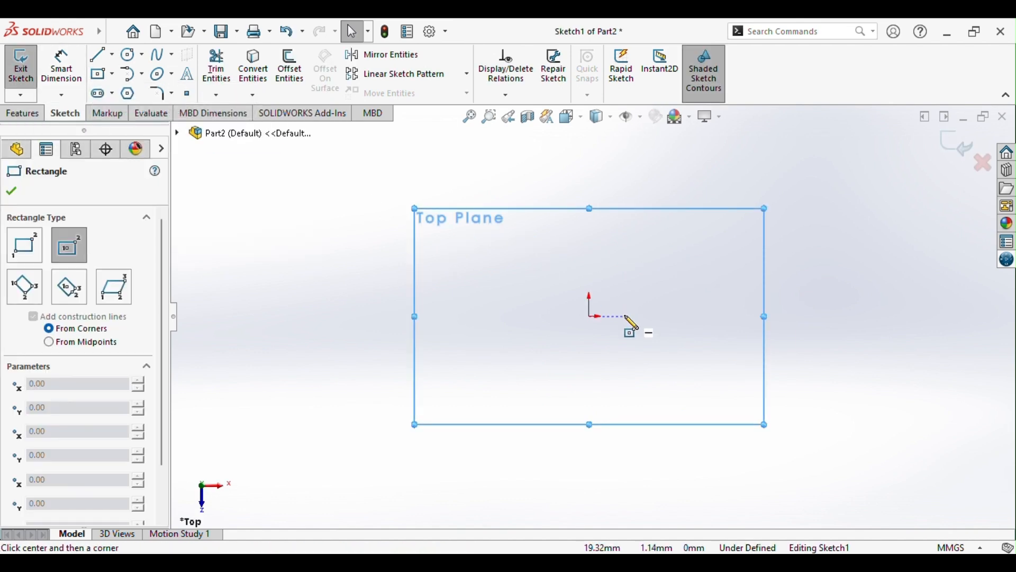
pyautogui.click(590, 317)
pyautogui.click(758, 402)
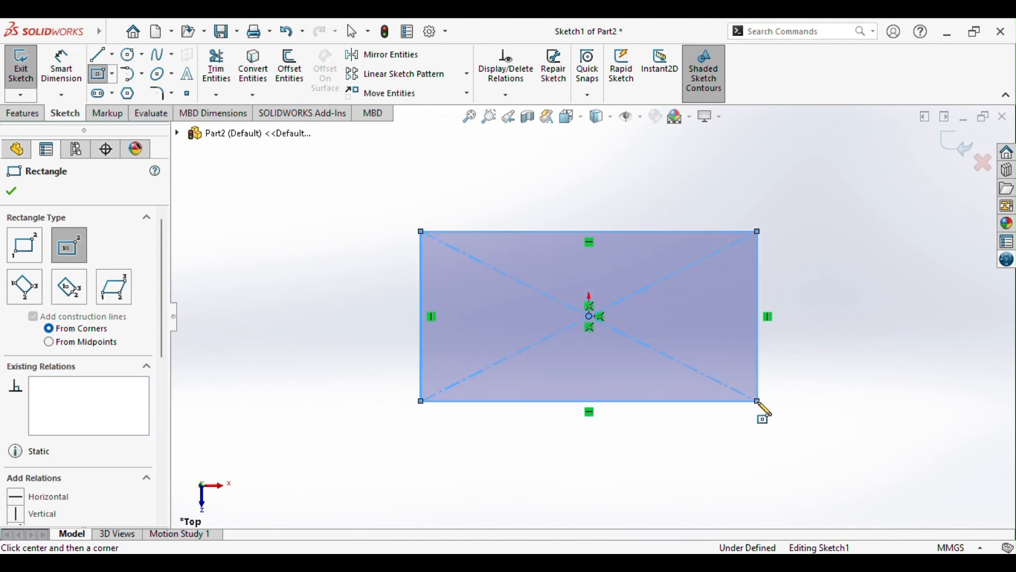
# - Dimension the top side of the center rectangle at 53.90 mm
pyautogui.click(62, 66)
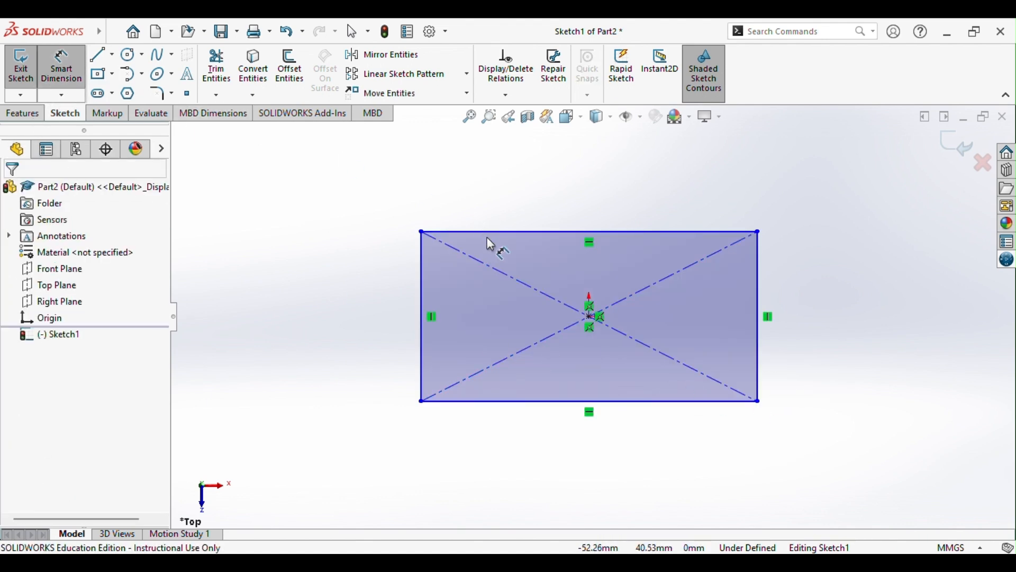
pyautogui.click(529, 232)
pyautogui.click(584, 205)
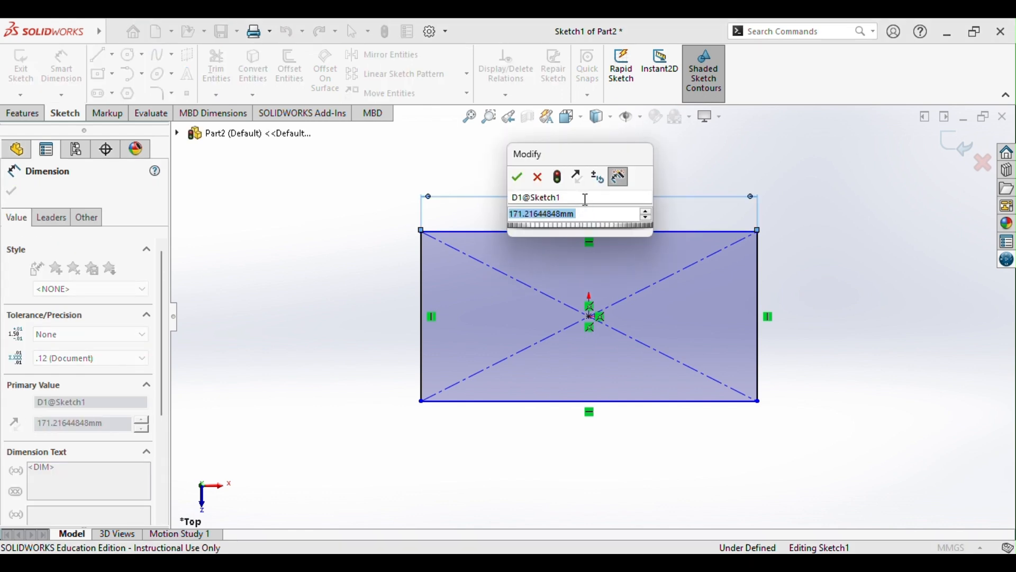
pyautogui.write('53.90mm')
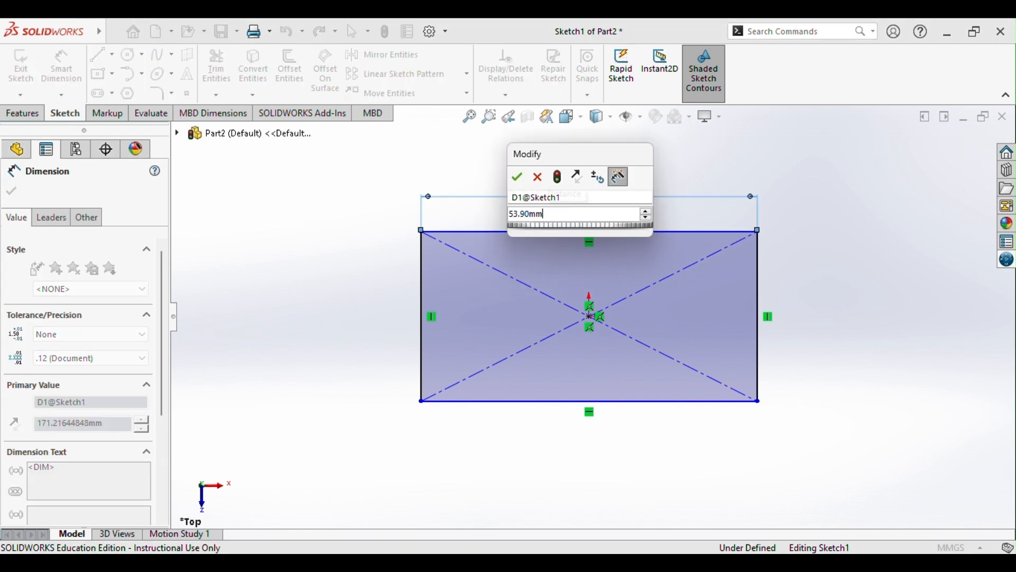
pyautogui.press('Return')
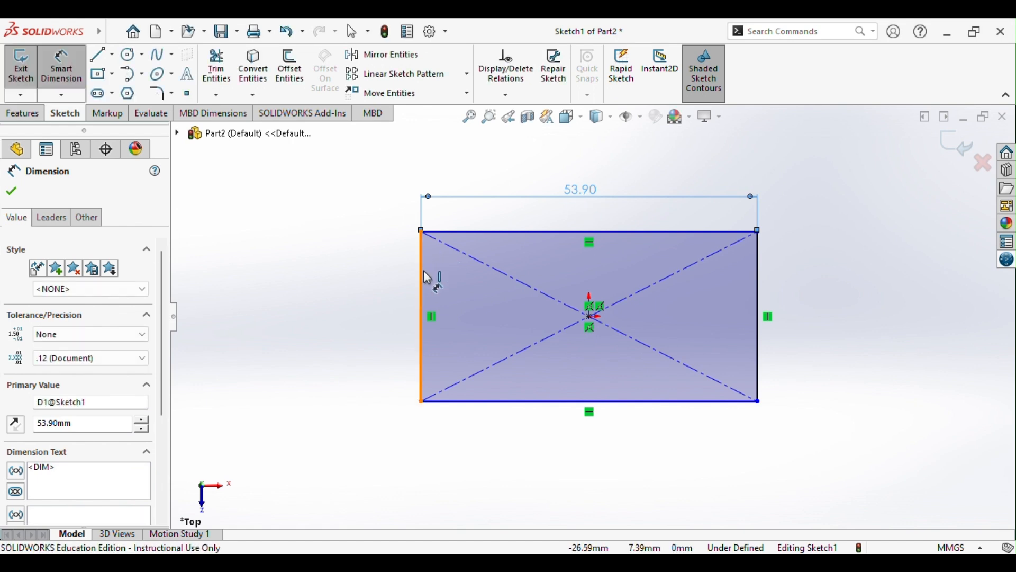
# - Dimension the left side of the center rectangle at 34.00 mm
pyautogui.click(428, 278)
pyautogui.click(373, 301)
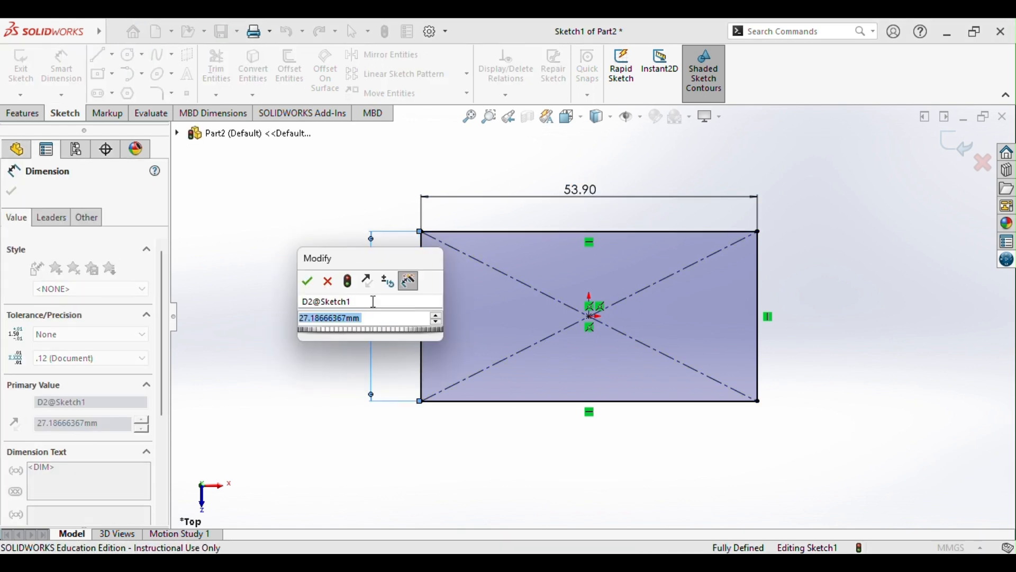
pyautogui.write('34.00mm')
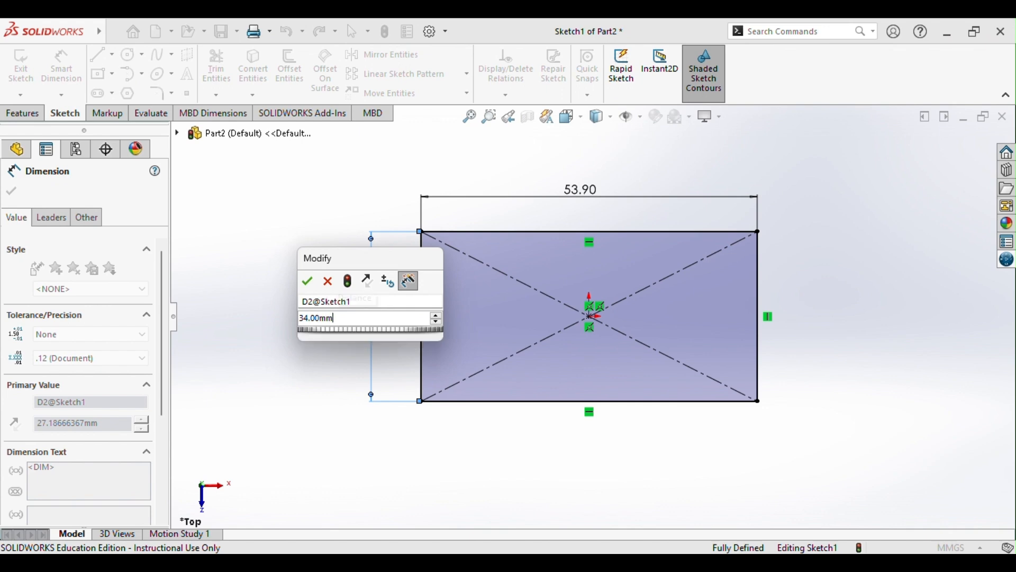
pyautogui.press('Return')
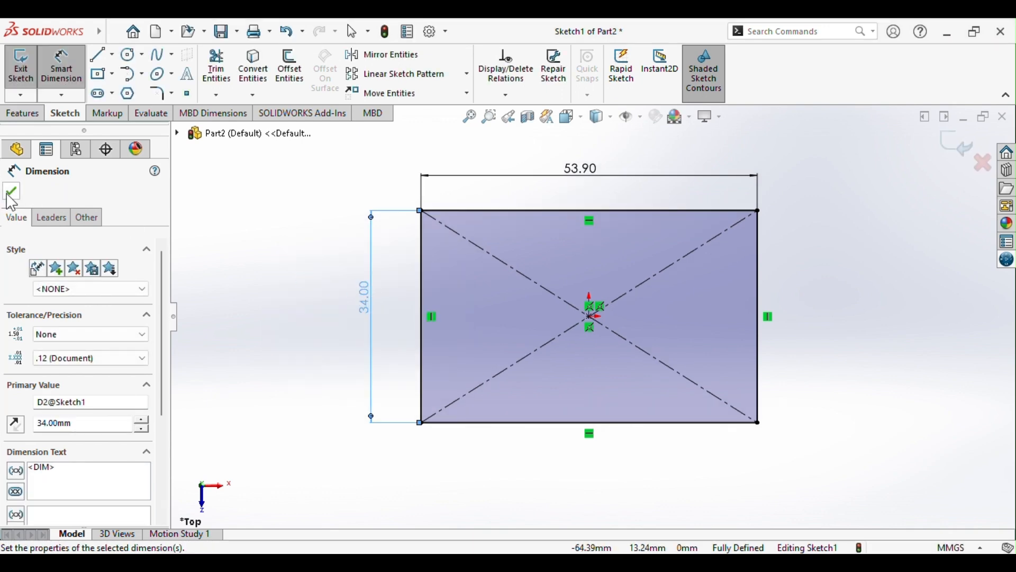
pyautogui.click(11, 191)
# - Extrude the rectangle into a solid plate with a Blind depth of 2.00 mm
pyautogui.click(23, 113)
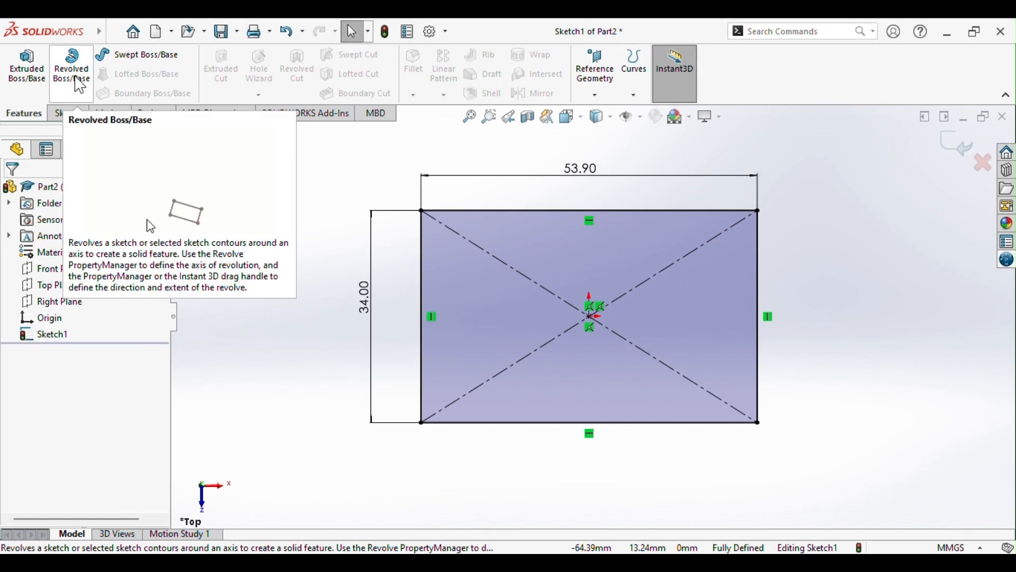
pyautogui.click(27, 84)
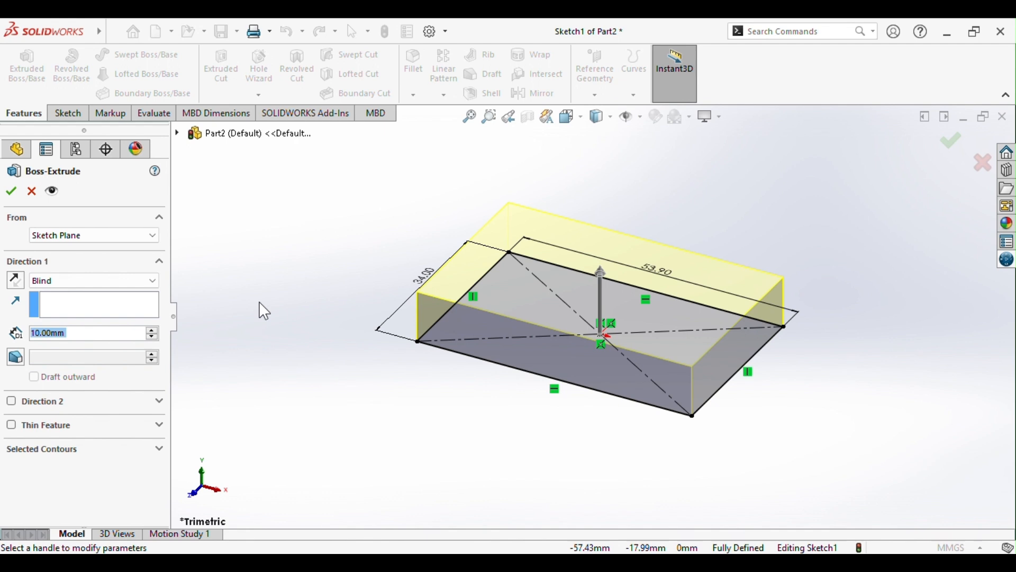
pyautogui.write('2.0')
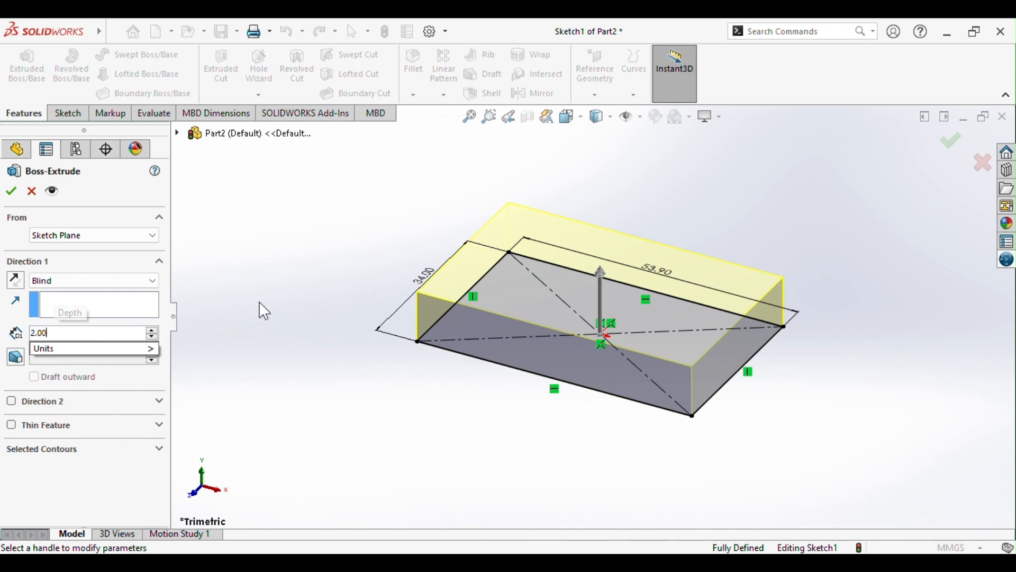
pyautogui.write('0')
pyautogui.press('Return')
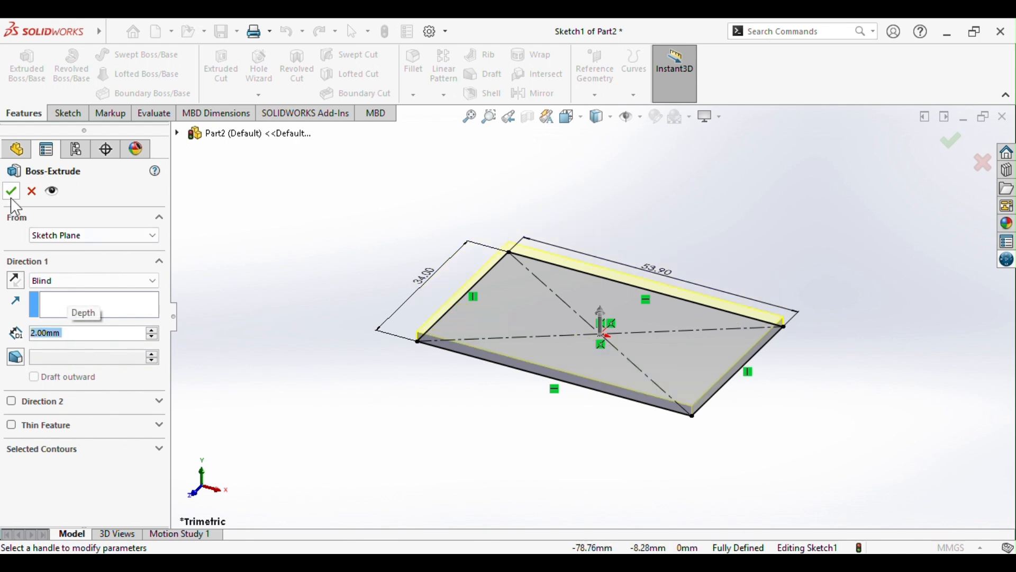
pyautogui.click(11, 191)
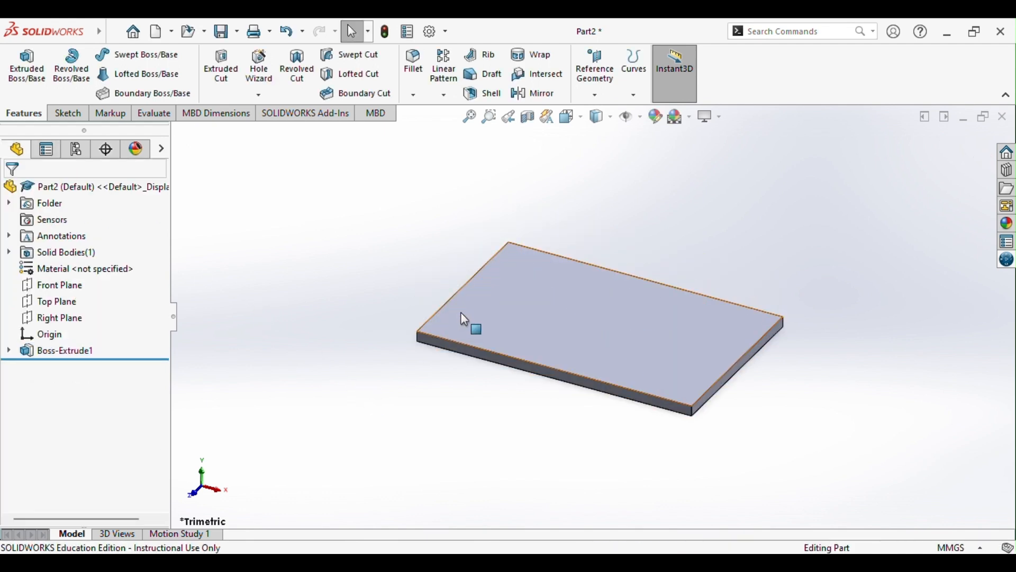
# - Start a sketch on the plate's top face and draw a closed C-shaped line profile about 50 mm long and 28 mm high, opening rightward
pyautogui.click(461, 313)
pyautogui.click(68, 113)
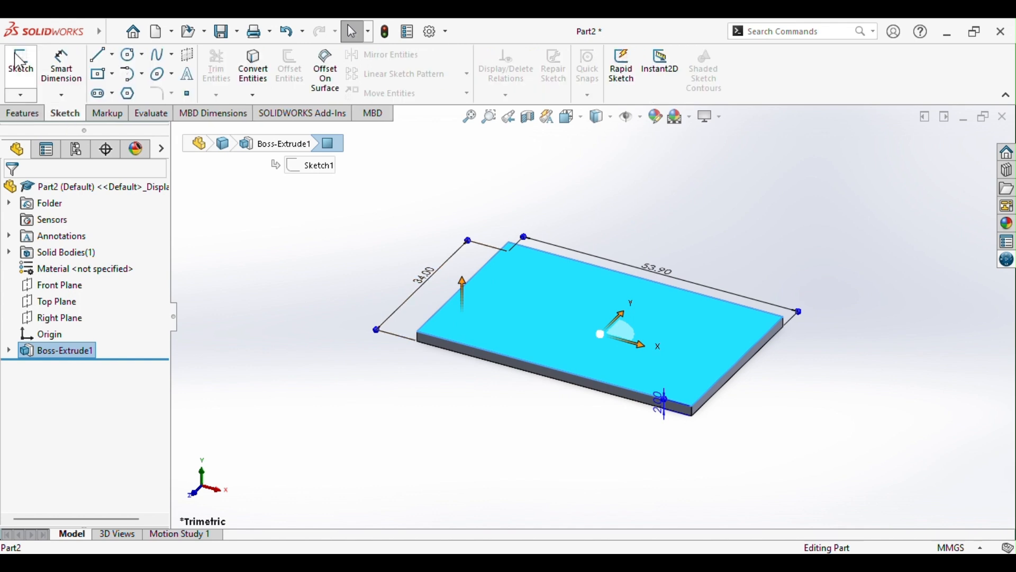
pyautogui.click(21, 67)
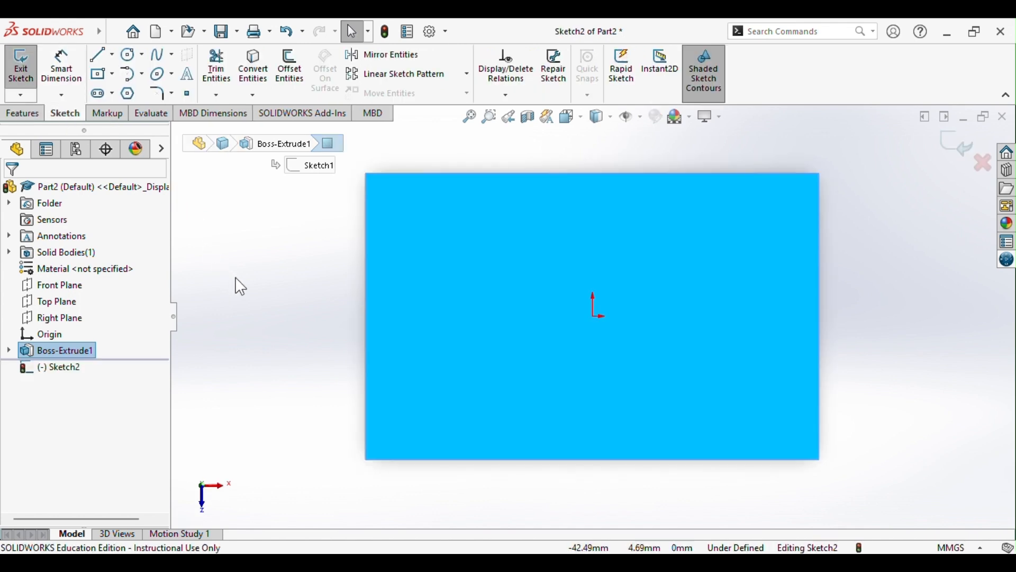
pyautogui.press('l')
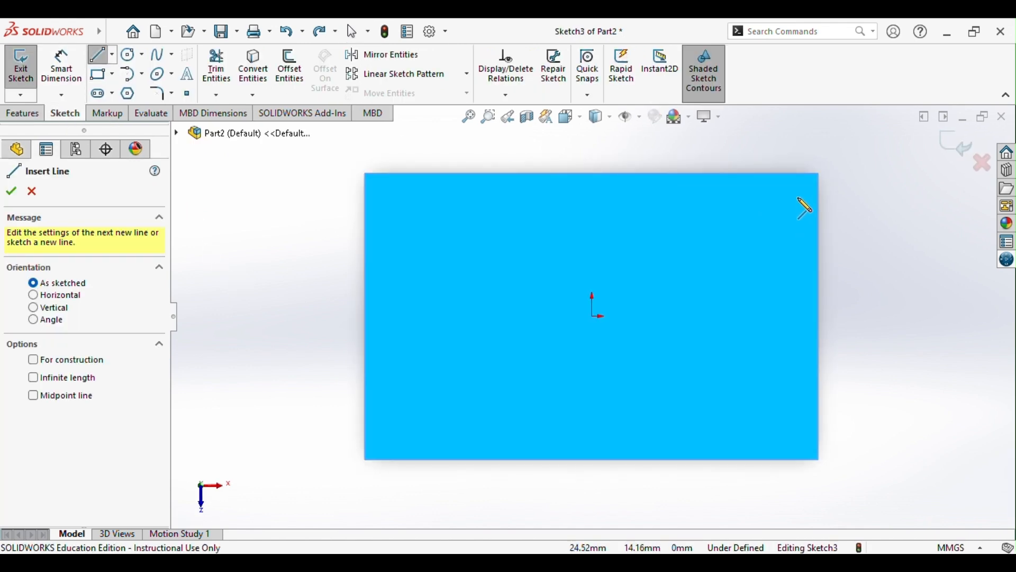
pyautogui.click(798, 197)
pyautogui.click(799, 231)
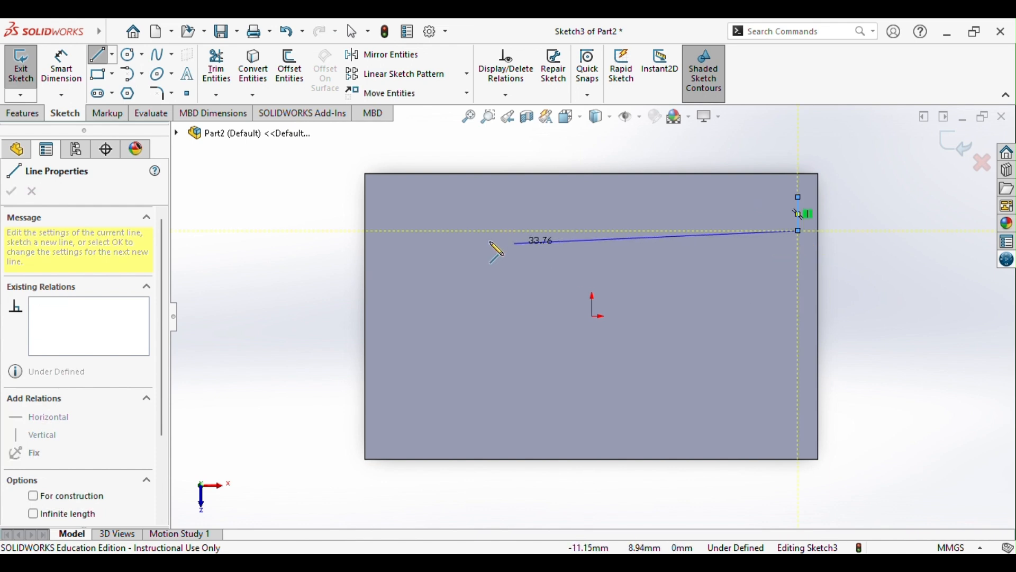
pyautogui.click(418, 231)
pyautogui.click(418, 401)
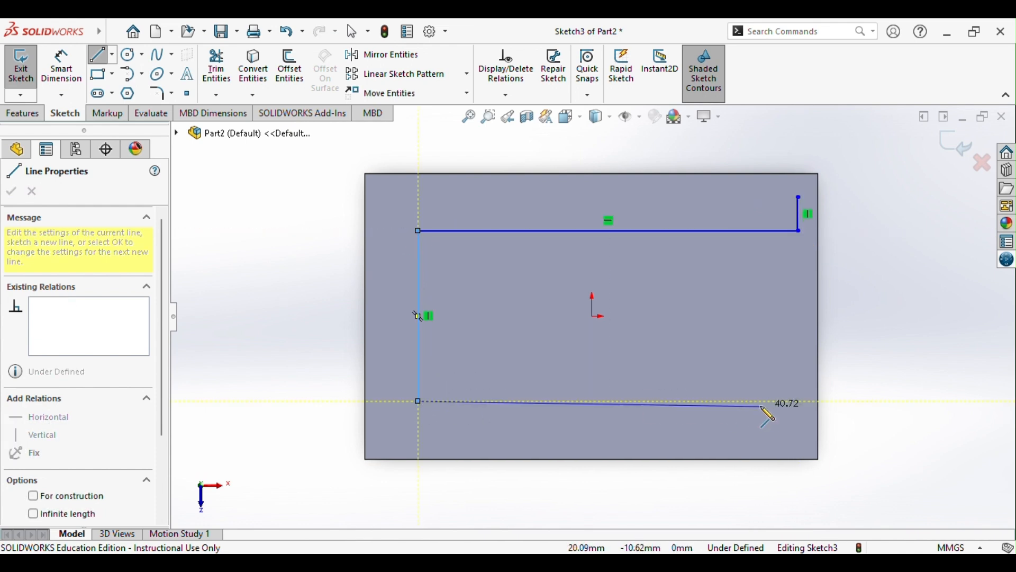
pyautogui.click(799, 401)
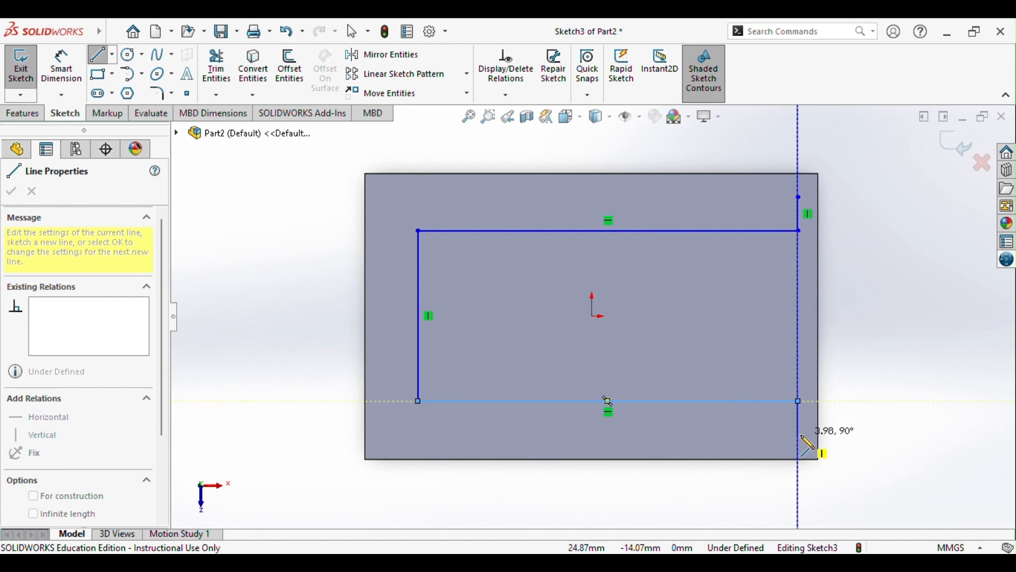
pyautogui.click(798, 435)
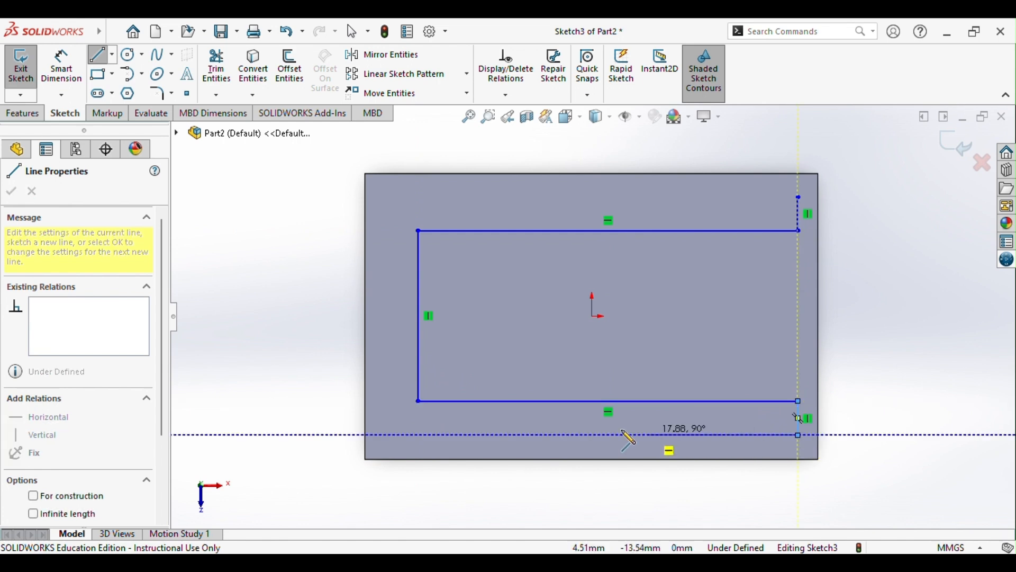
pyautogui.click(380, 435)
pyautogui.click(380, 198)
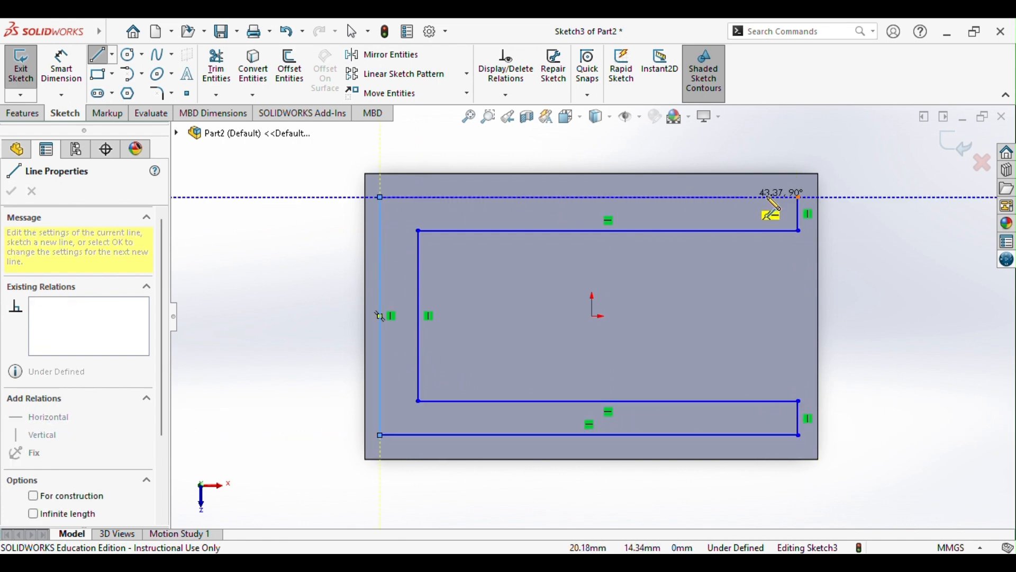
pyautogui.click(799, 198)
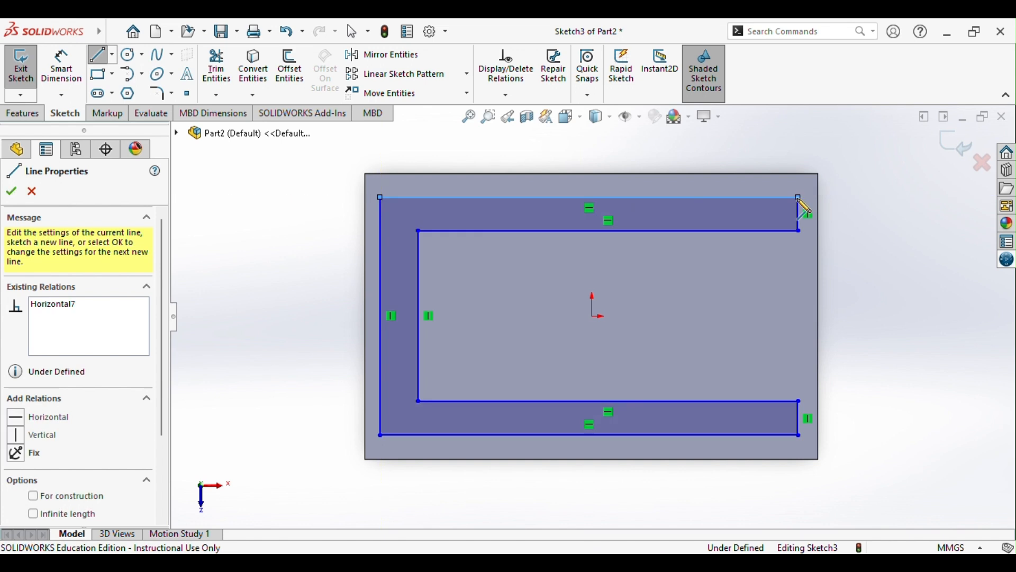
pyautogui.click(11, 194)
pyautogui.press('Escape')
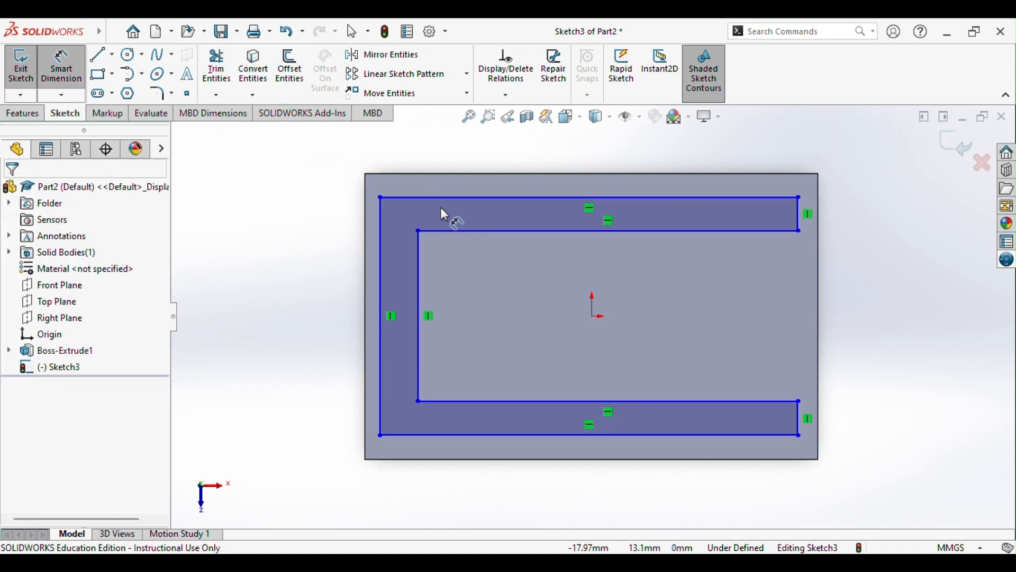
# - Make the two outer horizontal lines of the C-shaped profile equal in length
pyautogui.click(444, 197)
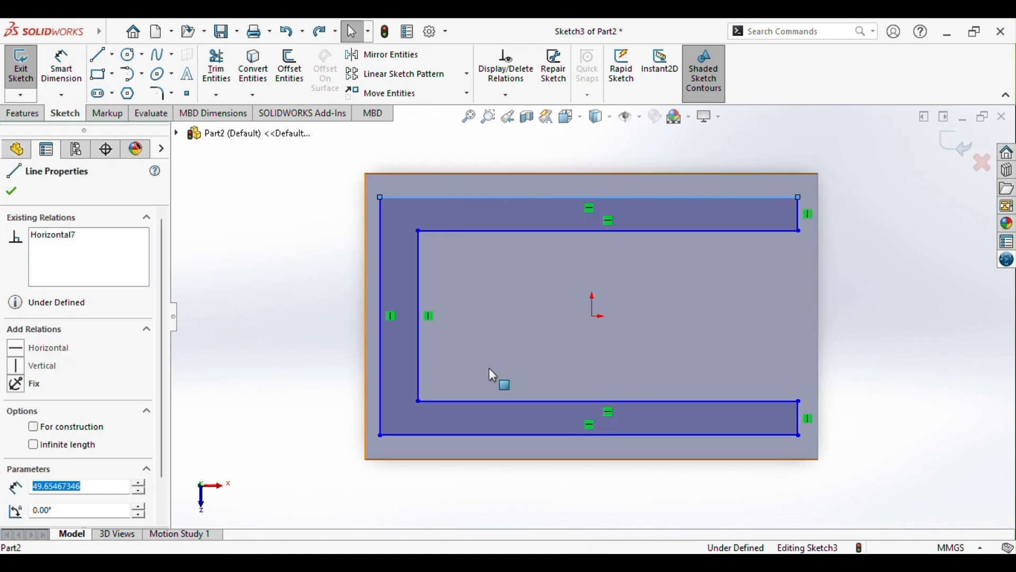
pyautogui.keyDown('ctrl'); pyautogui.click(495, 435); pyautogui.keyUp('ctrl')
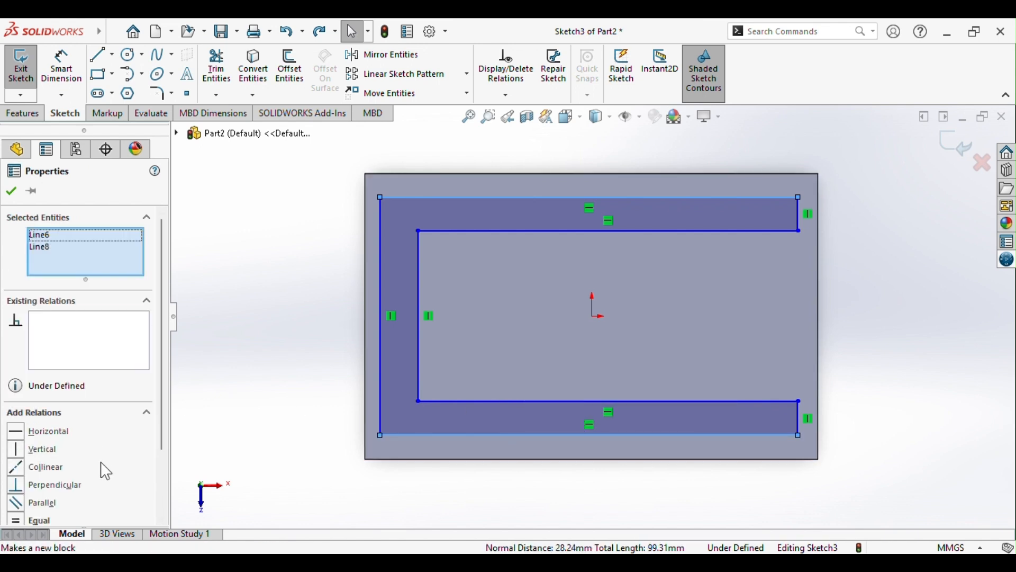
pyautogui.scroll(-3, 106, 471)
pyautogui.click(22, 444)
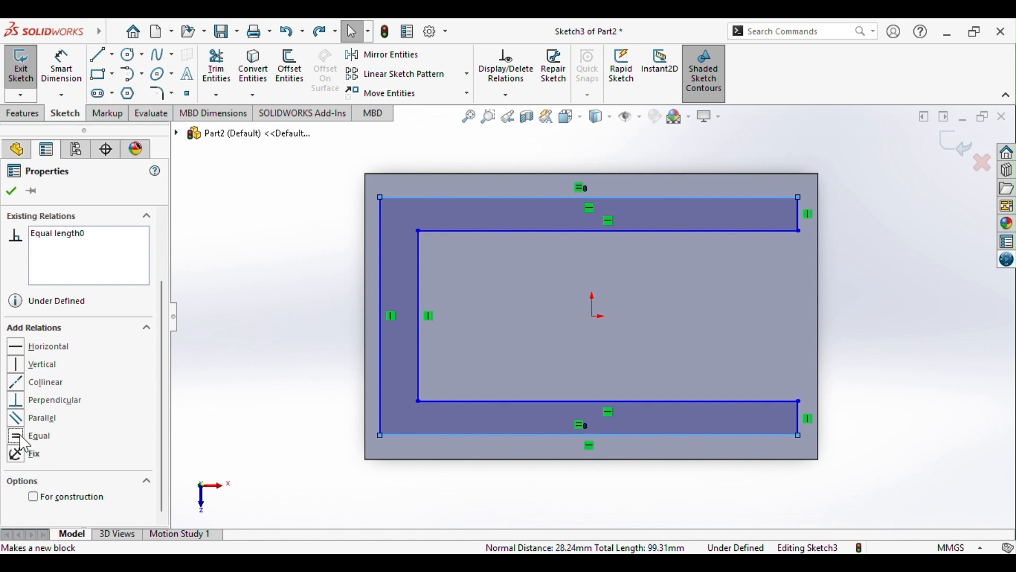
pyautogui.click(242, 456)
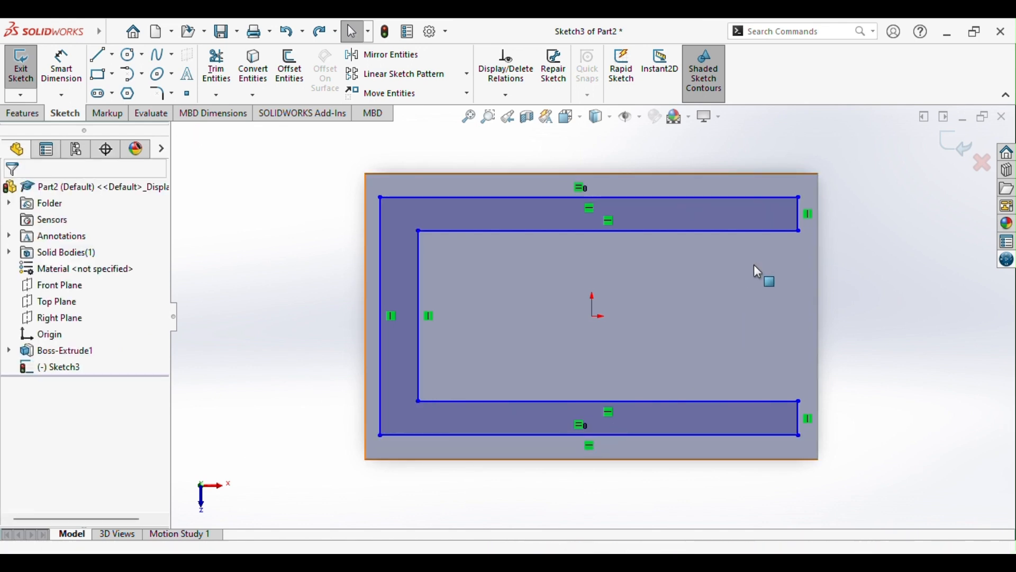
# - Add an Equal relation between the two inner horizontal lines of the C-shaped profile
pyautogui.click(703, 232)
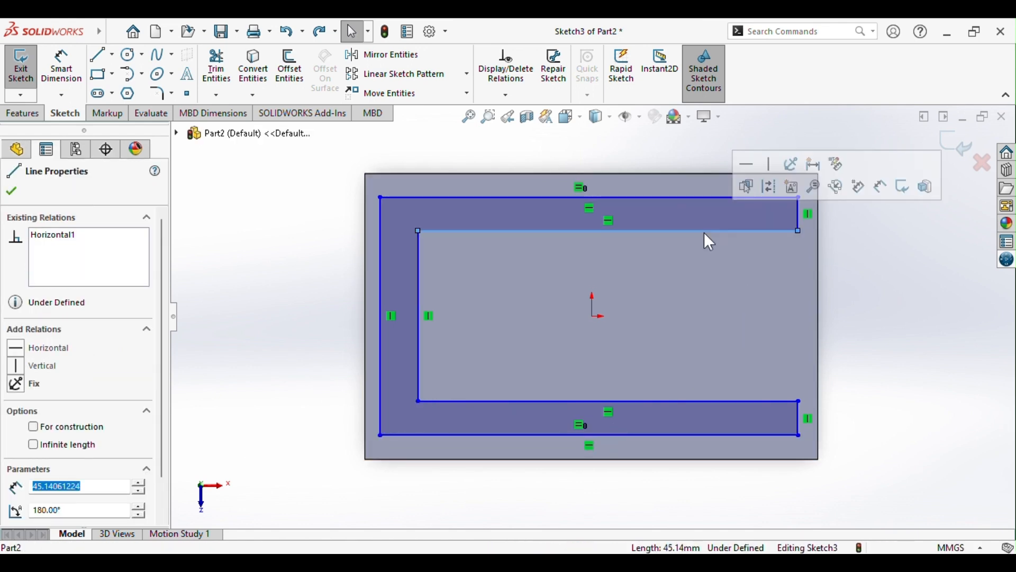
pyautogui.keyDown('ctrl'); pyautogui.click(727, 402); pyautogui.keyUp('ctrl')
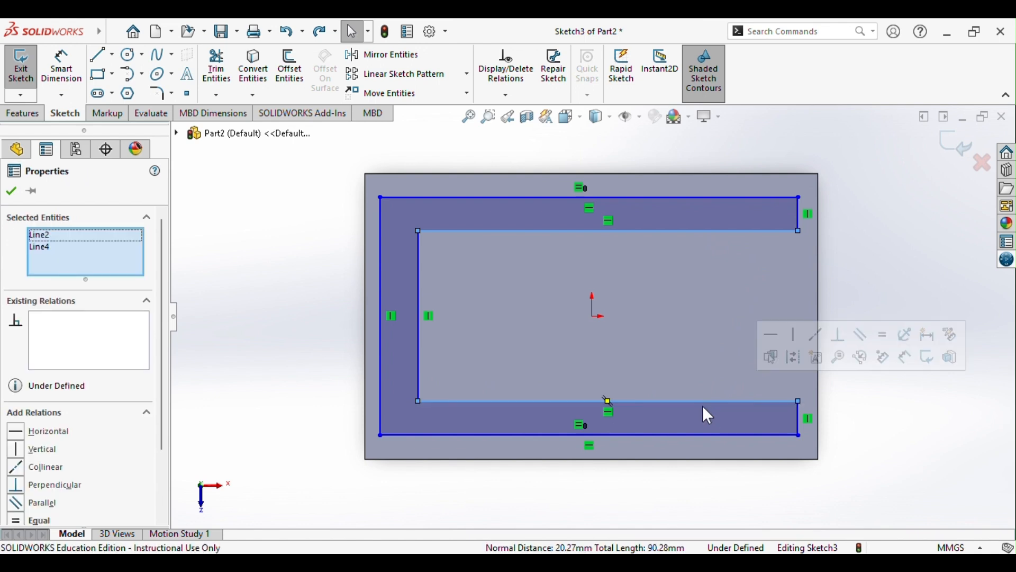
pyautogui.click(21, 524)
pyautogui.click(221, 457)
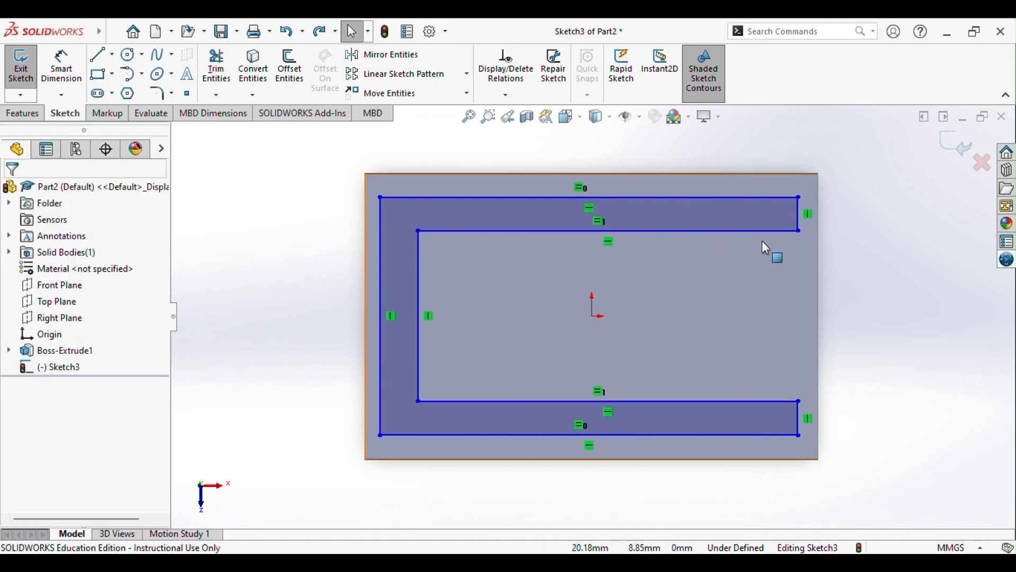
# - Make the two short vertical end lines at the profile's open side equal
pyautogui.click(799, 215)
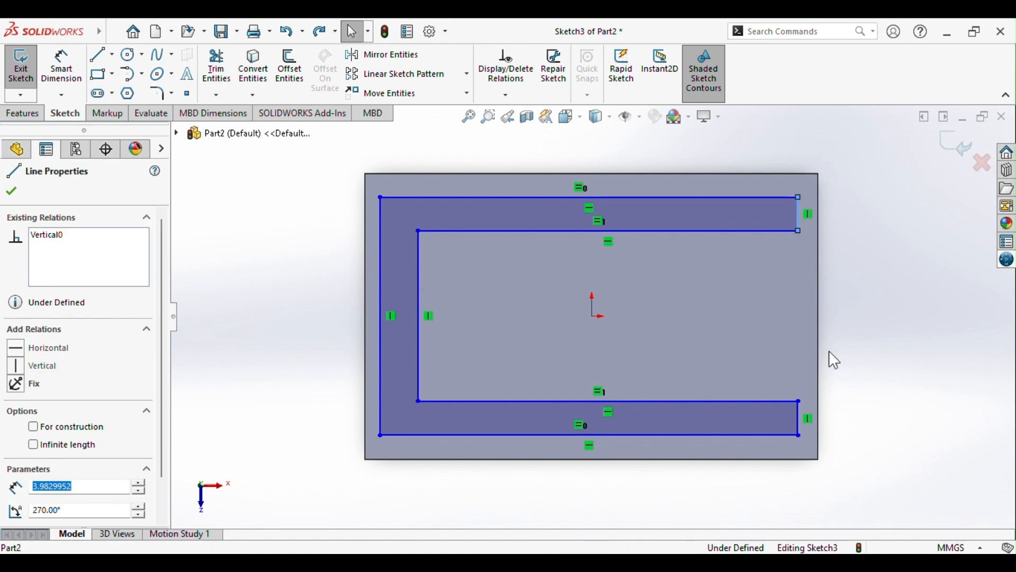
pyautogui.keyDown('ctrl'); pyautogui.click(798, 422); pyautogui.keyUp('ctrl')
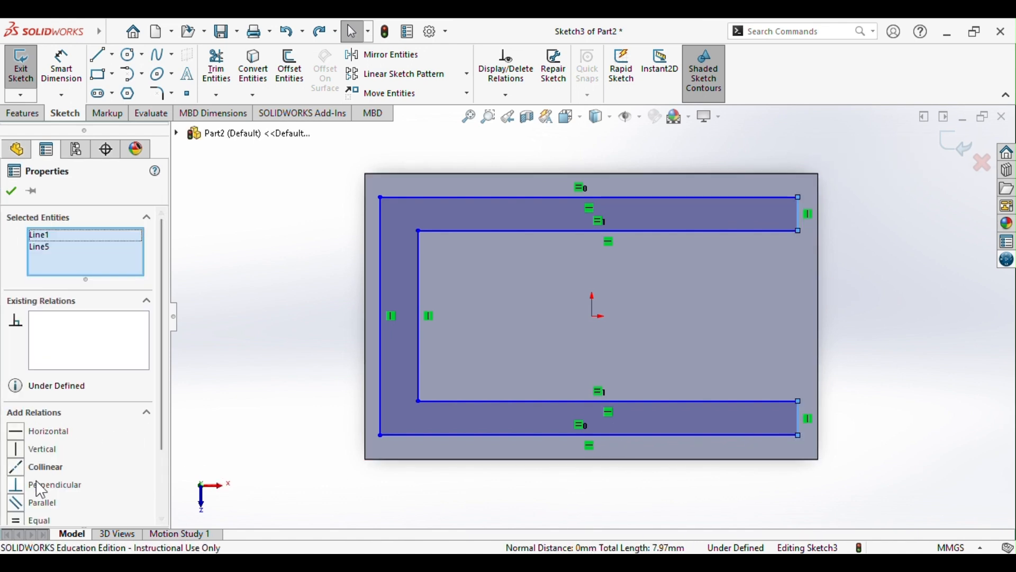
pyautogui.click(21, 521)
pyautogui.click(180, 447)
# - Dimension the upper outer horizontal line of the C-shaped profile at 51.90 mm
pyautogui.click(61, 66)
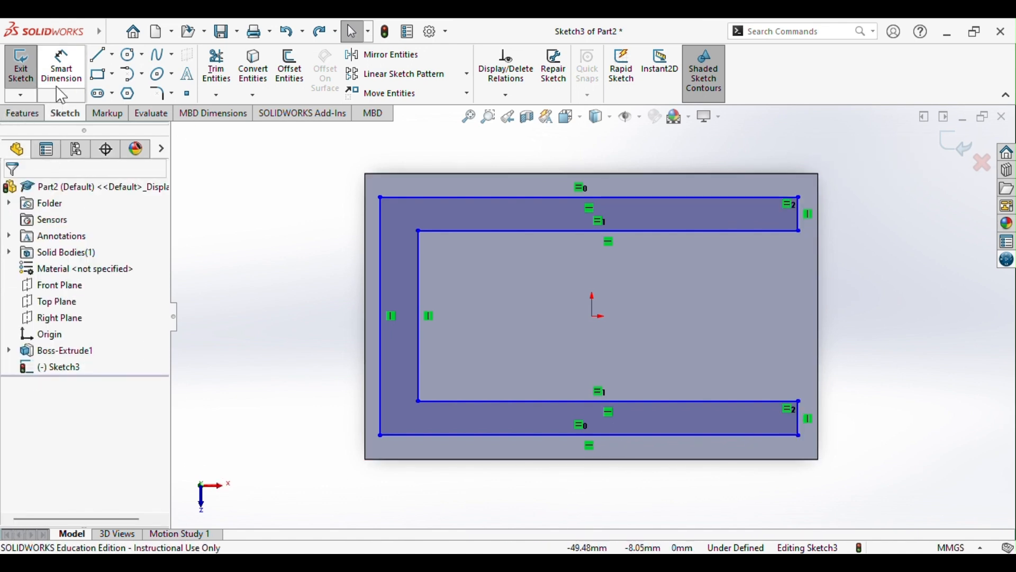
pyautogui.click(420, 198)
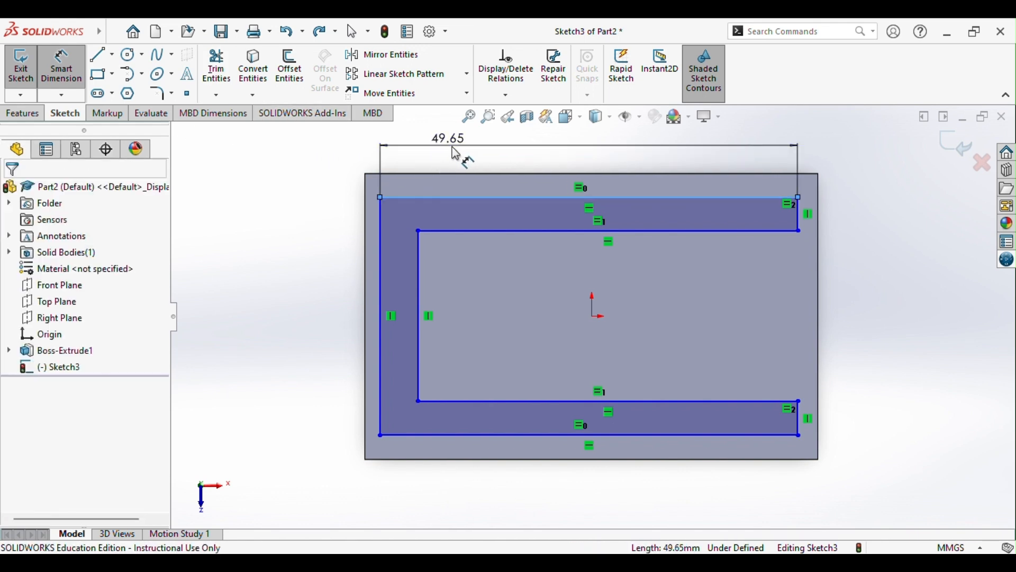
pyautogui.click(450, 141)
pyautogui.write('51.88')
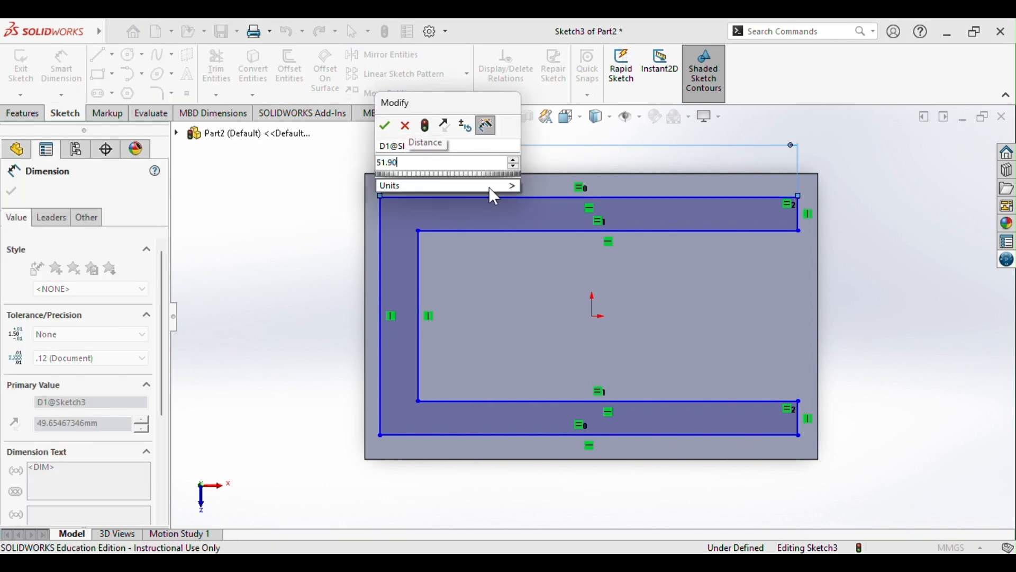
pyautogui.press('Return')
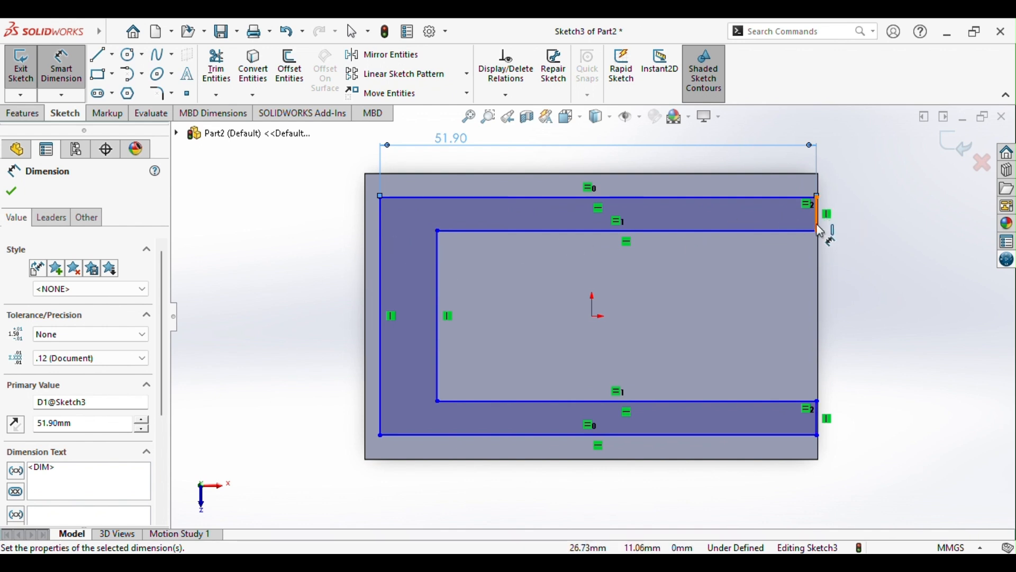
# - Dimension the upper short end line of the C-shaped profile at 3 mm
pyautogui.click(819, 226)
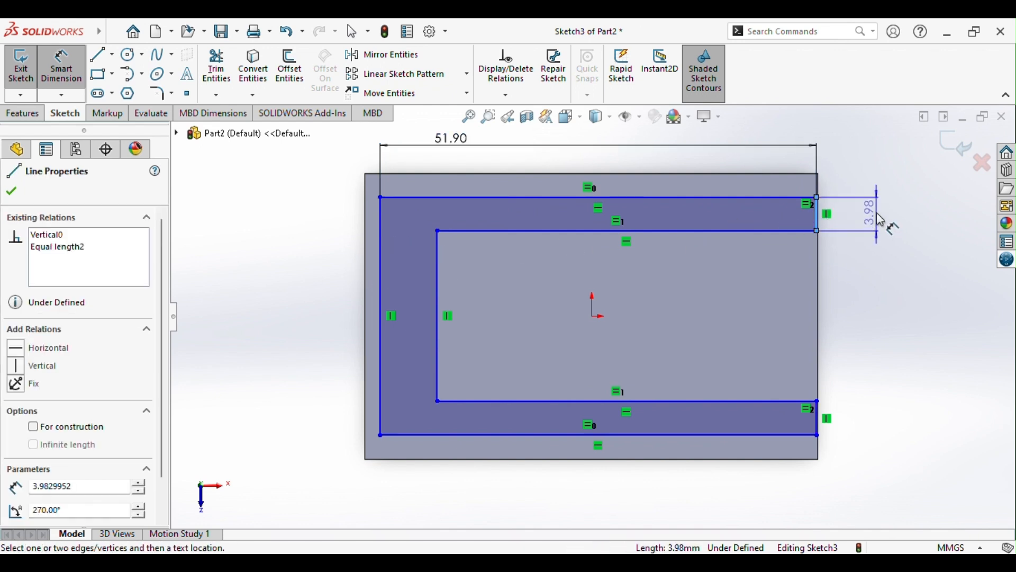
pyautogui.click(881, 221)
pyautogui.write('3mm')
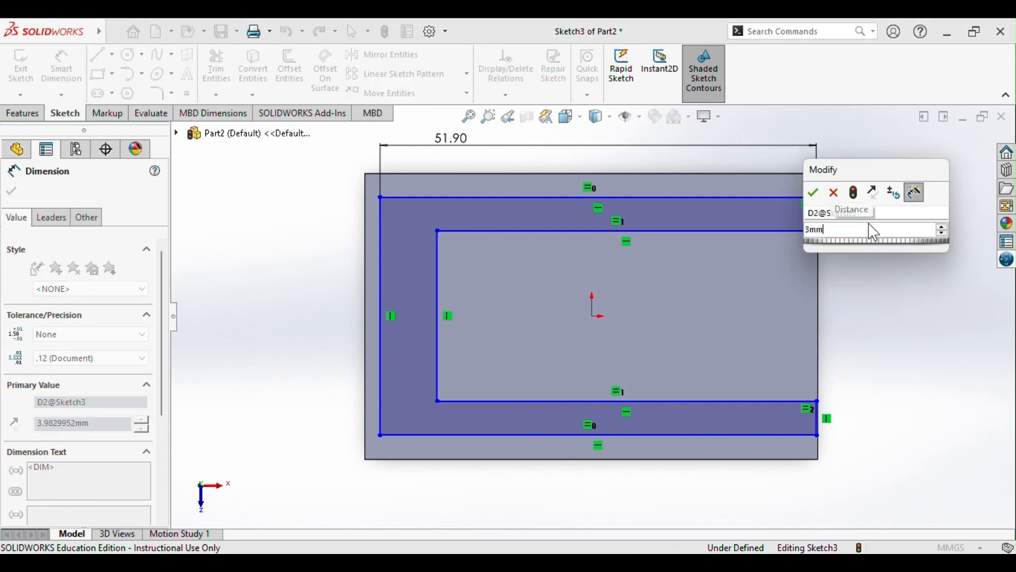
pyautogui.press('Return')
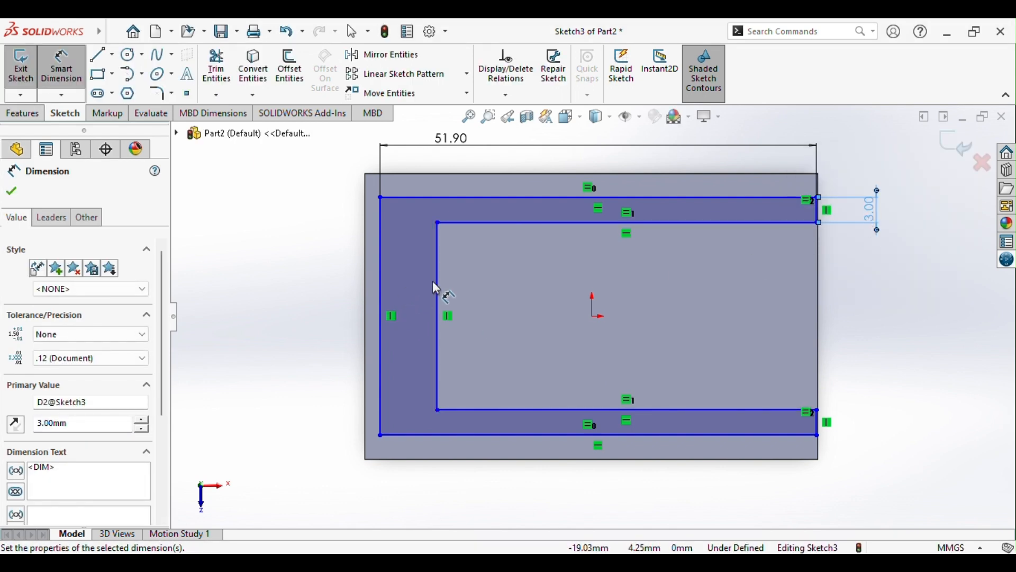
# - Dimension the outer left vertical line of the C-shaped profile at 31.40 mm
pyautogui.click(381, 298)
pyautogui.click(281, 304)
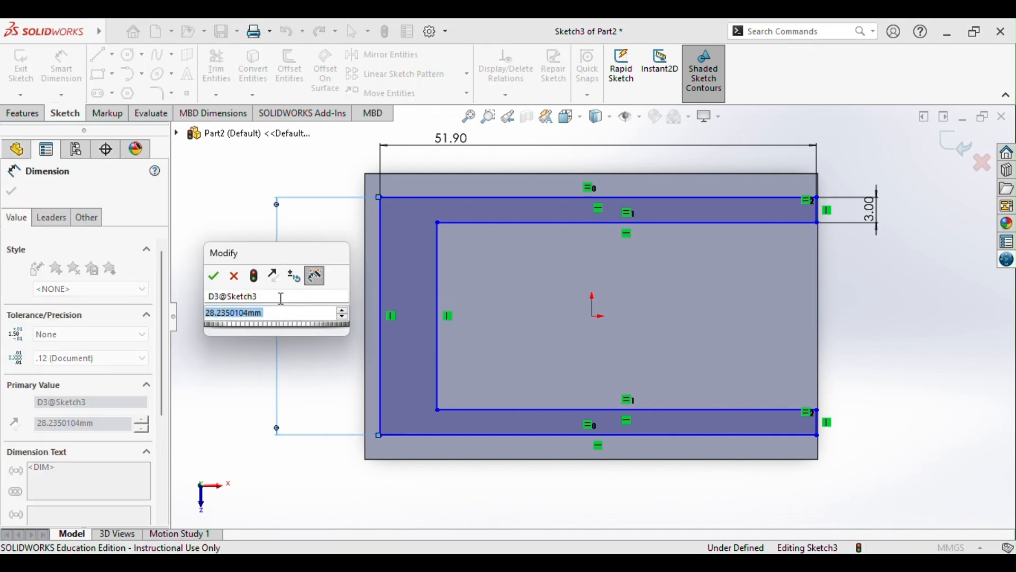
pyautogui.write('31.4')
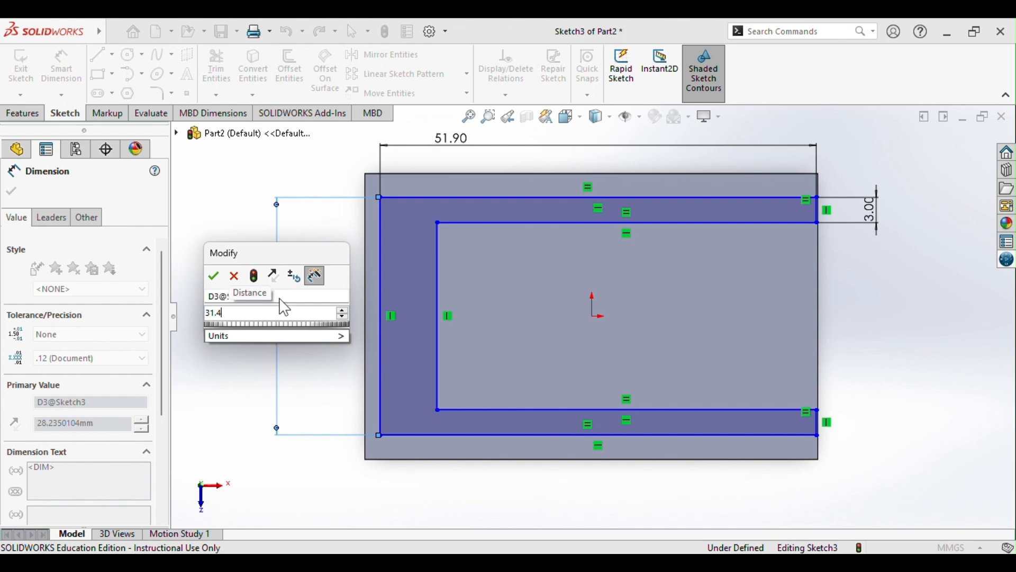
pyautogui.press('Return')
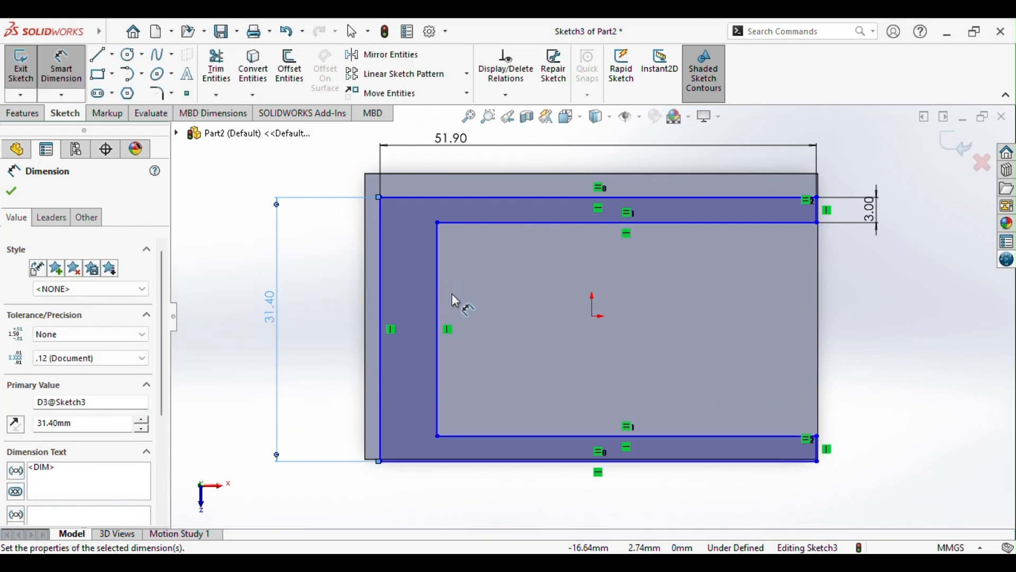
# - Set the distance between the inner and outer vertical lines of the C-shaped profile to 3 mm
pyautogui.click(442, 290)
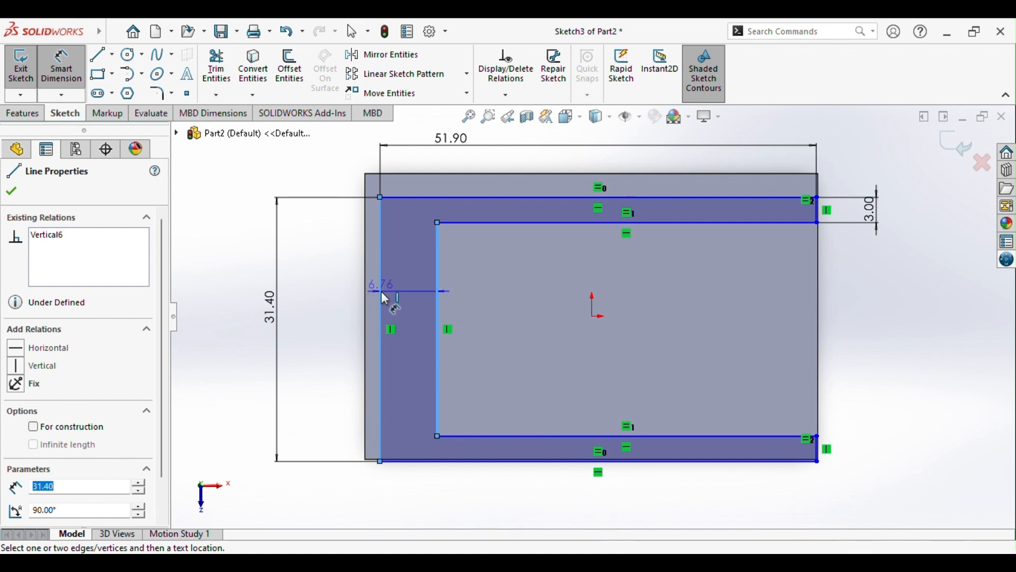
pyautogui.click(381, 292)
pyautogui.click(408, 279)
pyautogui.write('3mm')
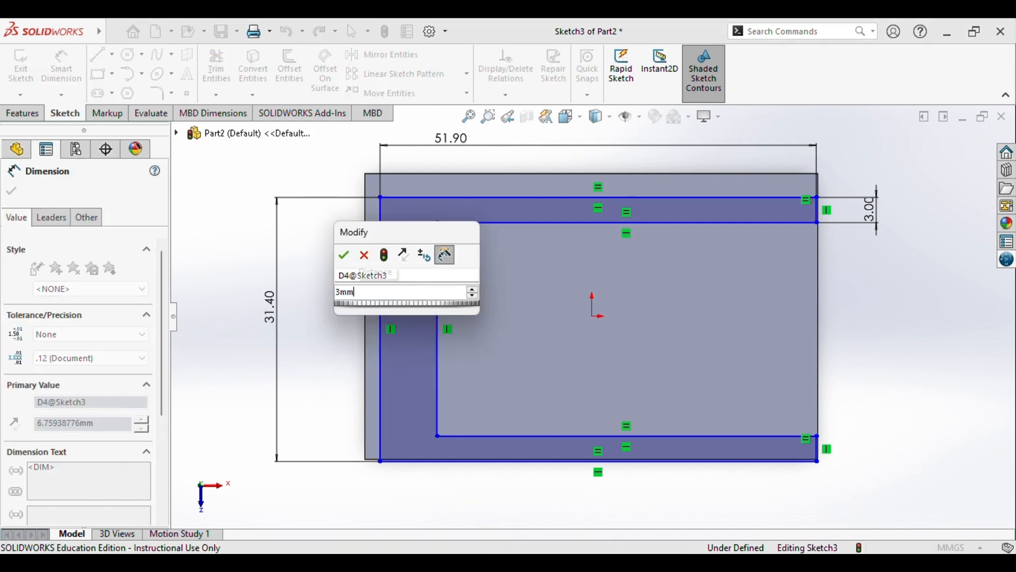
pyautogui.press('Return')
pyautogui.keyDown('ctrl'); pyautogui.click(406, 365); pyautogui.keyUp('ctrl')
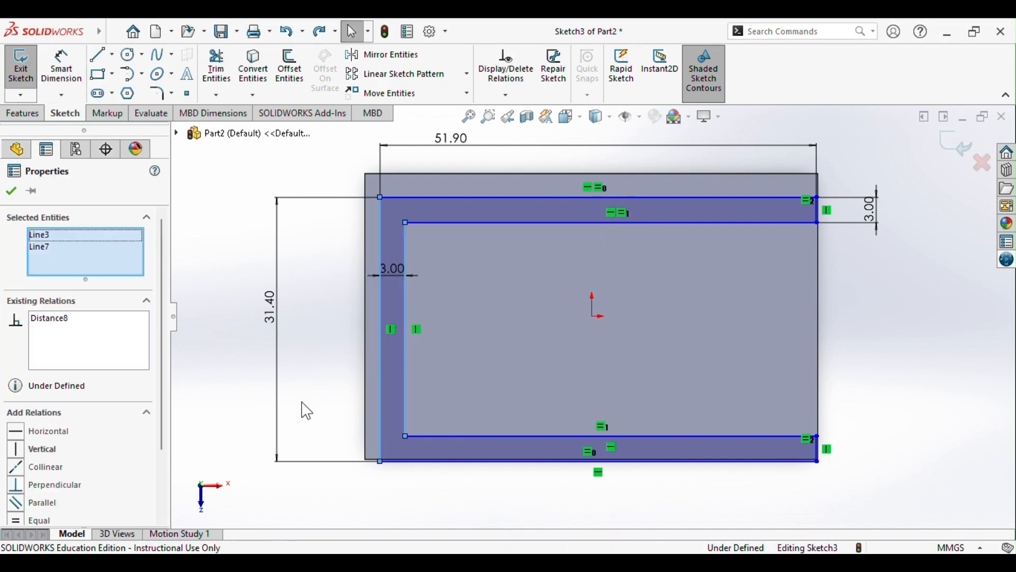
pyautogui.scroll(-3, 86, 417)
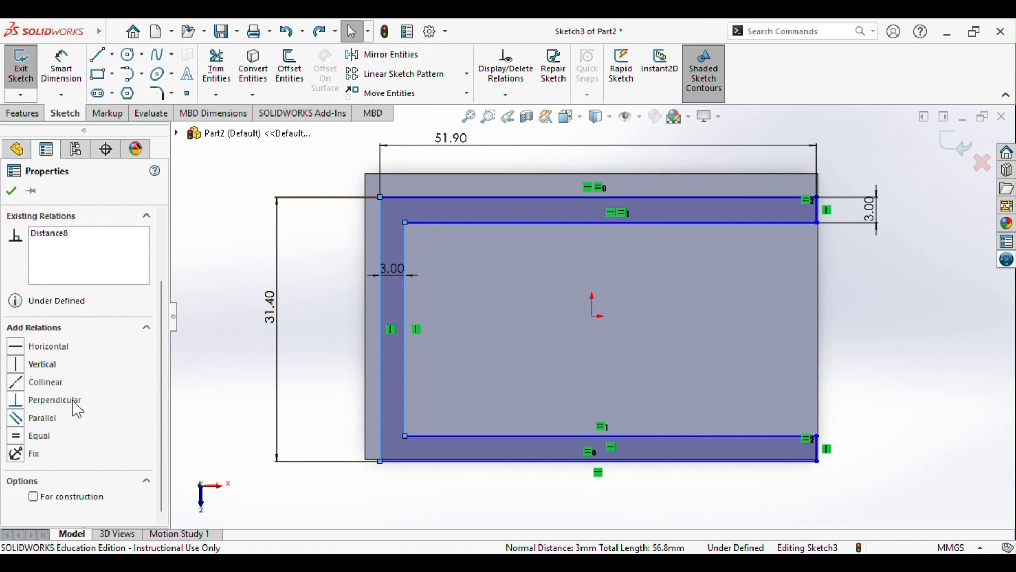
pyautogui.click(254, 408)
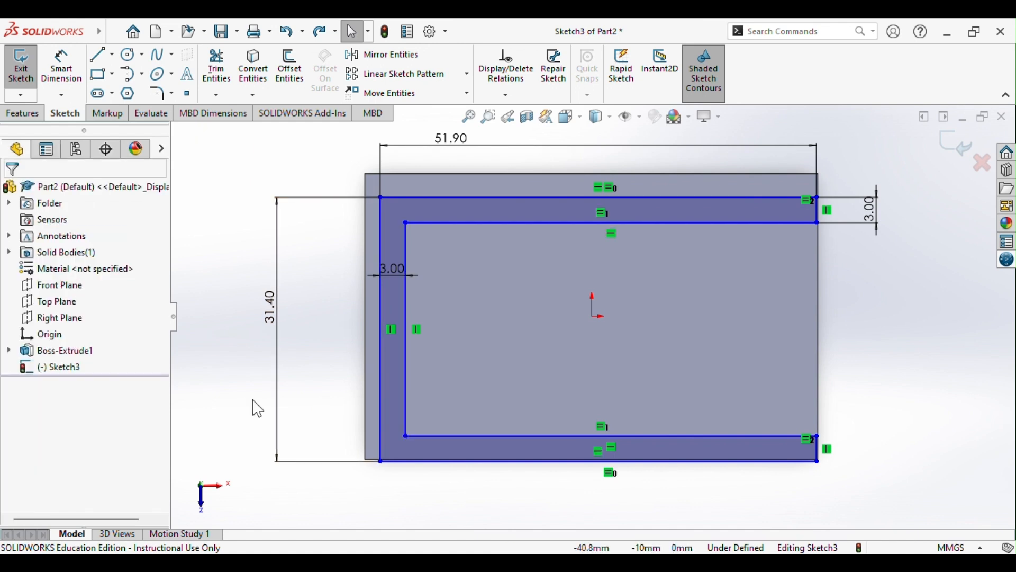
# - Align the midpoint of the C-shaped profile's inner vertical line with the origin using a Horizontal relation
pyautogui.click(379, 383)
pyautogui.keyDown('ctrl'); pyautogui.click(406, 379); pyautogui.keyUp('ctrl')
pyautogui.rightClick(408, 379)
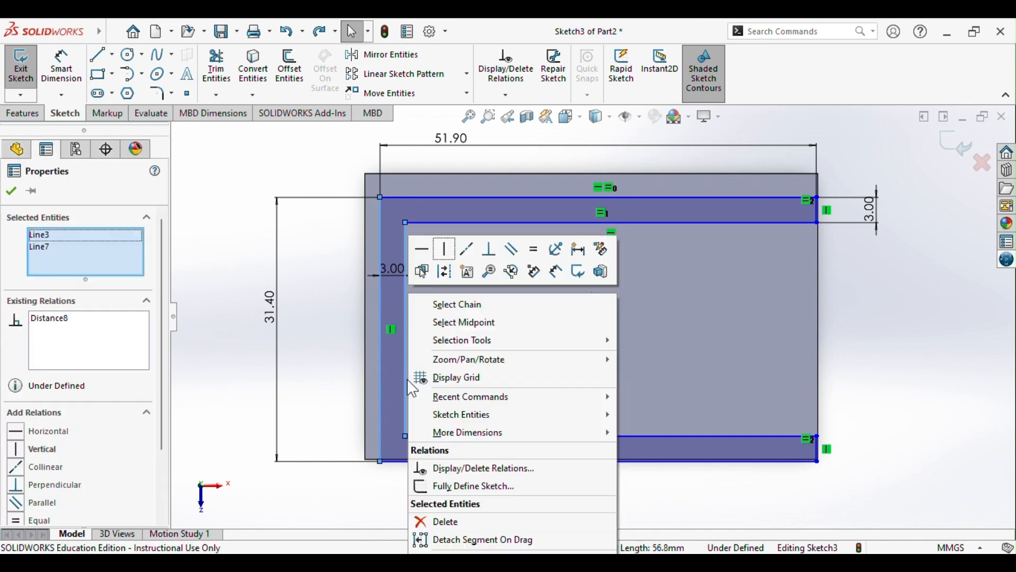
pyautogui.click(437, 320)
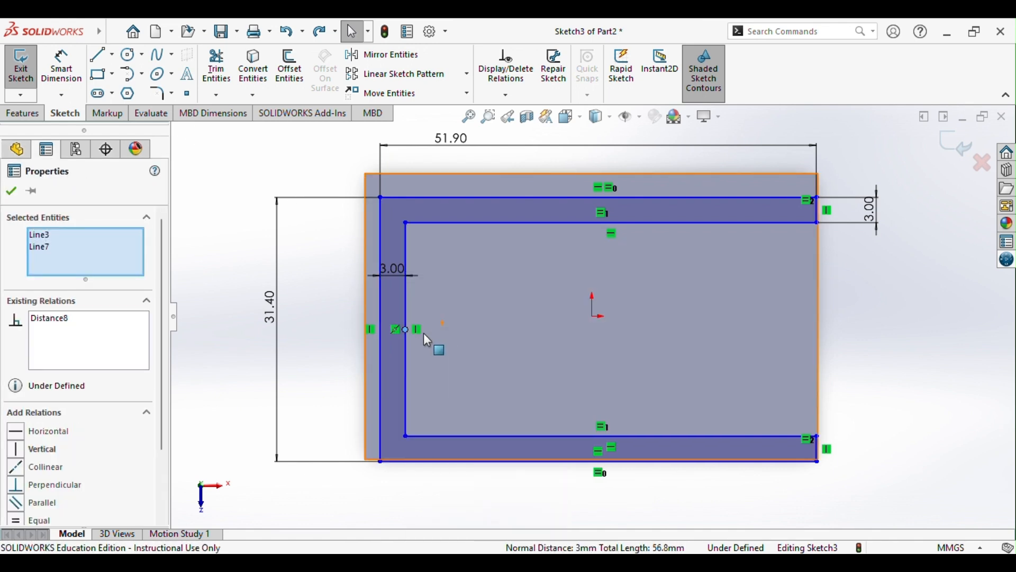
pyautogui.keyDown('ctrl'); pyautogui.click(592, 316); pyautogui.keyUp('ctrl')
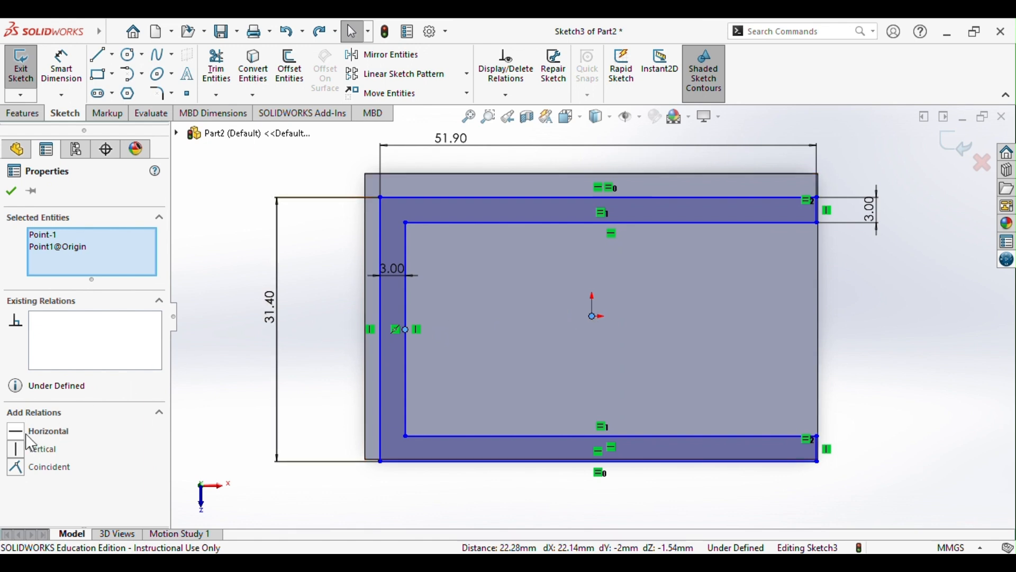
pyautogui.click(29, 433)
pyautogui.click(207, 402)
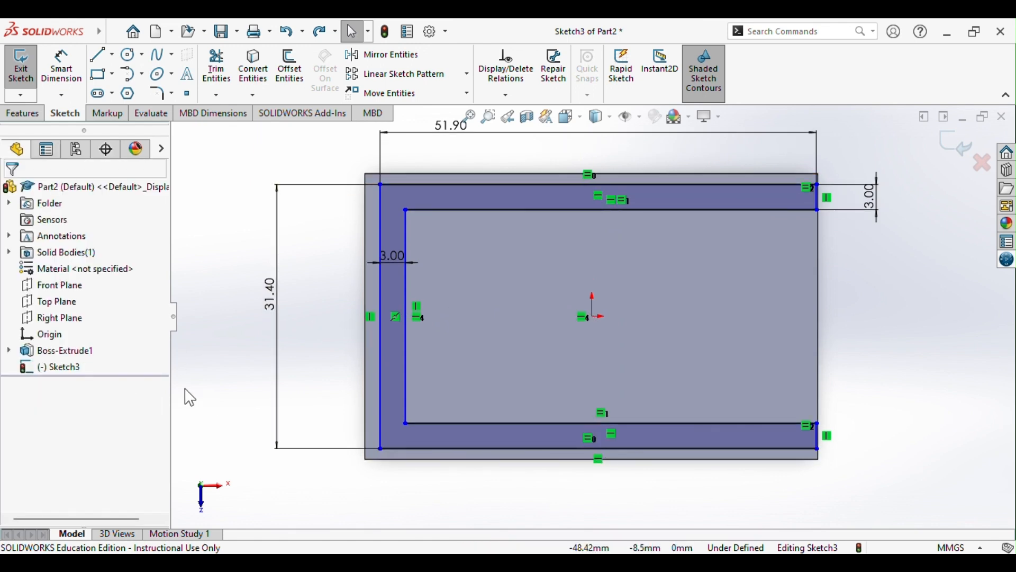
# - Set the distance between the C-shaped profile's outer vertical line and the plate's adjacent left edge to 1 mm
pyautogui.click(52, 75)
pyautogui.click(380, 236)
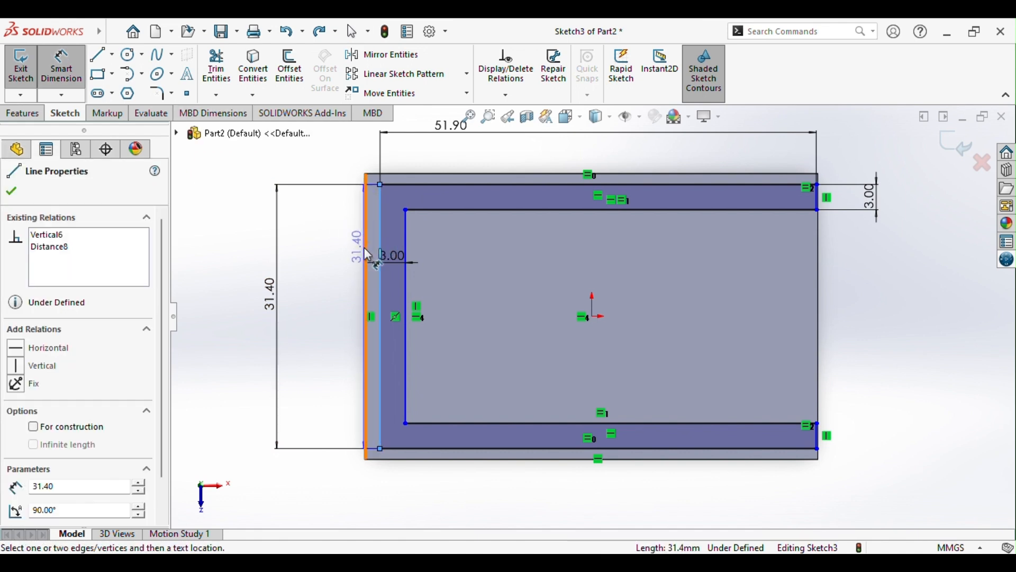
pyautogui.click(364, 246)
pyautogui.click(321, 187)
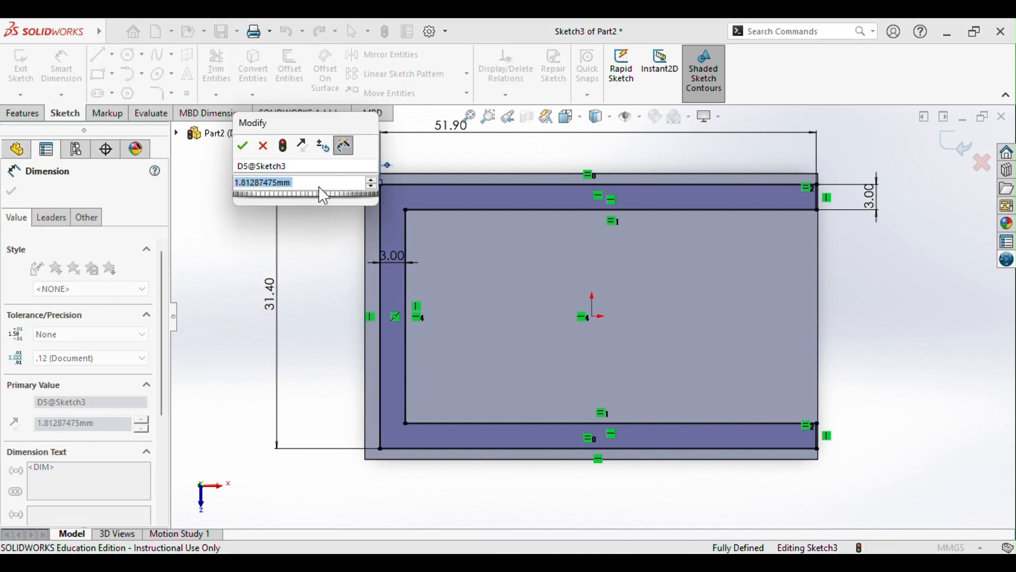
pyautogui.write('1mm')
pyautogui.press('Return')
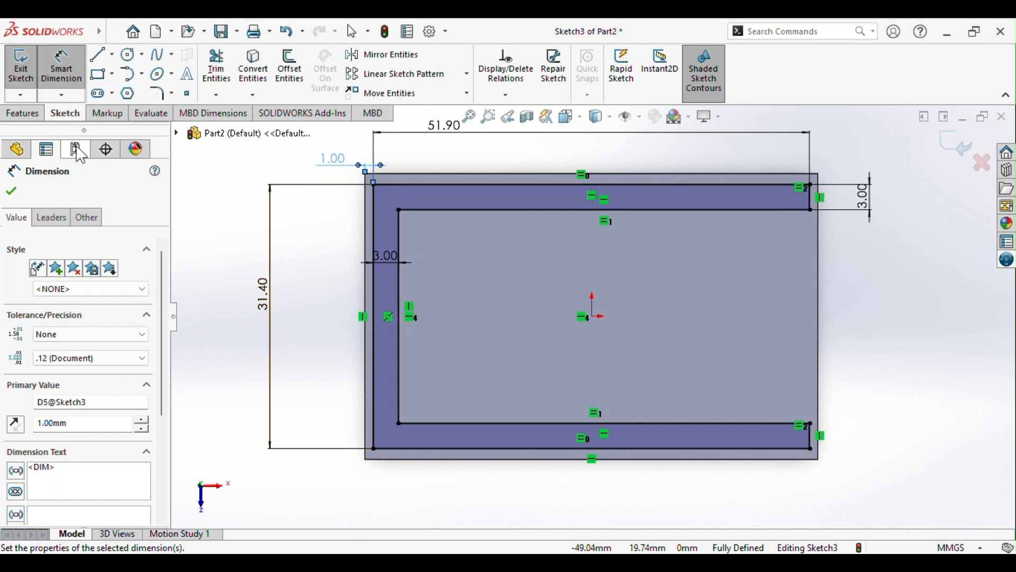
pyautogui.click(12, 191)
# - Extrude the C-shaped profile 1.5 mm upward from the plate, merged with the existing body
pyautogui.hotkey('ctrl', '7')
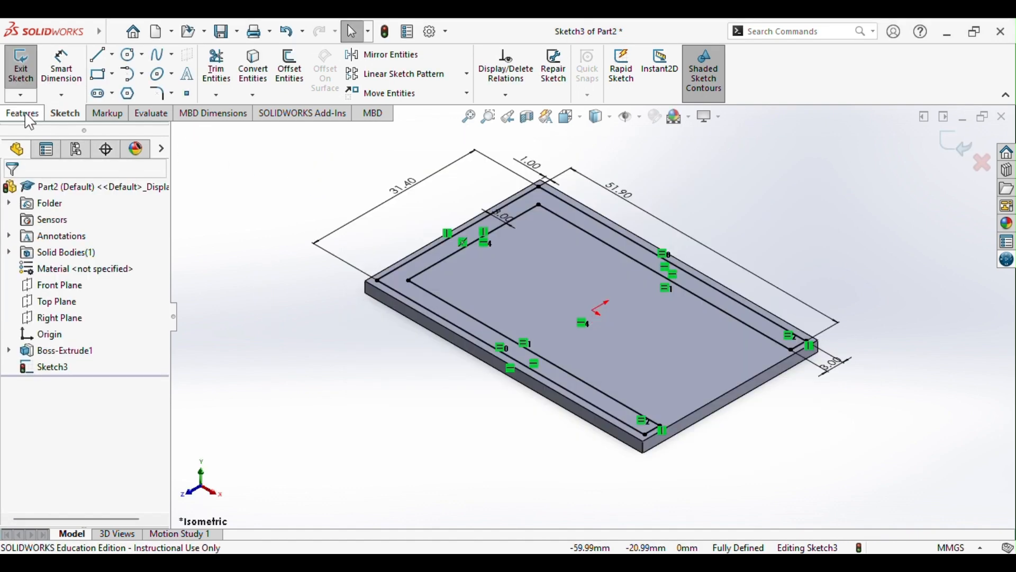
pyautogui.click(23, 114)
pyautogui.click(29, 96)
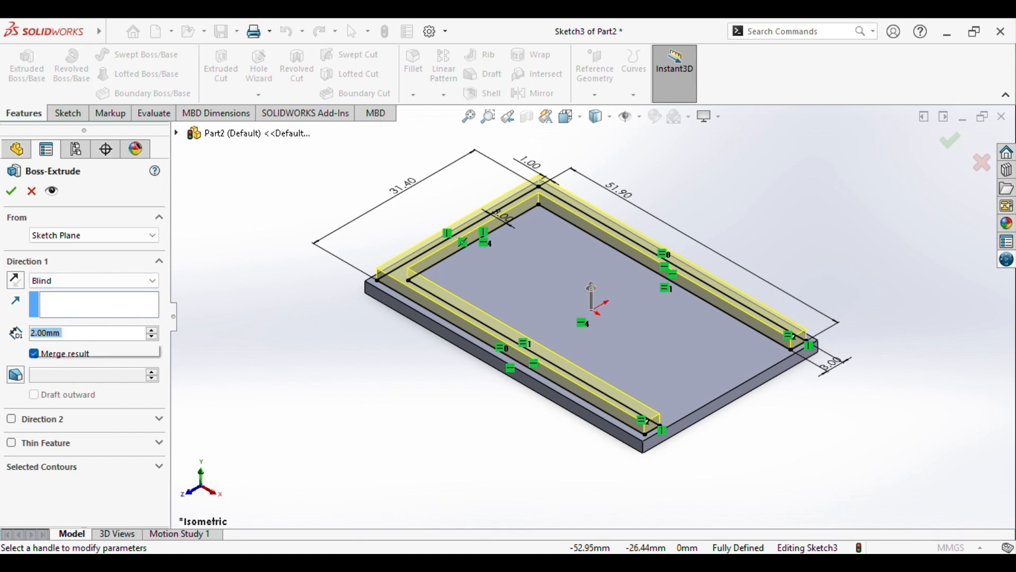
pyautogui.write('1.5mm')
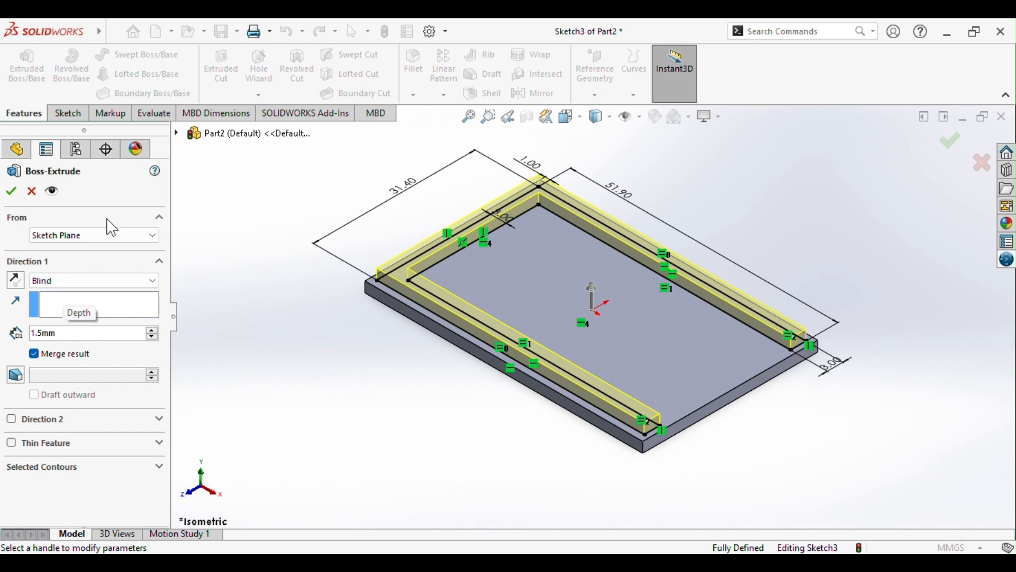
pyautogui.press('Return')
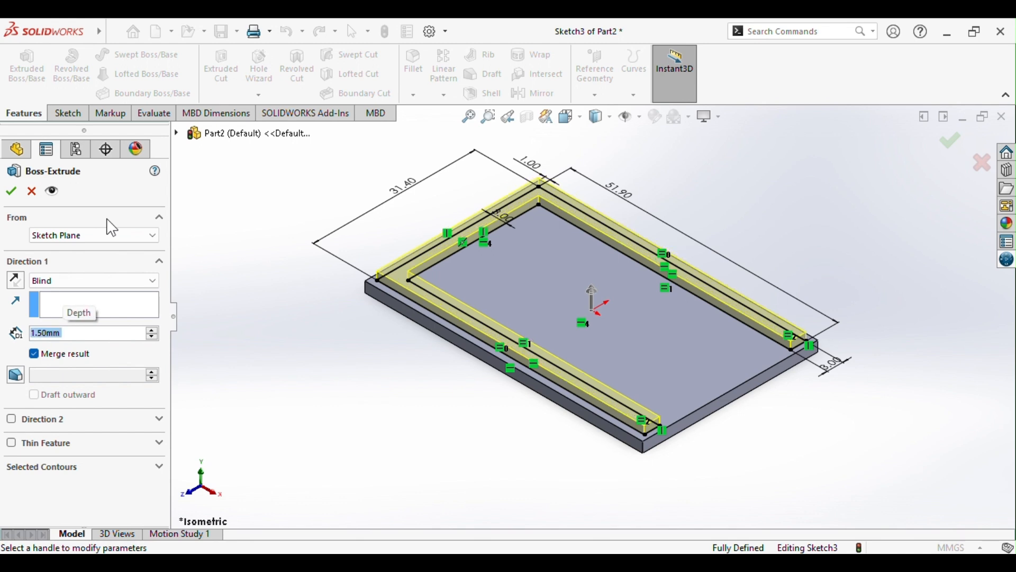
pyautogui.click(10, 191)
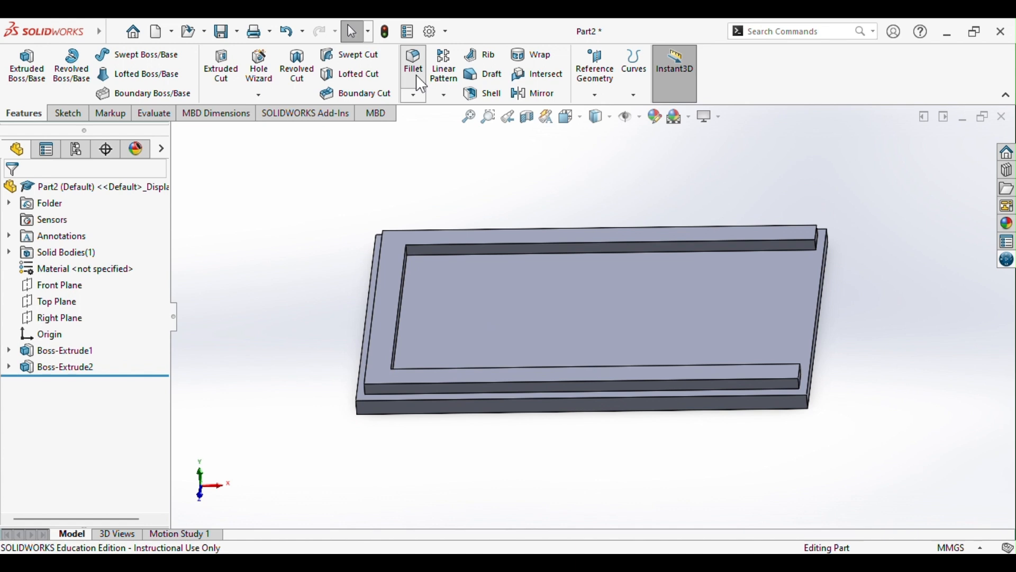
# - Start a fillet and select the four outer vertical corner edges of the raised C-shaped wall
pyautogui.click(416, 75)
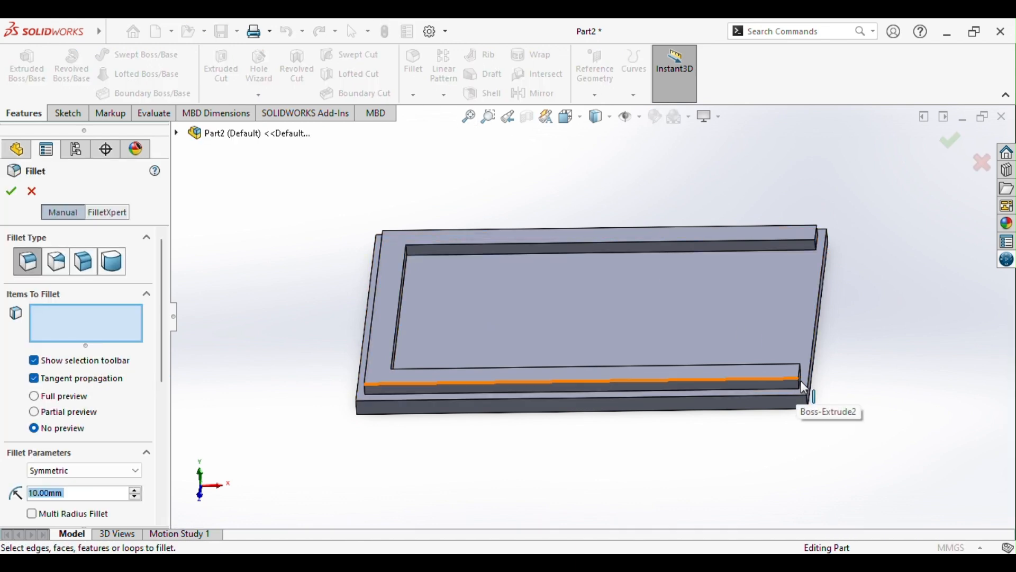
pyautogui.scroll(-5, 801, 400)
pyautogui.click(726, 360)
pyautogui.scroll(4, 438, 346)
pyautogui.moveTo(217, 315); pyautogui.dragTo(257, 328, button='middle')
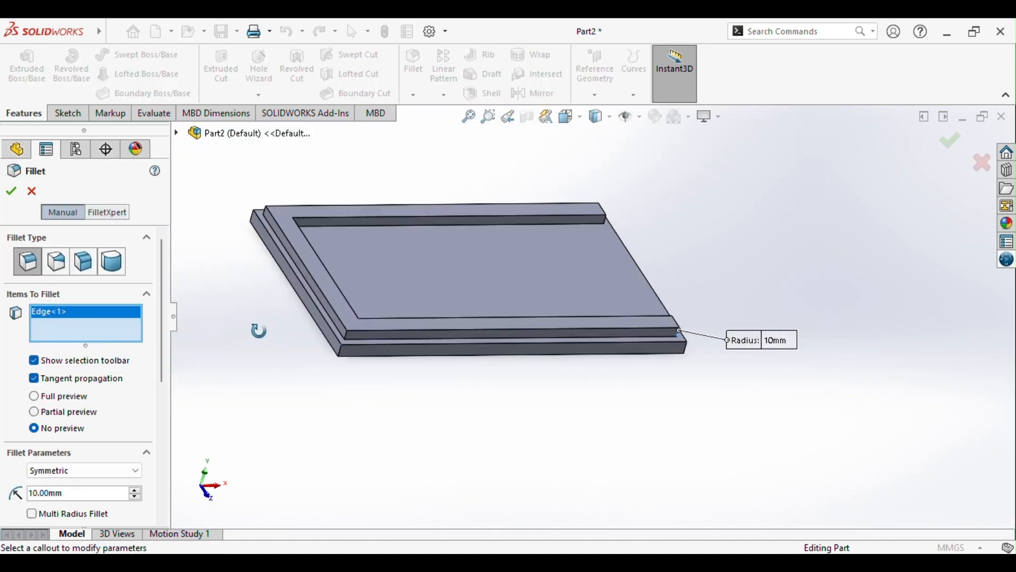
pyautogui.scroll(-4, 307, 330)
pyautogui.click(465, 333)
pyautogui.moveTo(354, 329); pyautogui.dragTo(368, 278, button='middle')
pyautogui.scroll(-2, 369, 252)
pyautogui.click(436, 256)
pyautogui.scroll(5, 352, 225)
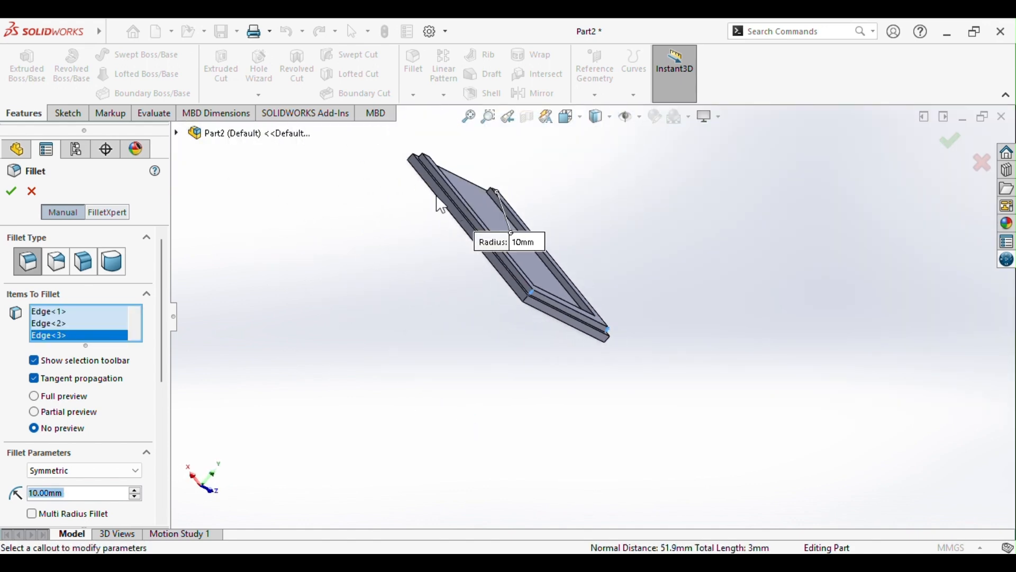
pyautogui.moveTo(437, 198); pyautogui.dragTo(483, 462, button='middle')
pyautogui.scroll(-3, 397, 243)
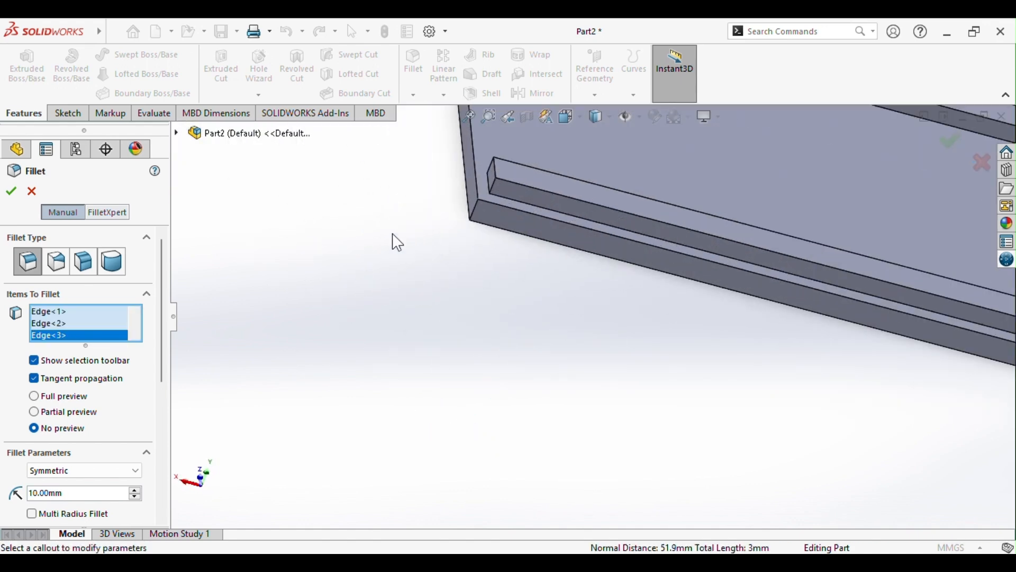
pyautogui.click(495, 192)
pyautogui.scroll(3, 473, 217)
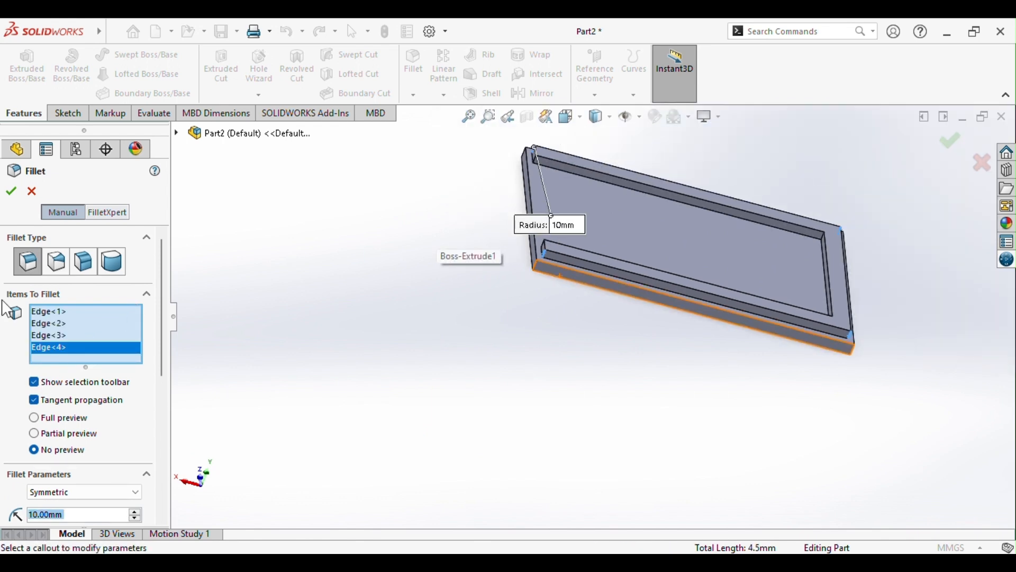
# - Set the symmetric constant-size fillet radius to 1.5 mm and apply it to the selected corner edges
pyautogui.click(22, 261)
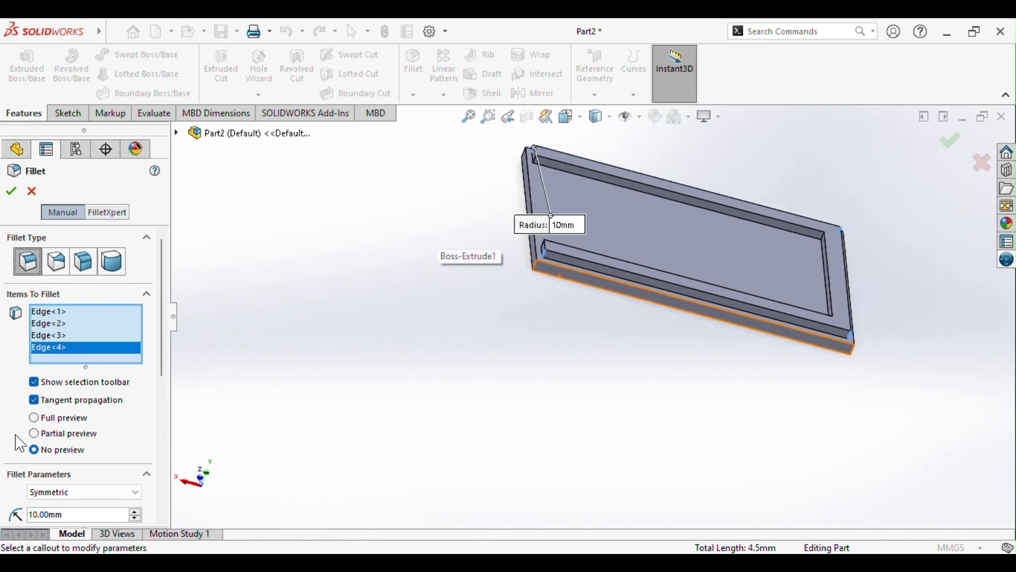
pyautogui.click(48, 514)
pyautogui.write('1')
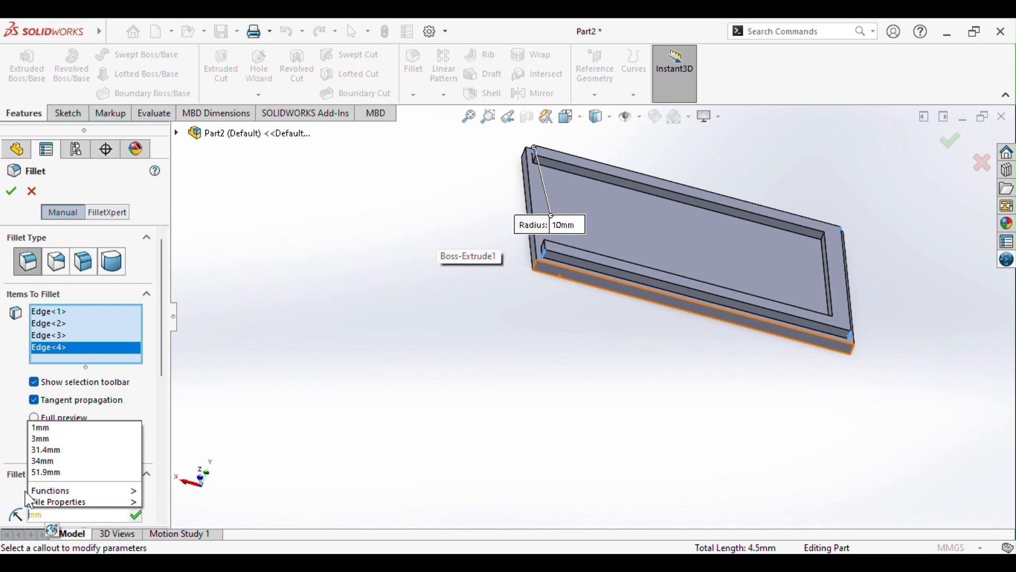
pyautogui.write('.5')
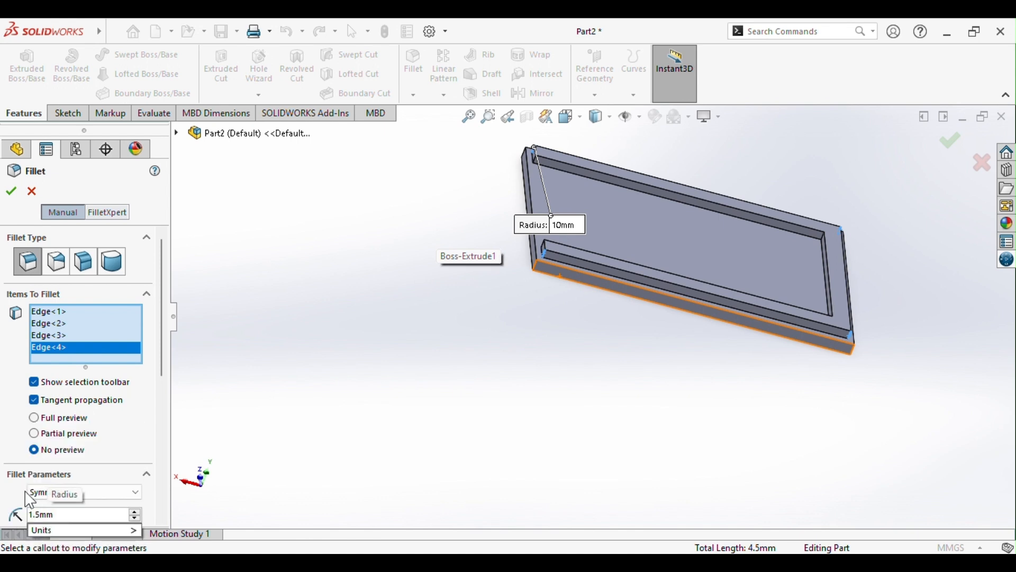
pyautogui.press('Return')
pyautogui.click(498, 358)
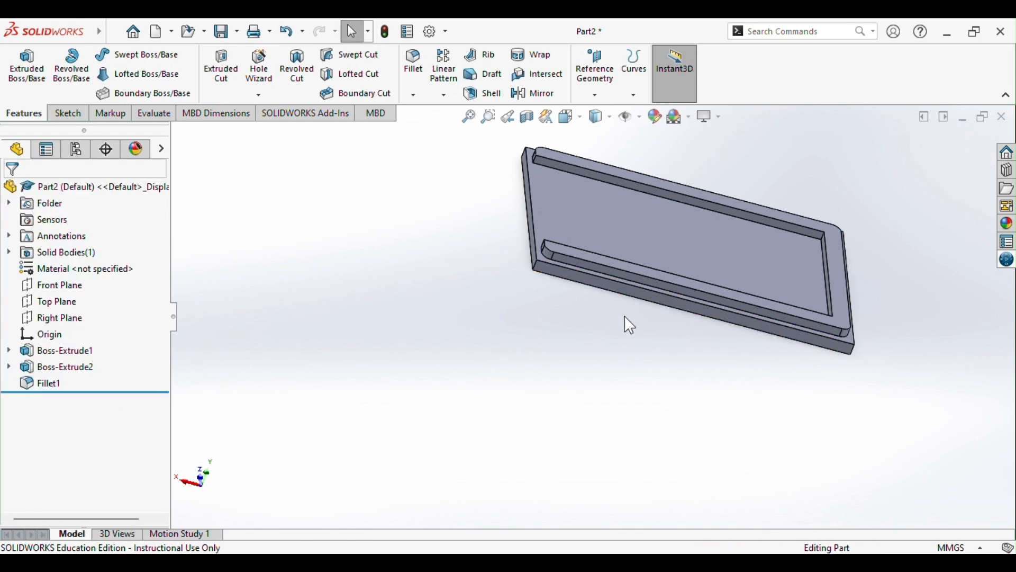
# - Sketch a corner rectangle about 3.4 by 5.8 mm on the plate's top face, inside the C-shaped wall toward its open end
pyautogui.click(570, 116)
pyautogui.click(608, 214)
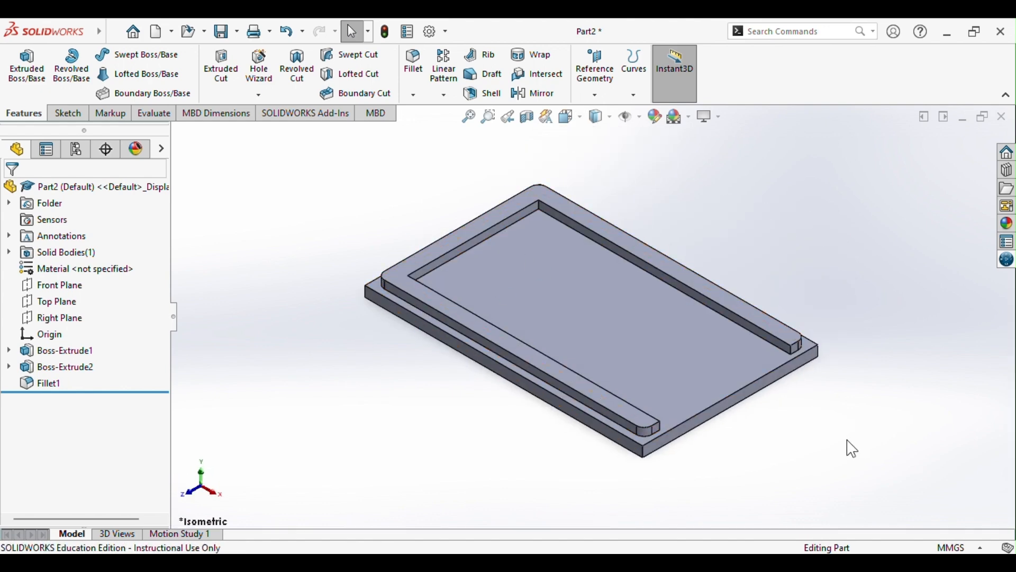
pyautogui.rightClick(688, 363)
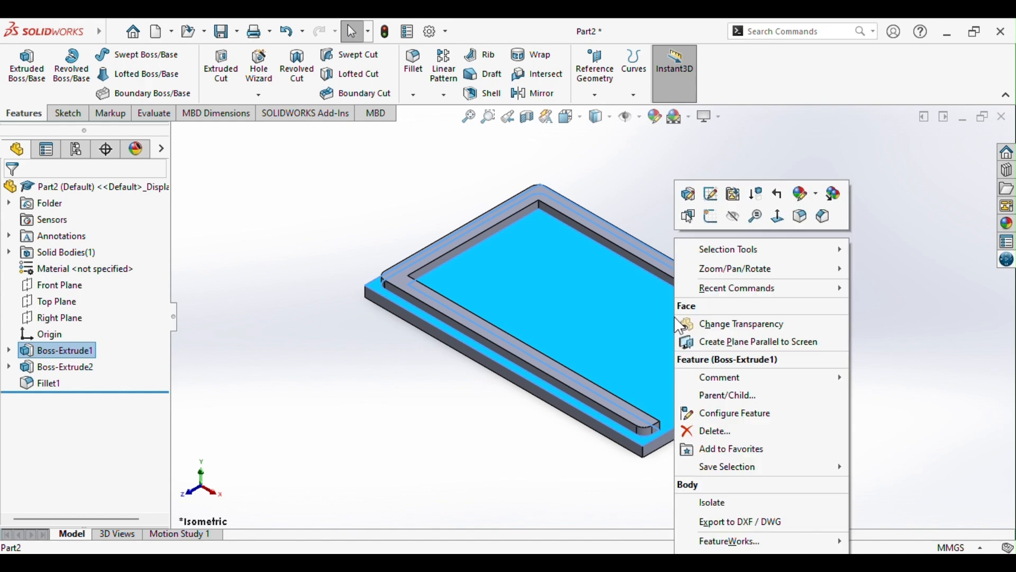
pyautogui.click(757, 217)
pyautogui.click(723, 164)
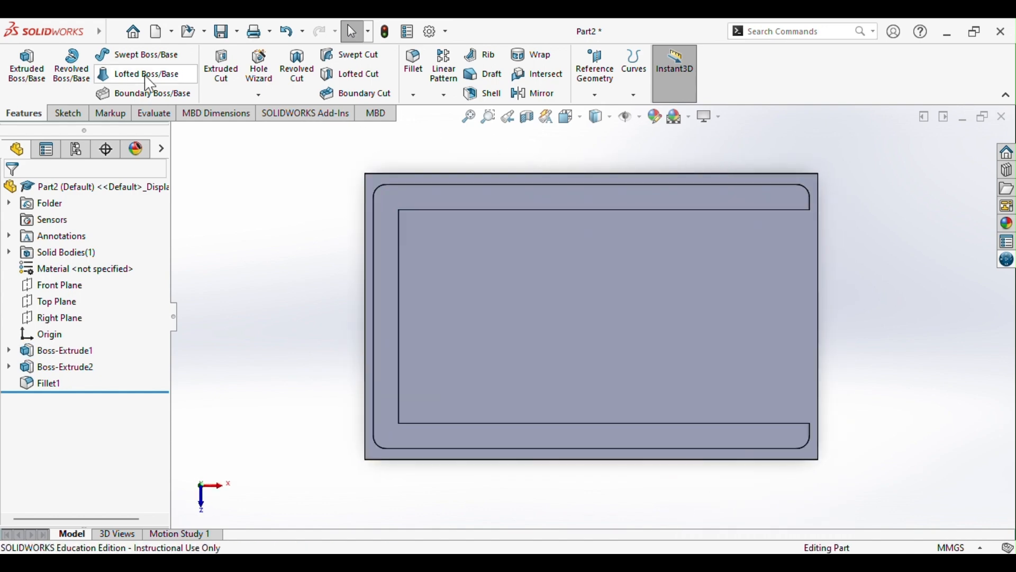
pyautogui.click(65, 117)
pyautogui.click(475, 280)
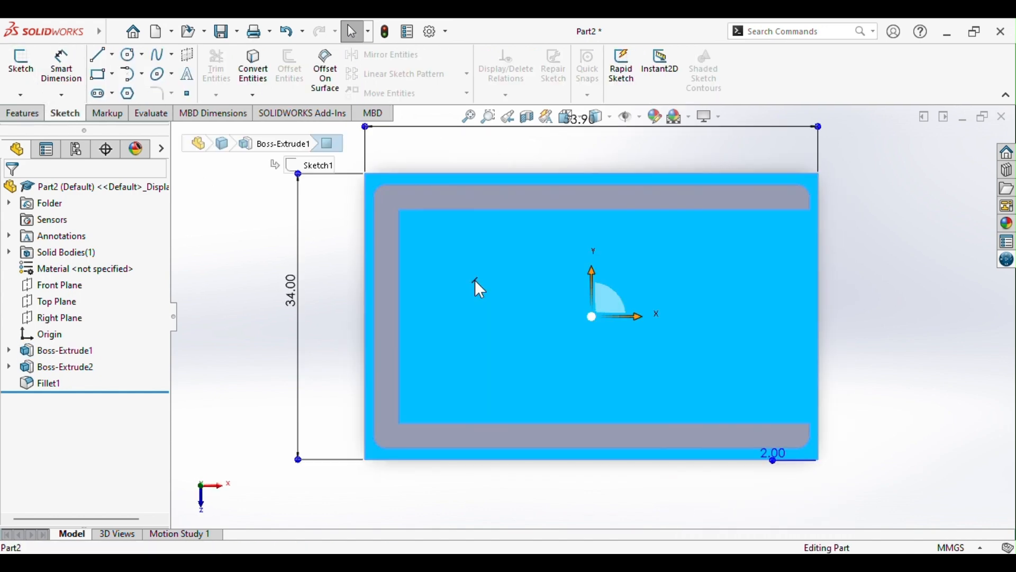
pyautogui.click(21, 66)
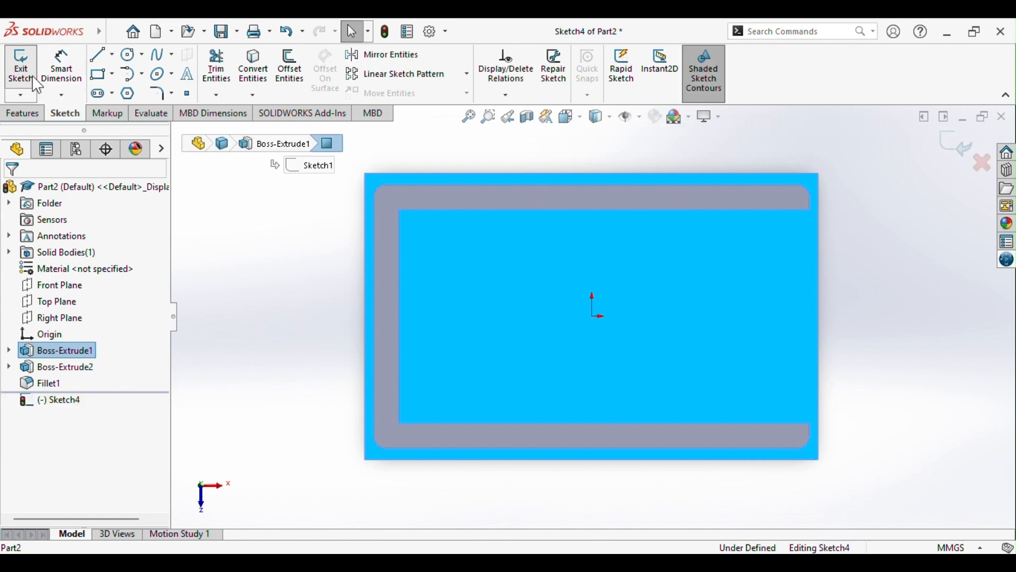
pyautogui.click(101, 74)
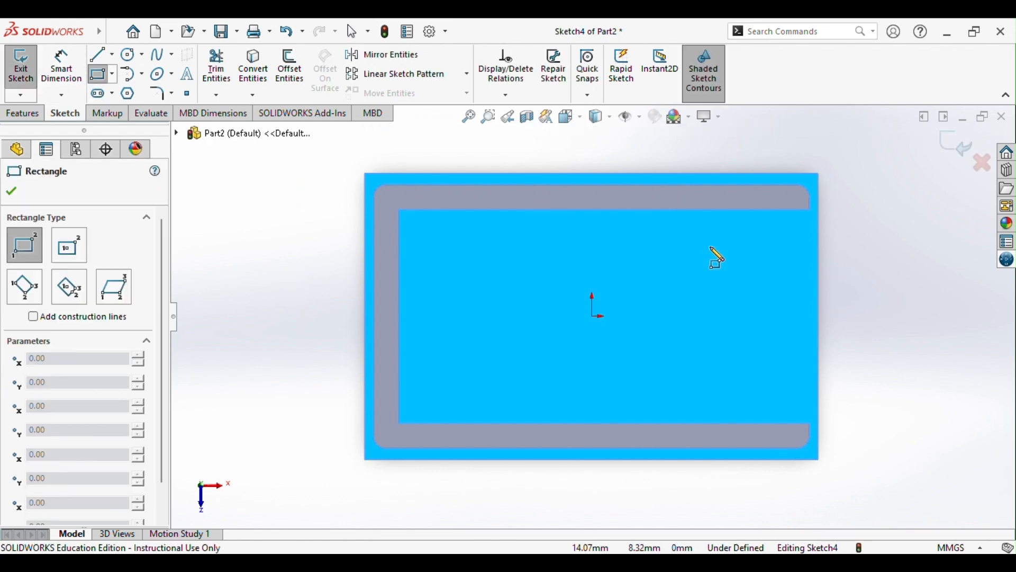
pyautogui.click(711, 242)
pyautogui.click(744, 291)
# - Dimension the small rectangle 3 mm wide and 4.6 mm high
pyautogui.click(61, 66)
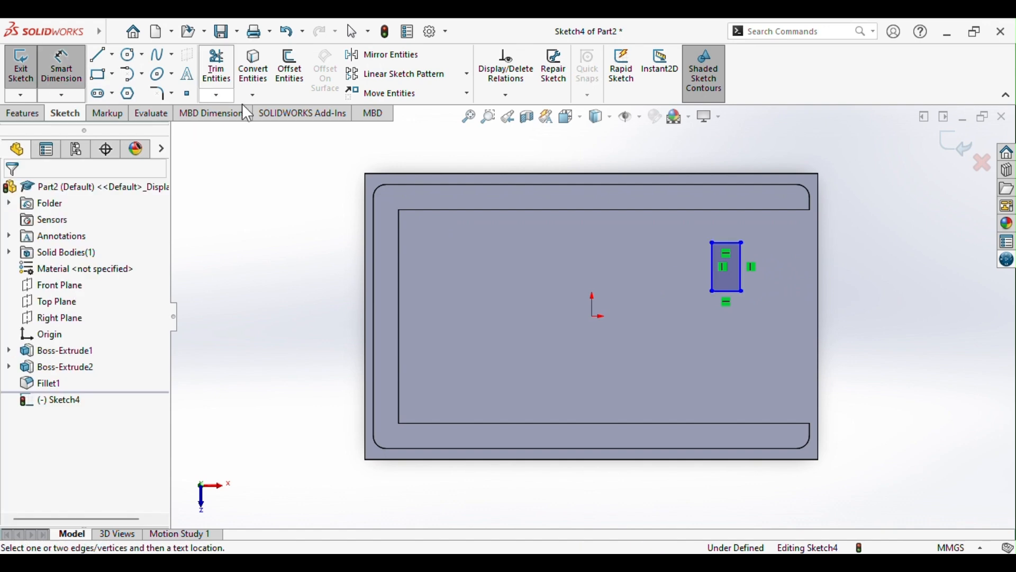
pyautogui.click(729, 247)
pyautogui.click(726, 227)
pyautogui.write('3mm')
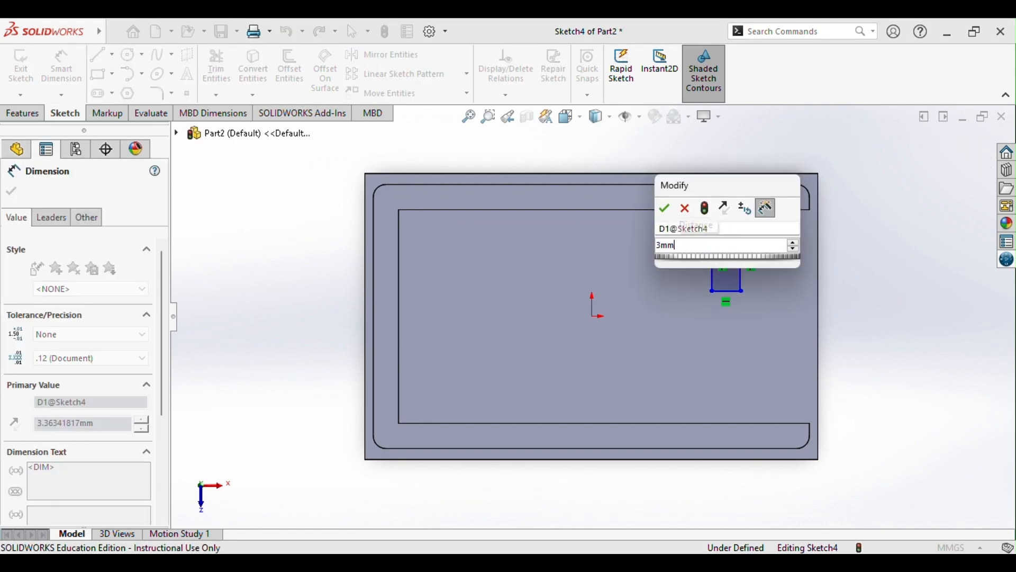
pyautogui.press('Return')
pyautogui.click(711, 267)
pyautogui.click(676, 273)
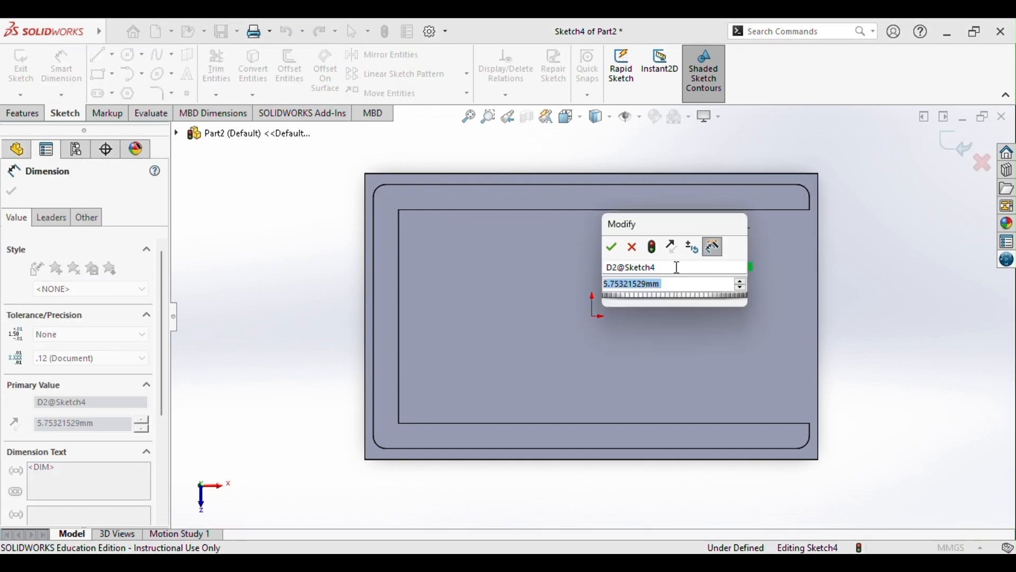
pyautogui.write('4.6')
pyautogui.press('Return')
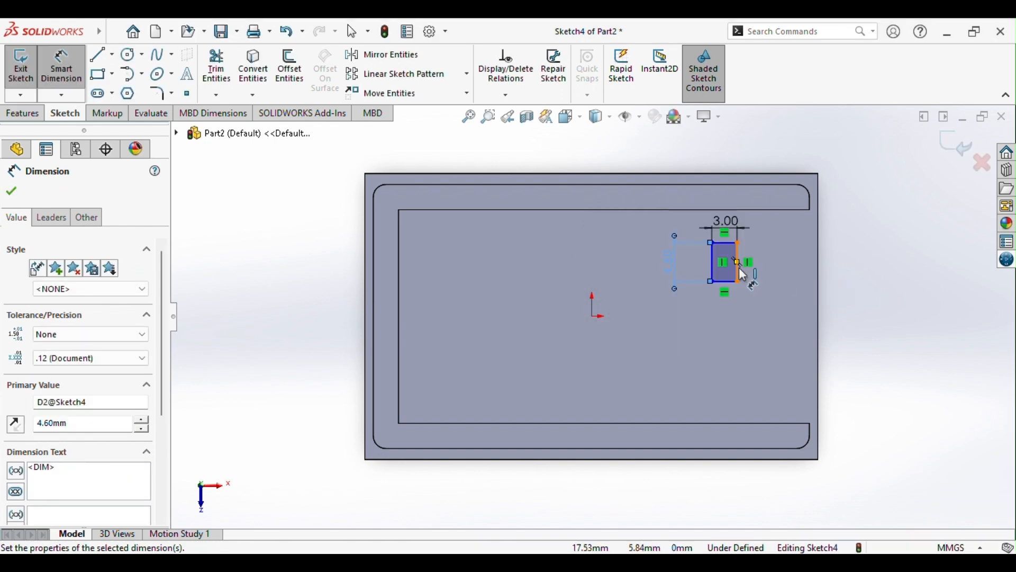
# - Set the distance from the small rectangle's right side to the plate's right edge to 12.5 mm
pyautogui.click(739, 268)
pyautogui.click(819, 281)
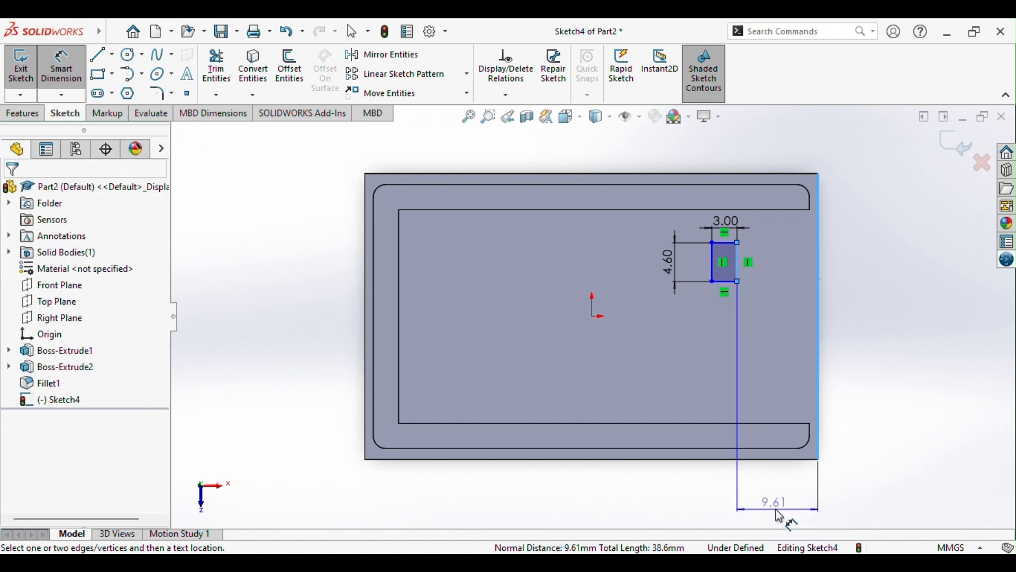
pyautogui.click(775, 510)
pyautogui.write('12.5')
pyautogui.press('Return')
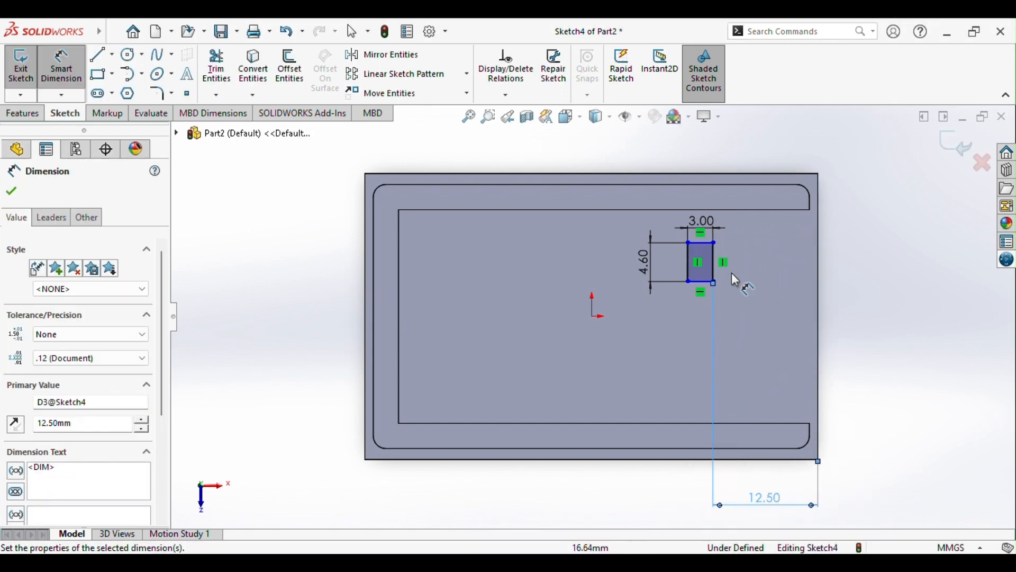
# - Set the vertical distance from the small rectangle's upper right corner to the plate's upper edge to 9 mm
pyautogui.click(712, 243)
pyautogui.click(738, 176)
pyautogui.click(879, 213)
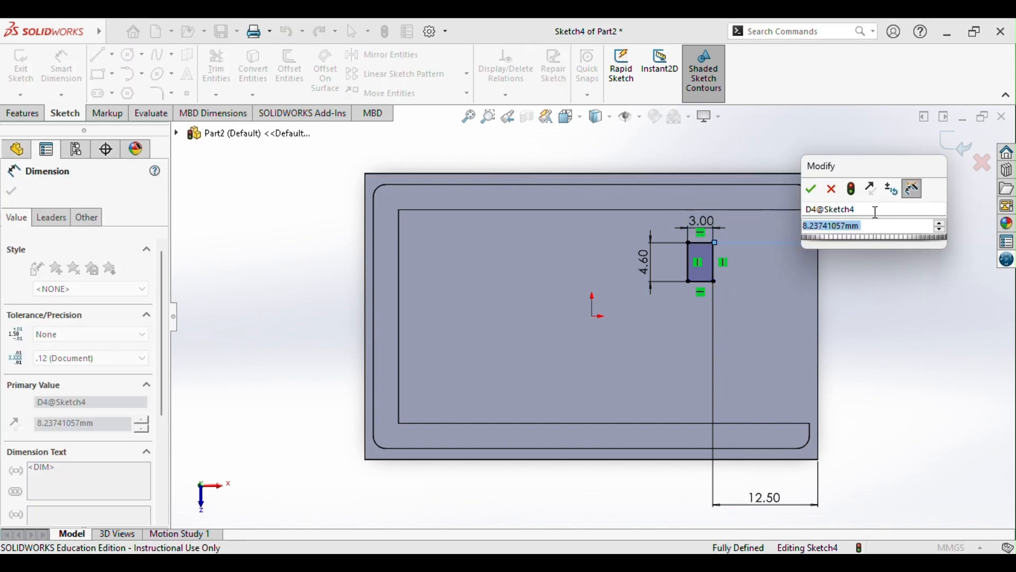
pyautogui.write('9')
pyautogui.press('Return')
pyautogui.press('Escape')
pyautogui.click(24, 114)
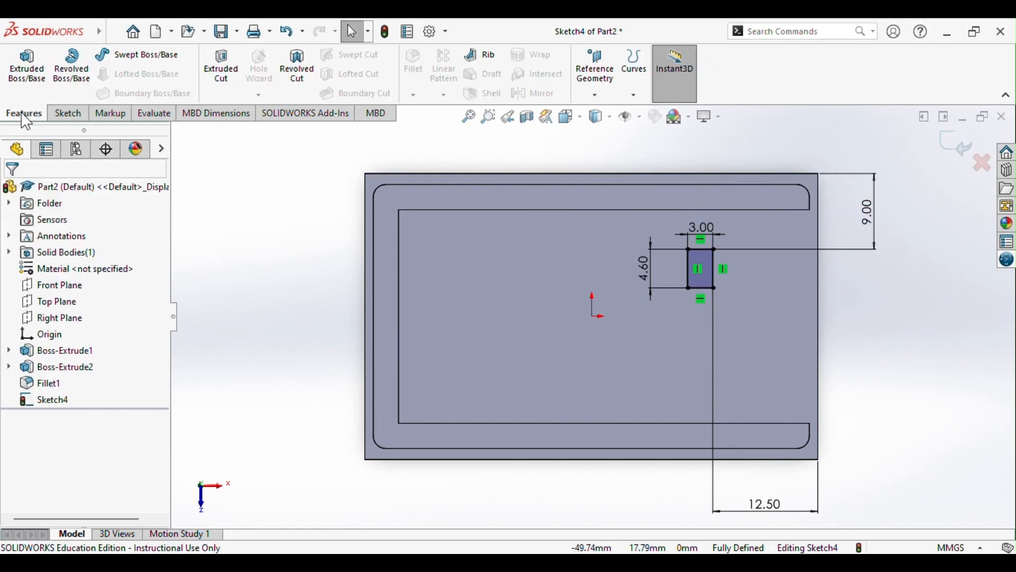
# - Cut the small 3 by 4.6 mm rectangle all the way through the plate with an Extruded Cut
pyautogui.click(222, 66)
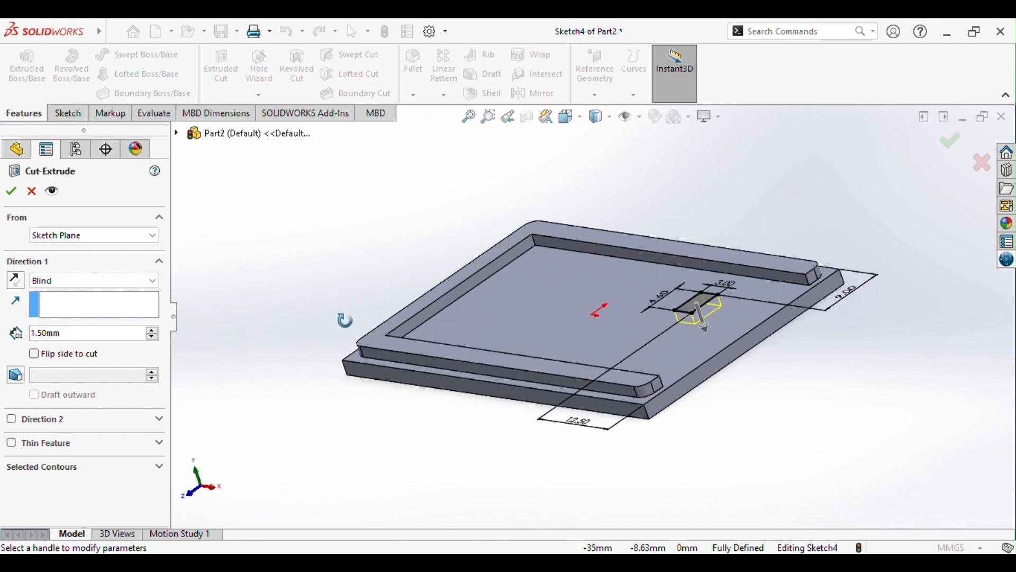
pyautogui.click(94, 280)
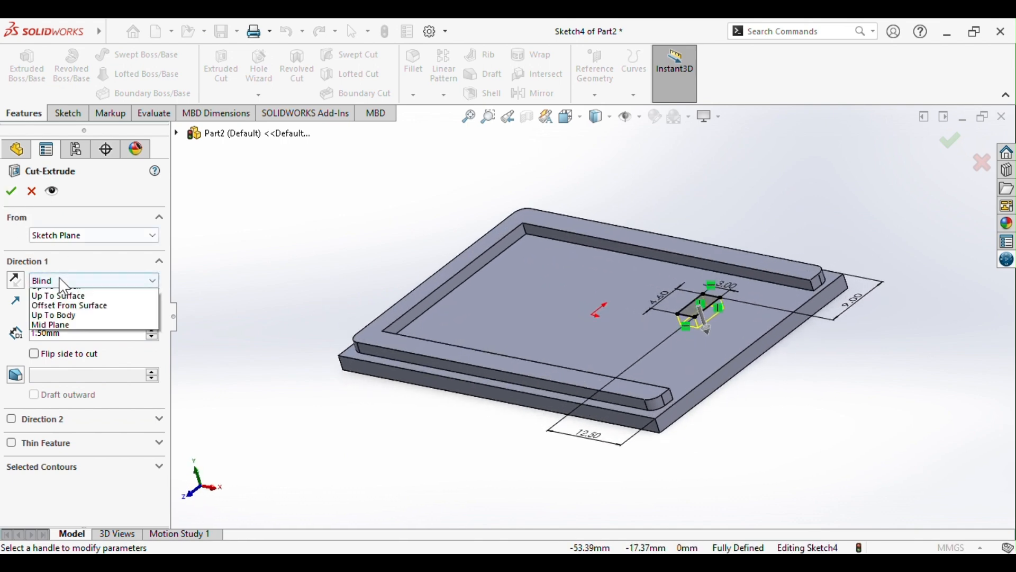
pyautogui.click(58, 291)
pyautogui.click(11, 190)
# - Fillet the four vertical corner edges of the rectangular cutout with a 1.5 mm radius
pyautogui.moveTo(582, 318); pyautogui.dragTo(622, 210, button='middle')
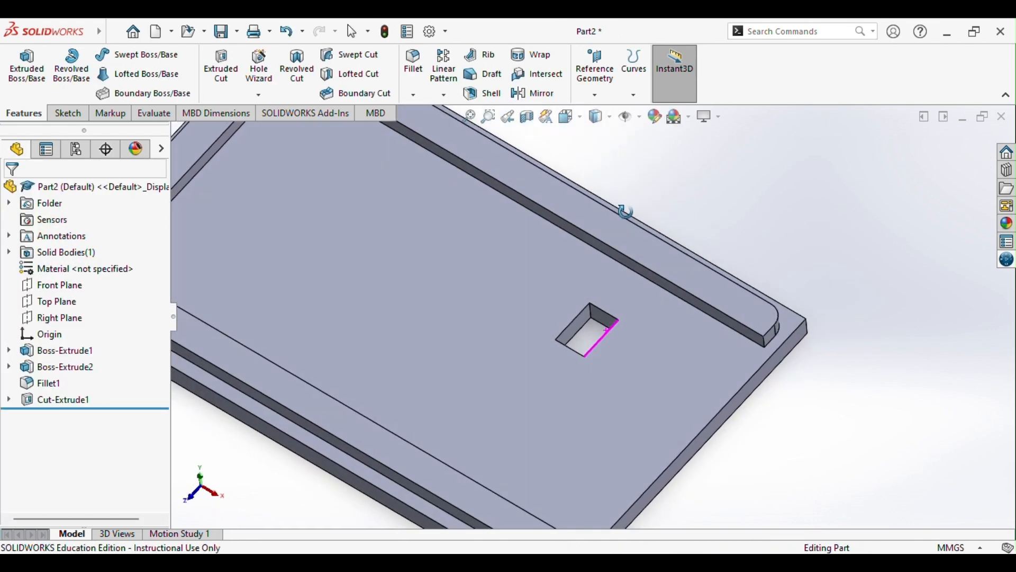
pyautogui.click(413, 66)
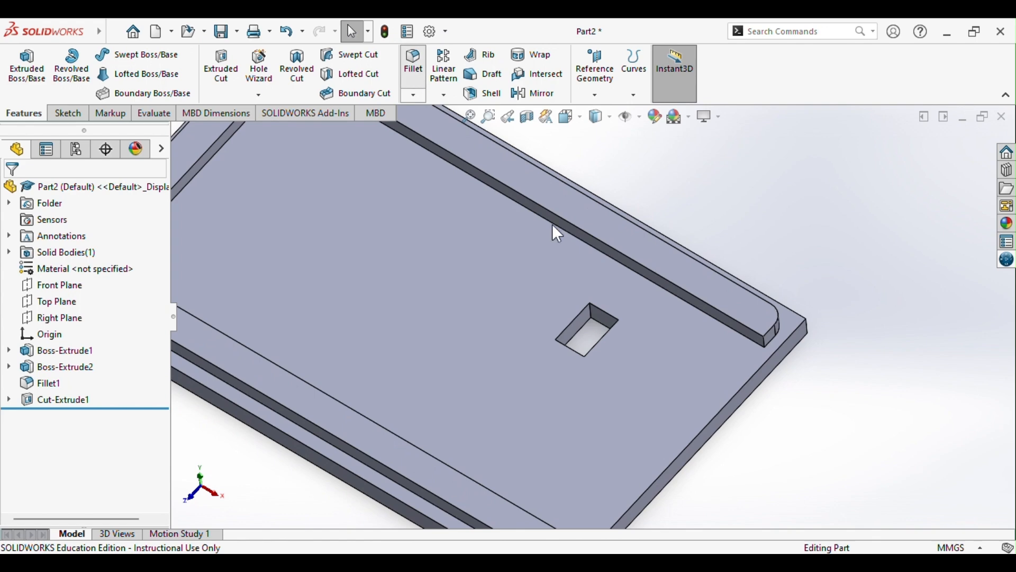
pyautogui.click(590, 315)
pyautogui.moveTo(630, 354); pyautogui.dragTo(579, 228, button='middle')
pyautogui.click(600, 332)
pyautogui.click(575, 351)
pyautogui.click(576, 363)
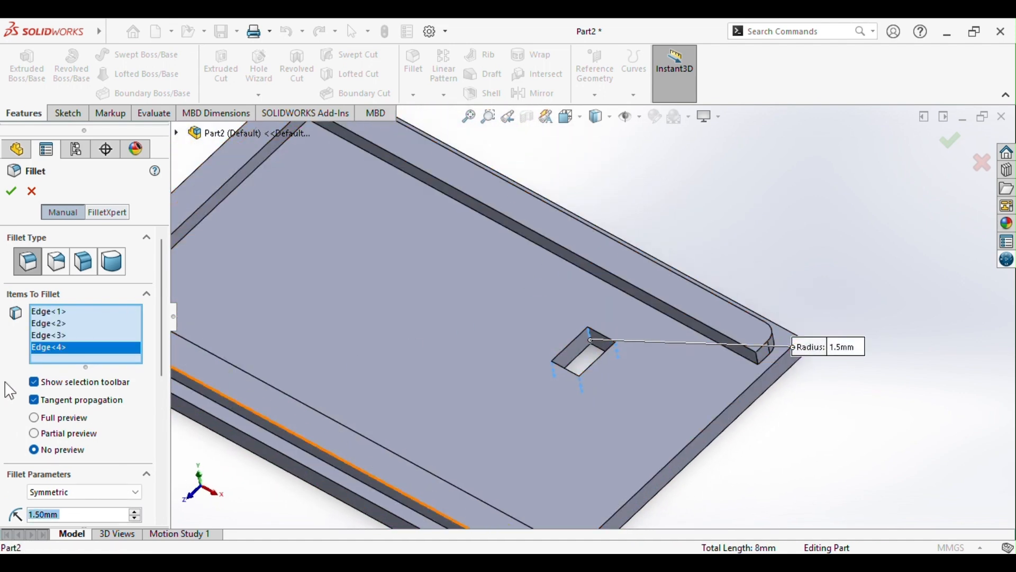
pyautogui.click(10, 191)
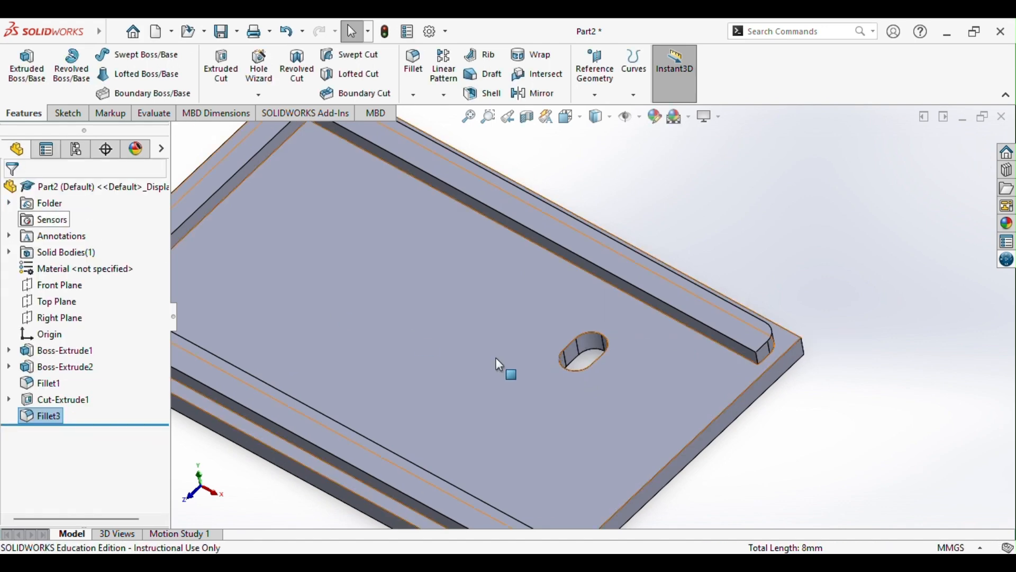
# - Sketch a circle about 5.9 mm in diameter on the plate's top face, near the lower right corner inside the C-shaped wall
pyautogui.click(568, 124)
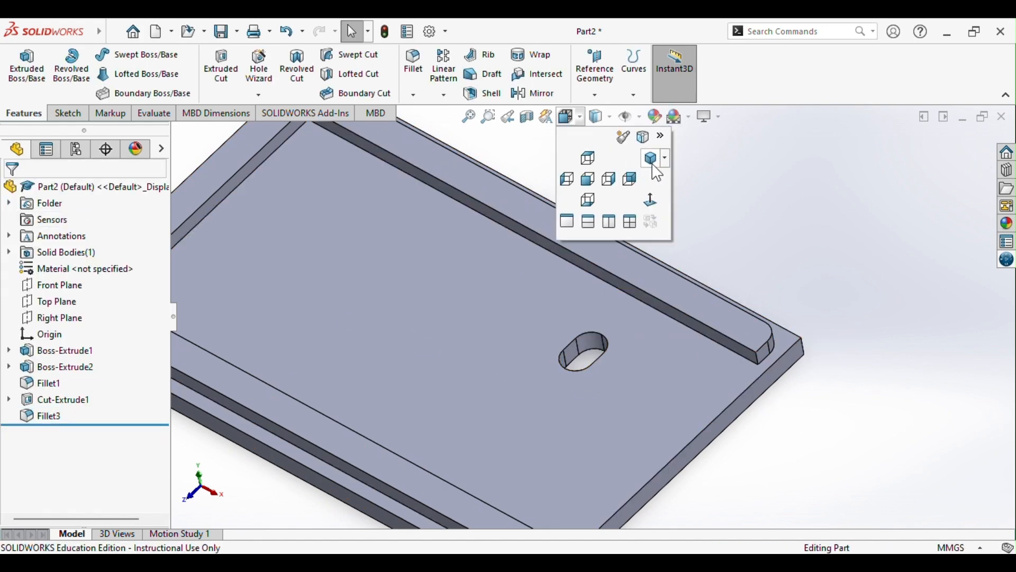
pyautogui.click(653, 157)
pyautogui.click(780, 236)
pyautogui.click(131, 57)
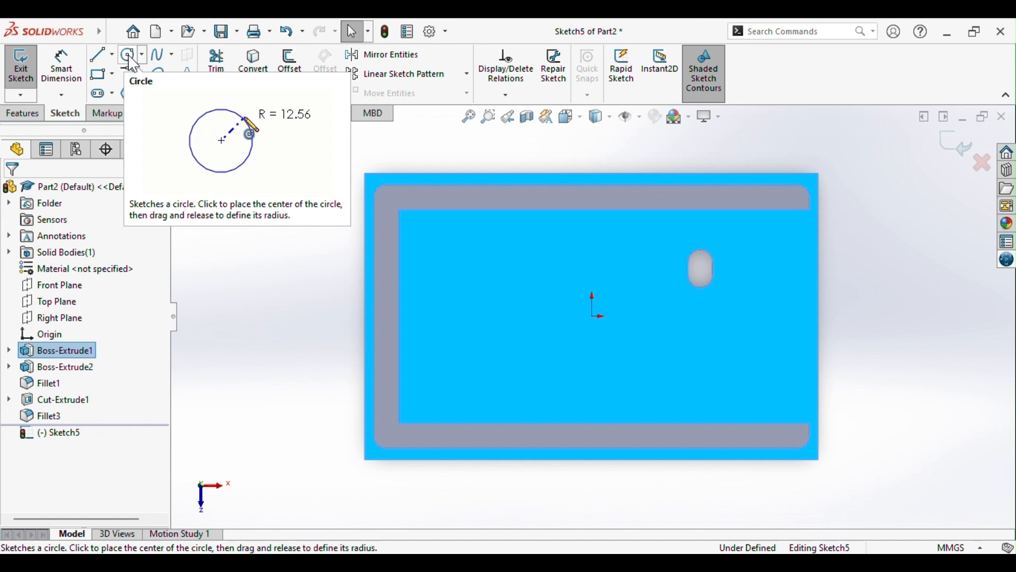
pyautogui.click(763, 374)
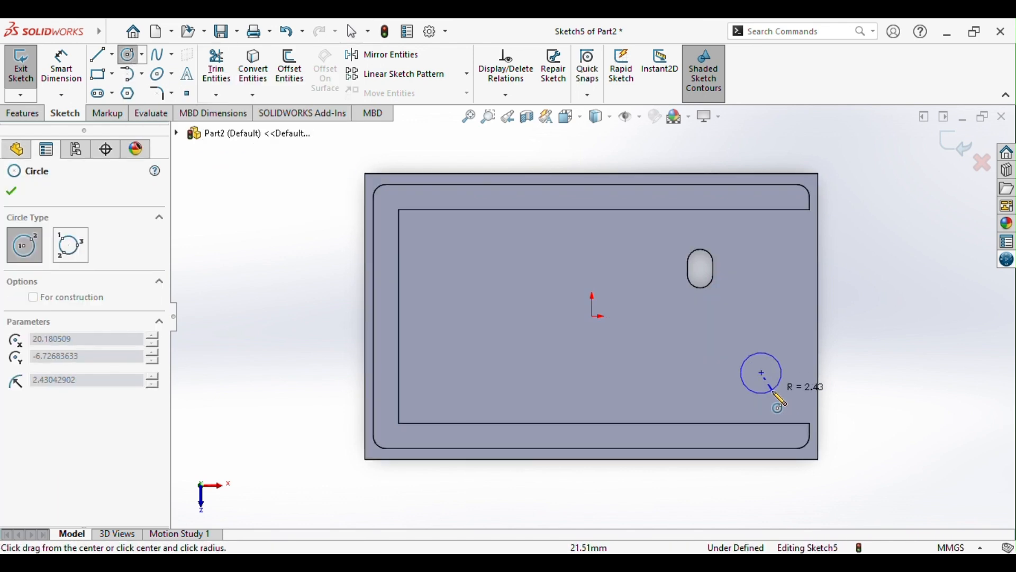
pyautogui.click(776, 395)
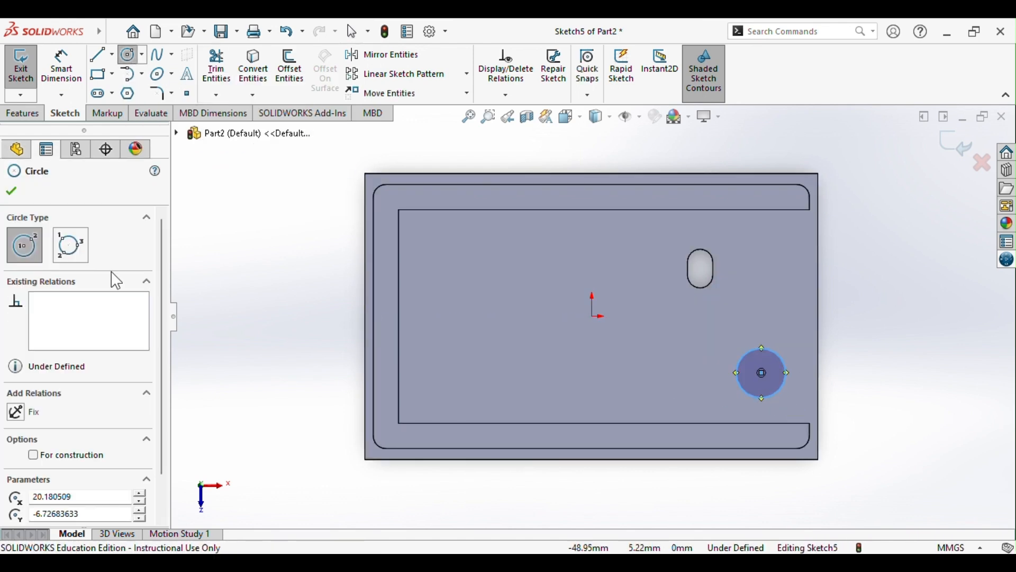
pyautogui.press('Escape')
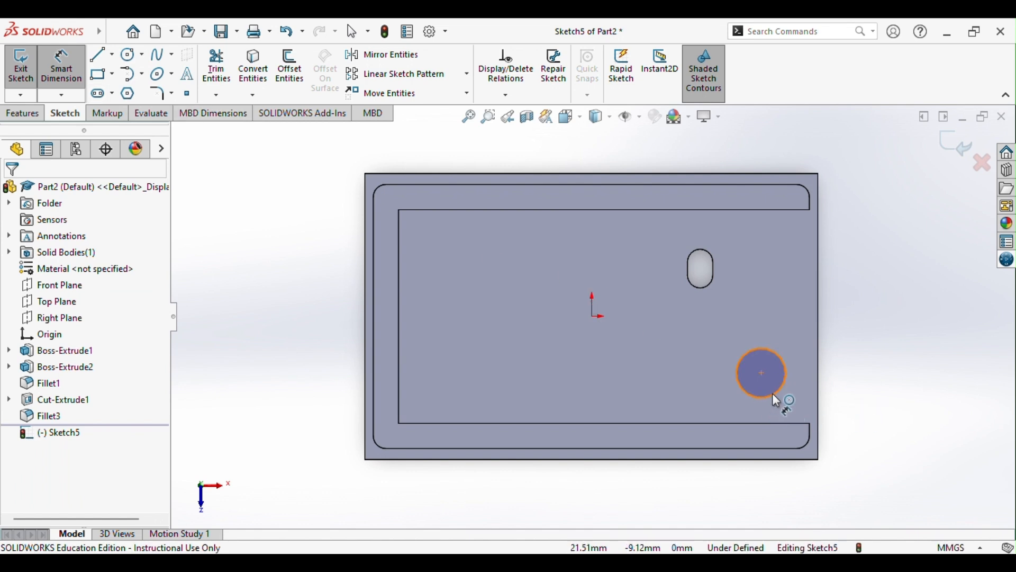
# - Dimension the circle's diameter as 3 mm
pyautogui.click(774, 393)
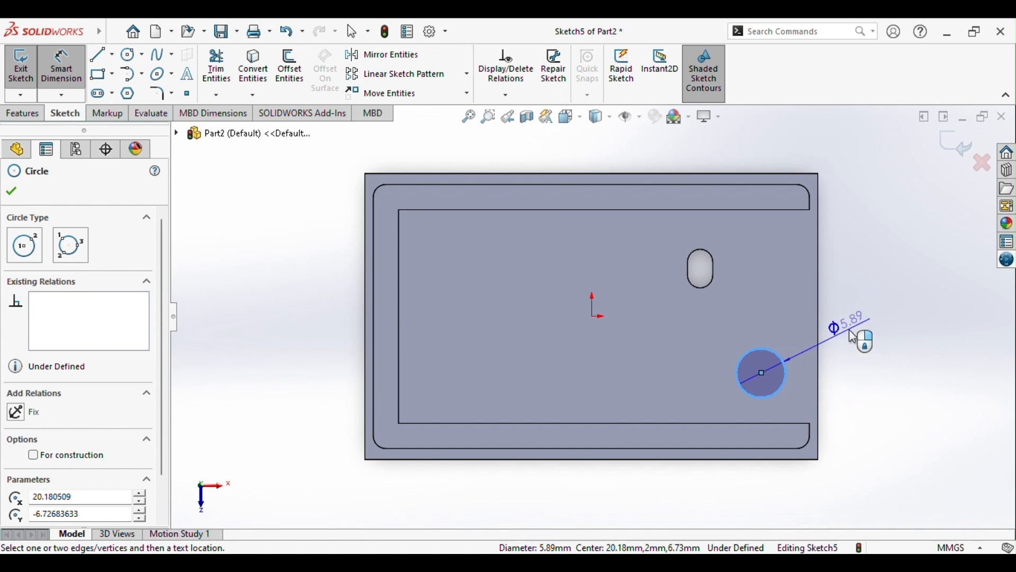
pyautogui.click(850, 332)
pyautogui.write('3')
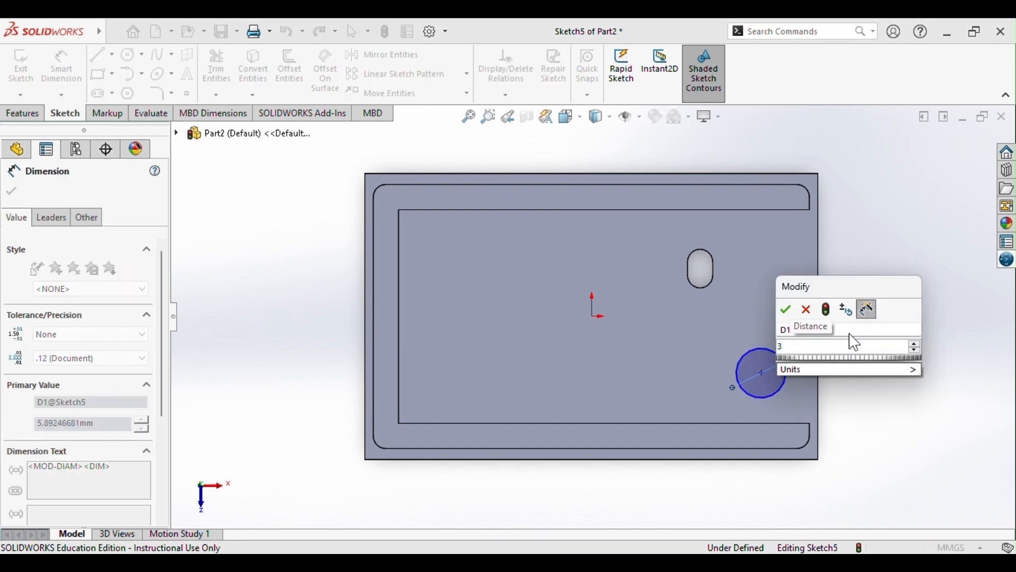
pyautogui.press('Return')
# - Set the vertical distance from the circle's center to the plate's lower edge to 10 mm
pyautogui.click(768, 384)
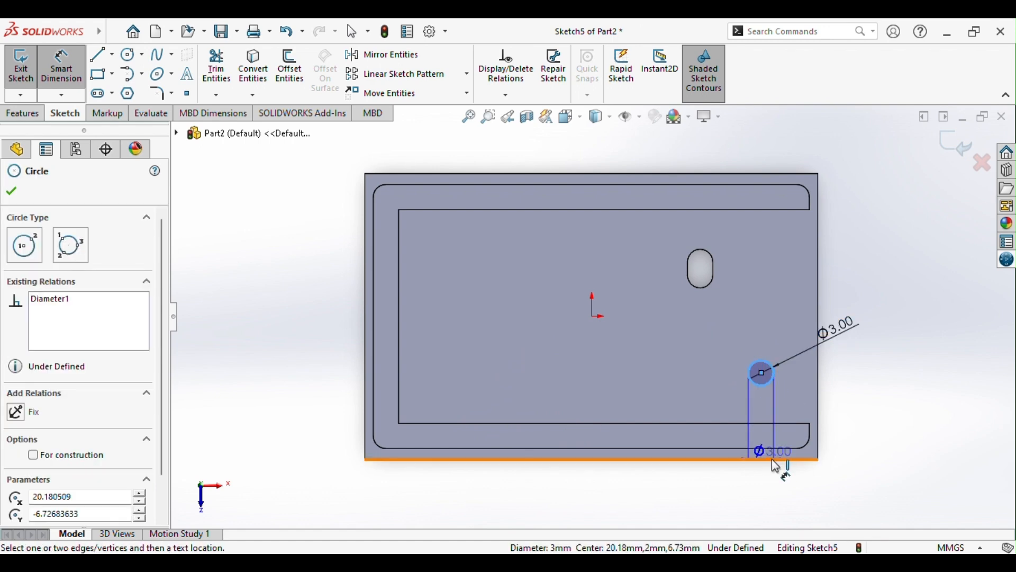
pyautogui.click(776, 460)
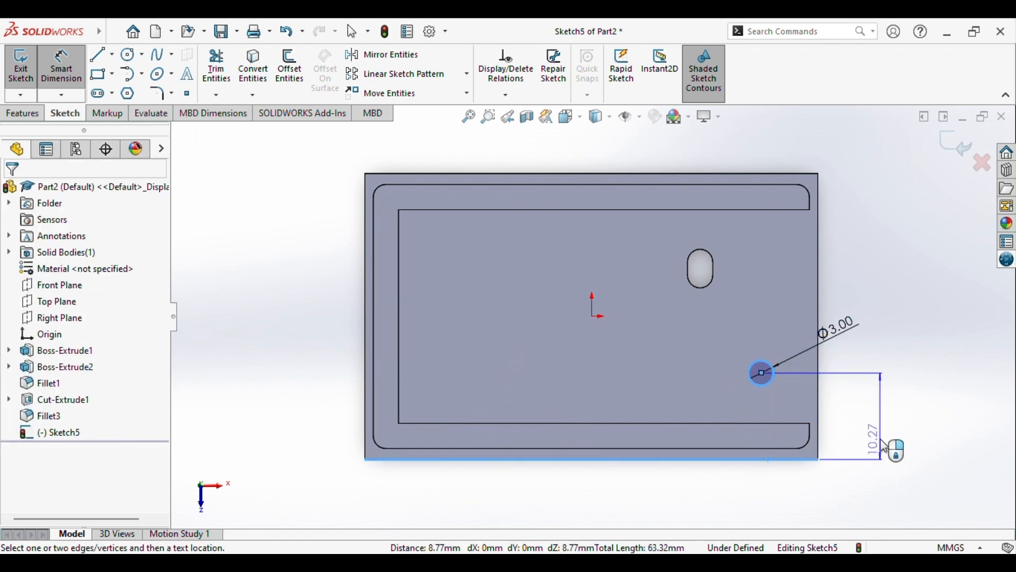
pyautogui.click(892, 431)
pyautogui.write('10mm')
pyautogui.press('Return')
# - Set the horizontal distance from the circle's center to the plate's right edge to 5 mm
pyautogui.click(775, 380)
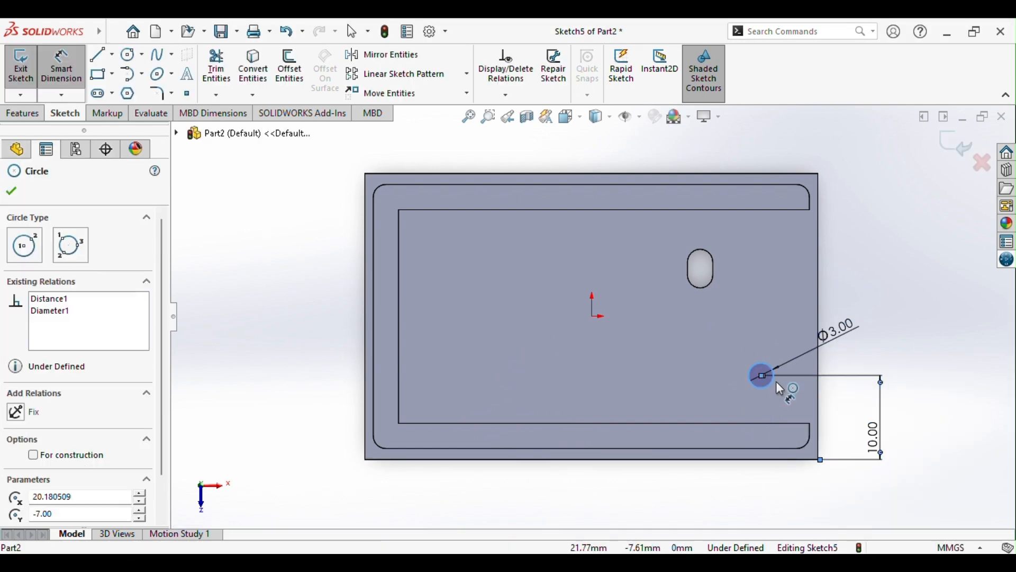
pyautogui.click(819, 387)
pyautogui.click(912, 360)
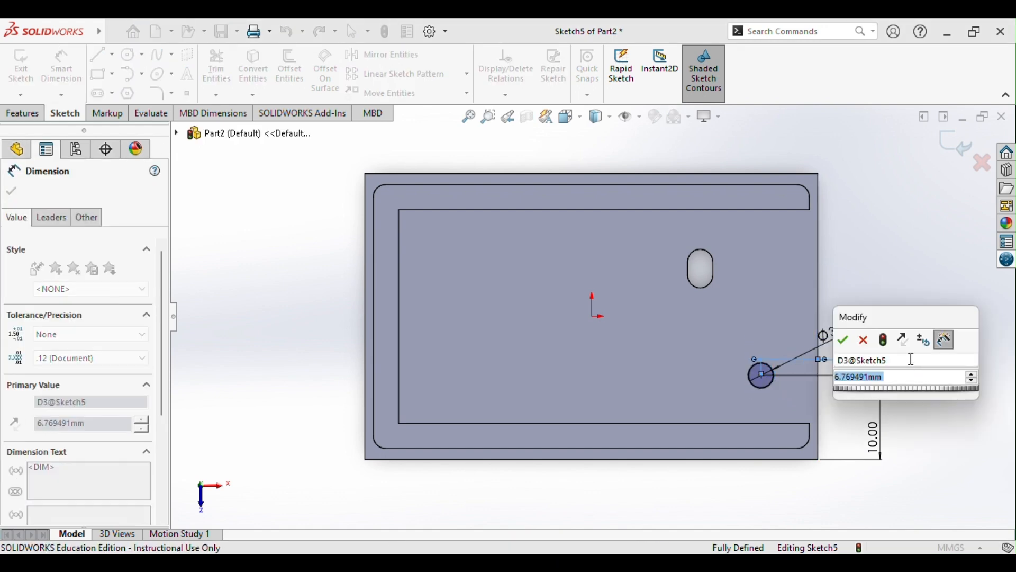
pyautogui.write('5')
pyautogui.press('Return')
pyautogui.click(12, 191)
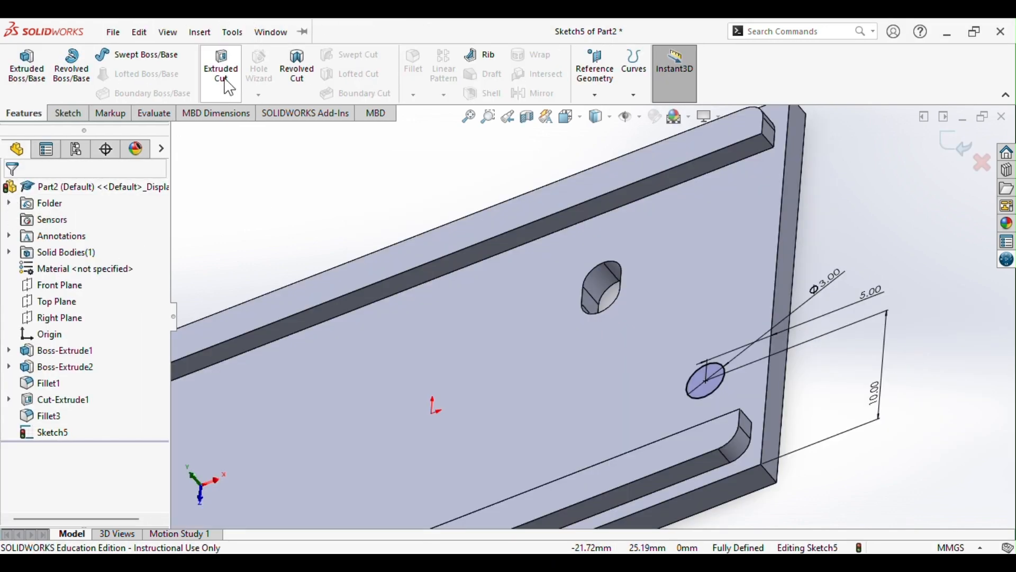
# - Extrude the 3 mm circle upward as a 1.5 mm high boss merged with the plate
pyautogui.click(26, 66)
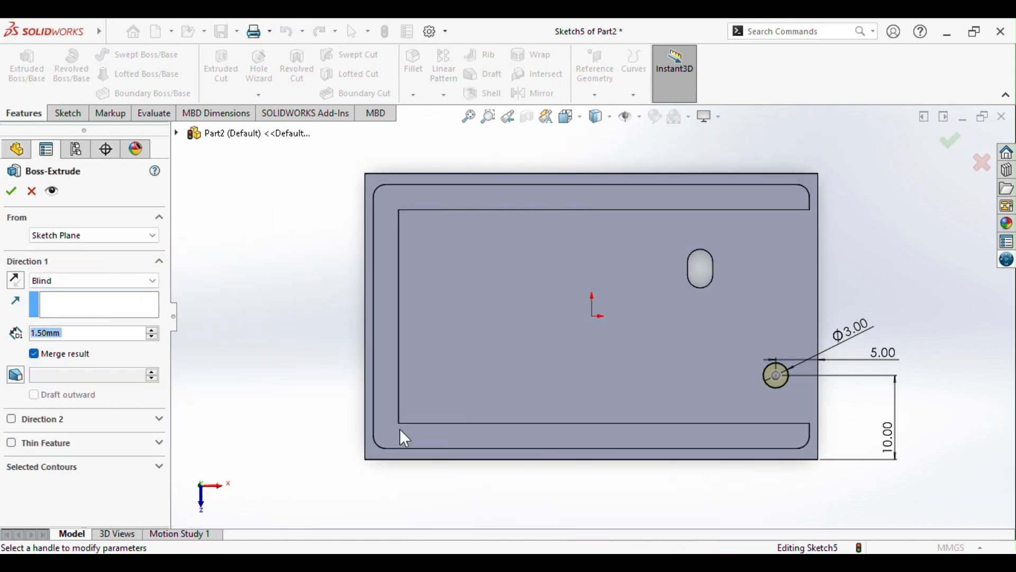
pyautogui.moveTo(405, 438); pyautogui.dragTo(397, 226, button='middle')
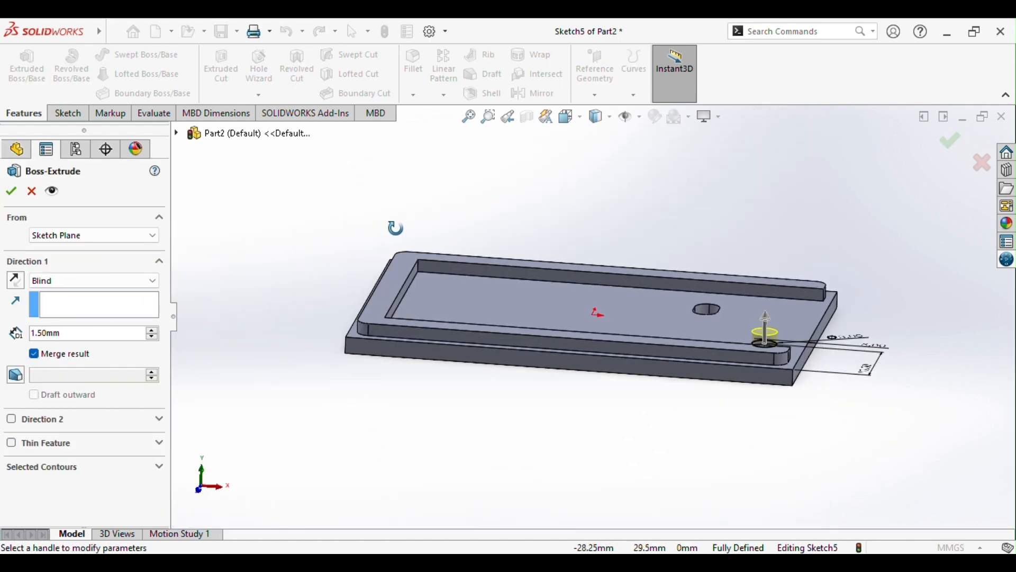
pyautogui.click(11, 191)
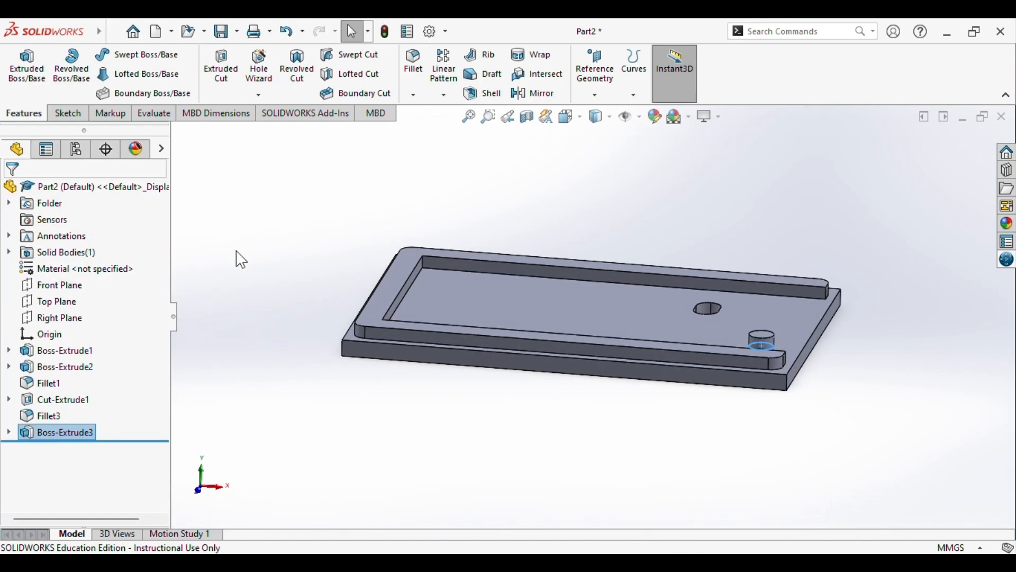
# - Sketch a circle about 6.9 mm in diameter on the plate's top face, concentric with the round boss
pyautogui.moveTo(329, 268); pyautogui.dragTo(763, 367, button='middle')
pyautogui.click(763, 366)
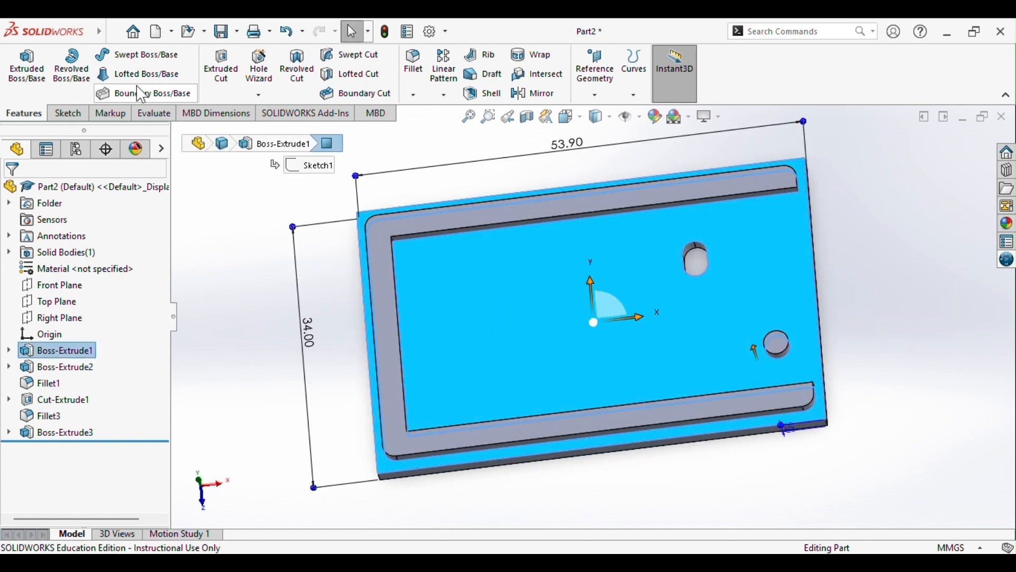
pyautogui.click(66, 113)
pyautogui.click(24, 83)
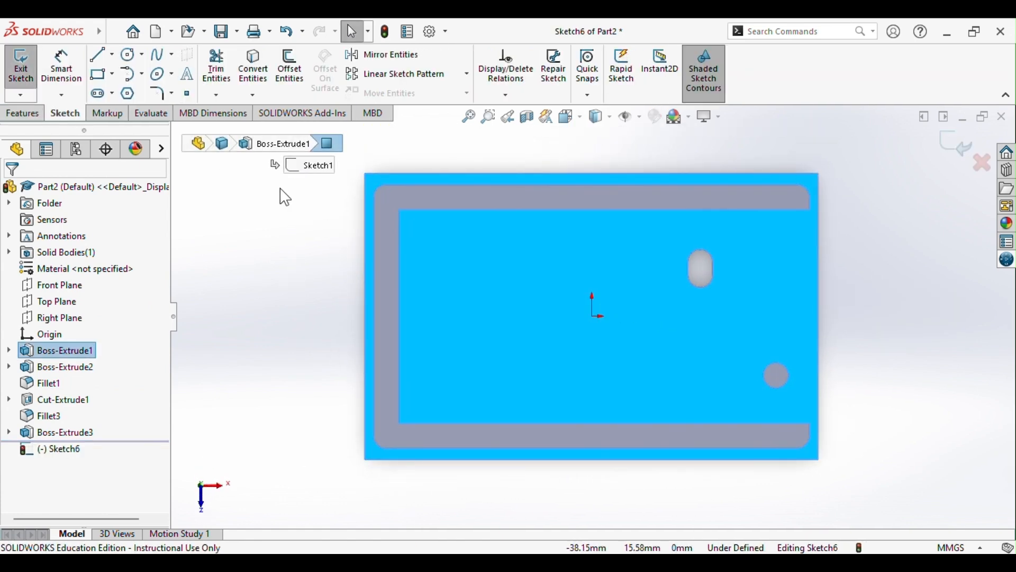
pyautogui.click(162, 78)
pyautogui.scroll(-3, 793, 413)
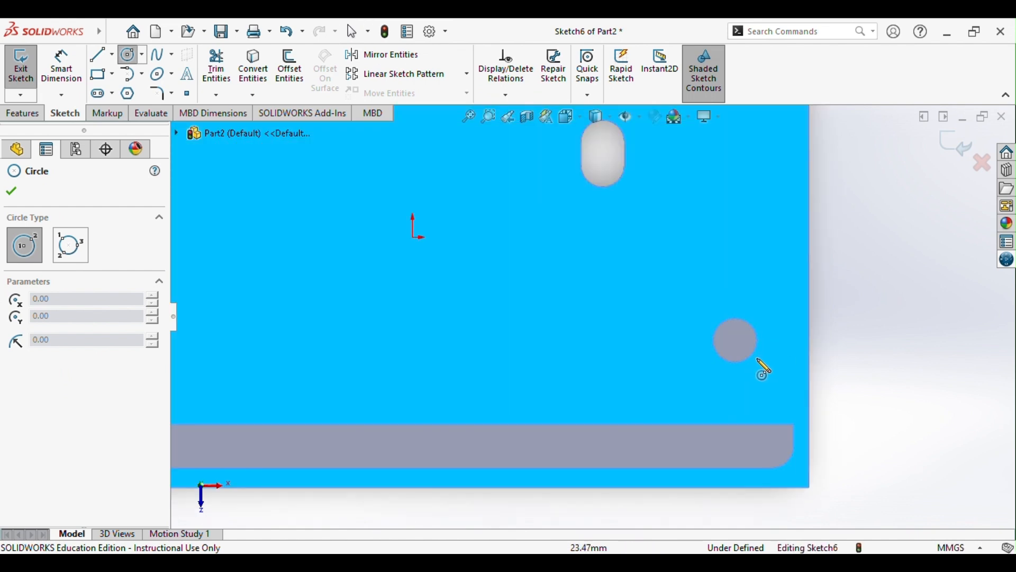
pyautogui.click(736, 340)
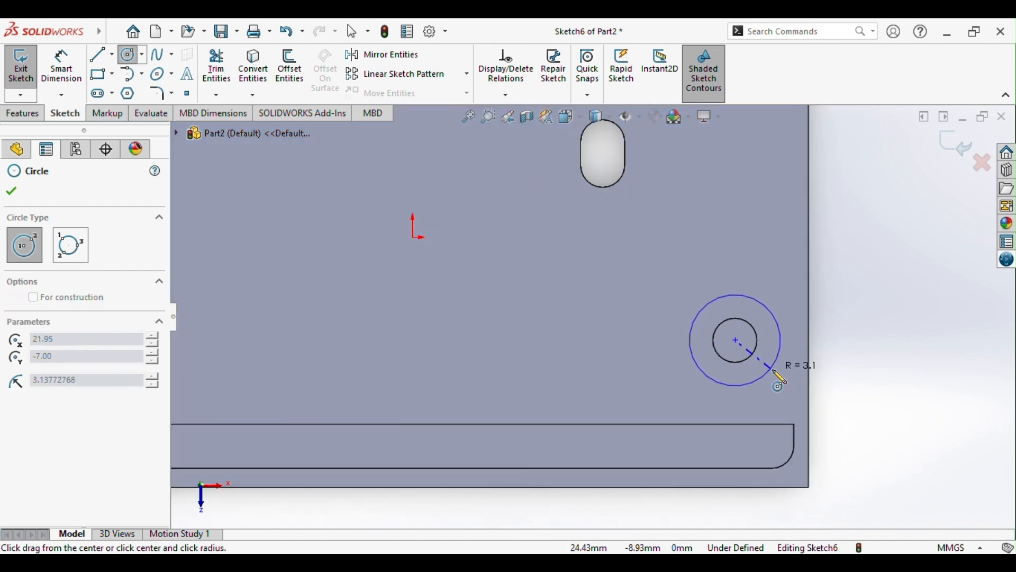
pyautogui.click(777, 373)
# - Dimension the outer circle's diameter as 6.5 mm
pyautogui.click(64, 79)
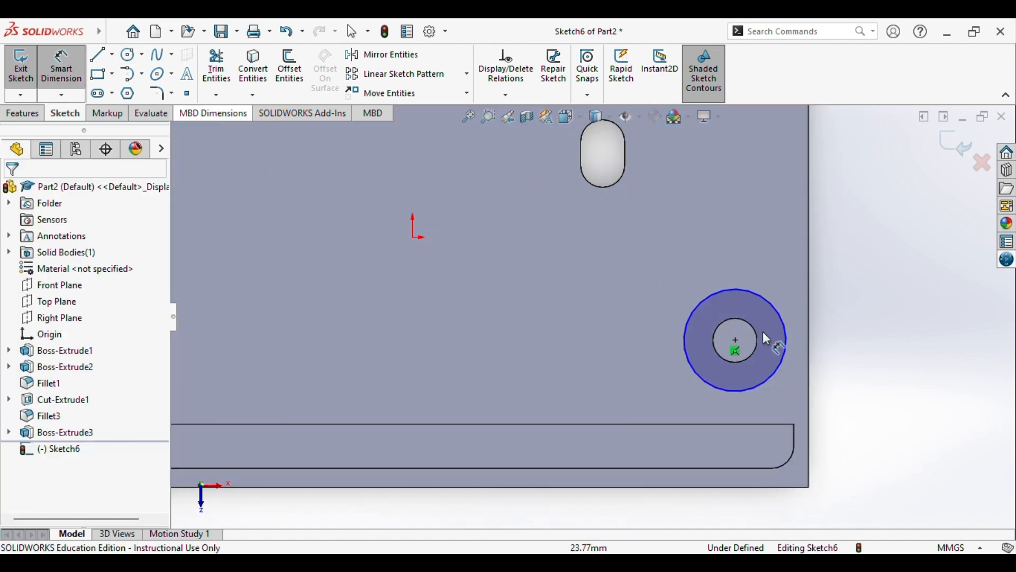
pyautogui.click(781, 317)
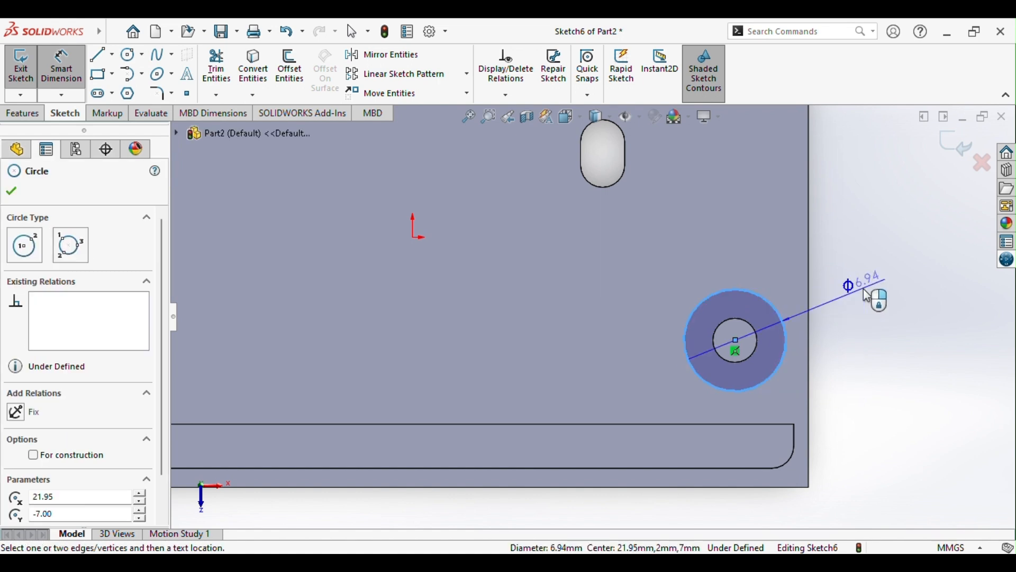
pyautogui.click(863, 288)
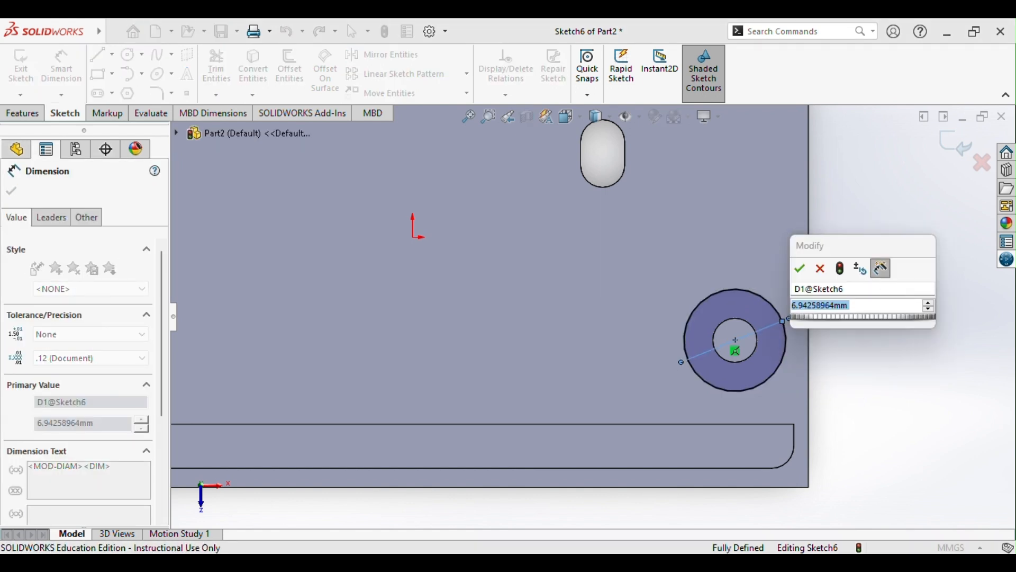
pyautogui.write('6.50m')
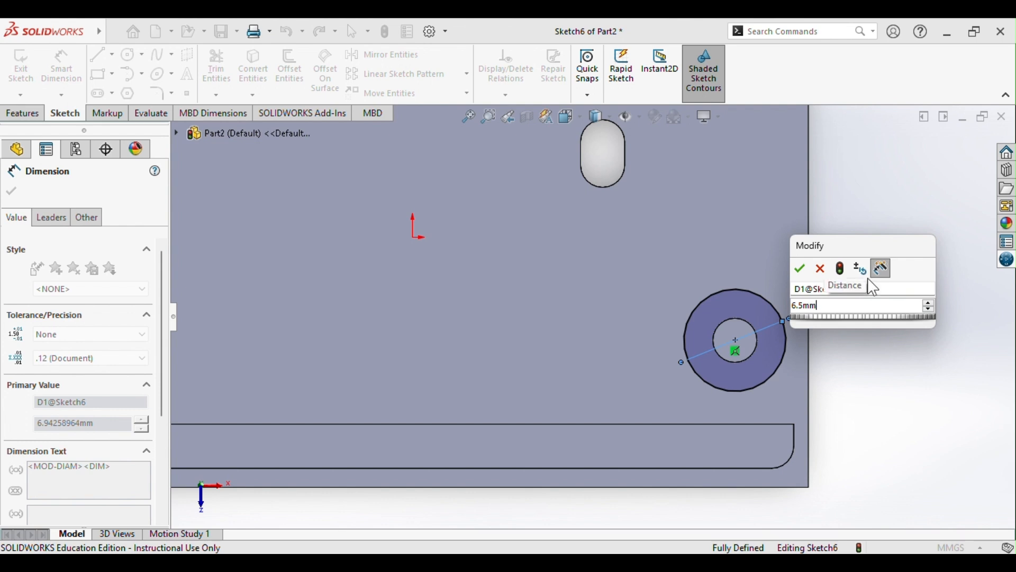
pyautogui.write('m')
pyautogui.press('Return')
# - Sketch a horizontal line about 5.8 mm long, running left from the upper left of the 6.5 mm circle
pyautogui.click(113, 33)
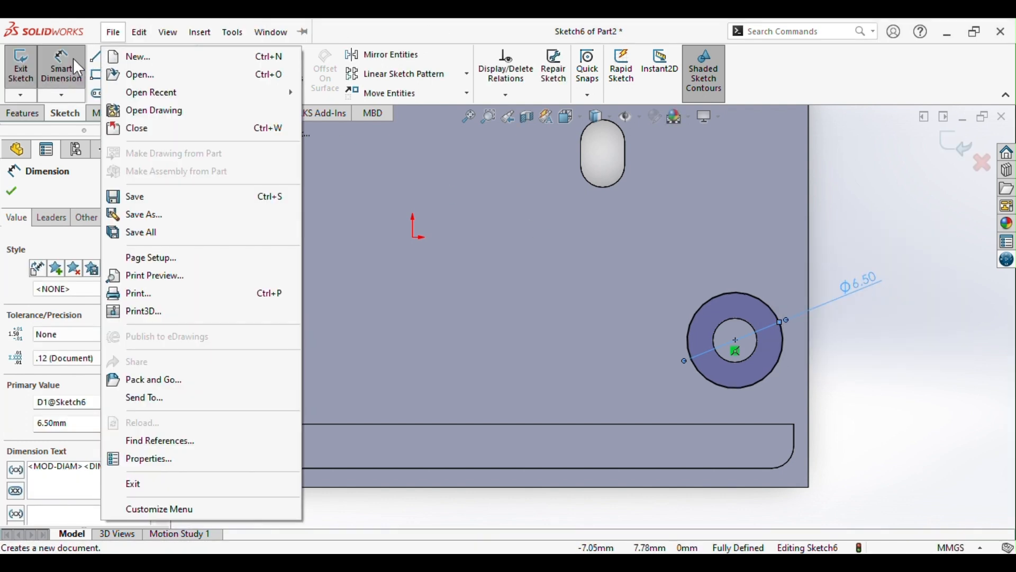
pyautogui.click(98, 54)
pyautogui.click(98, 55)
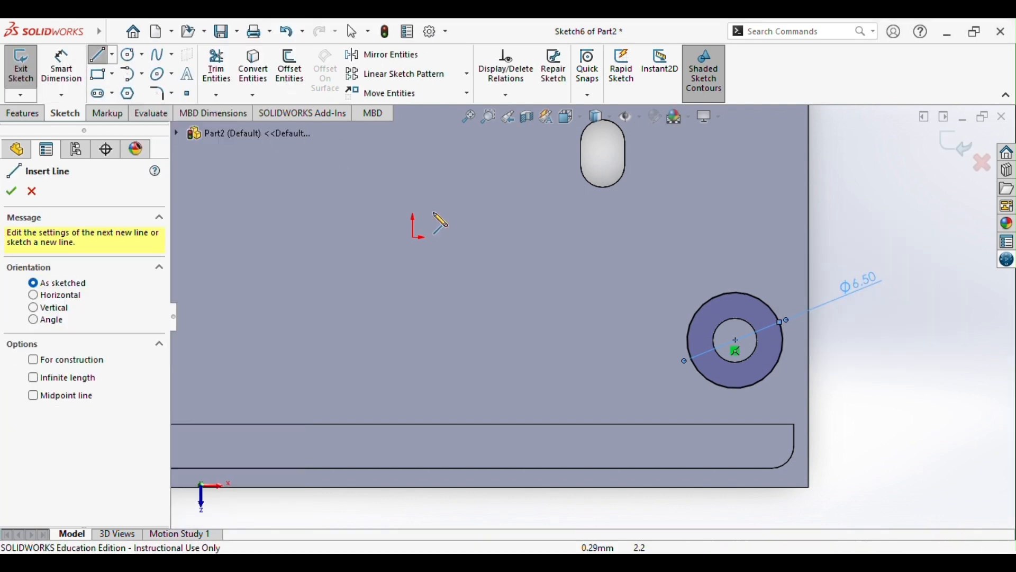
pyautogui.click(694, 320)
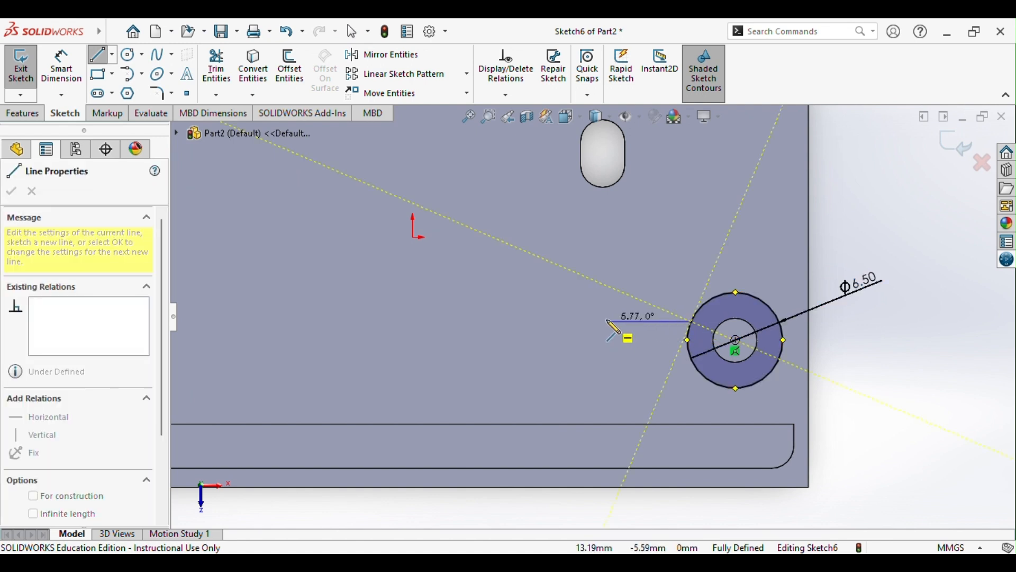
pyautogui.click(609, 322)
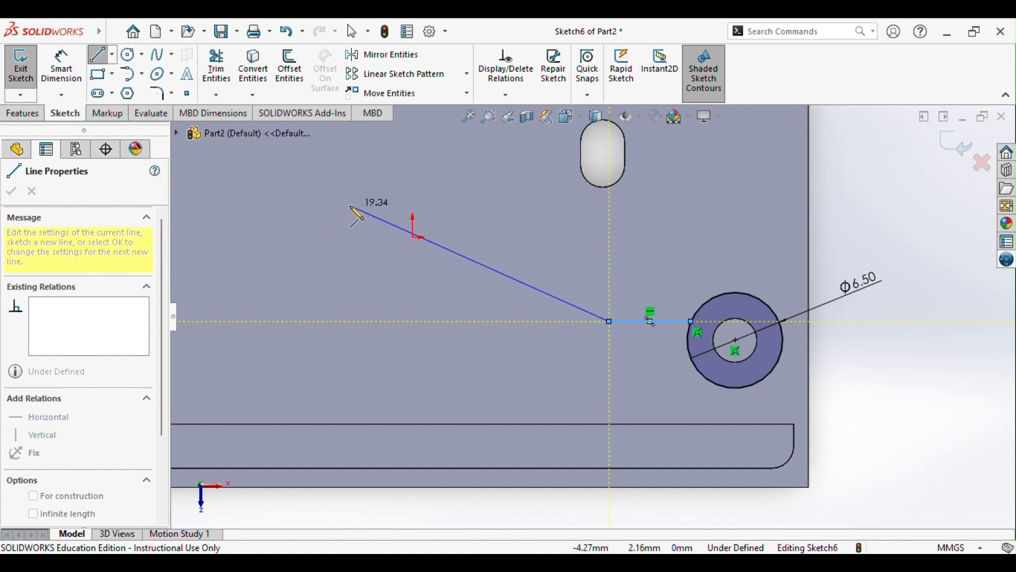
pyautogui.press('Escape')
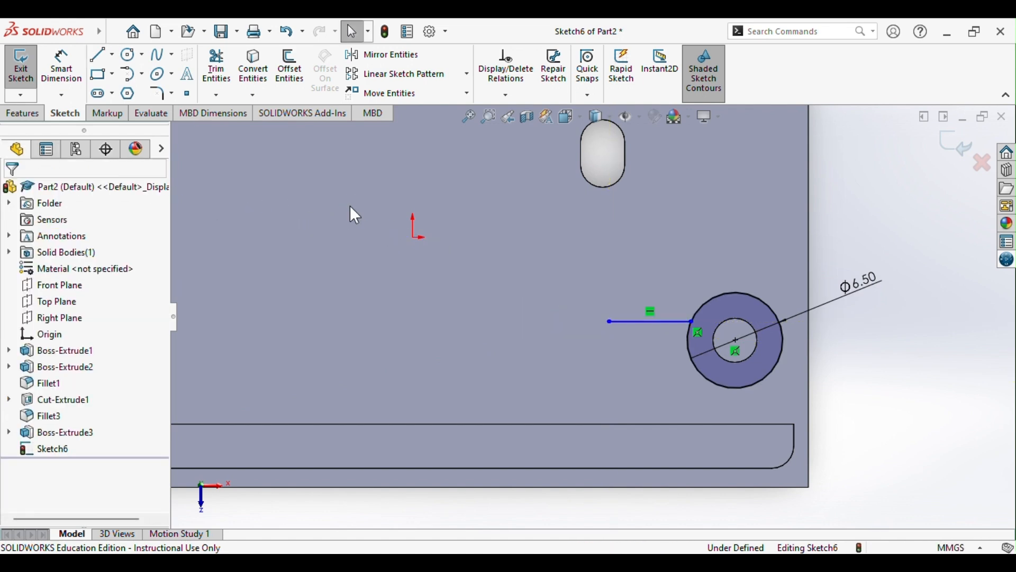
# - Sketch a second horizontal line about 5.8 mm long, running left from the lower left of the 6.5 mm circle
pyautogui.click(98, 56)
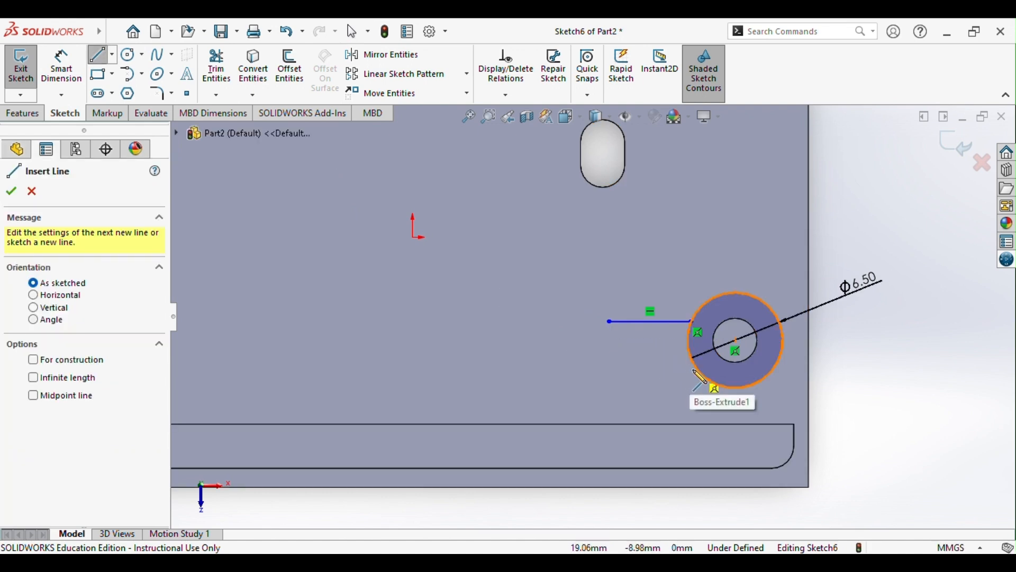
pyautogui.click(696, 366)
pyautogui.click(610, 365)
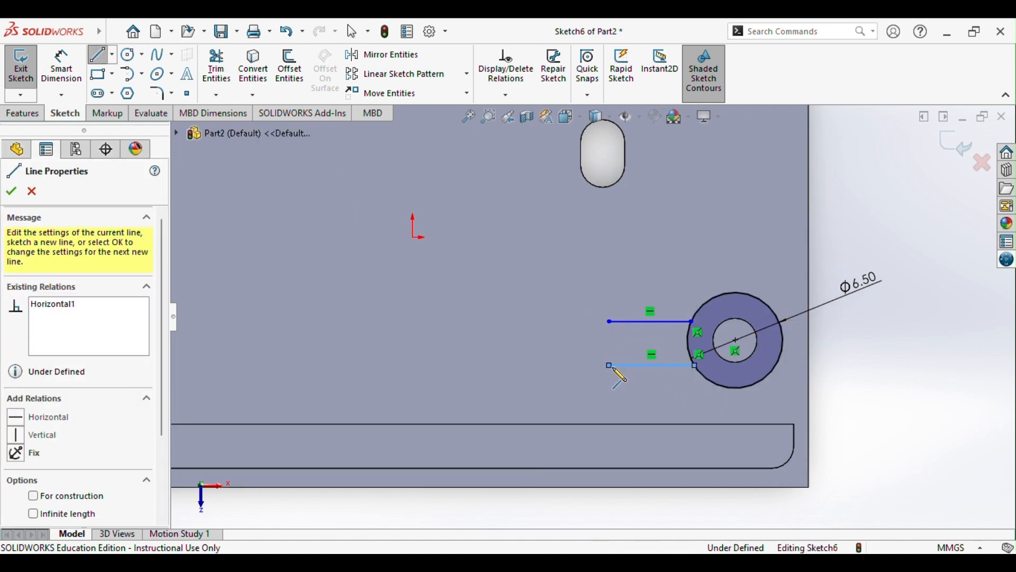
pyautogui.press('Escape')
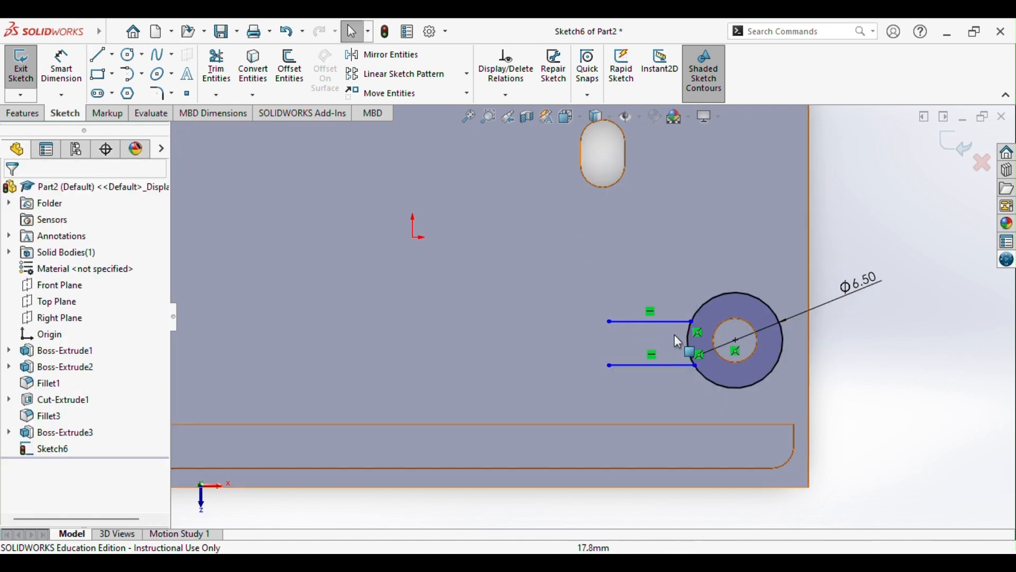
# - Make the two horizontal lines equal in length and undo the vertical relation tried on them
pyautogui.click(669, 322)
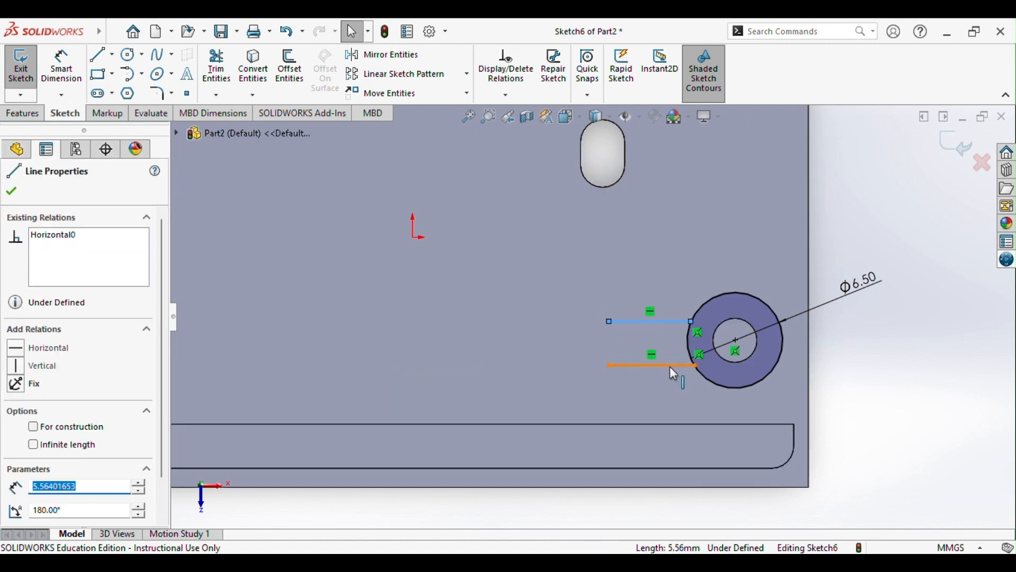
pyautogui.keyDown('ctrl'); pyautogui.click(660, 366); pyautogui.keyUp('ctrl')
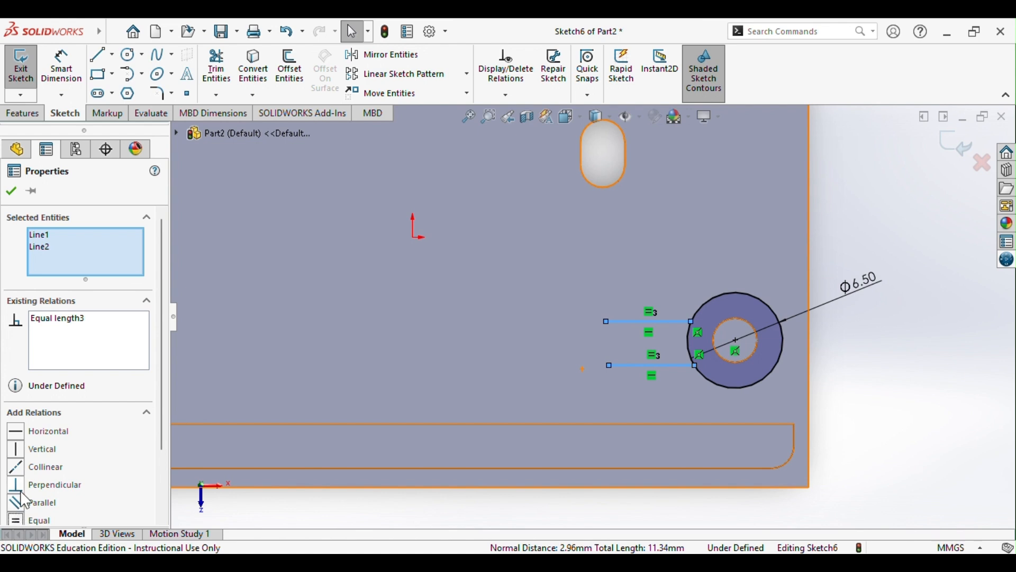
pyautogui.click(88, 478)
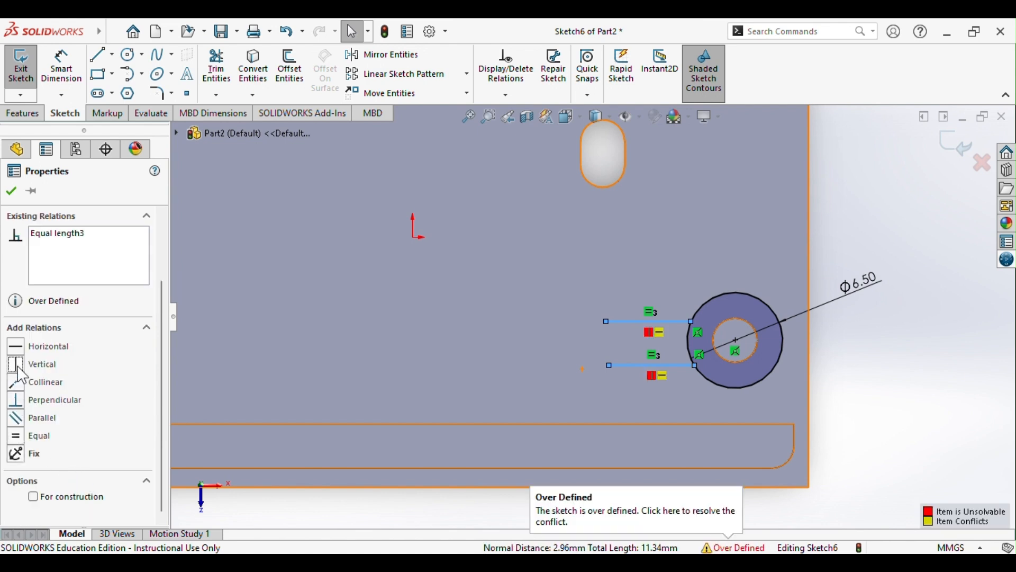
pyautogui.hotkey('ctrl', 'z')
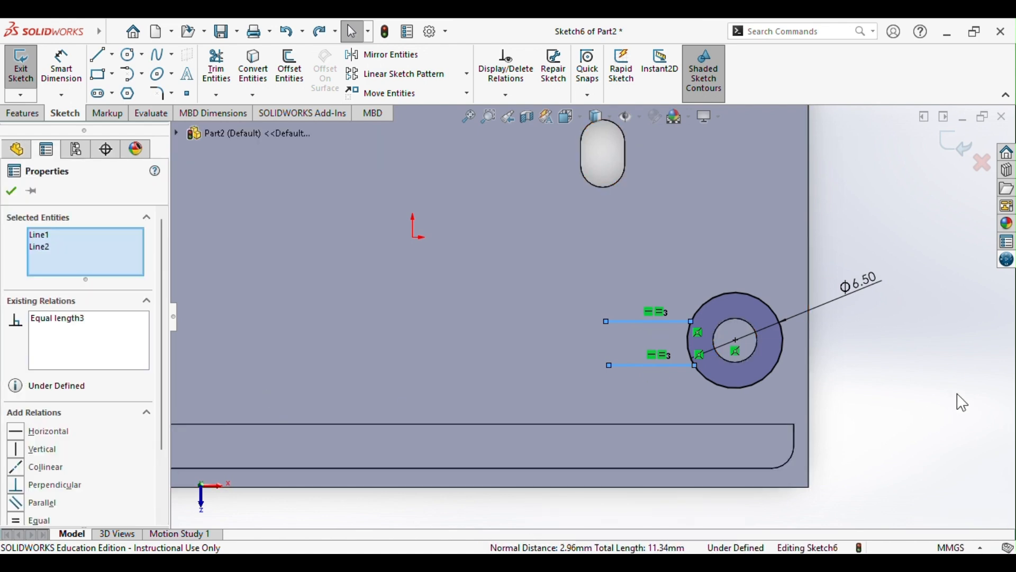
pyautogui.click(959, 403)
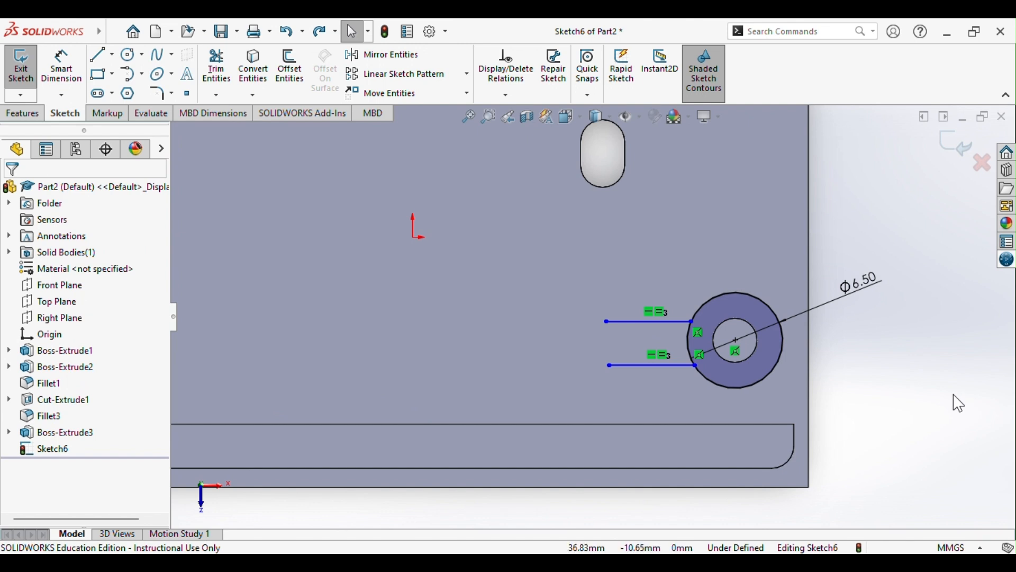
# - Dimension the upper horizontal line's length as 2.5 mm
pyautogui.click(76, 68)
pyautogui.click(632, 321)
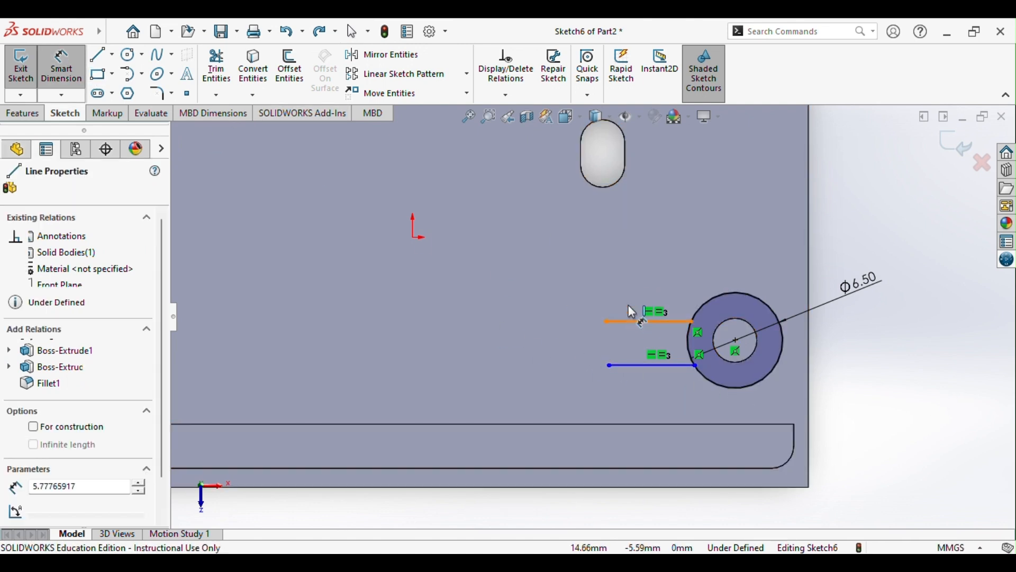
pyautogui.click(648, 261)
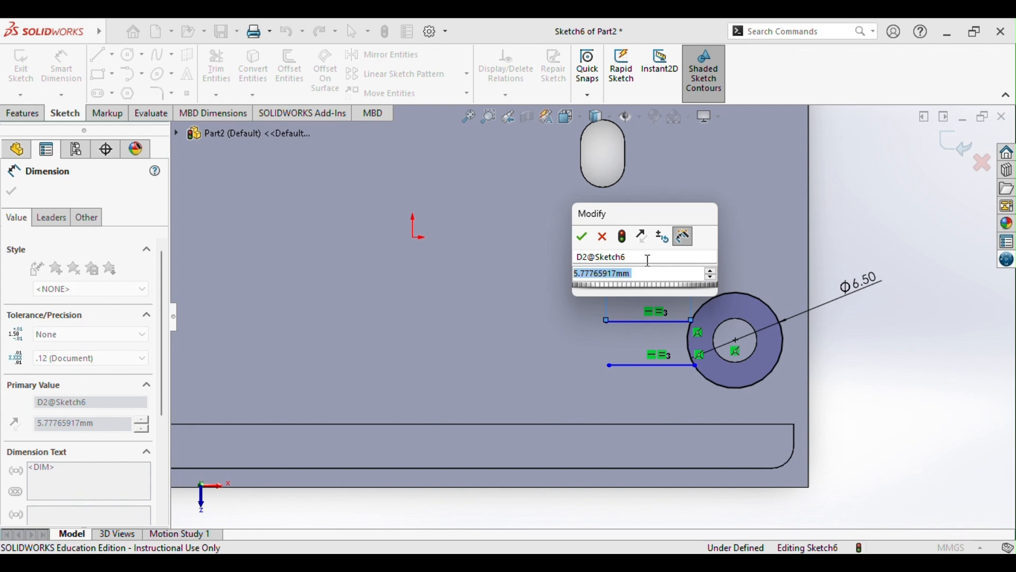
pyautogui.write('2.5')
pyautogui.press('Return')
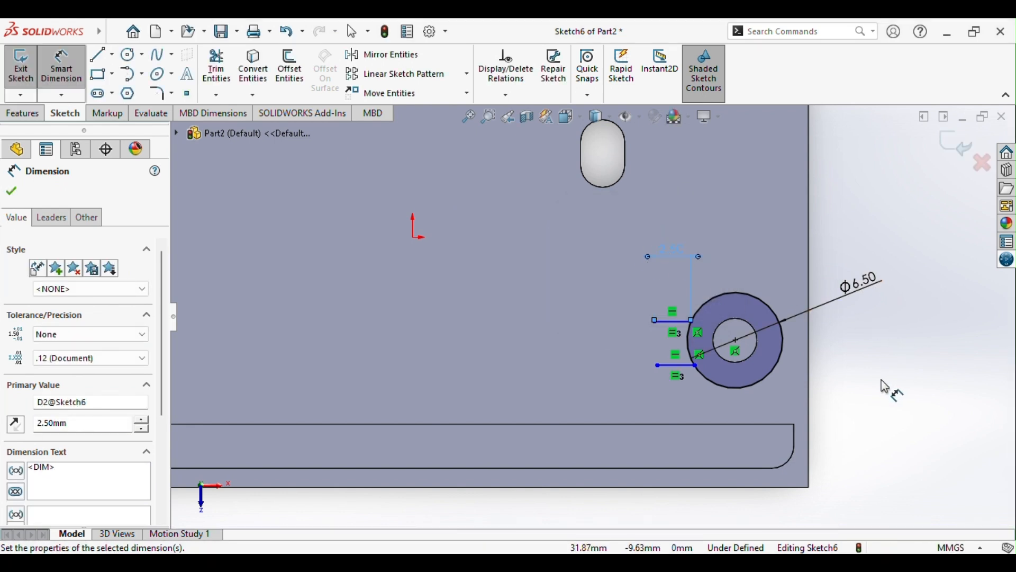
pyautogui.click(20, 201)
# - Align the two lines' endpoints on the circle with a vertical relation
pyautogui.click(691, 350)
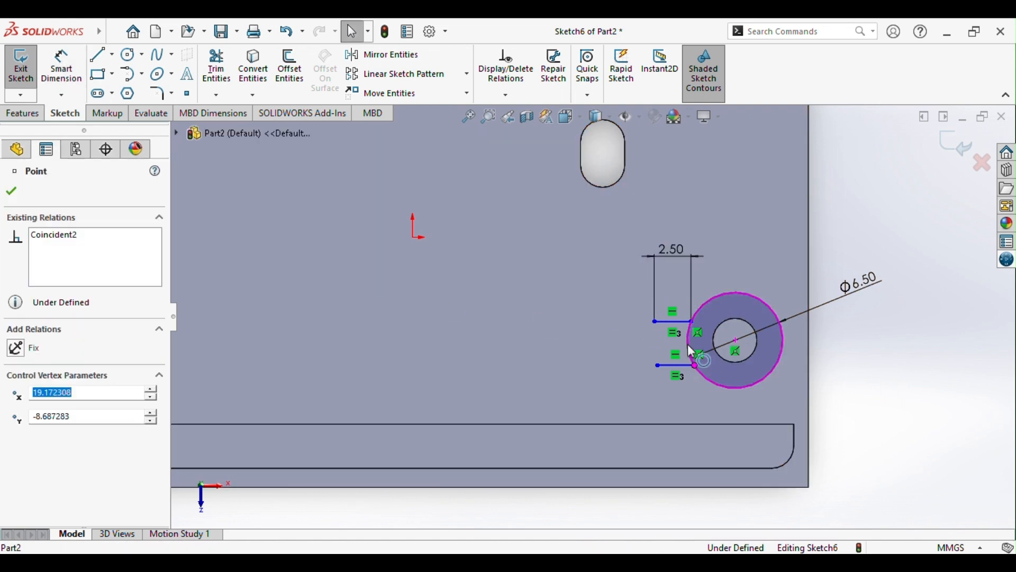
pyautogui.keyDown('ctrl'); pyautogui.click(692, 322); pyautogui.keyUp('ctrl')
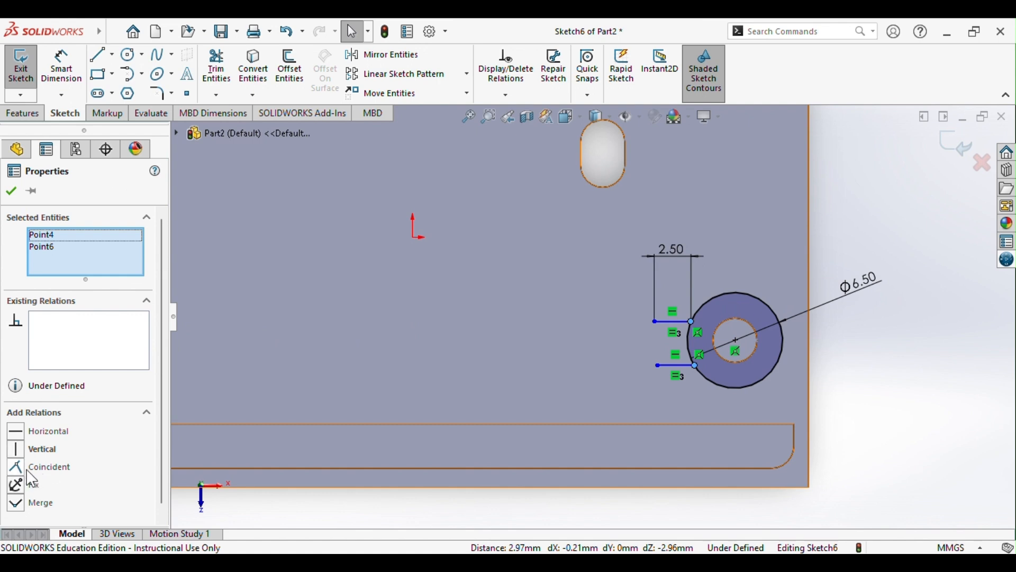
pyautogui.click(24, 452)
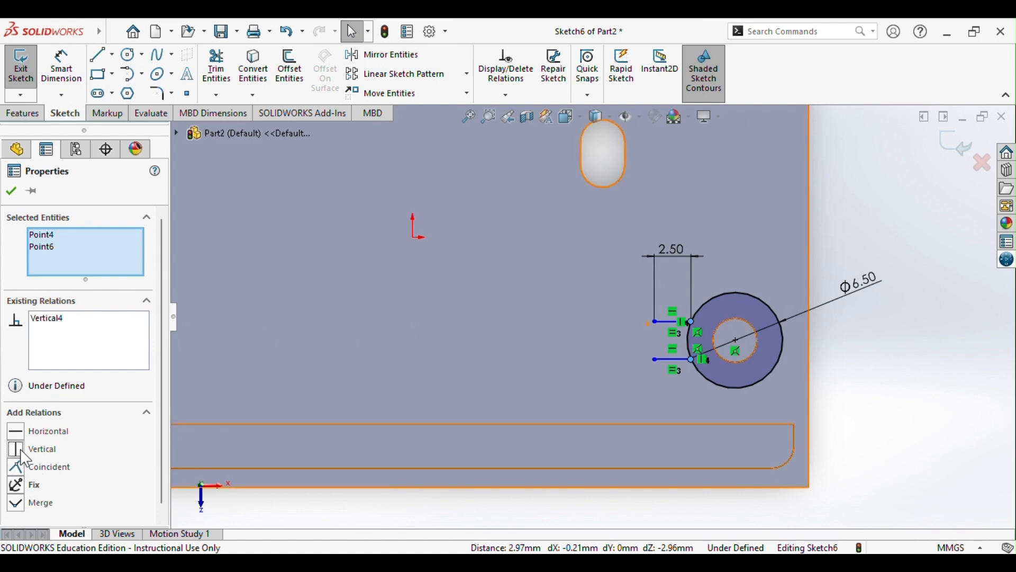
pyautogui.click(12, 192)
pyautogui.moveTo(691, 320)
pyautogui.mouseDown()
pyautogui.moveTo(706, 307)
pyautogui.moveTo(695, 306)
pyautogui.mouseUp()
pyautogui.click(894, 343)
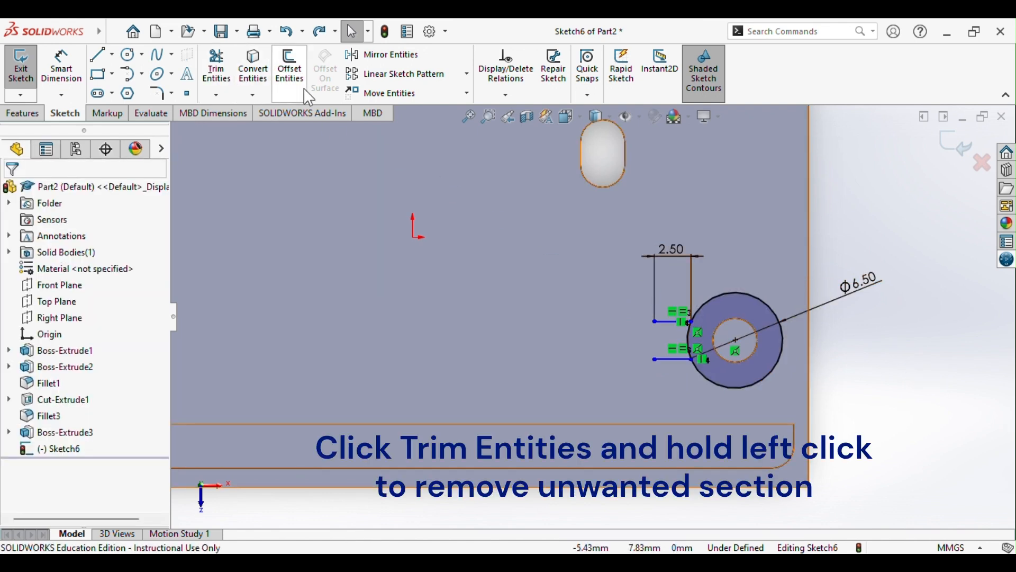
# - Trim away the arc of the 6.5 mm circle between the two horizontal lines
pyautogui.click(216, 66)
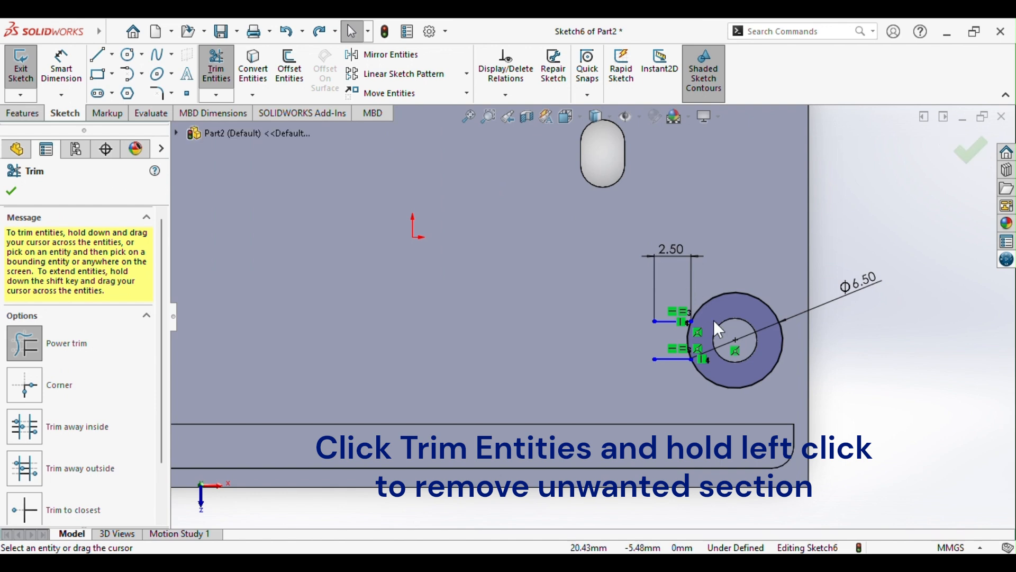
pyautogui.moveTo(679, 340); pyautogui.dragTo(689, 334)
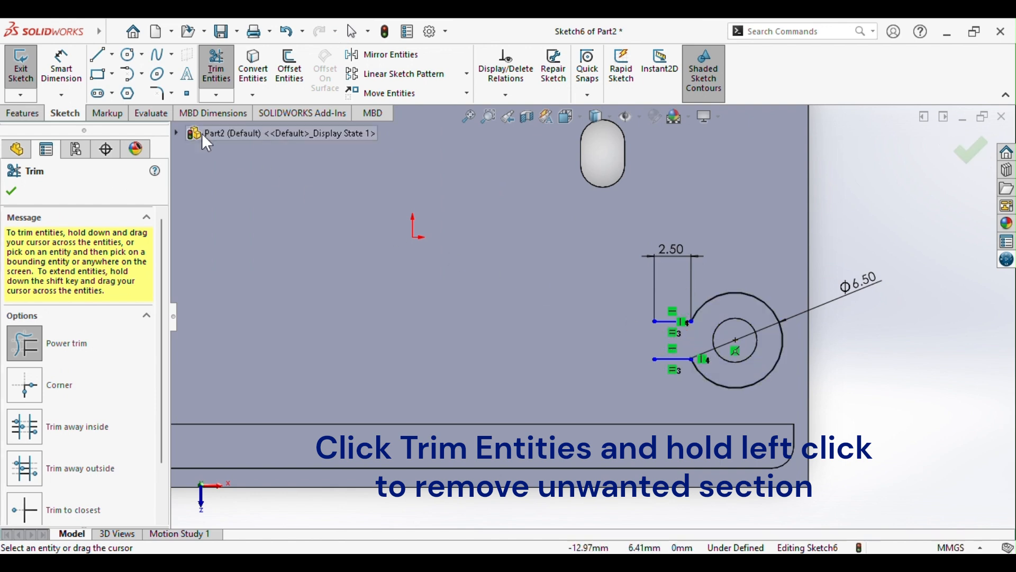
pyautogui.click(11, 192)
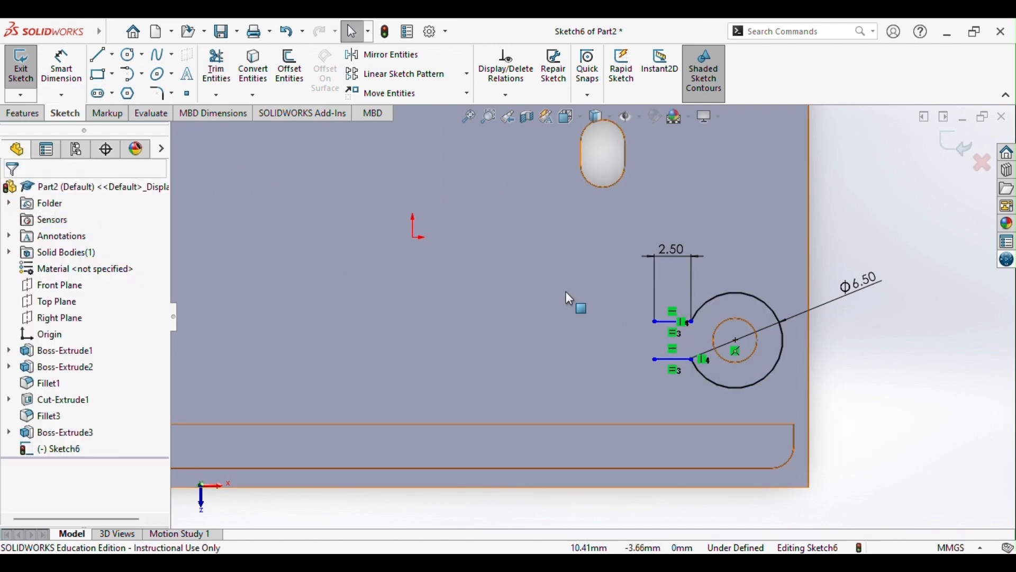
# - Offset the open arc and both horizontal lines outward by 0.25 mm
pyautogui.click(670, 324)
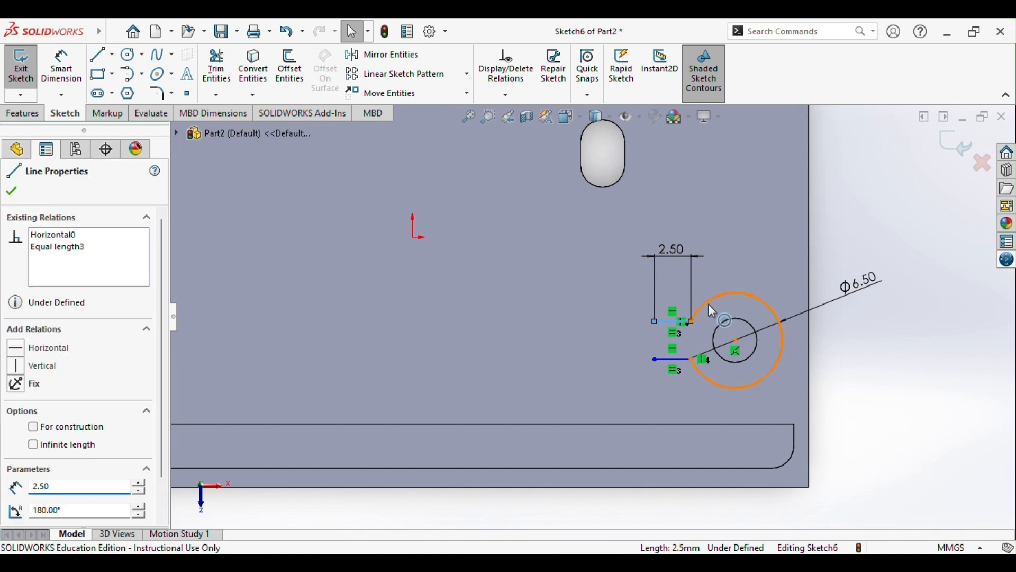
pyautogui.keyDown('ctrl'); pyautogui.click(706, 304); pyautogui.keyUp('ctrl')
pyautogui.keyDown('ctrl'); pyautogui.click(680, 359); pyautogui.keyUp('ctrl')
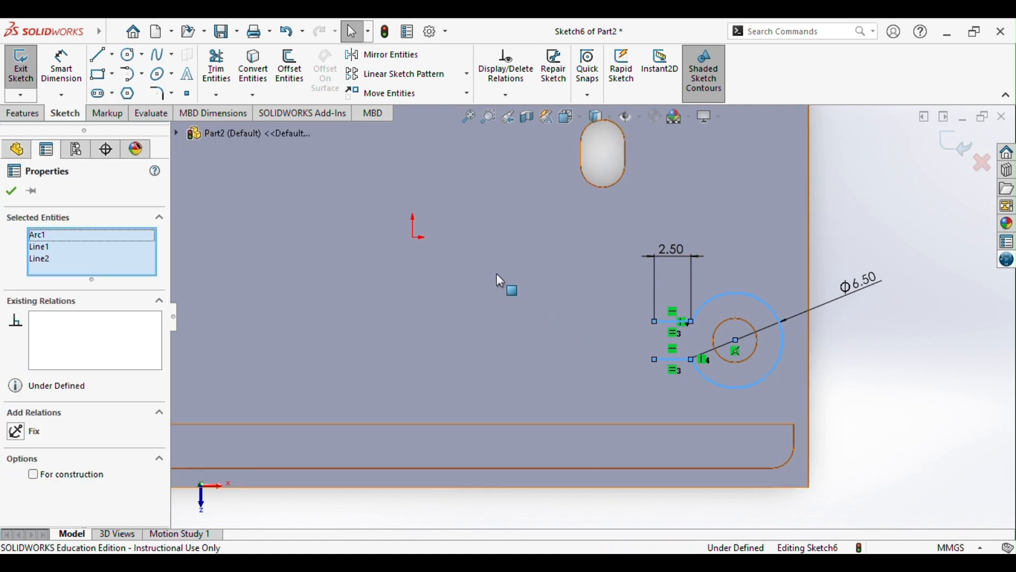
pyautogui.click(290, 71)
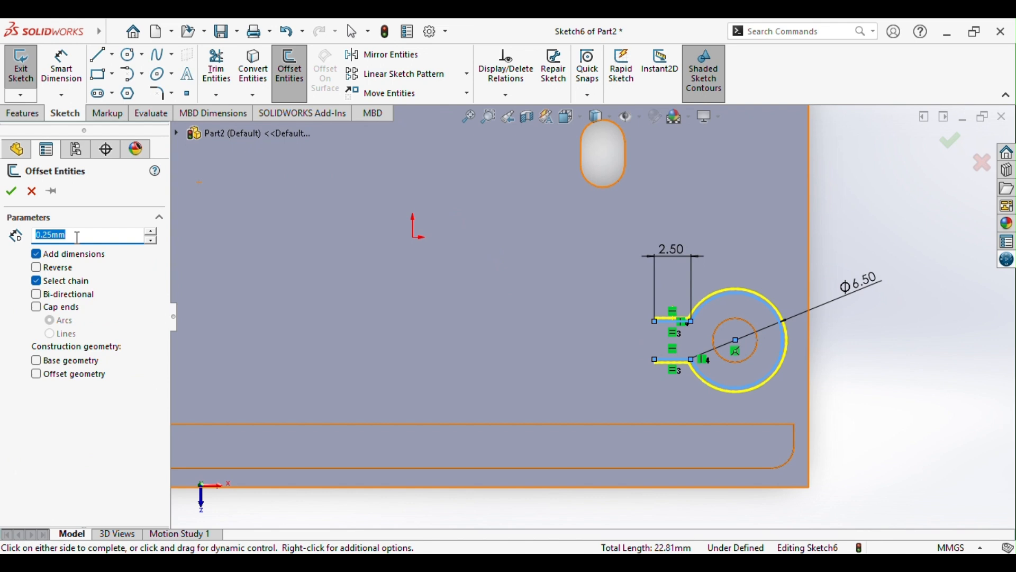
pyautogui.click(12, 191)
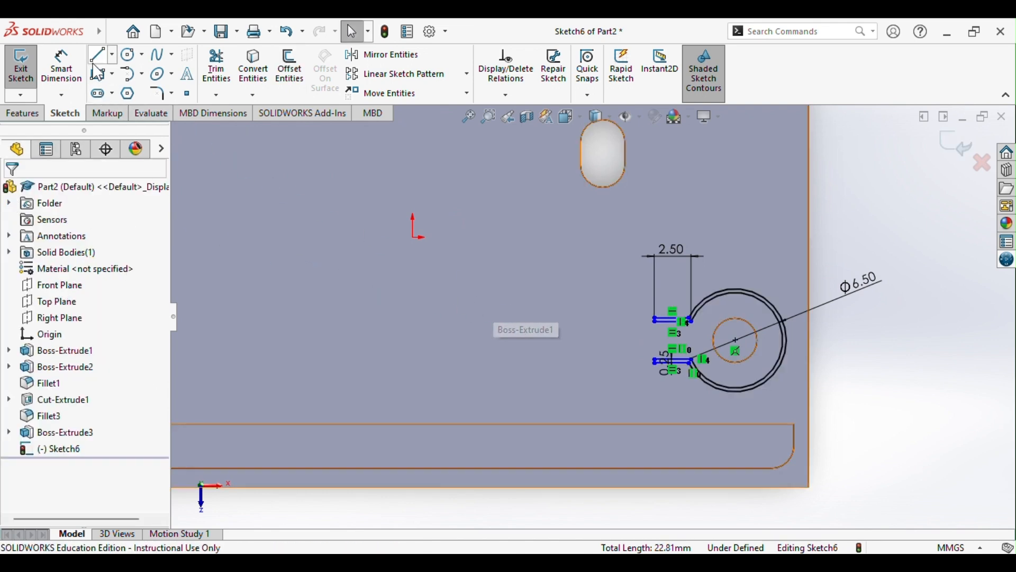
# - Dimension the horizontal distance from the upper inner line's arc-side endpoint to the boss centre as 3 mm
pyautogui.click(667, 321)
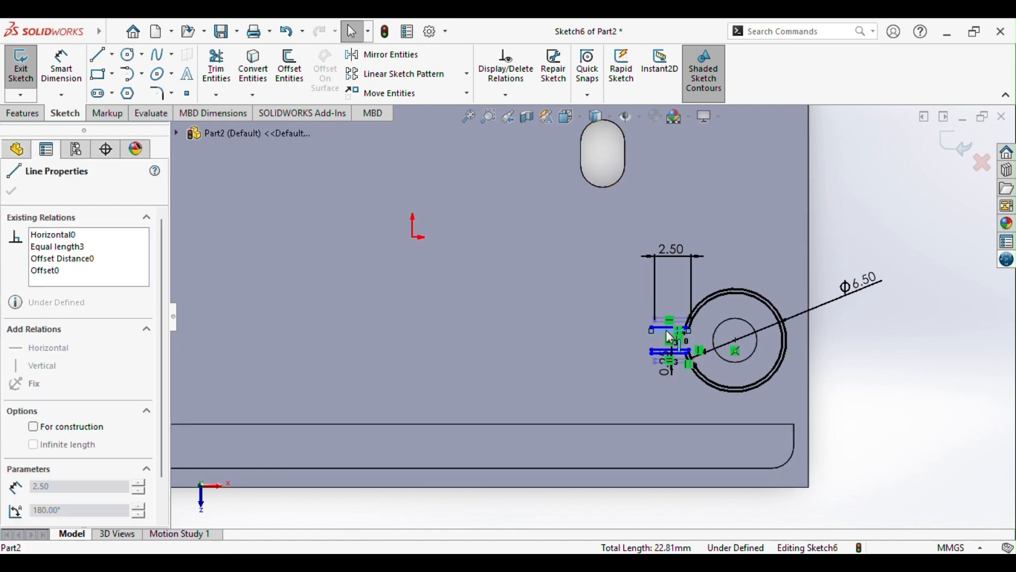
pyautogui.click(597, 316)
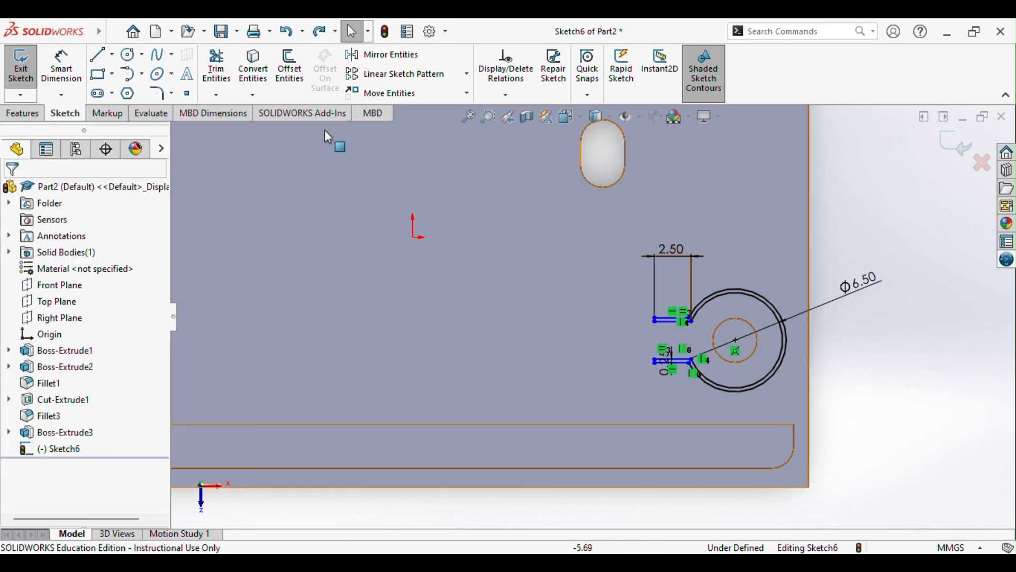
pyautogui.click(61, 66)
pyautogui.click(692, 321)
pyautogui.click(735, 339)
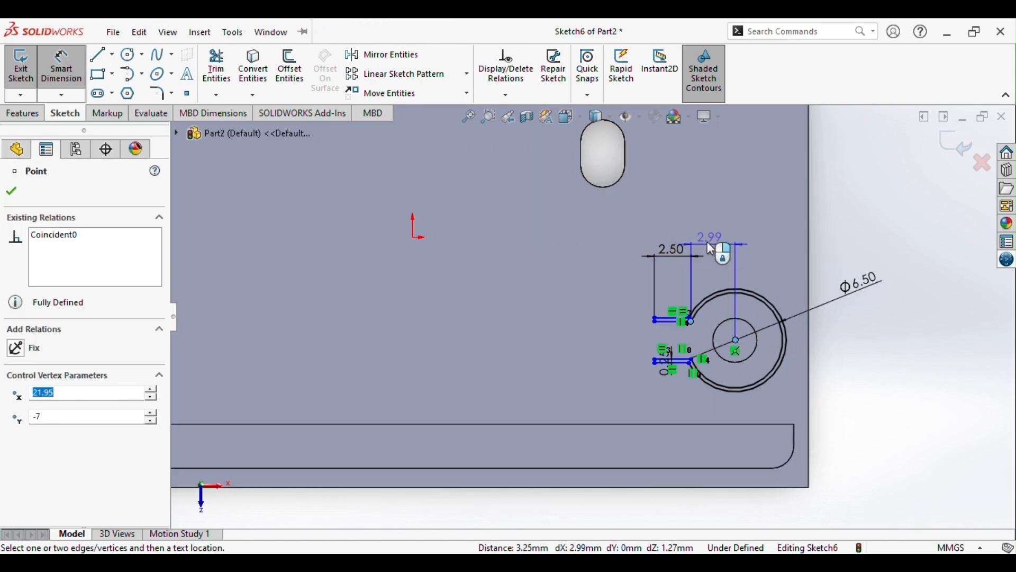
pyautogui.click(731, 273)
pyautogui.write('3')
pyautogui.press('Return')
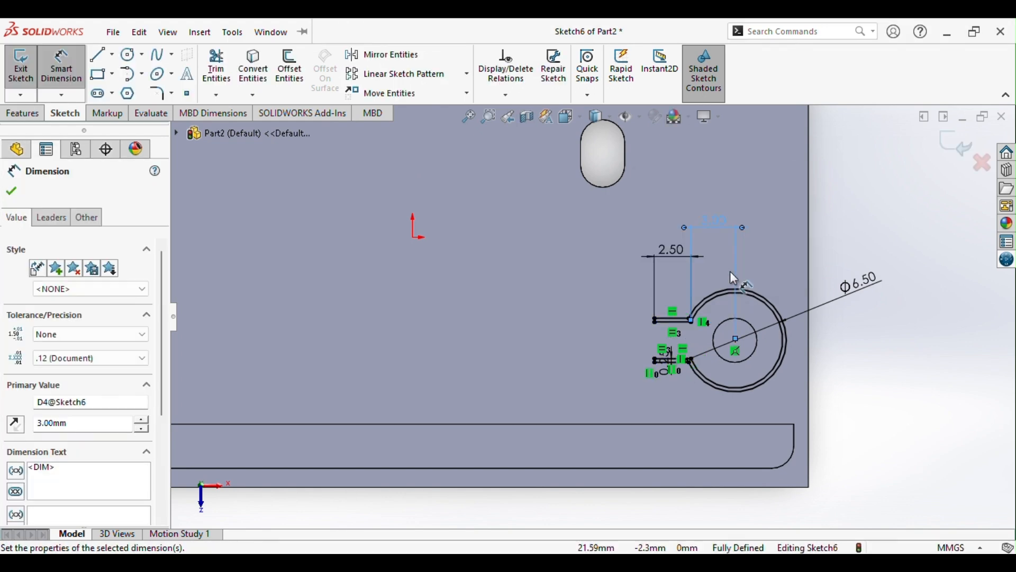
# - Close the left ends of the upper and lower line pairs with two short vertical lines
pyautogui.scroll(2, 699, 333)
pyautogui.scroll(1, 691, 335)
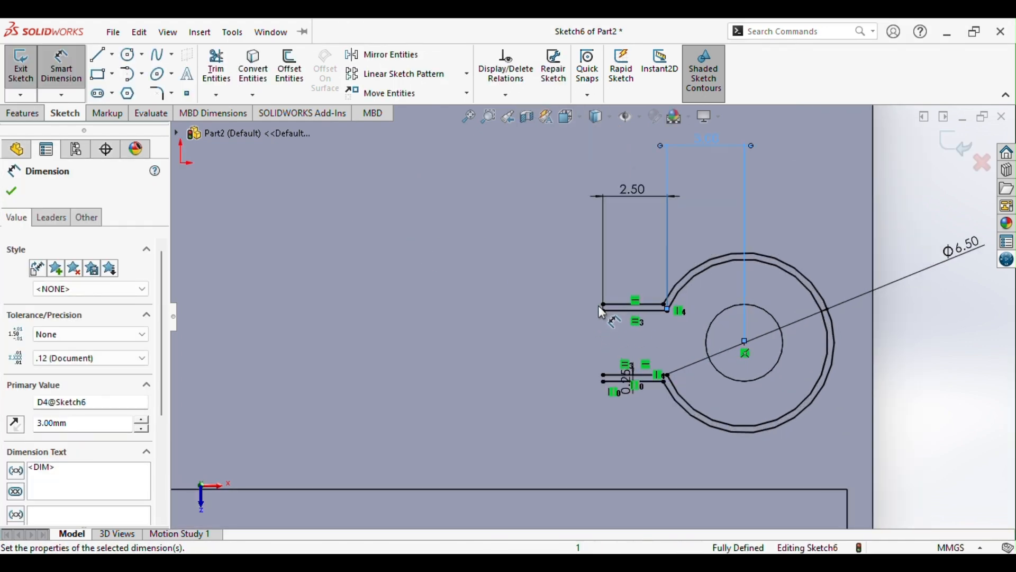
pyautogui.click(98, 55)
pyautogui.click(609, 306)
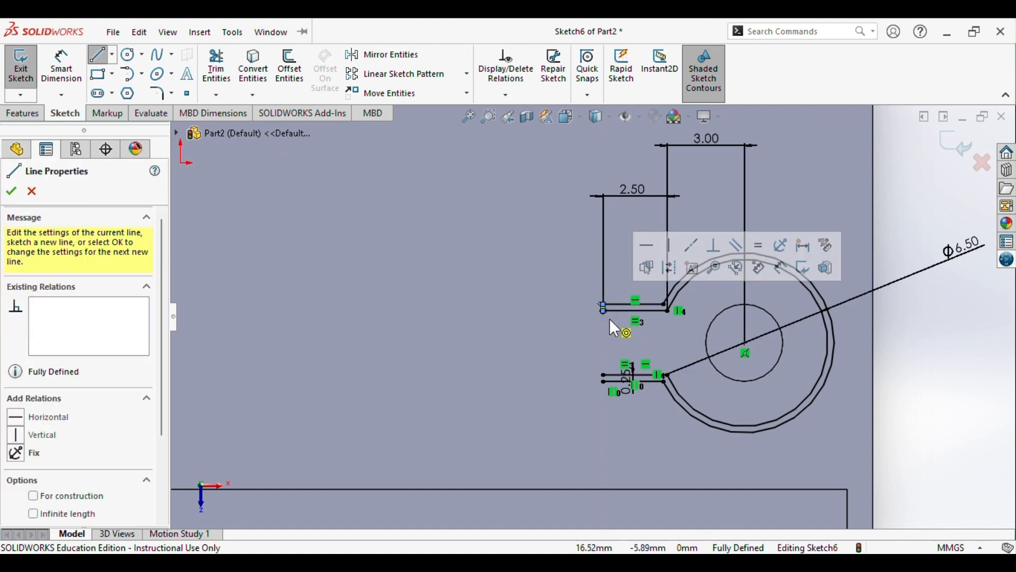
pyautogui.click(602, 375)
pyautogui.click(603, 381)
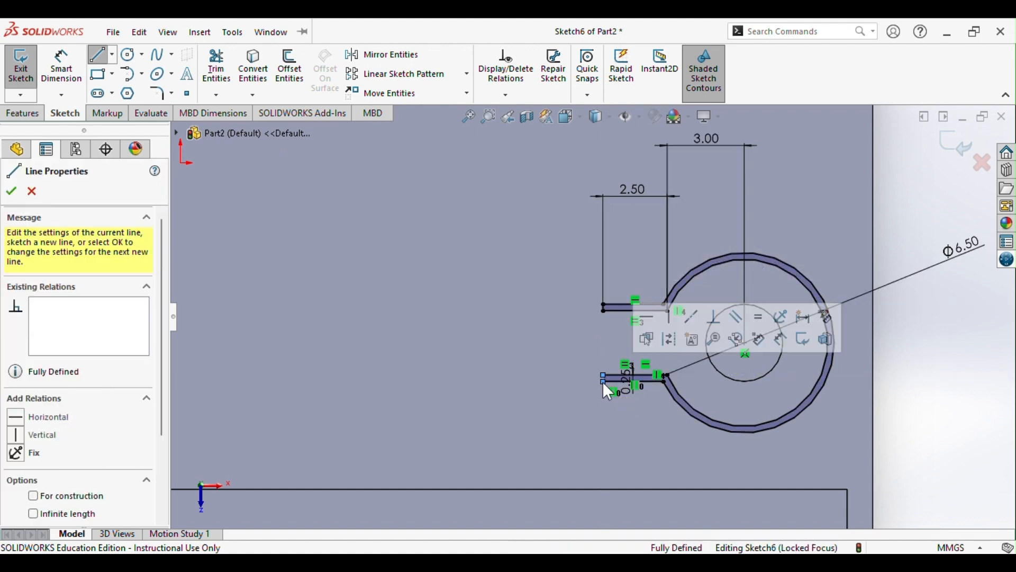
pyautogui.click(11, 191)
pyautogui.click(13, 193)
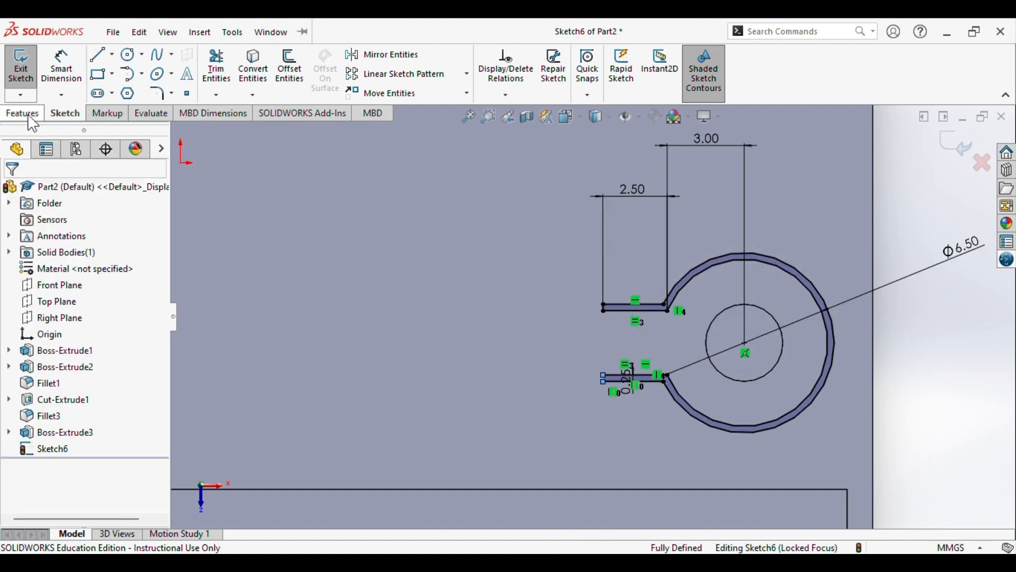
# - Cut the closed keyhole-shaped profile Through All of the plate
pyautogui.click(27, 114)
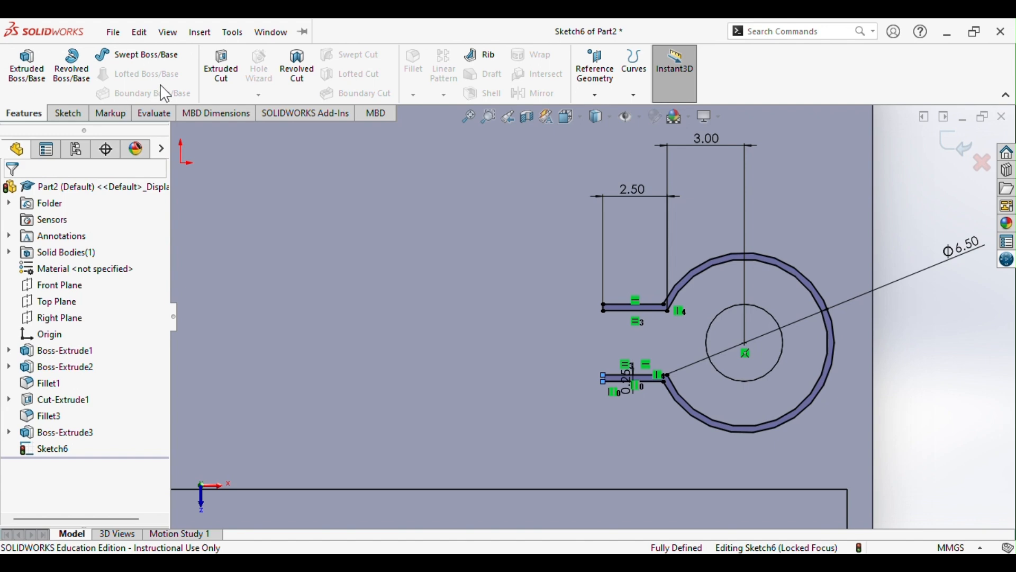
pyautogui.click(221, 65)
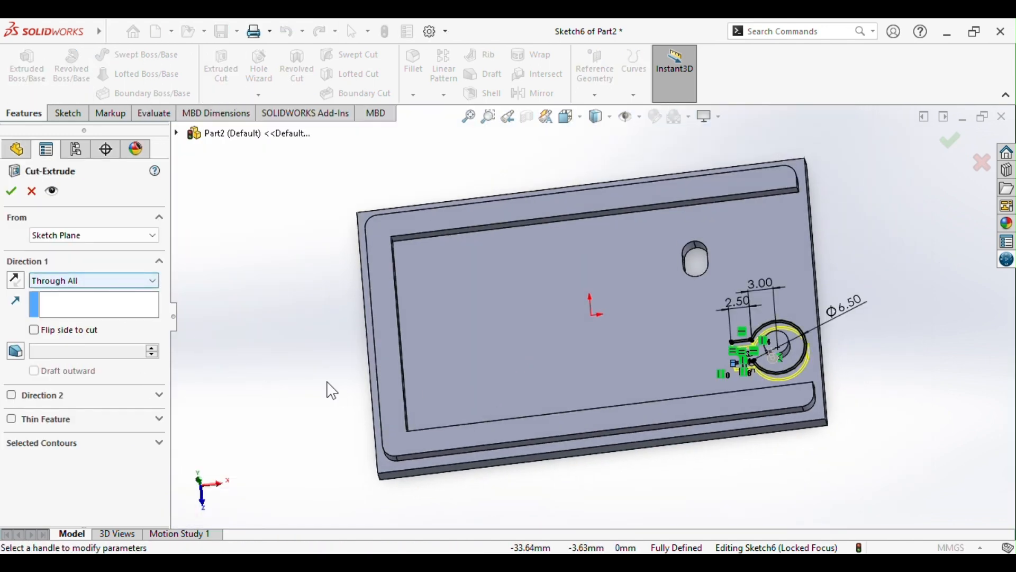
pyautogui.moveTo(332, 391); pyautogui.dragTo(389, 413, button='middle')
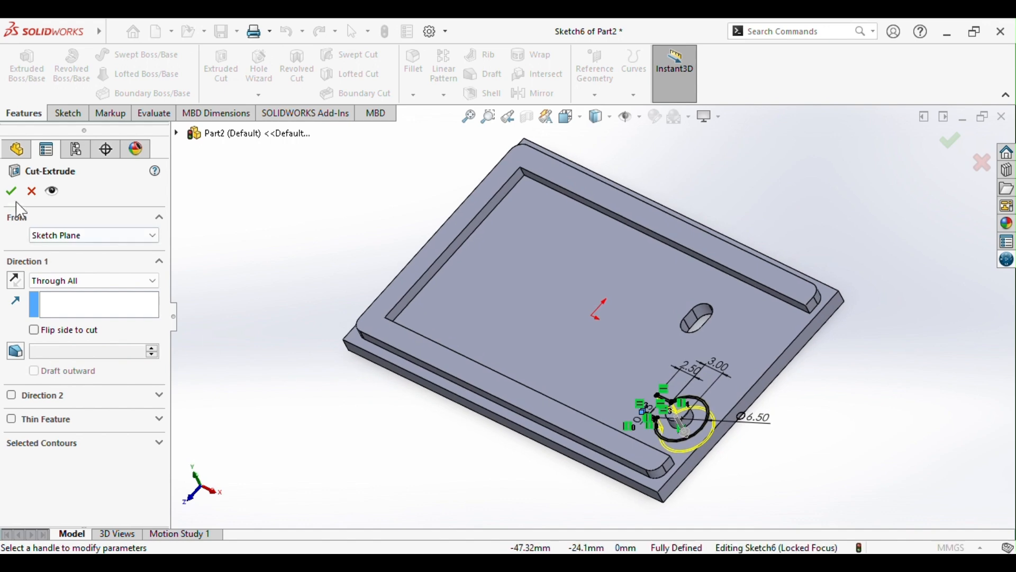
pyautogui.click(13, 193)
# - Mirror the round boss and its surrounding keyhole-shaped cut about the Front Plane
pyautogui.moveTo(310, 313); pyautogui.dragTo(514, 245, button='middle')
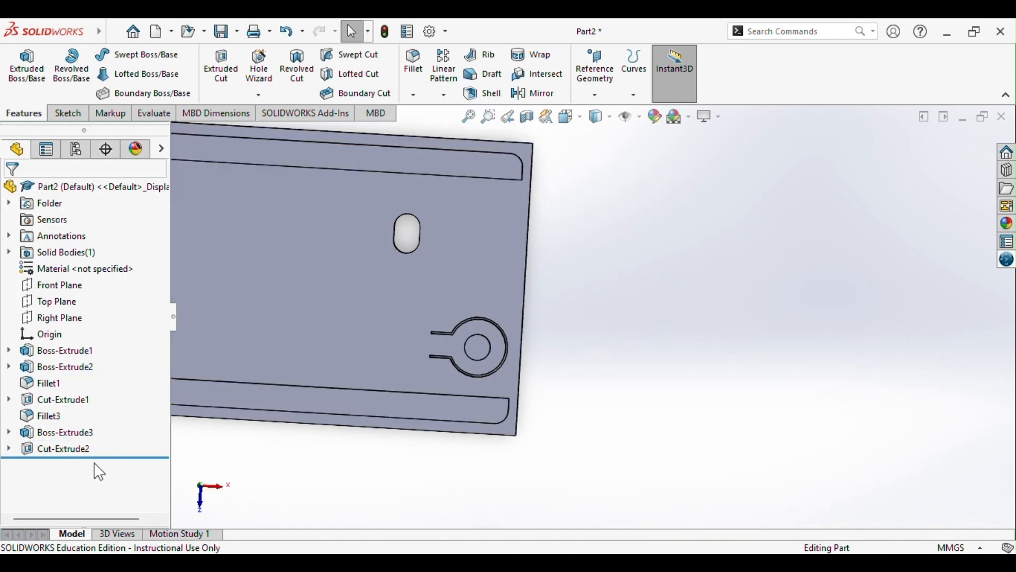
pyautogui.click(59, 450)
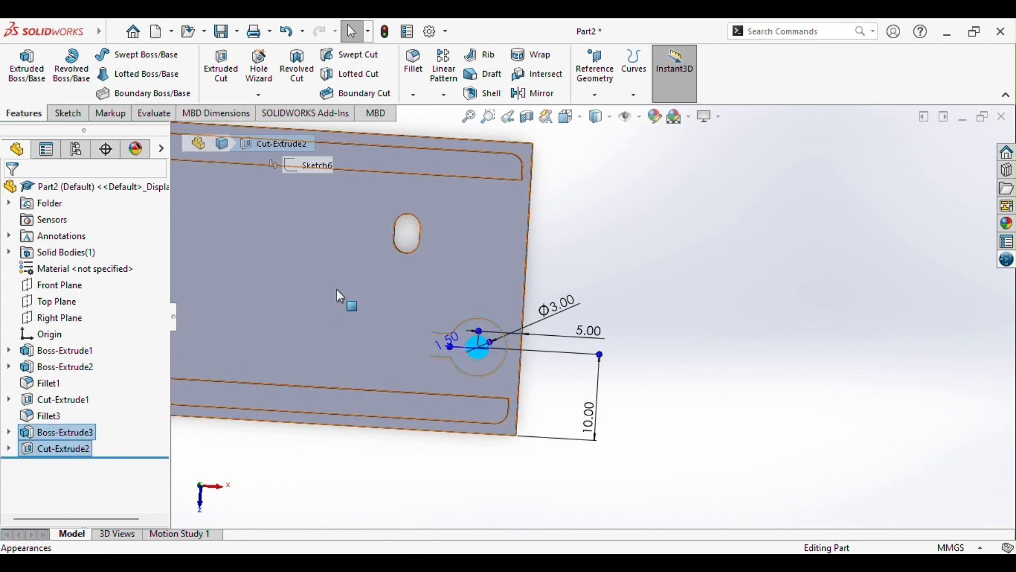
pyautogui.click(532, 94)
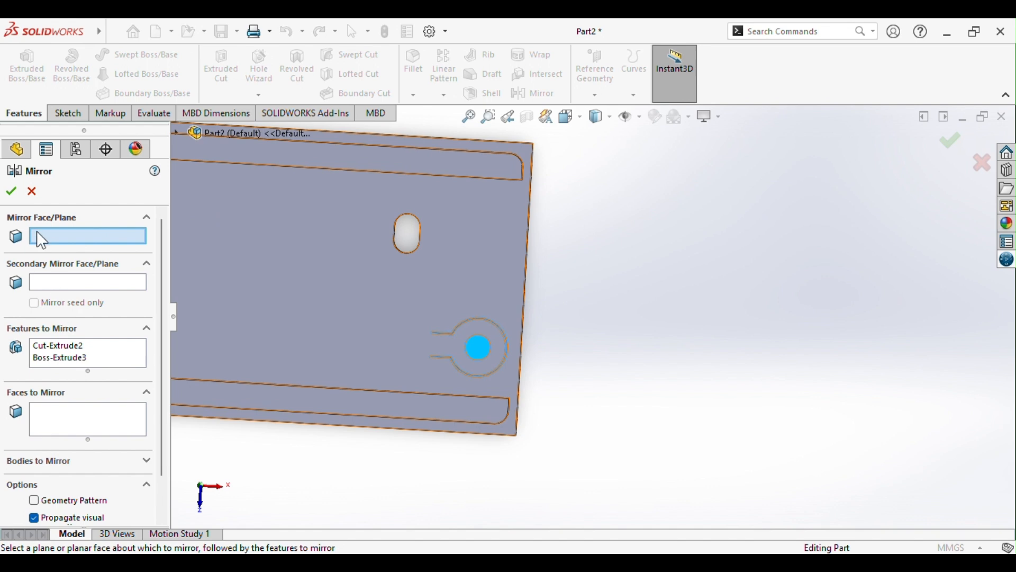
pyautogui.click(176, 131)
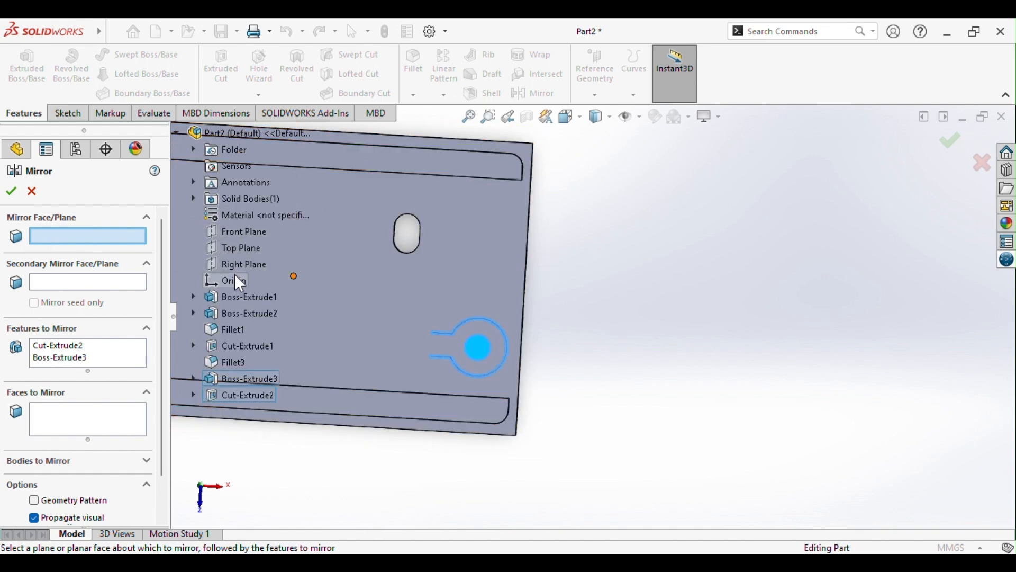
pyautogui.click(237, 230)
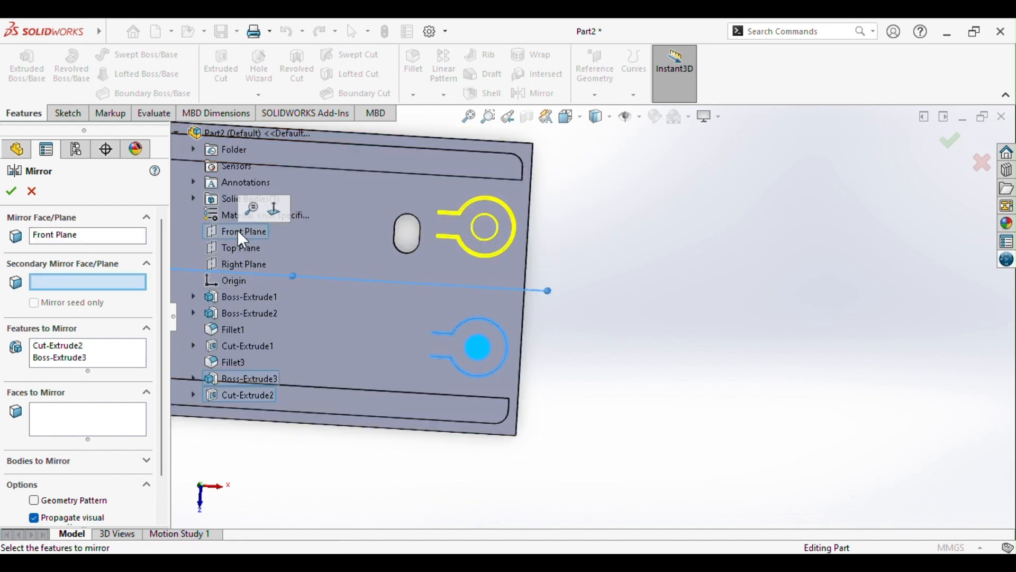
pyautogui.click(10, 190)
# - Start a new sketch on the Right Plane, viewed square-on at the raised wall's outer end
pyautogui.moveTo(465, 295); pyautogui.dragTo(584, 299, button='middle')
pyautogui.press('f')
pyautogui.click(569, 116)
pyautogui.click(640, 155)
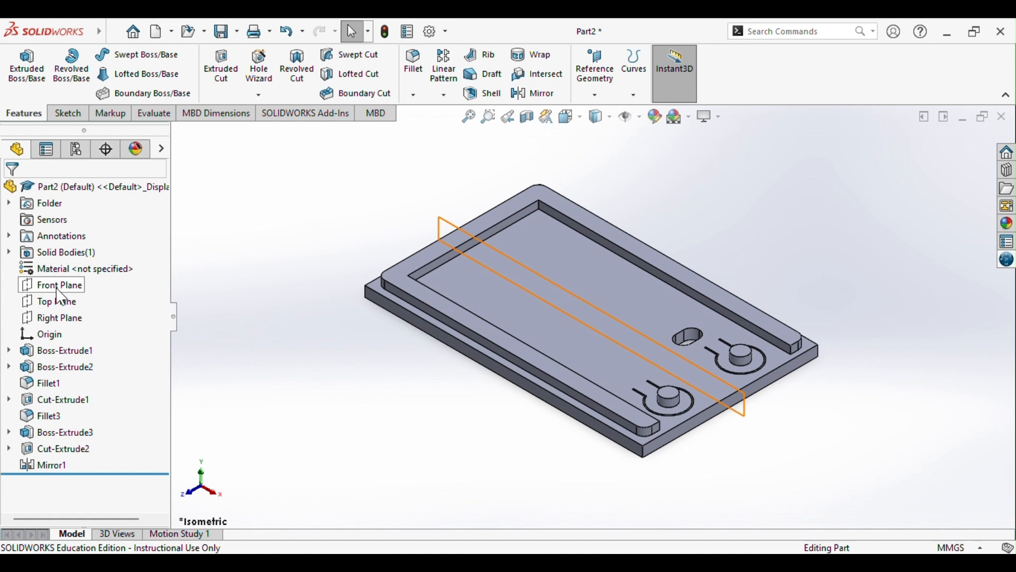
pyautogui.click(54, 319)
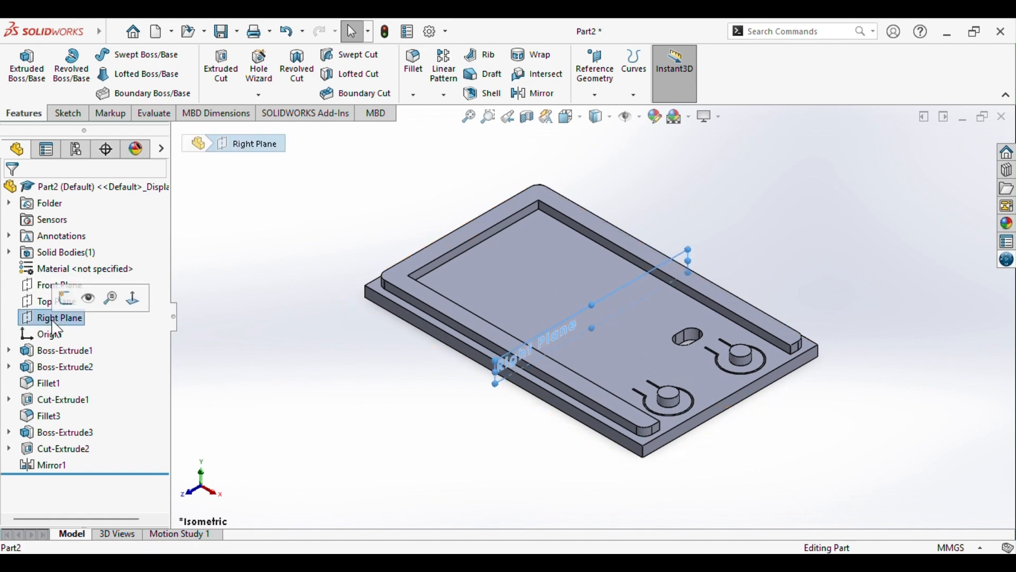
pyautogui.click(132, 302)
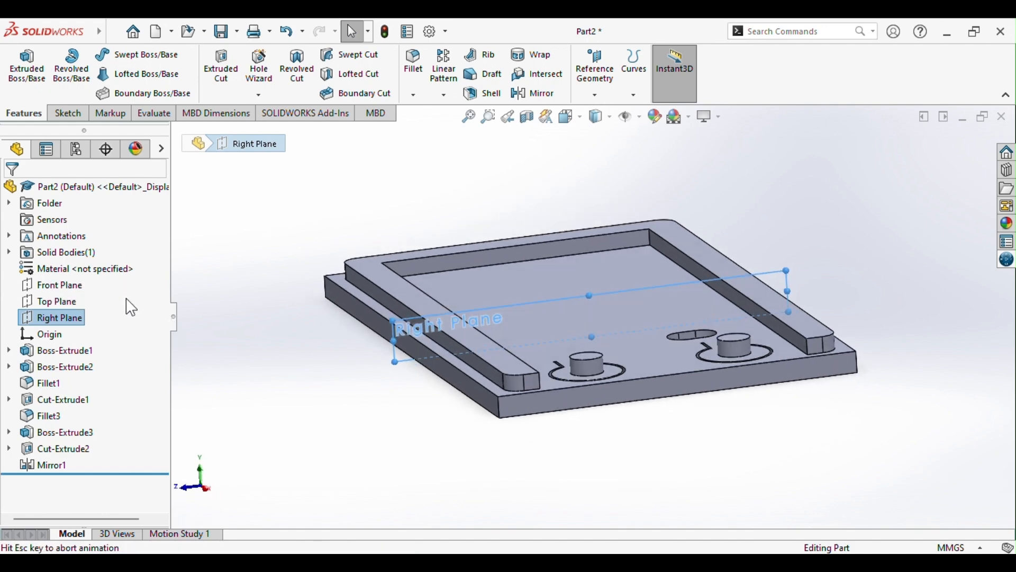
pyautogui.scroll(-4, 379, 301)
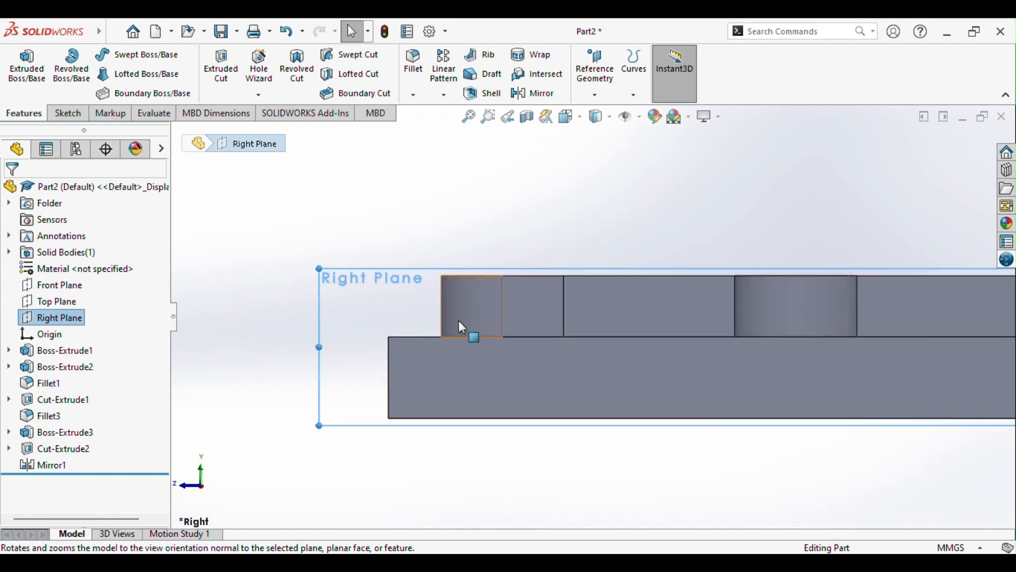
pyautogui.scroll(-2, 455, 313)
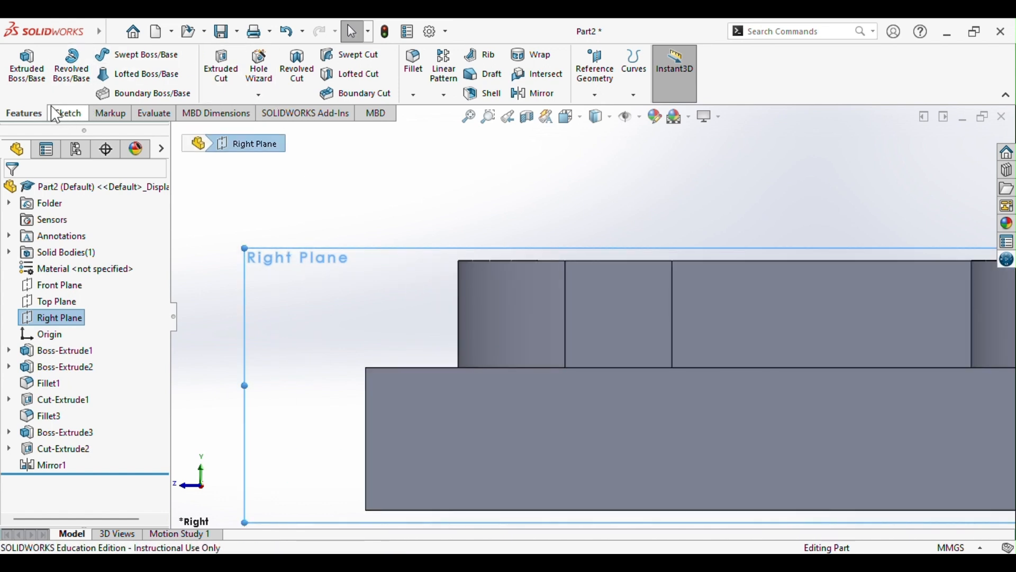
pyautogui.click(65, 113)
pyautogui.click(20, 68)
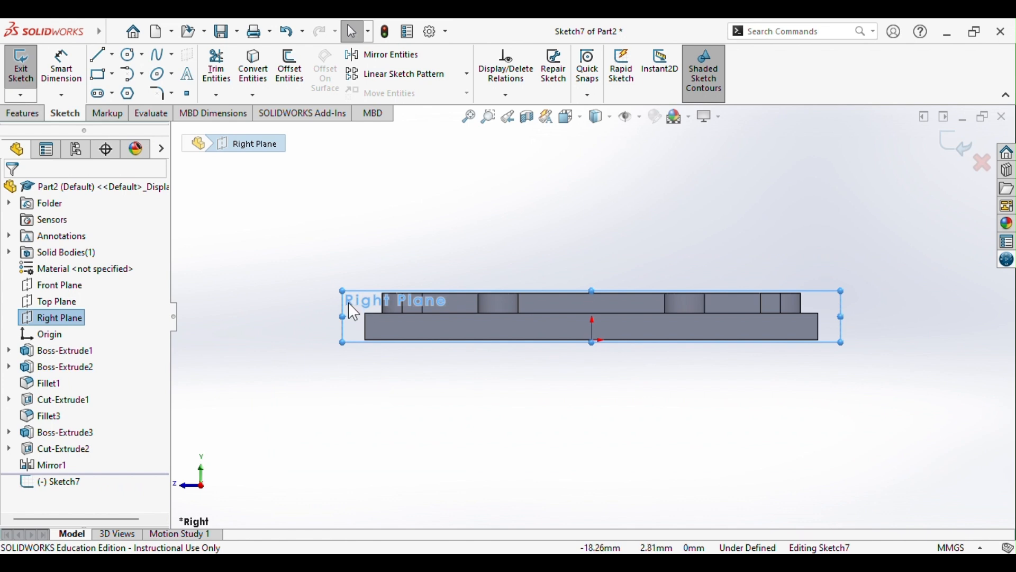
pyautogui.scroll(-5, 348, 303)
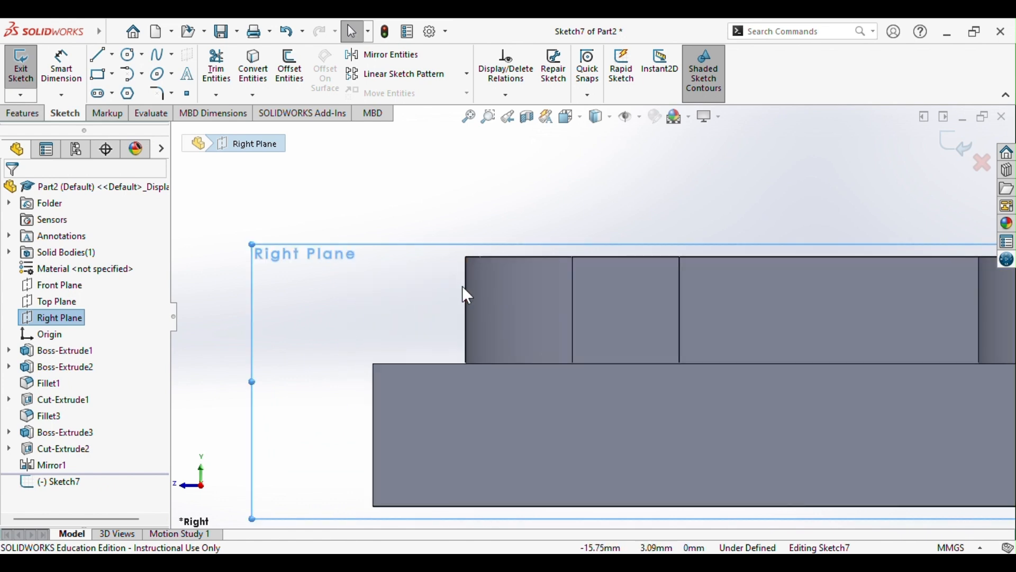
# - Sketch a closed six-sided profile about 0.8 mm tall against the raised wall's outer edge, tapering outward to a short vertical edge
pyautogui.click(101, 55)
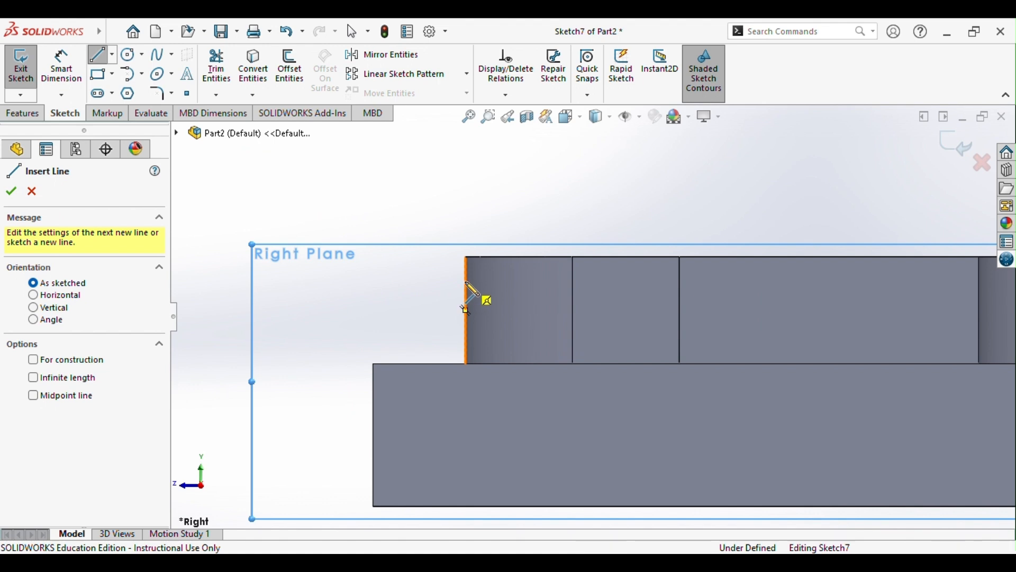
pyautogui.click(466, 310)
pyautogui.click(466, 340)
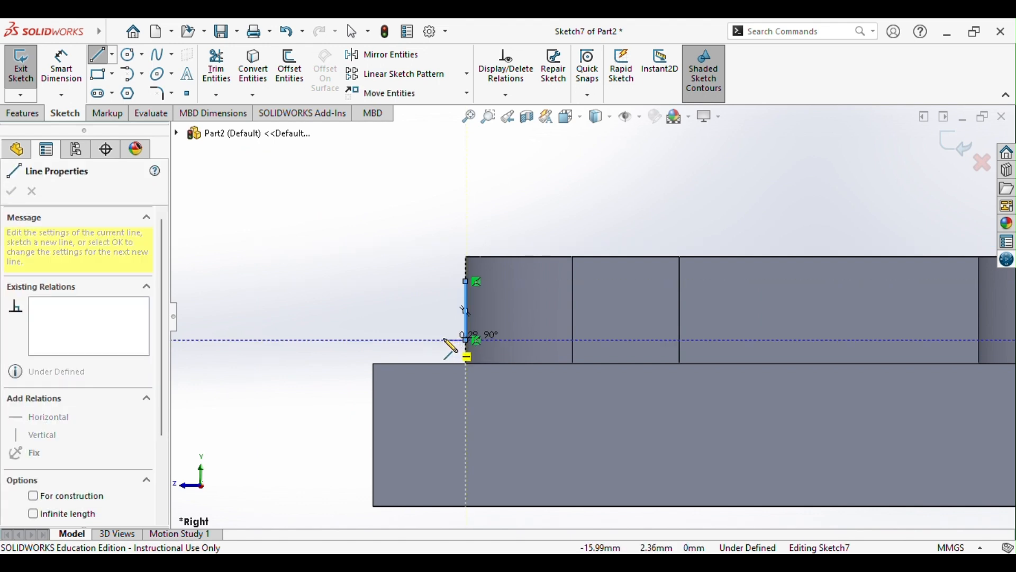
pyautogui.click(436, 340)
pyautogui.click(407, 322)
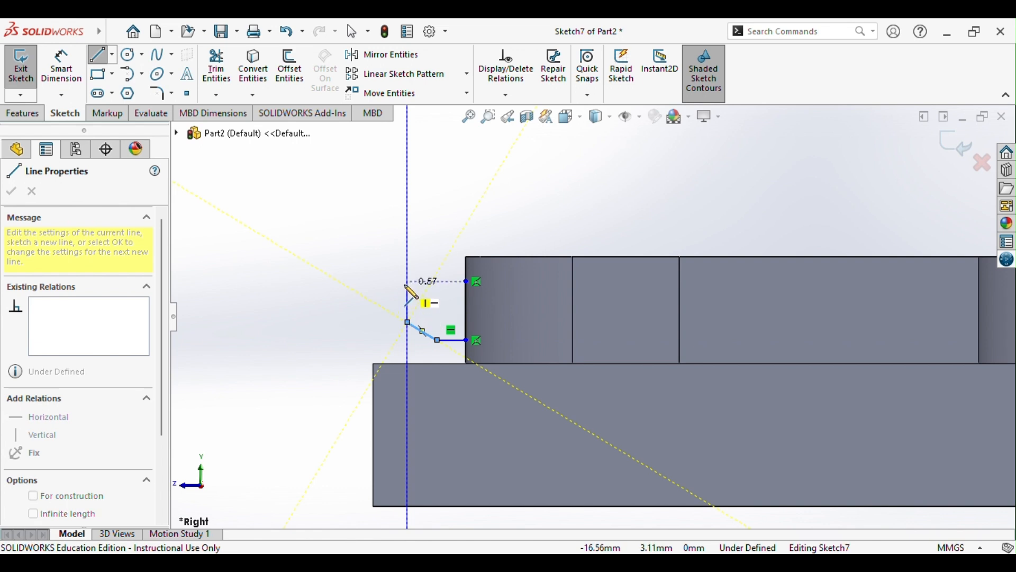
pyautogui.click(407, 293)
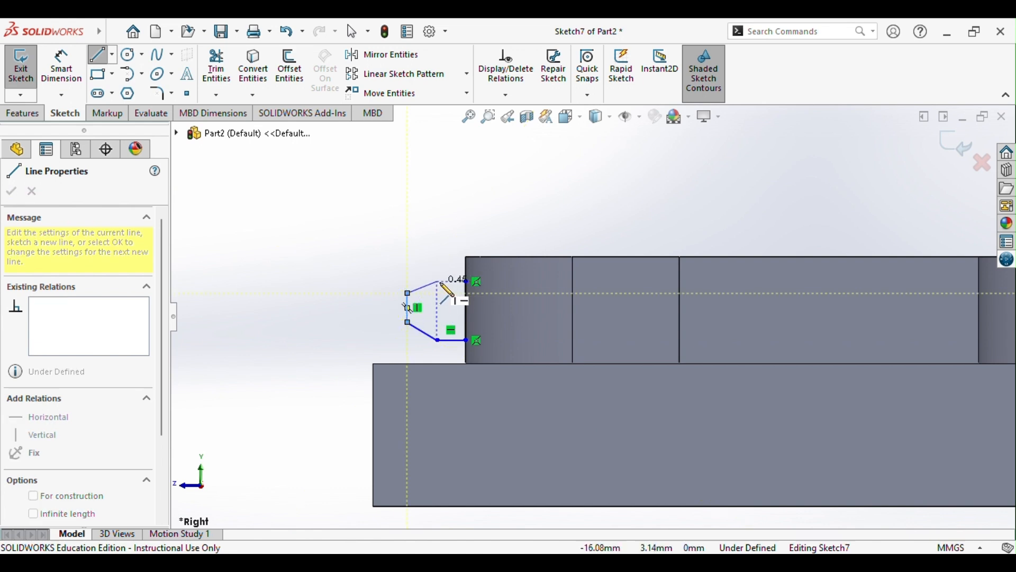
pyautogui.click(437, 281)
pyautogui.click(466, 281)
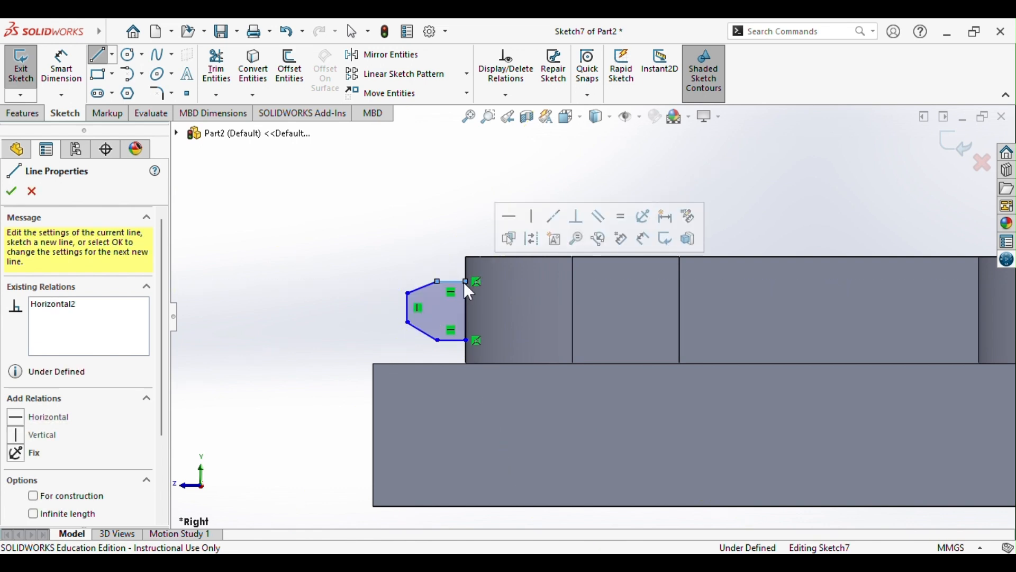
pyautogui.click(16, 196)
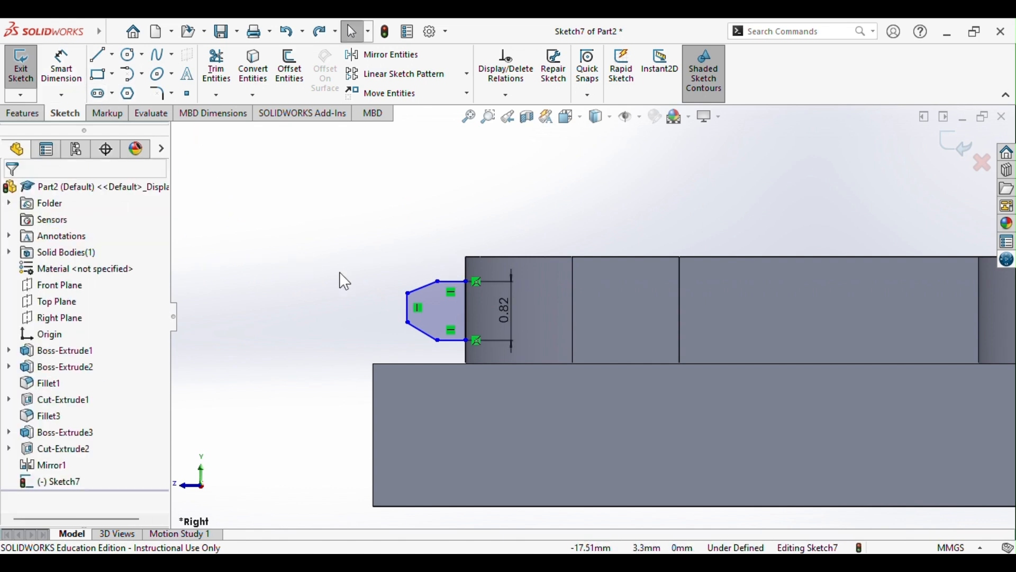
pyautogui.hotkey('ctrl', 'z')
pyautogui.click(363, 303)
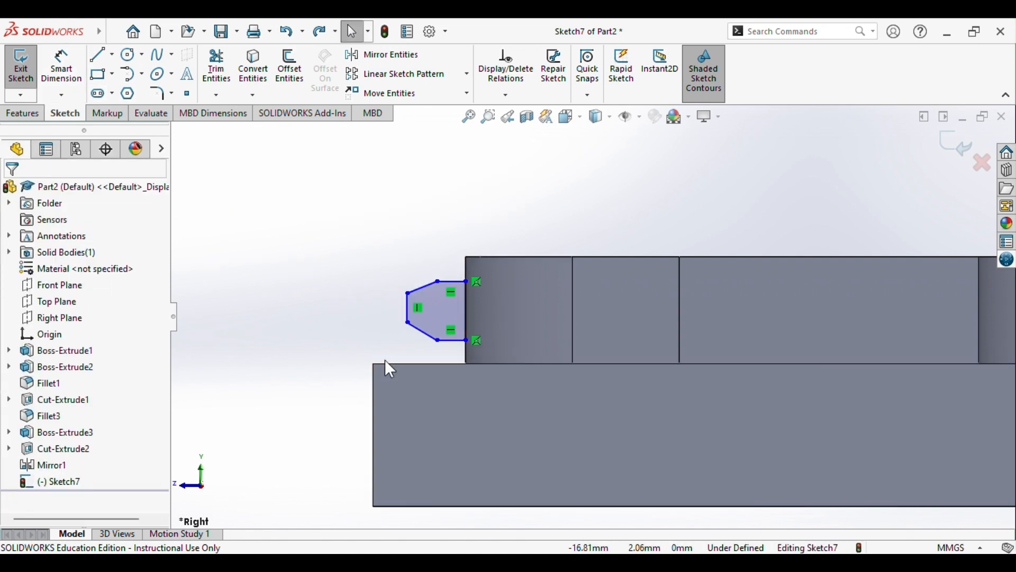
# - Make the profile's two slanted edges equal in length
pyautogui.click(427, 295)
pyautogui.keyDown('ctrl'); pyautogui.click(423, 331); pyautogui.keyUp('ctrl')
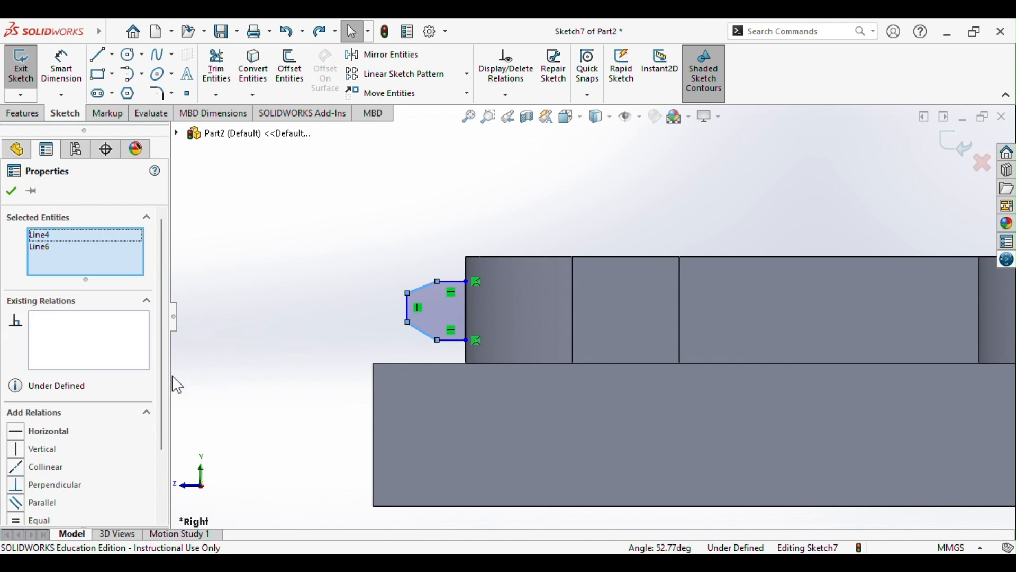
pyautogui.click(16, 522)
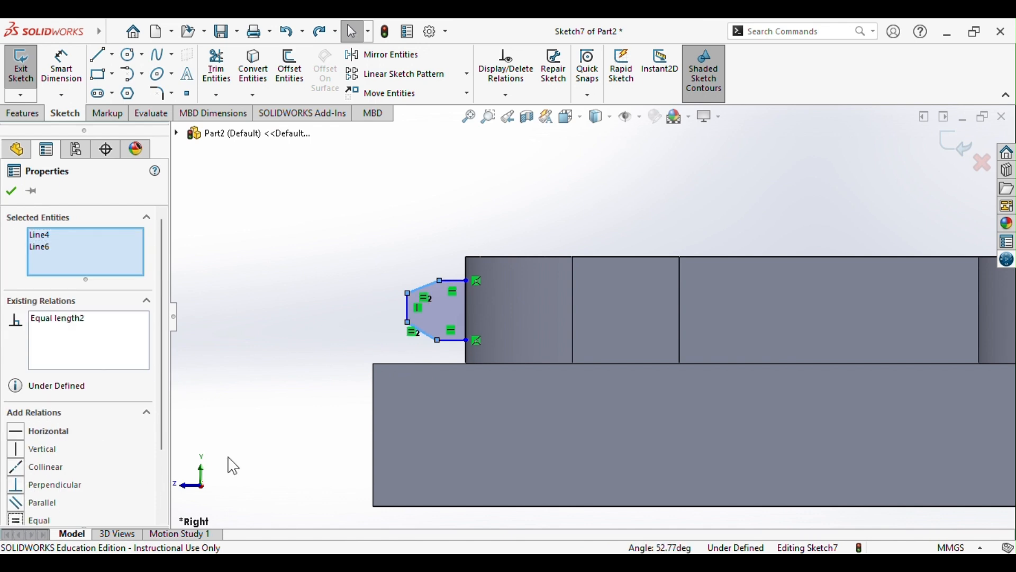
pyautogui.click(411, 341)
# - Make the profile's two horizontal edges equal in length and shift its outer vertical edge slightly closer to the wall
pyautogui.click(459, 285)
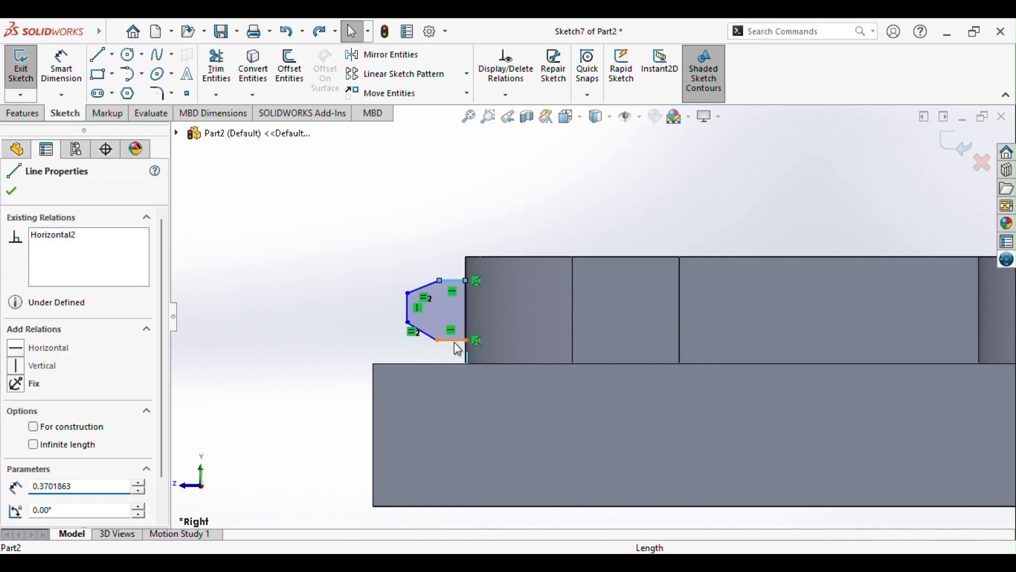
pyautogui.keyDown('ctrl'); pyautogui.click(454, 340); pyautogui.keyUp('ctrl')
pyautogui.click(18, 522)
pyautogui.click(349, 333)
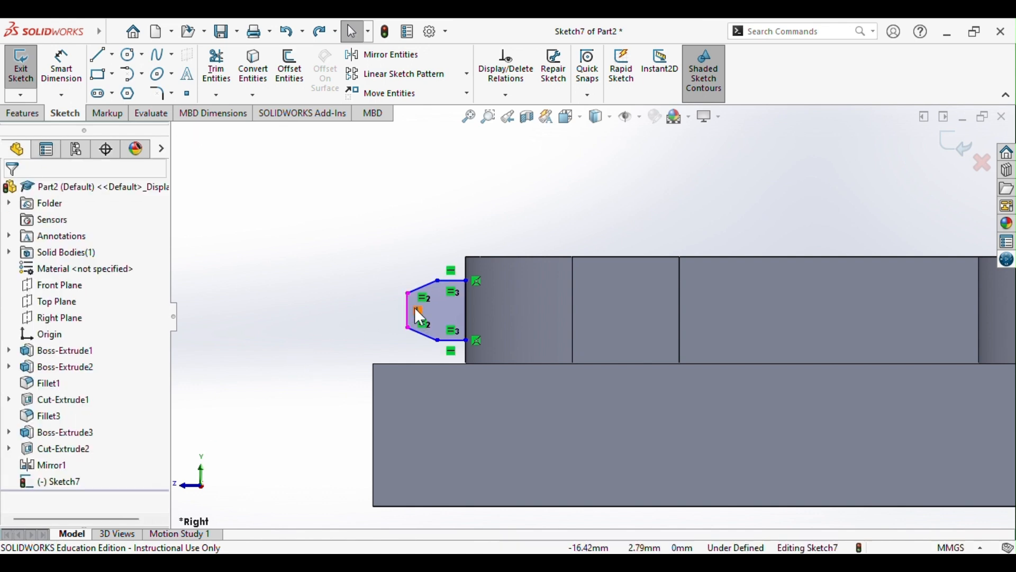
pyautogui.moveTo(410, 316)
pyautogui.mouseDown()
pyautogui.moveTo(381, 316)
pyautogui.moveTo(413, 303)
pyautogui.mouseUp()
pyautogui.click(328, 305)
# - Dimension the profile's vertical edge along the wall as 0.40 mm
pyautogui.click(61, 66)
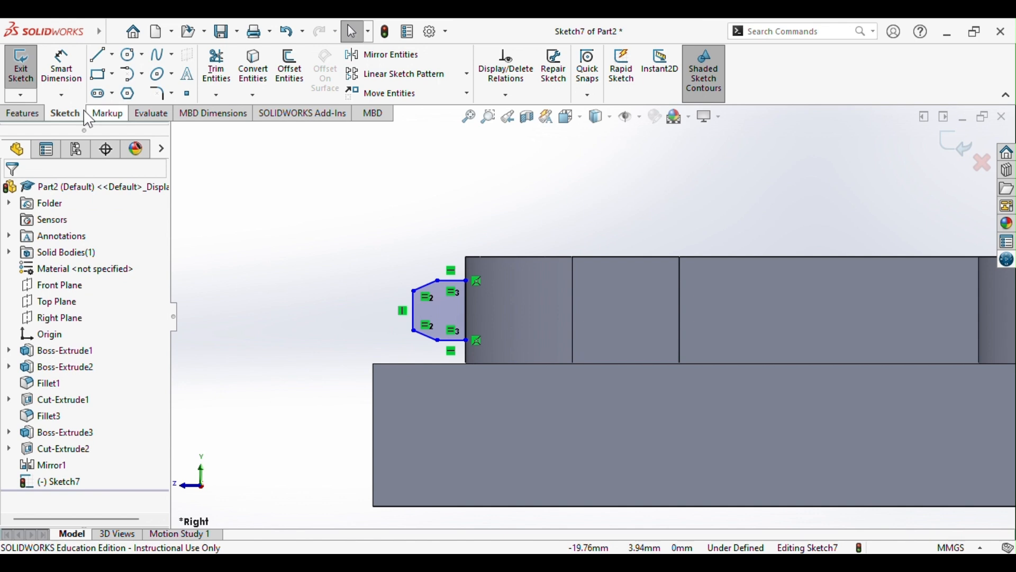
pyautogui.click(466, 313)
pyautogui.click(545, 326)
pyautogui.write('0.40')
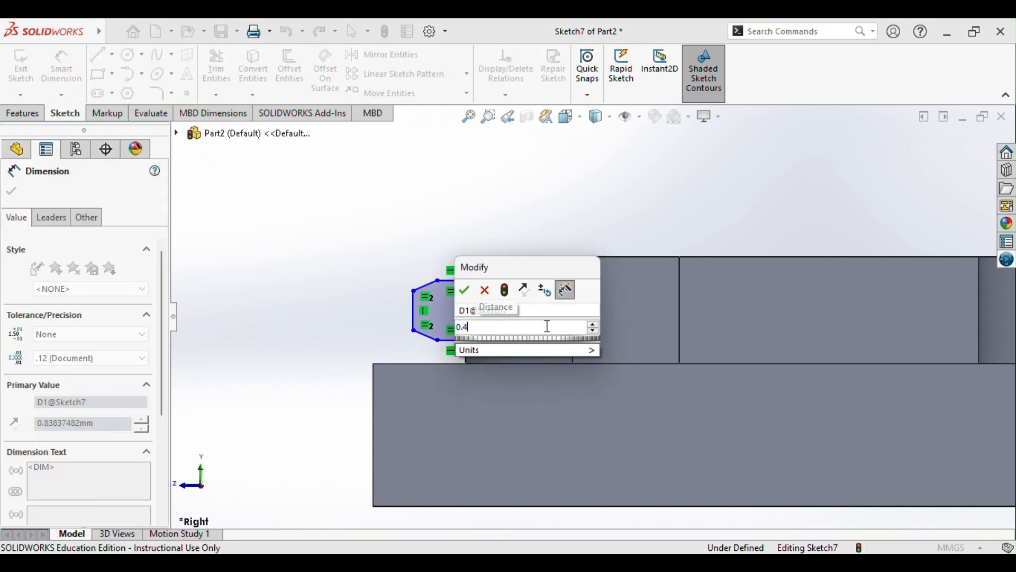
pyautogui.press('Return')
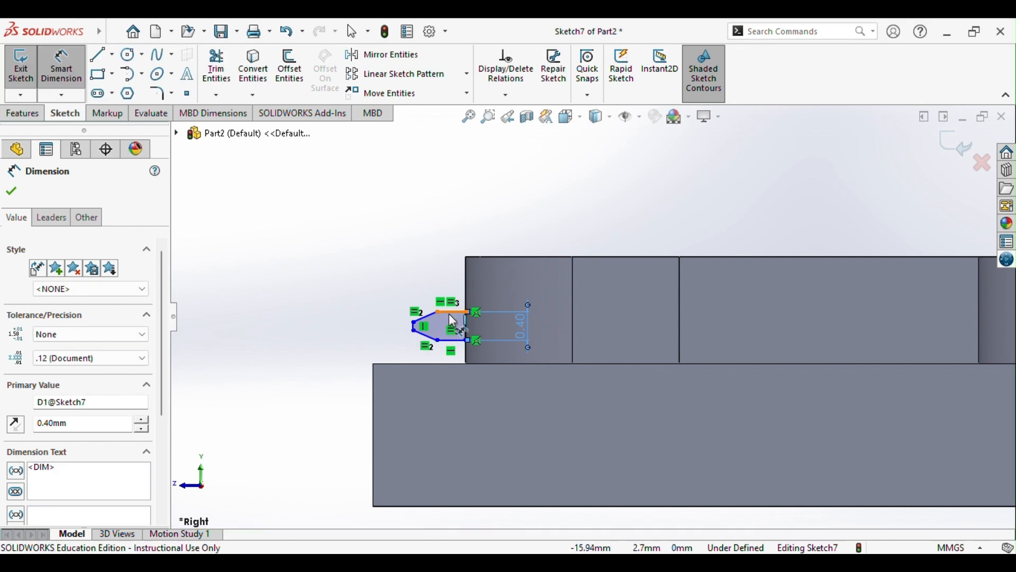
# - Dimension the profile's upper horizontal edge as 0.18 mm
pyautogui.click(452, 312)
pyautogui.click(453, 233)
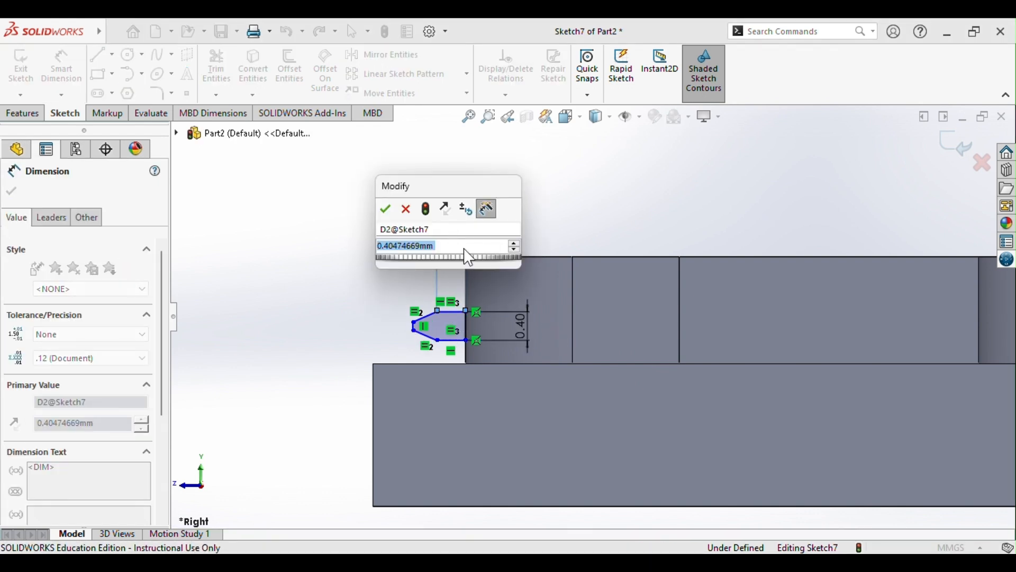
pyautogui.write('0.40mm')
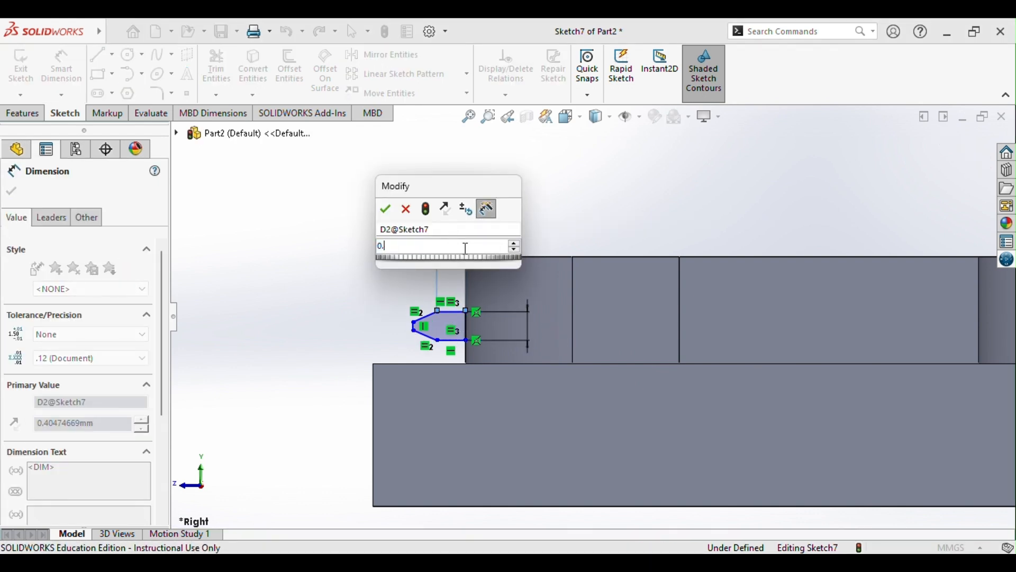
pyautogui.press('Return')
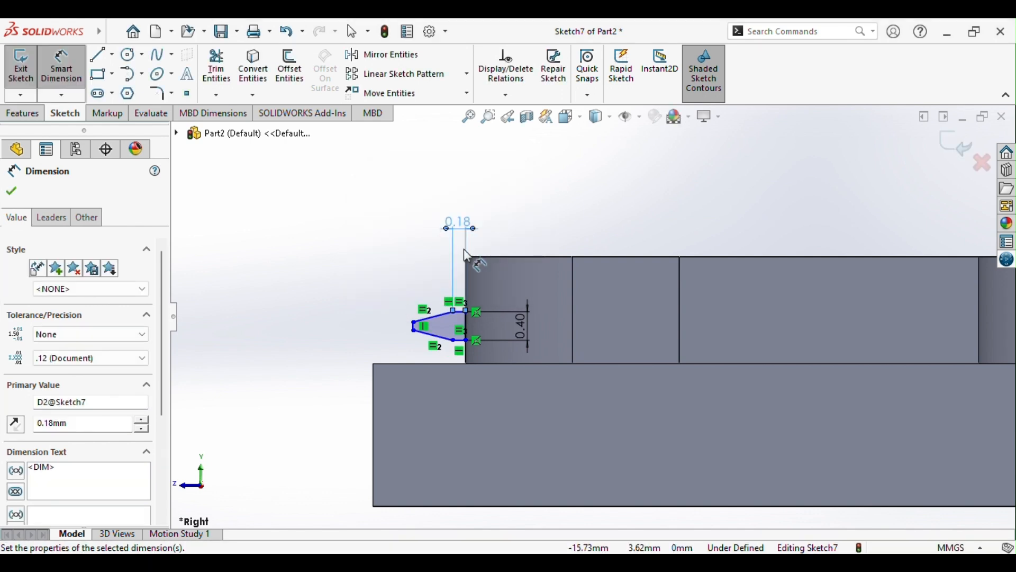
# - Dimension the length of the profile's upper slanted edge as 0.17 mm
pyautogui.click(442, 322)
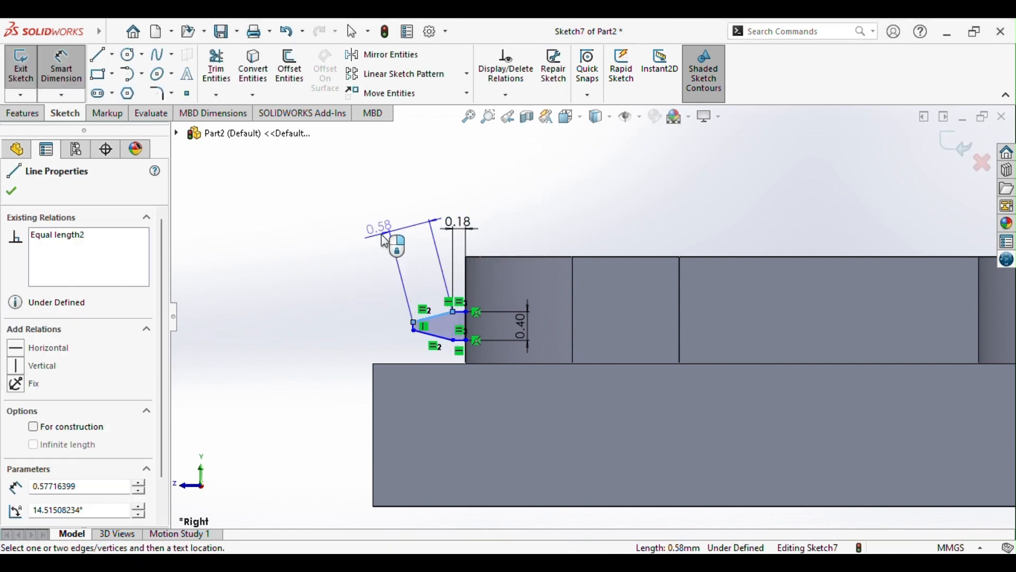
pyautogui.click(385, 239)
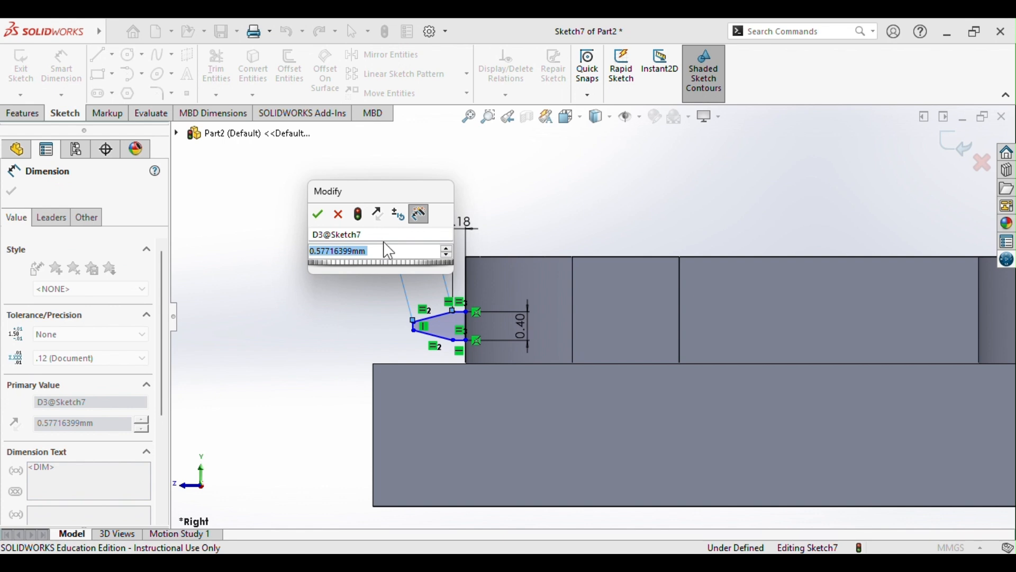
pyautogui.write('0.17mm')
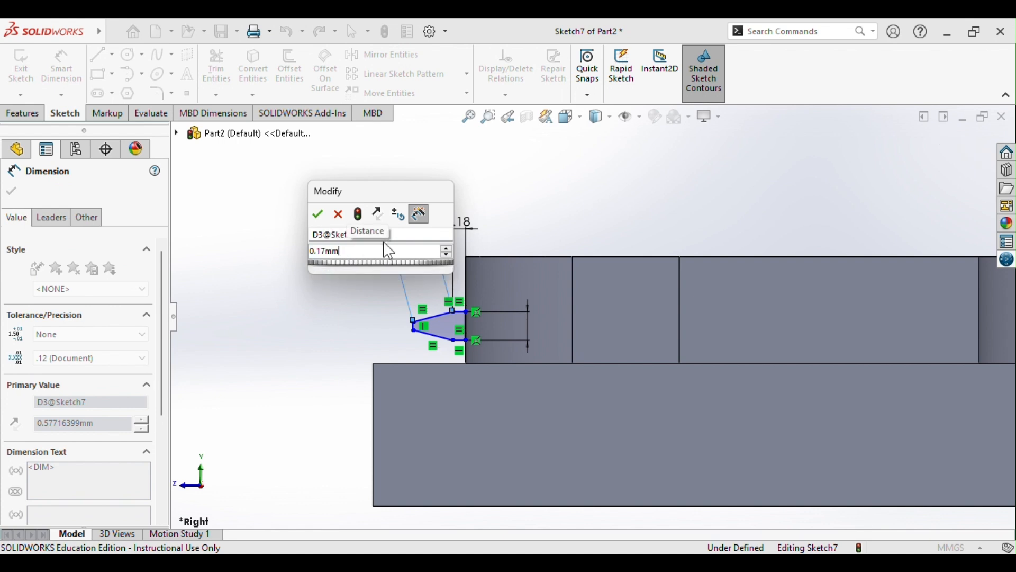
pyautogui.press('Return')
# - Dimension the profile's short outer vertical edge as 0.16 mm
pyautogui.scroll(-5, 482, 319)
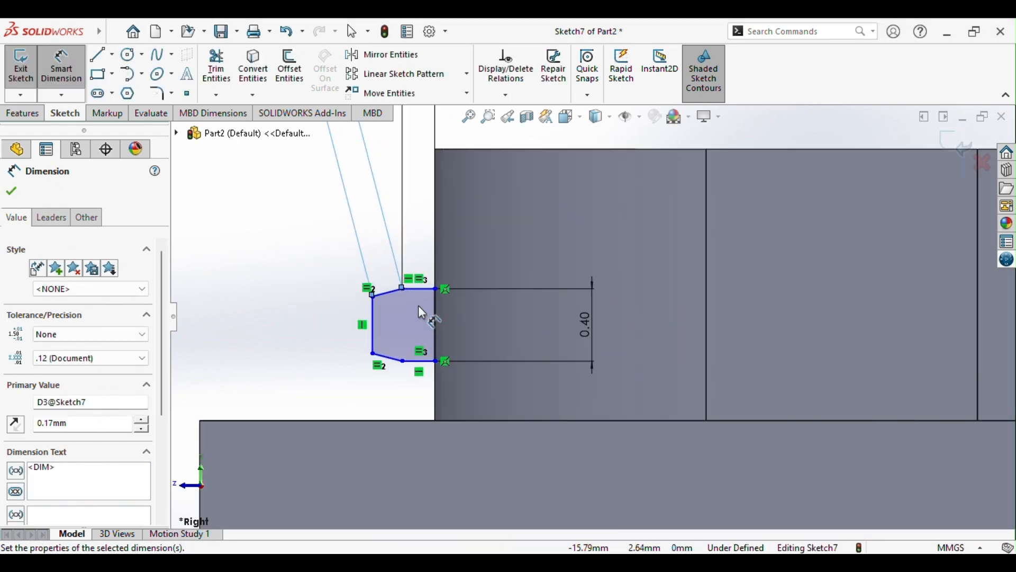
pyautogui.click(378, 324)
pyautogui.click(299, 340)
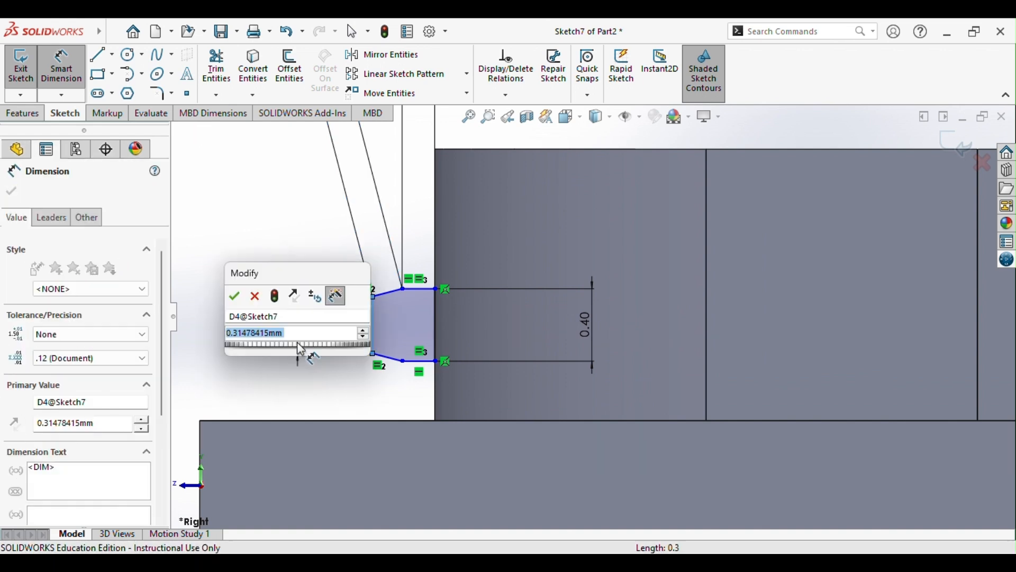
pyautogui.write('0.16')
pyautogui.press('Return')
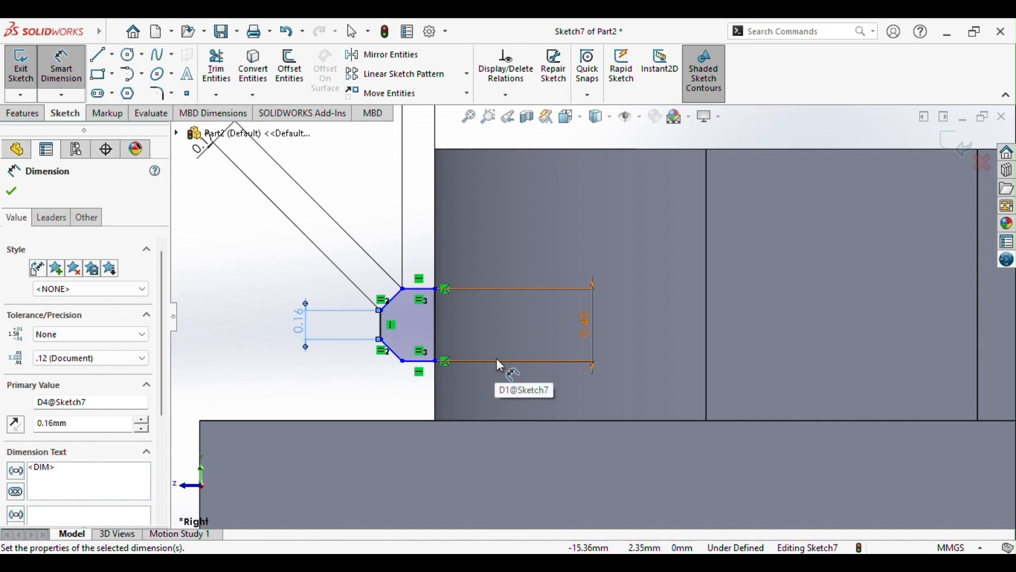
# - Dimension the vertical gap between the profile's lower horizontal edge and the plate's upper edge as 0.40 mm
pyautogui.scroll(3, 496, 358)
pyautogui.press('Escape')
pyautogui.click(468, 347)
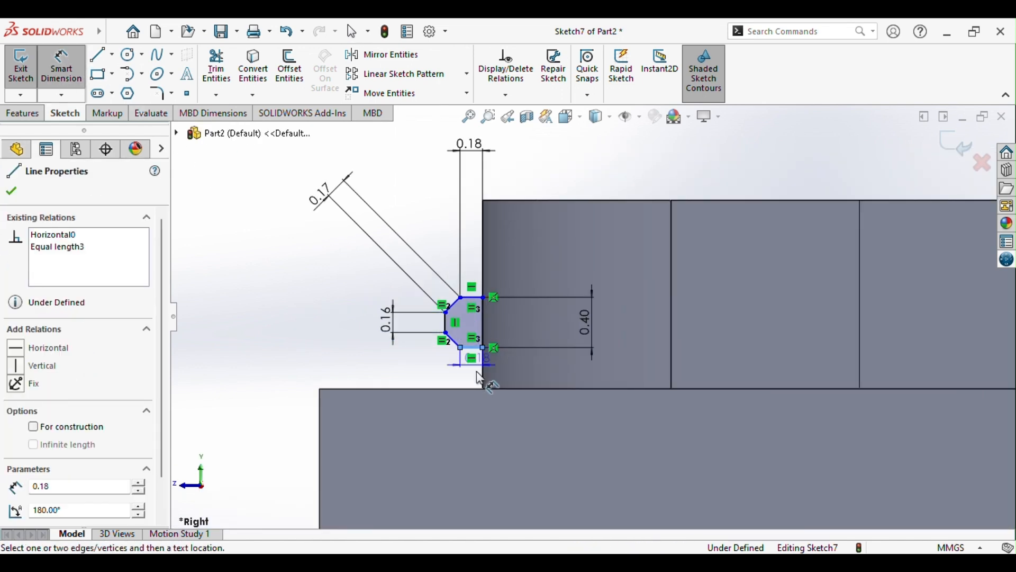
pyautogui.click(459, 389)
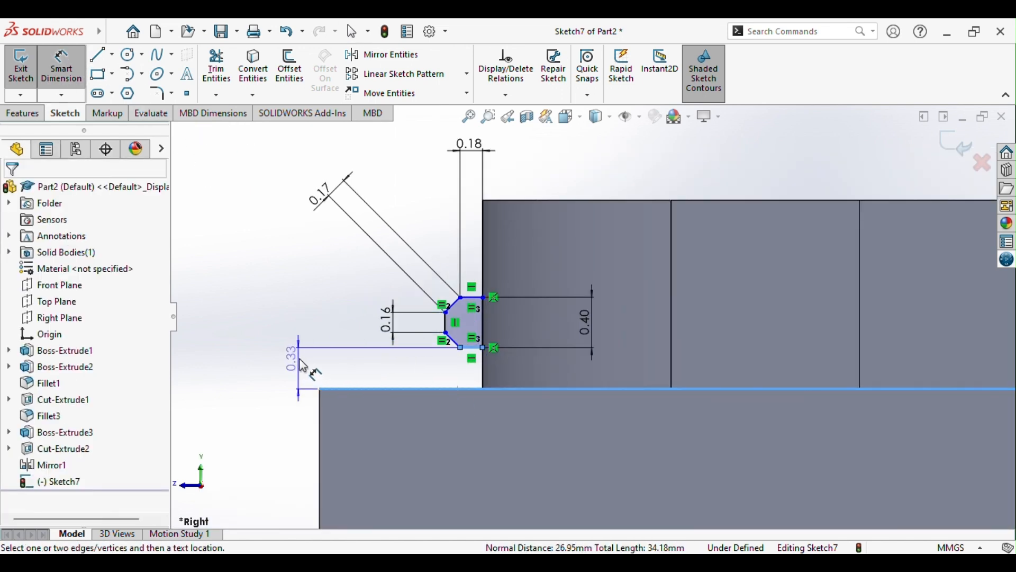
pyautogui.click(312, 378)
pyautogui.write('0.4mm')
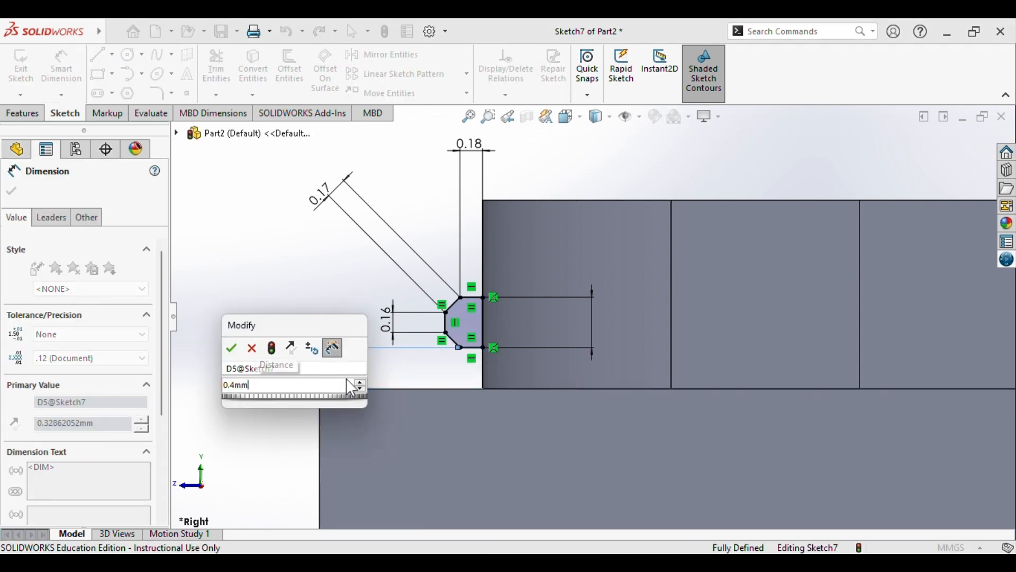
pyautogui.press('Return')
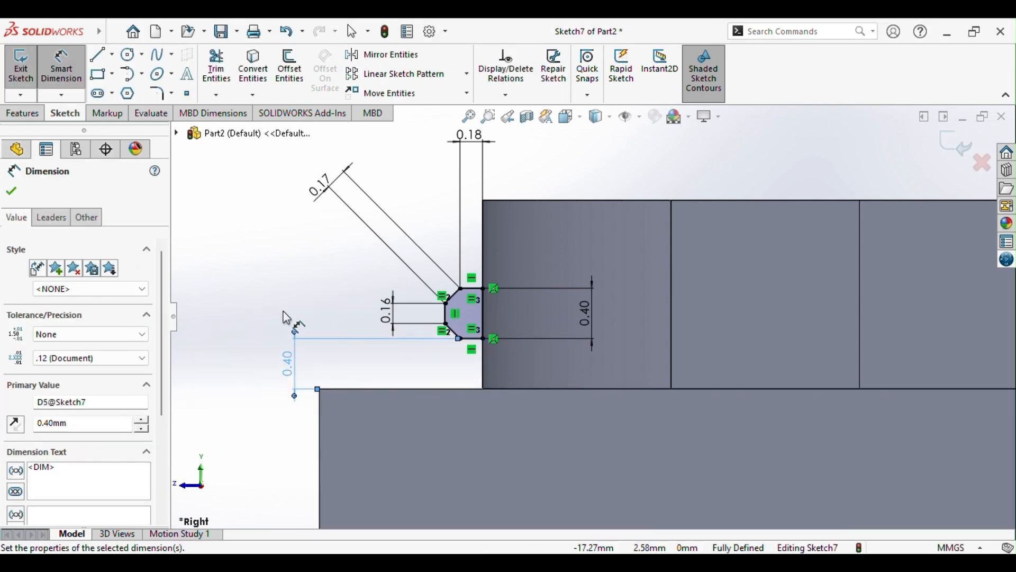
pyautogui.click(12, 191)
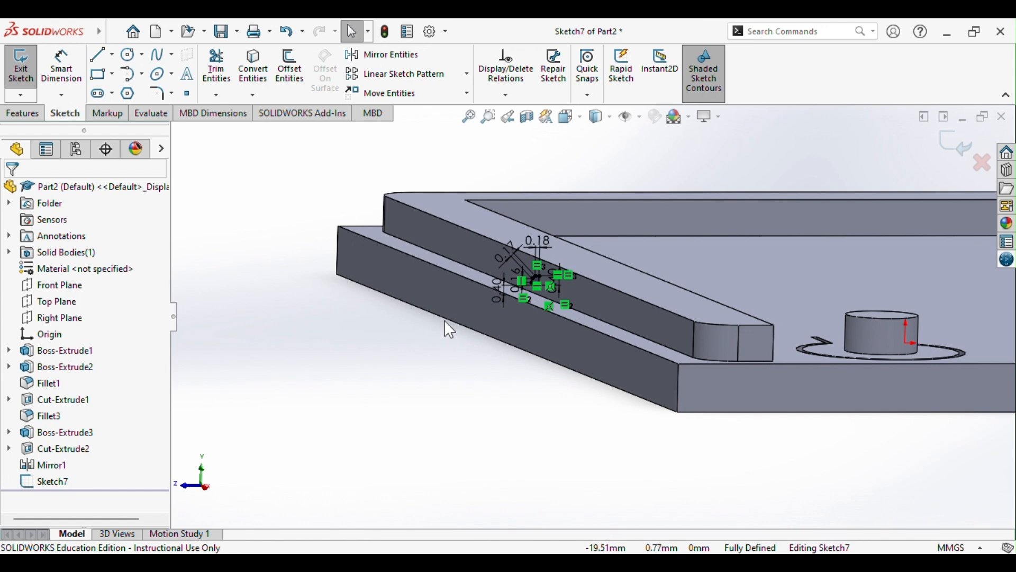
# - Extrude the small tapered profile along the wall as a mid-plane boss with a depth of 33.30 mm
pyautogui.click(22, 113)
pyautogui.click(17, 69)
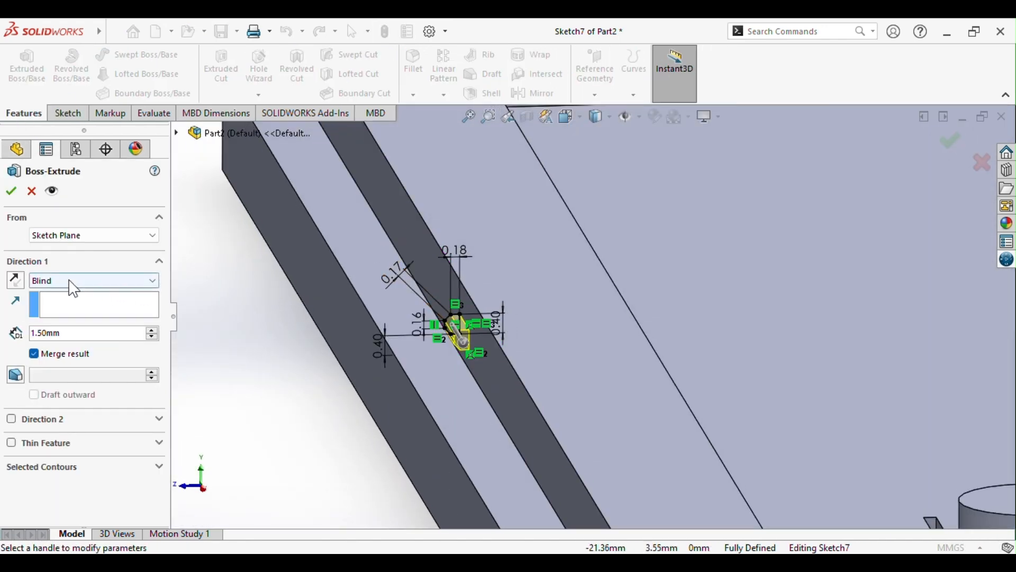
pyautogui.click(60, 283)
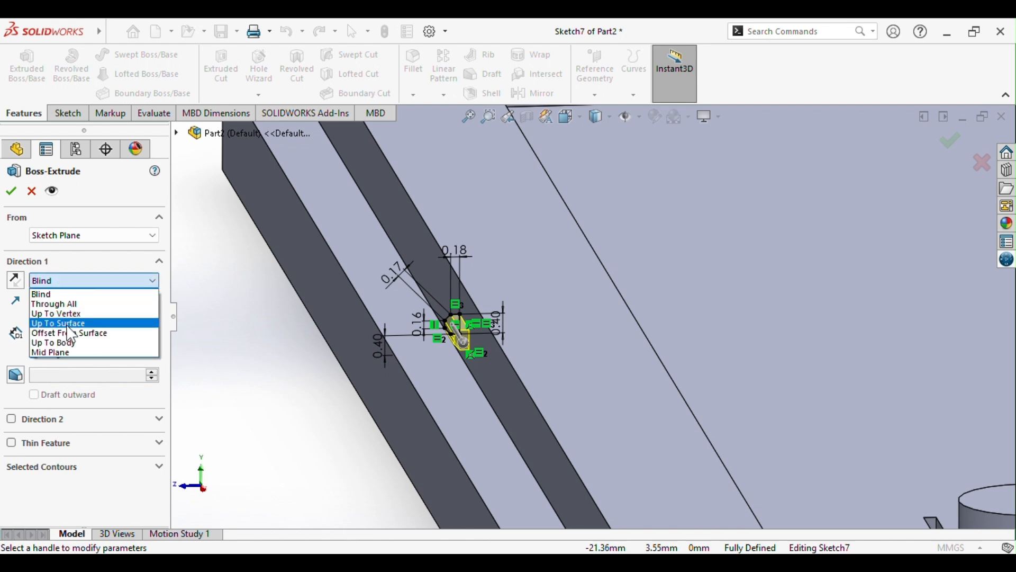
pyautogui.click(64, 351)
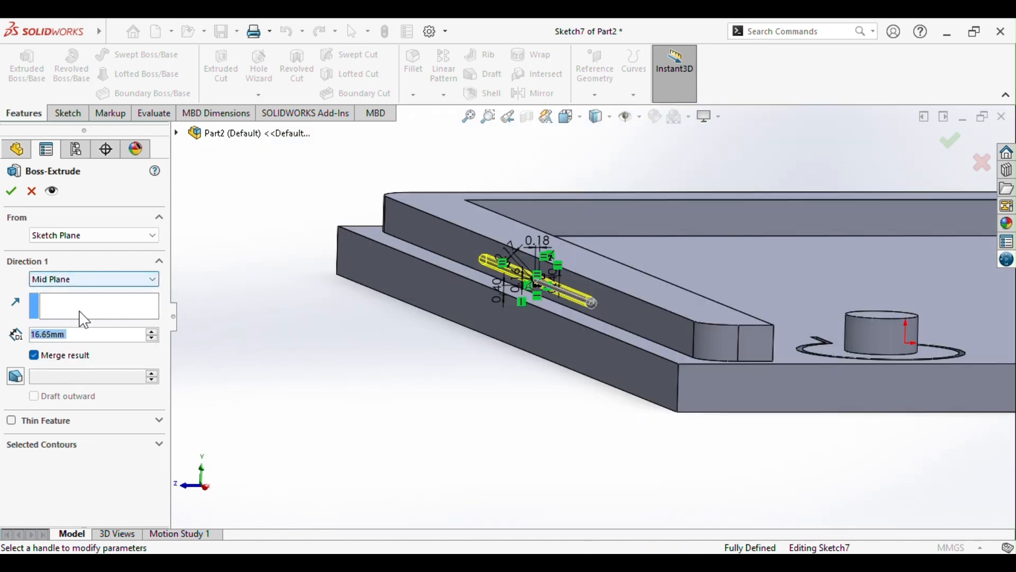
pyautogui.write('33.30mm')
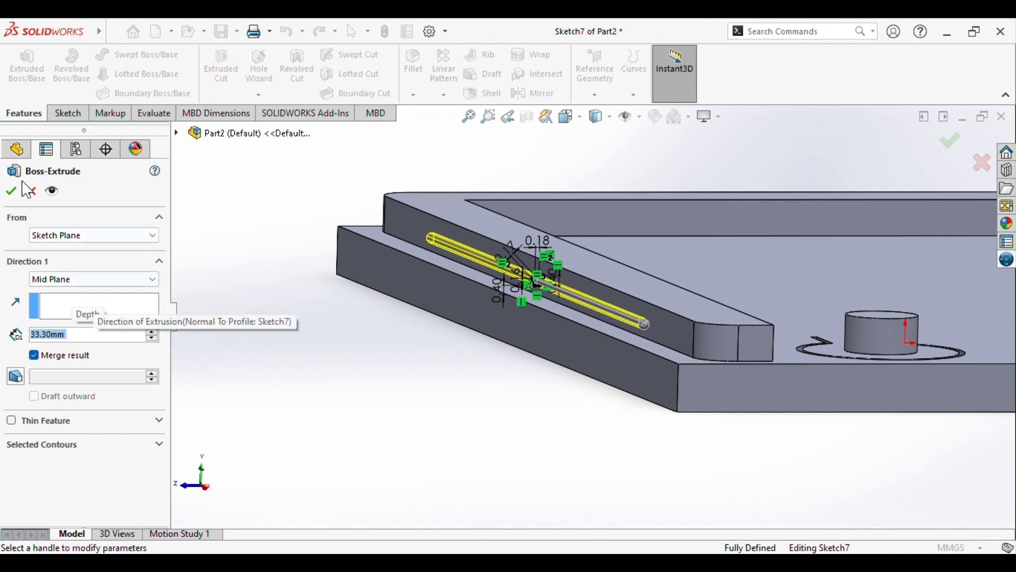
pyautogui.click(11, 191)
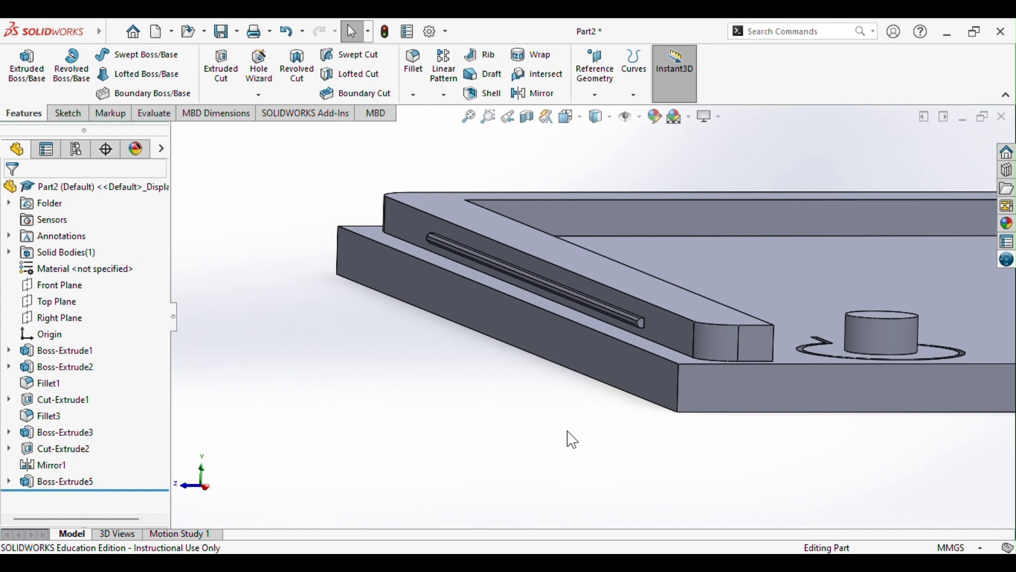
# - Mirror the extruded ridge about the Front Plane onto the opposite long wall
pyautogui.moveTo(571, 439); pyautogui.dragTo(636, 319, button='middle')
pyautogui.hotkey('ctrl', '7')
pyautogui.click(58, 481)
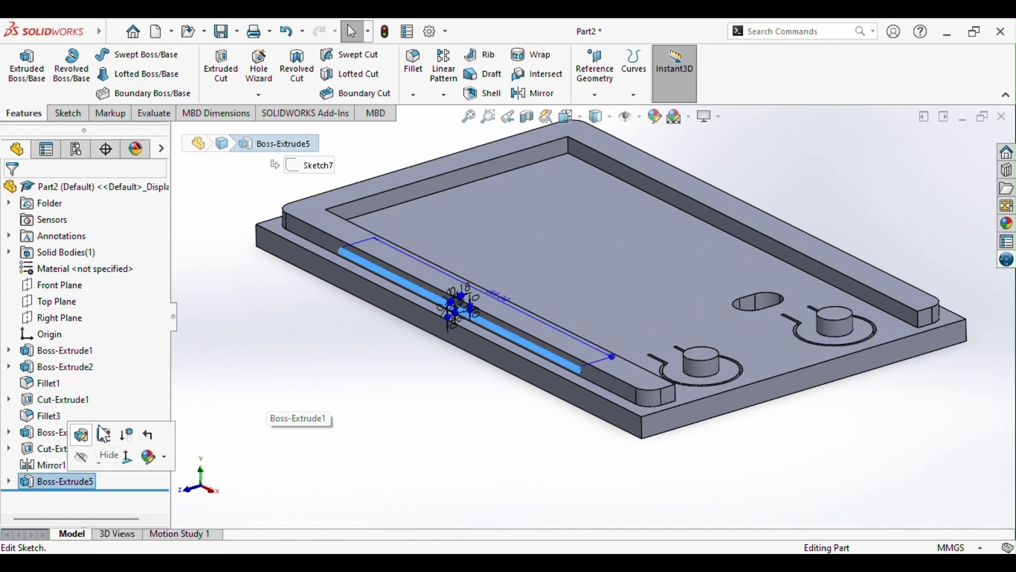
pyautogui.click(548, 95)
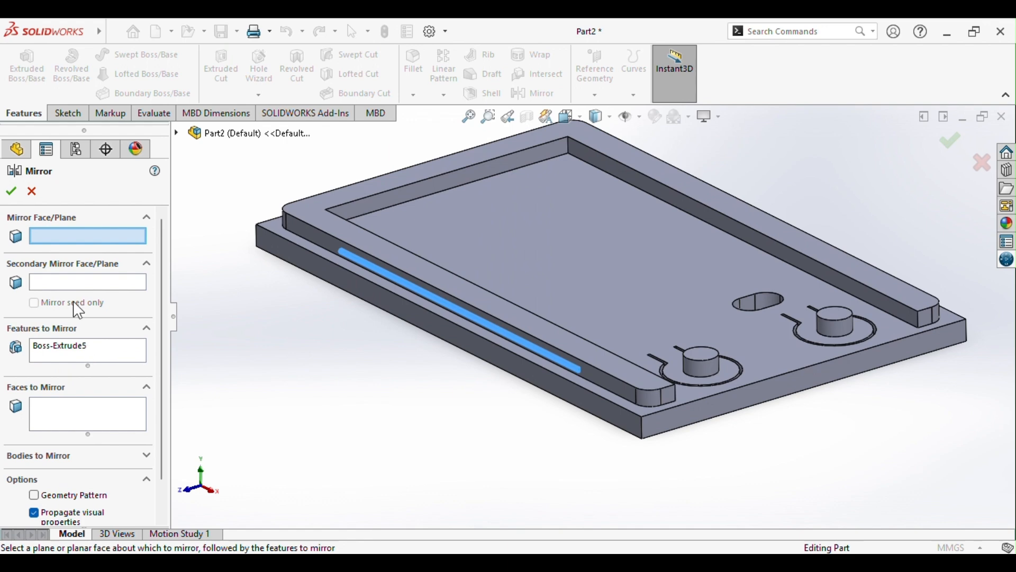
pyautogui.click(177, 133)
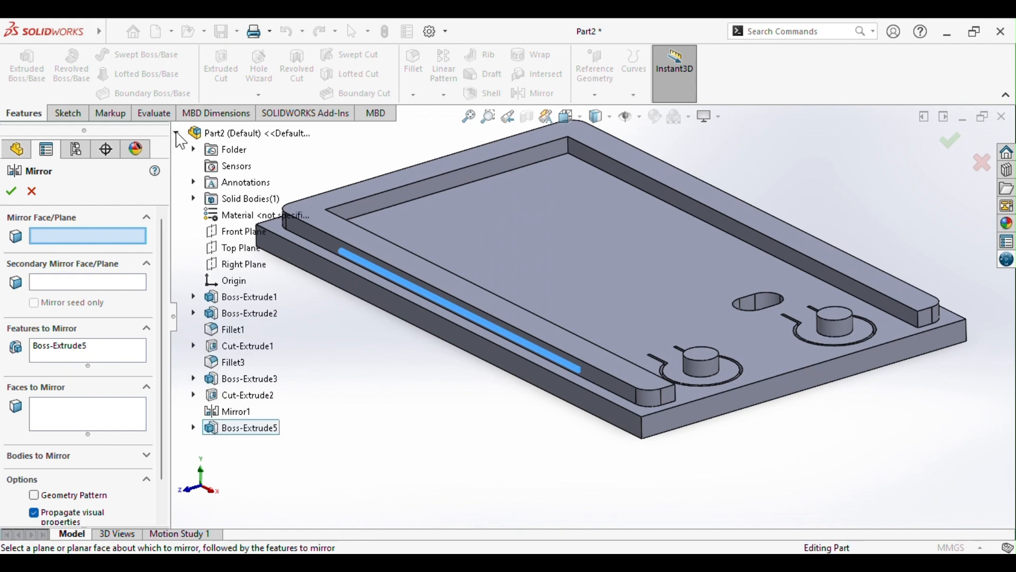
pyautogui.click(234, 231)
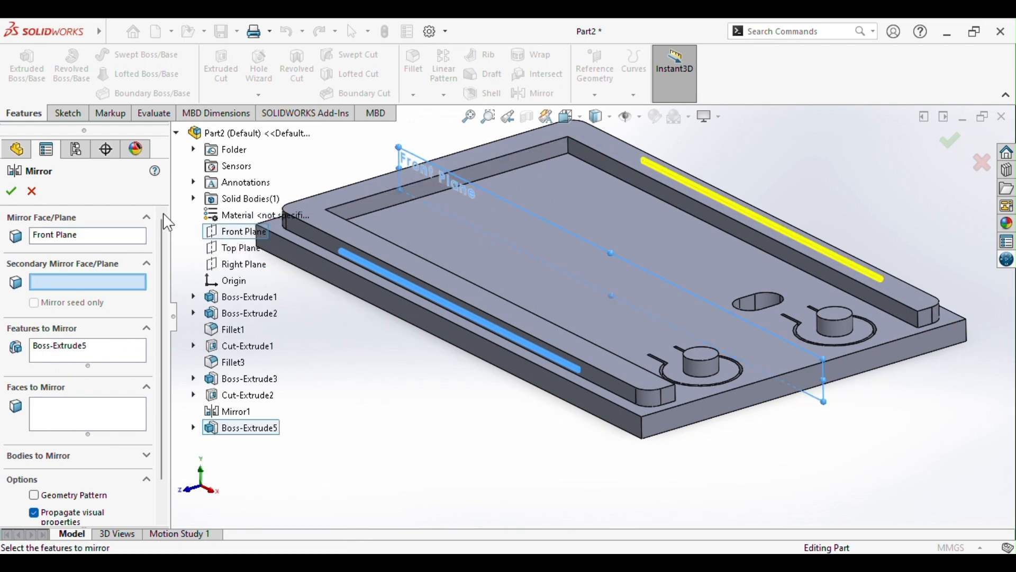
pyautogui.click(12, 192)
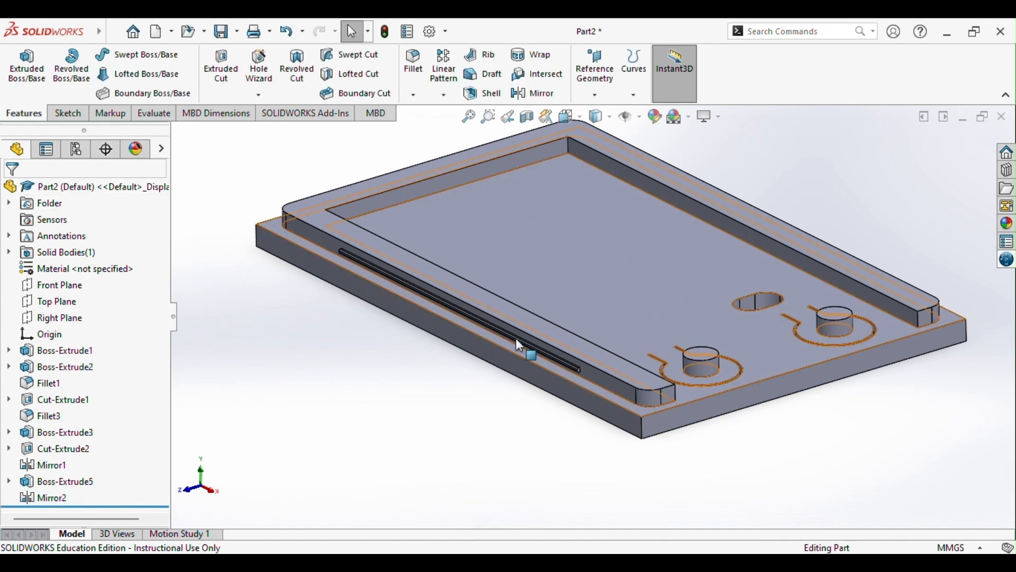
# - Sketch a corner rectangle about 1.69 by 6.77 mm on the plate's inner face, against the short edge between the two bosses
pyautogui.moveTo(515, 338); pyautogui.dragTo(613, 360, button='middle')
pyautogui.moveTo(796, 314); pyautogui.dragTo(608, 415, button='middle')
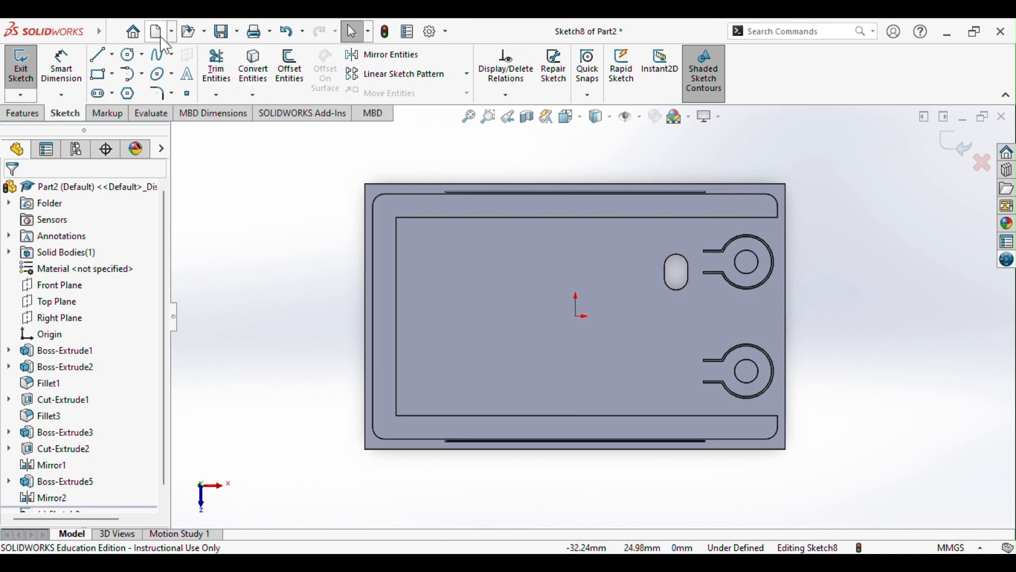
pyautogui.click(99, 75)
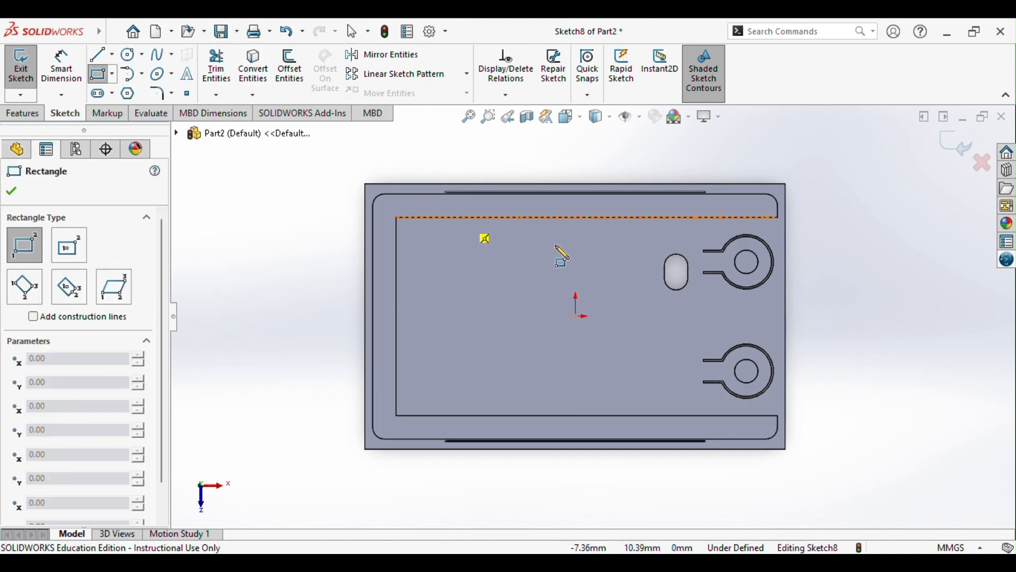
pyautogui.click(772, 300)
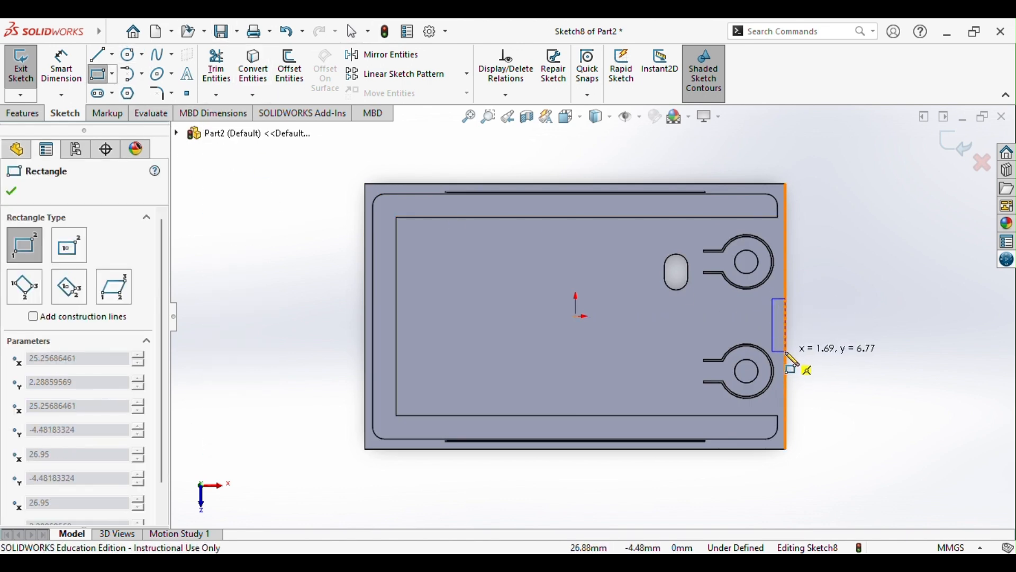
pyautogui.click(785, 352)
pyautogui.click(56, 82)
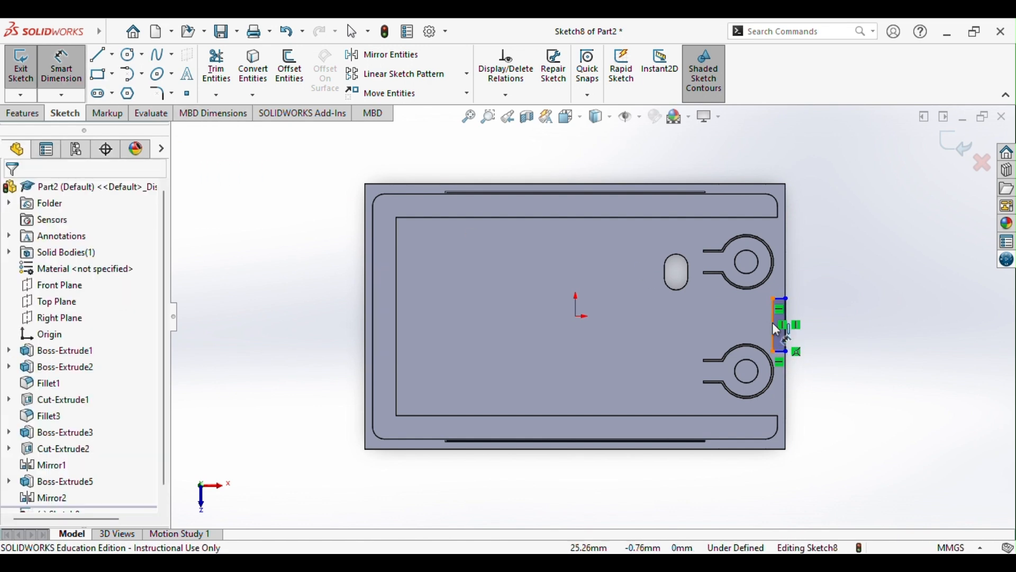
pyautogui.click(774, 325)
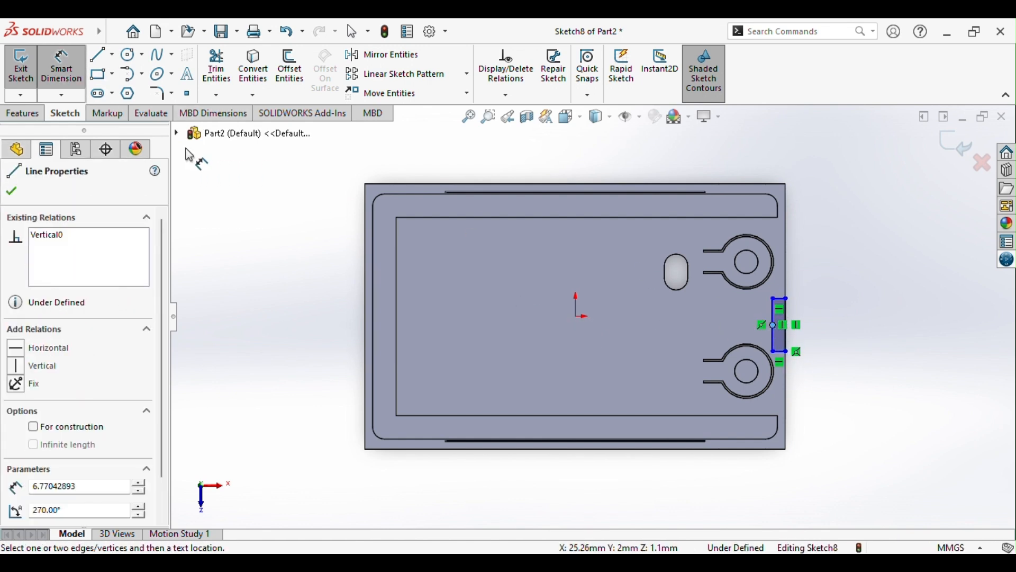
pyautogui.press('Escape')
pyautogui.press('Escape')
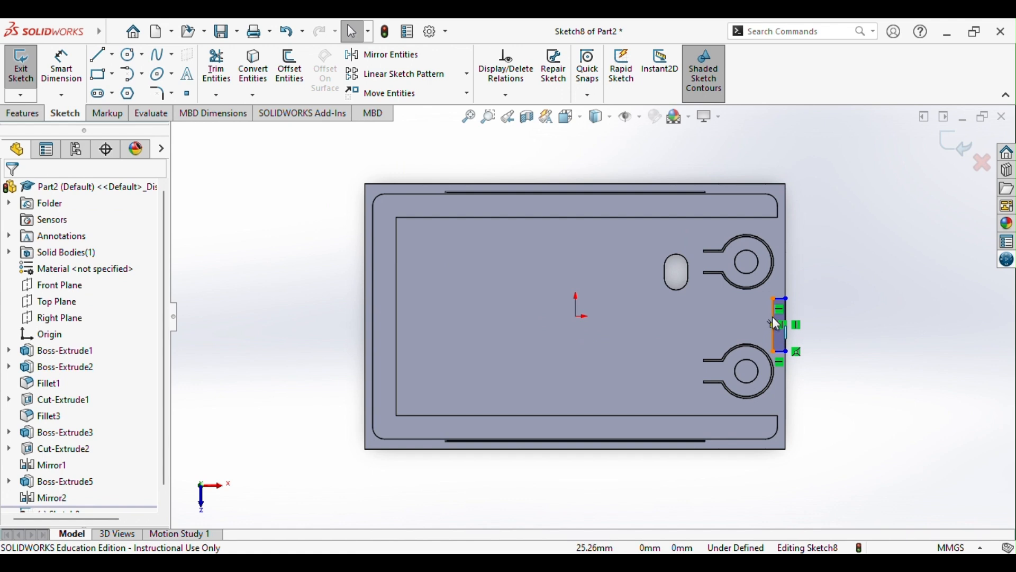
# - Align the midpoint of the rectangle's inner long side with the origin using a Horizontal relation
pyautogui.rightClick(773, 315)
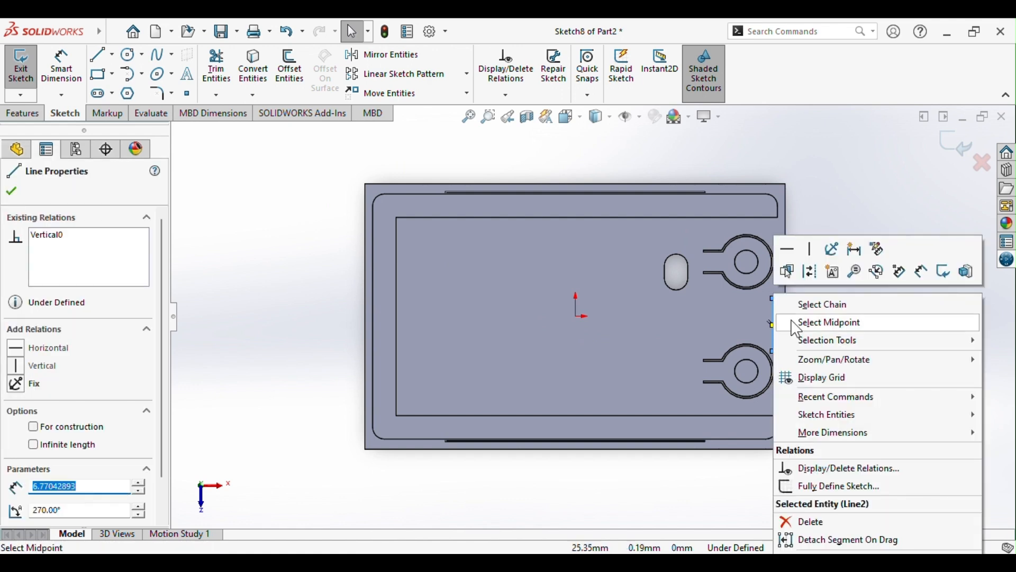
pyautogui.click(791, 322)
pyautogui.keyDown('ctrl'); pyautogui.click(577, 317); pyautogui.keyUp('ctrl')
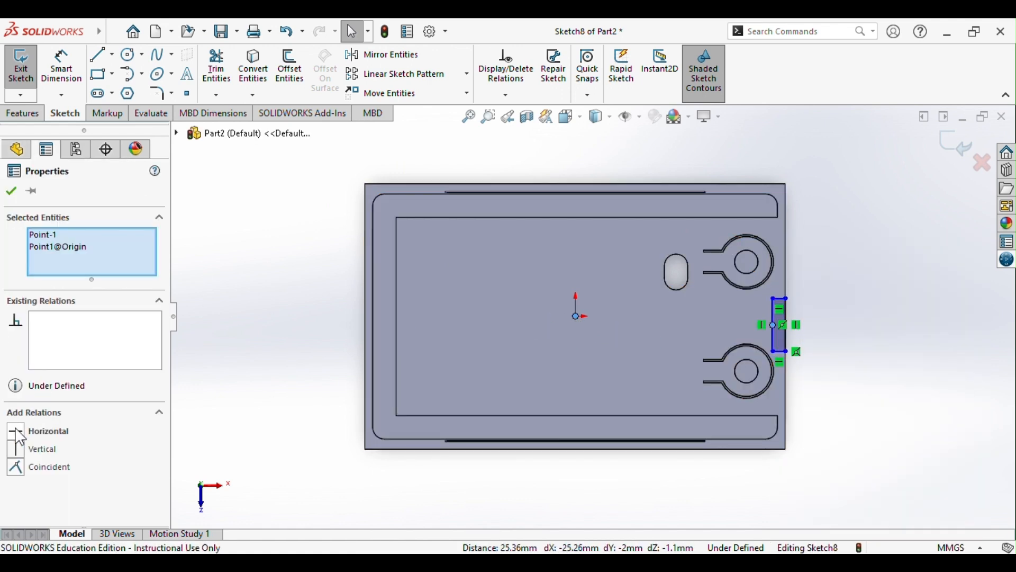
pyautogui.click(20, 434)
pyautogui.press('Escape')
# - Dimension the rectangle's long side parallel to the plate's short edge as 8.20 mm
pyautogui.click(62, 66)
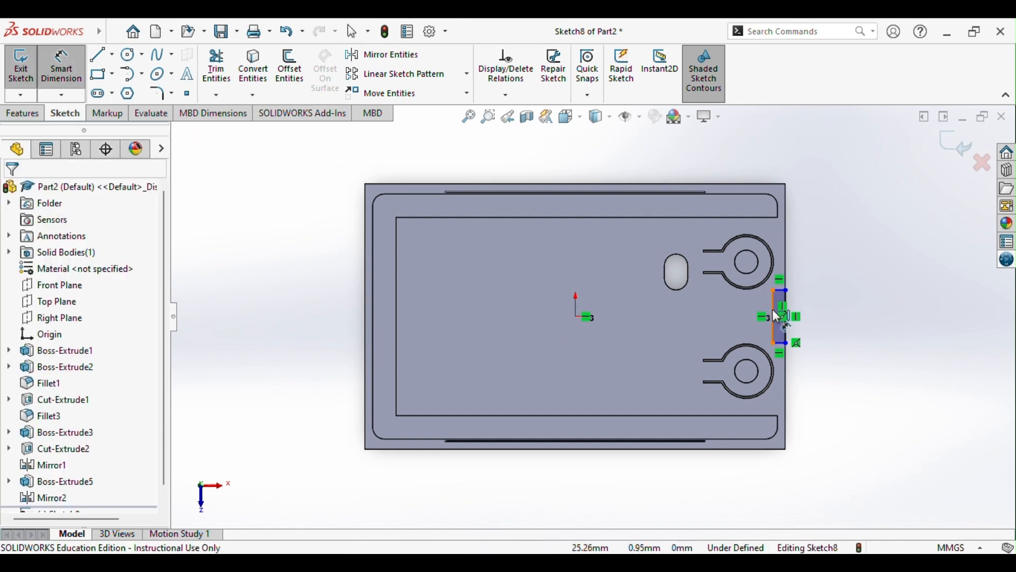
pyautogui.click(775, 316)
pyautogui.click(846, 320)
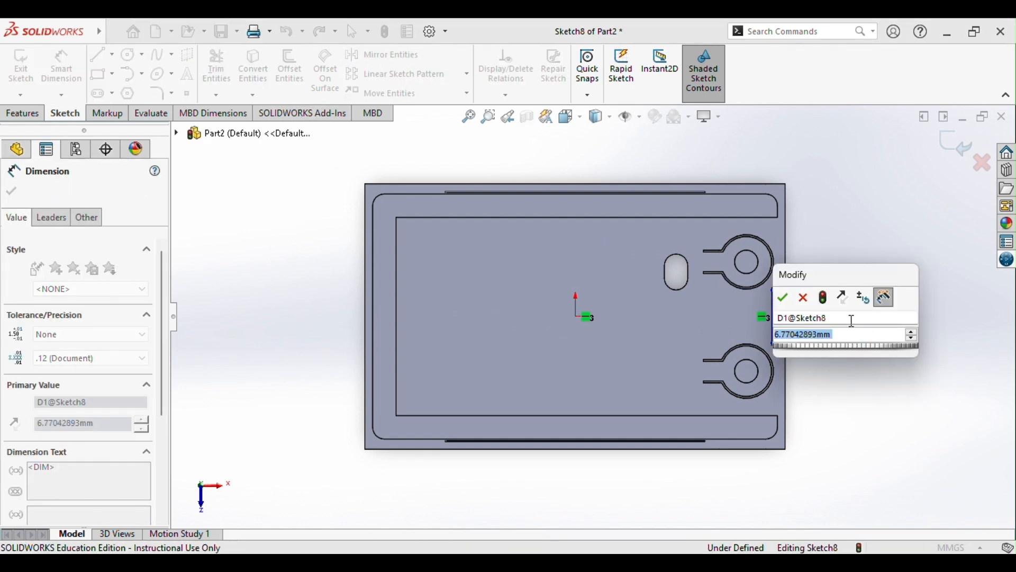
pyautogui.write('8.20m')
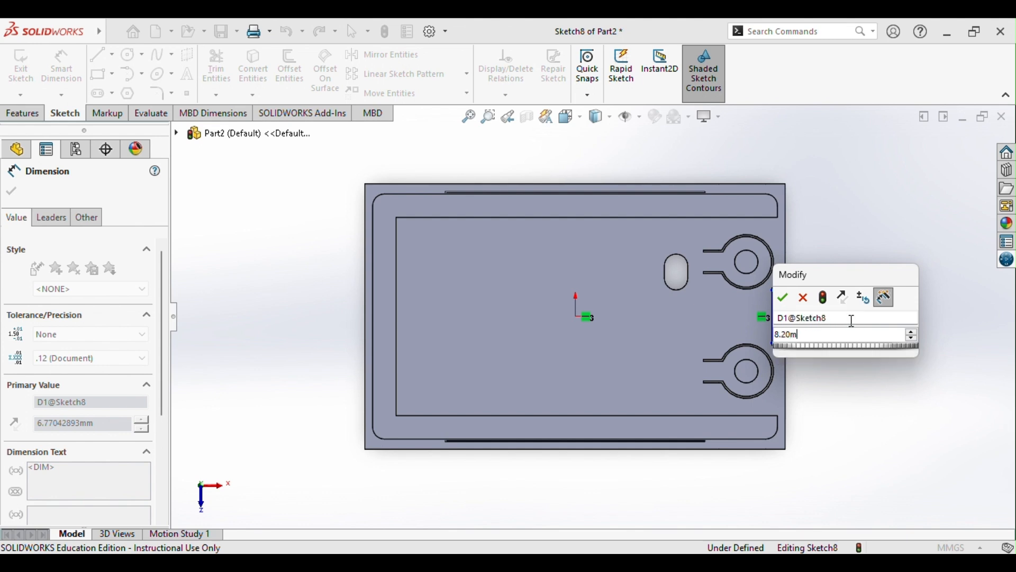
pyautogui.press('Return')
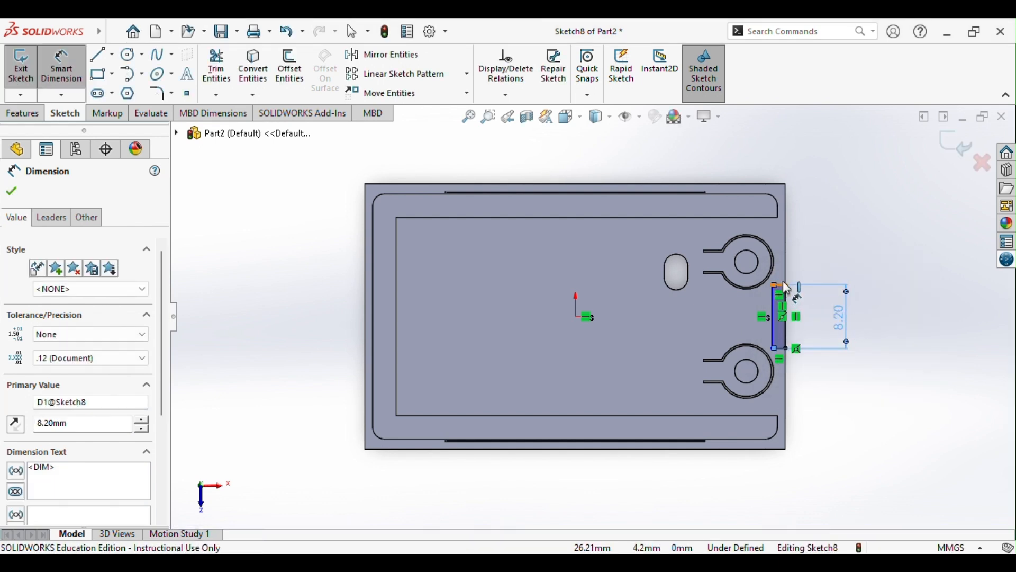
# - Dimension the rectangle's short side as 1.50 mm
pyautogui.click(783, 287)
pyautogui.click(782, 159)
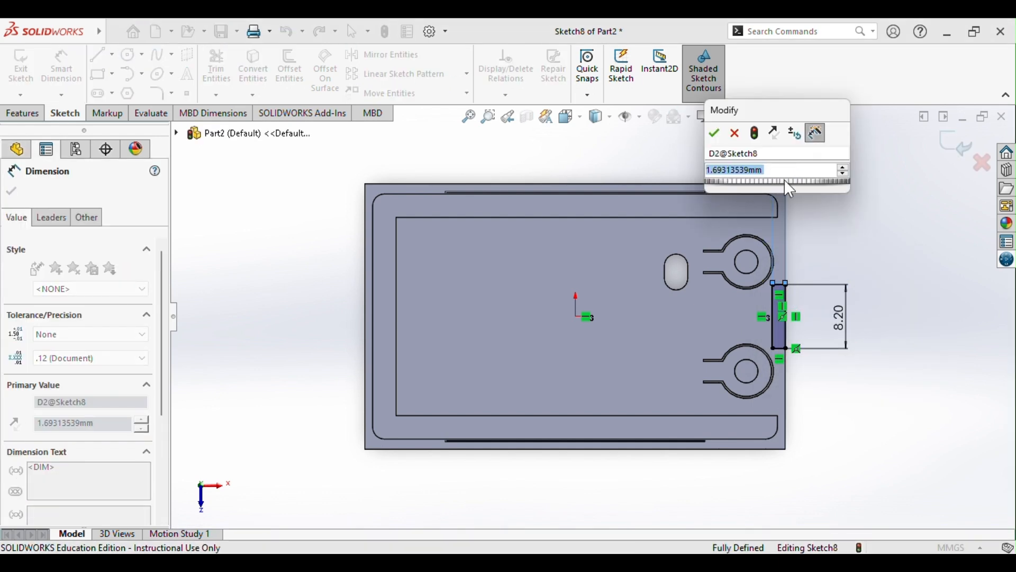
pyautogui.write('1.50')
pyautogui.press('Return')
pyautogui.click(12, 191)
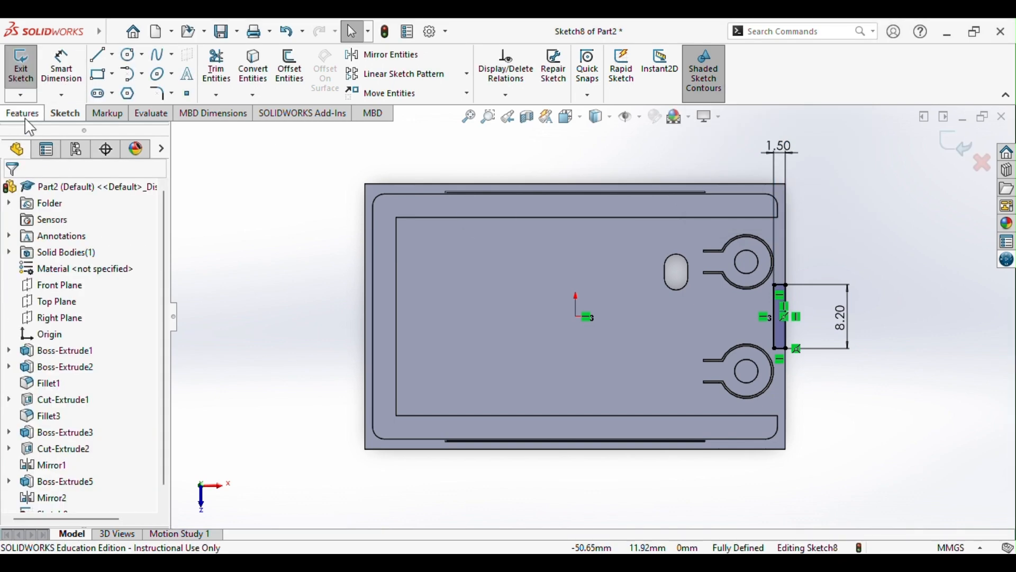
# - Cut the rectangle into the plate's edge as a Blind extruded cut 0.4 mm deep
pyautogui.click(23, 113)
pyautogui.click(233, 98)
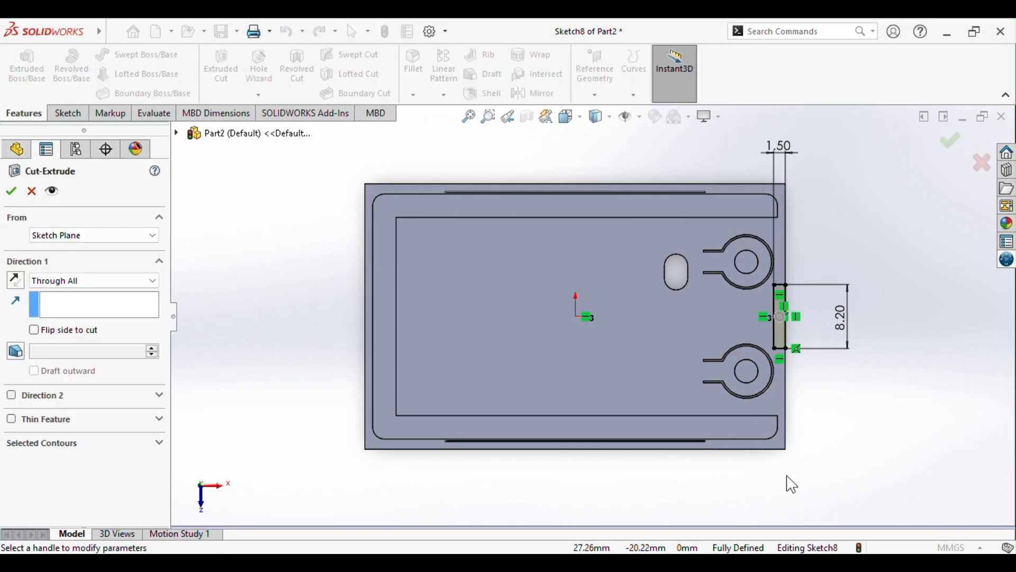
pyautogui.click(98, 282)
pyautogui.click(94, 293)
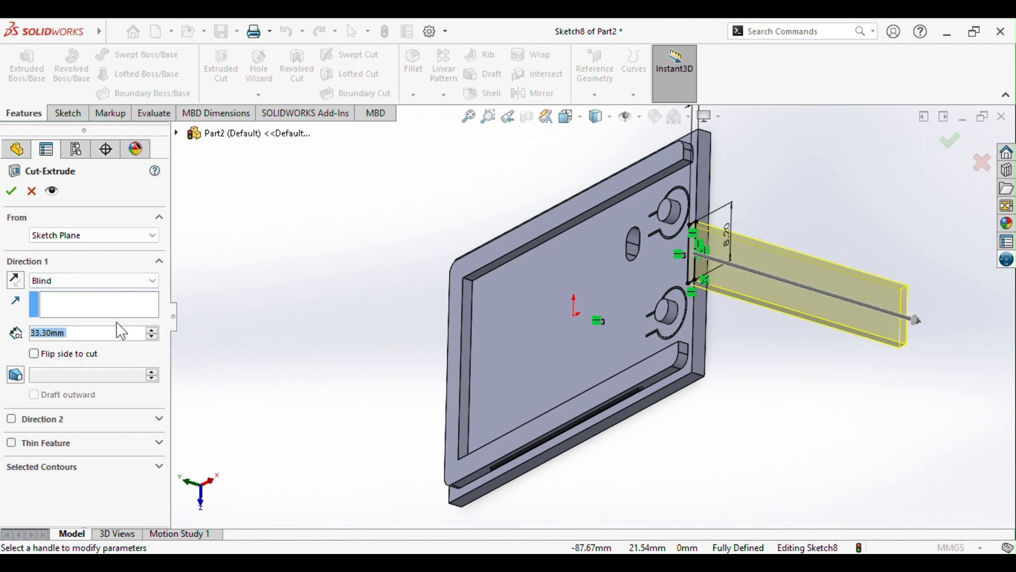
pyautogui.write('0.4mm')
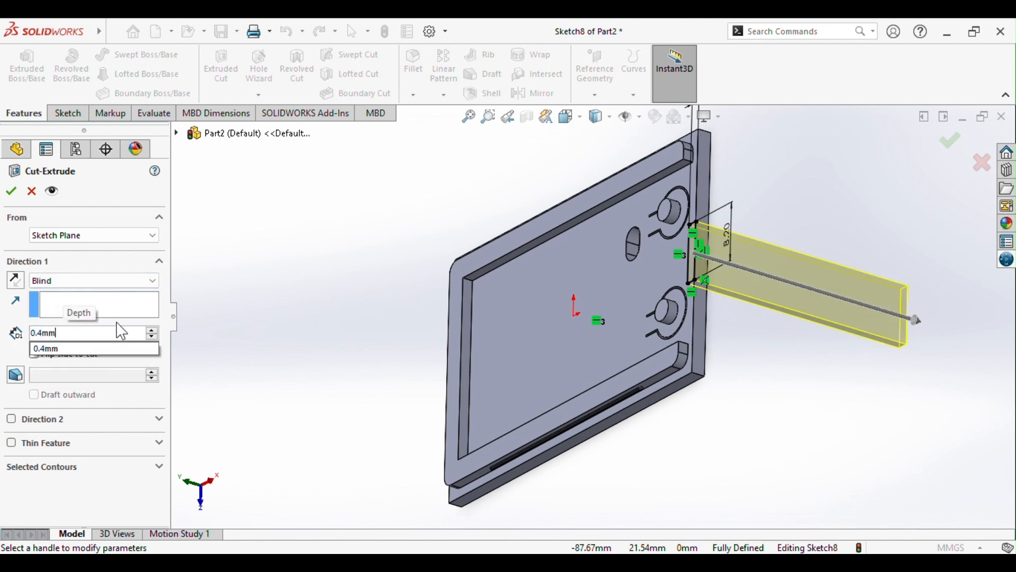
pyautogui.press('Return')
pyautogui.click(12, 191)
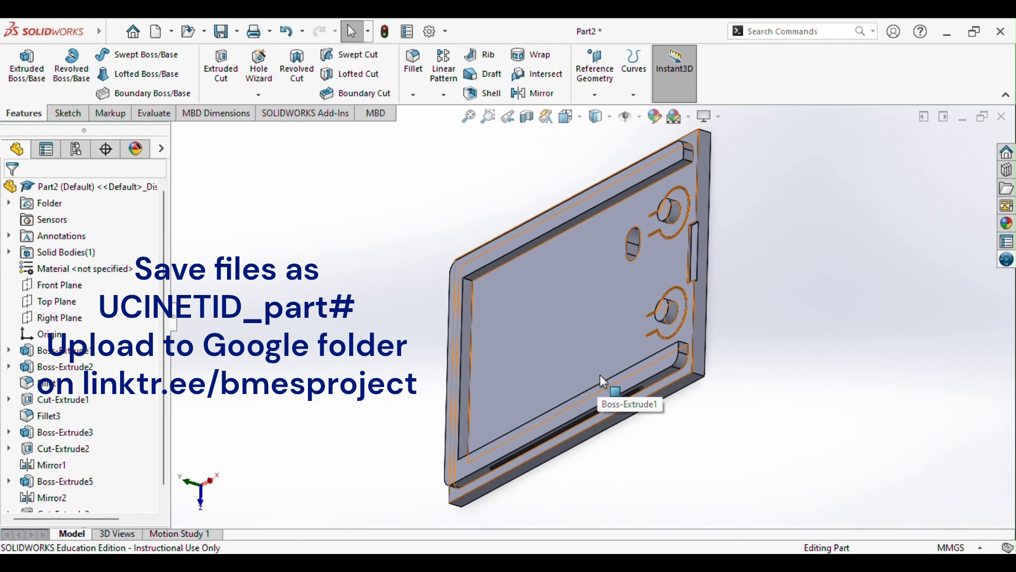
pyautogui.click(570, 117)
pyautogui.click(656, 162)
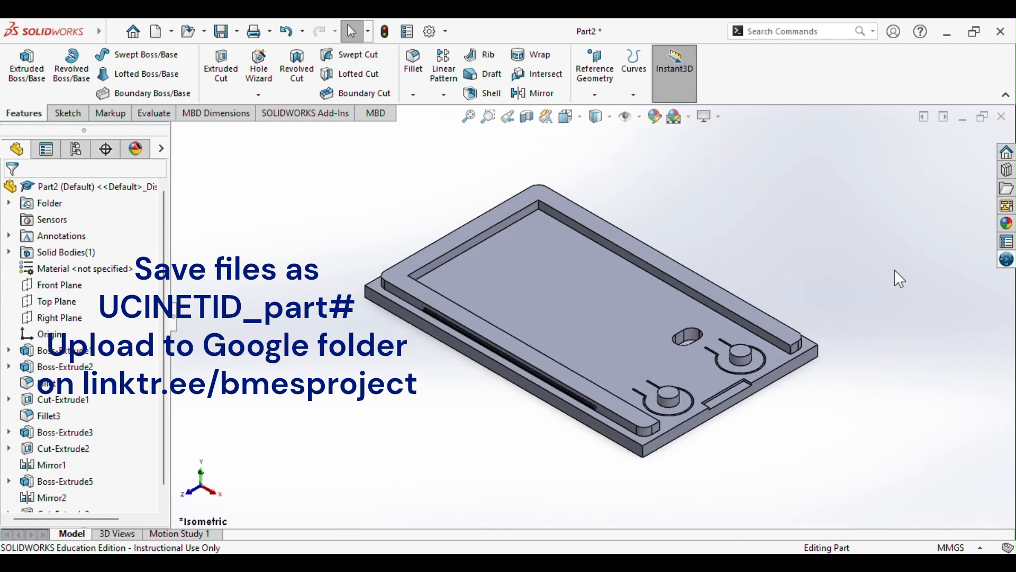